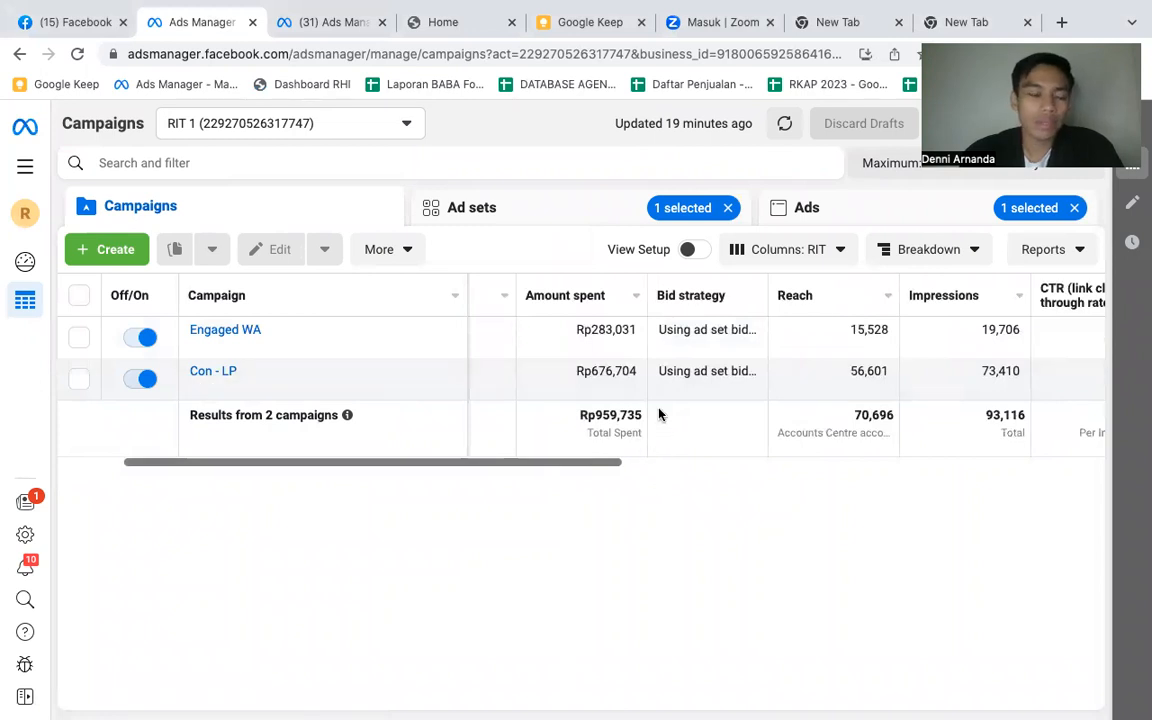
- Examine both campaigns' spend, reach, click and result columns, and glance at the objective choices for a new campaign
{"action": "scroll", "coordinate": [659, 414], "scroll_direction": "right", "scroll_amount": 5}
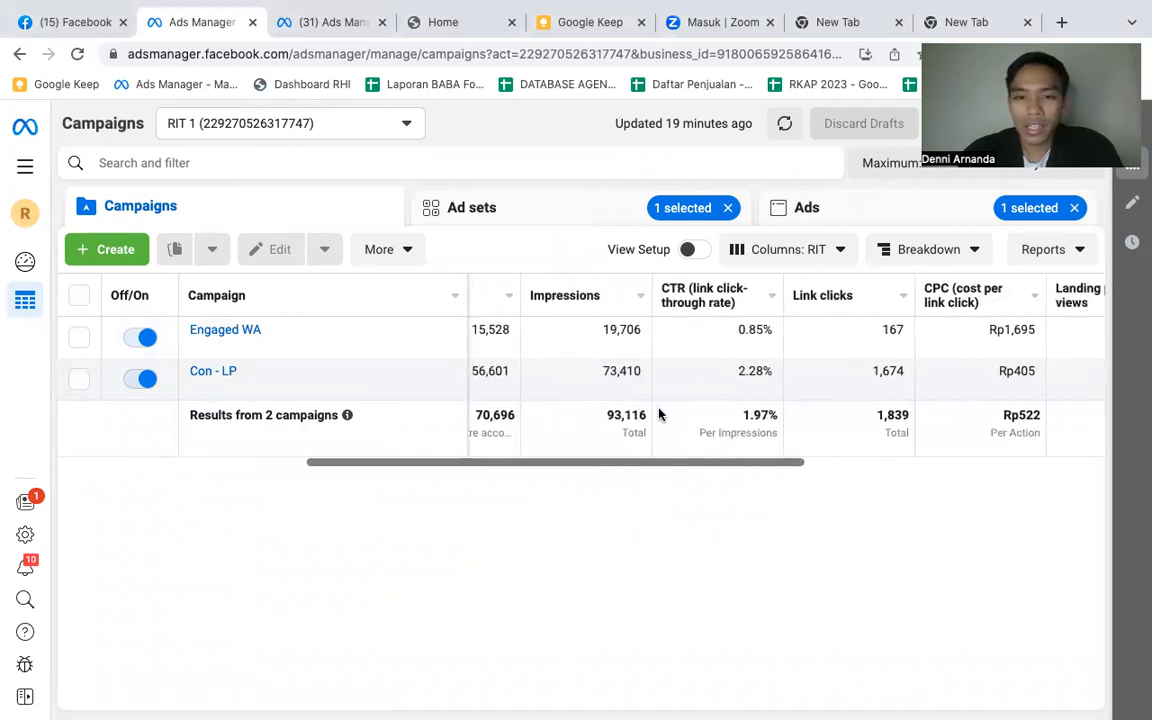
{"action": "scroll", "coordinate": [659, 414], "scroll_direction": "right", "scroll_amount": 2}
{"action": "scroll", "coordinate": [319, 450], "scroll_direction": "left", "scroll_amount": 3}
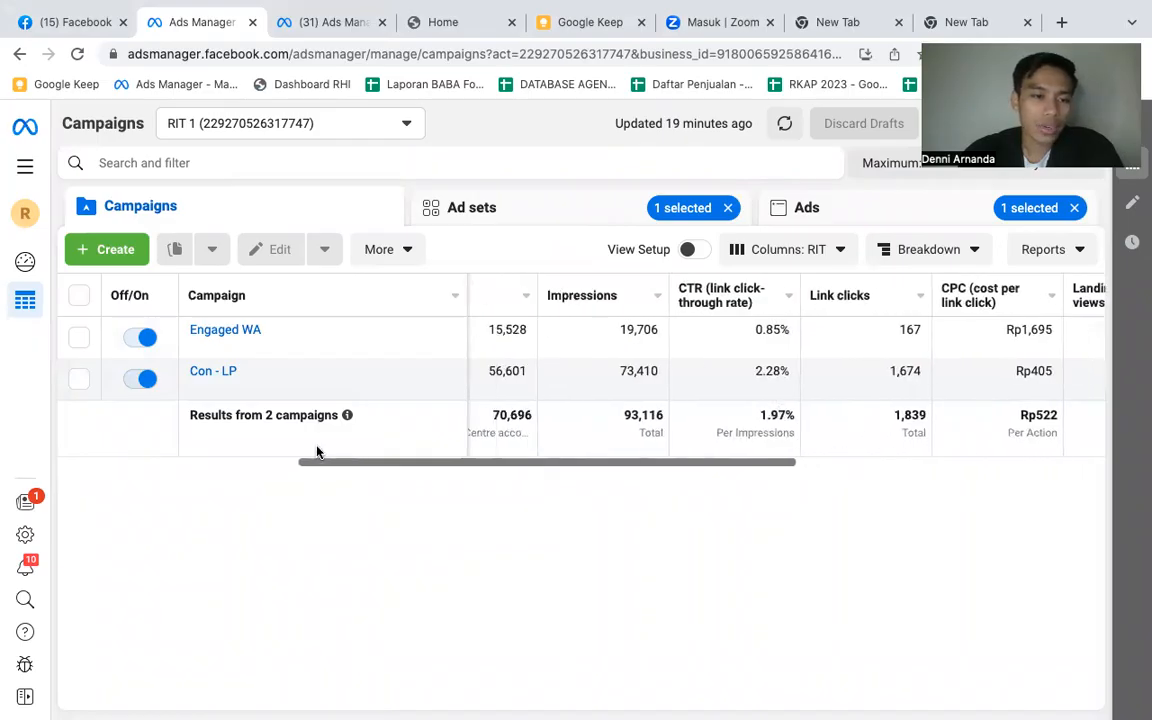
{"action": "scroll", "coordinate": [316, 452], "scroll_direction": "left", "scroll_amount": 5}
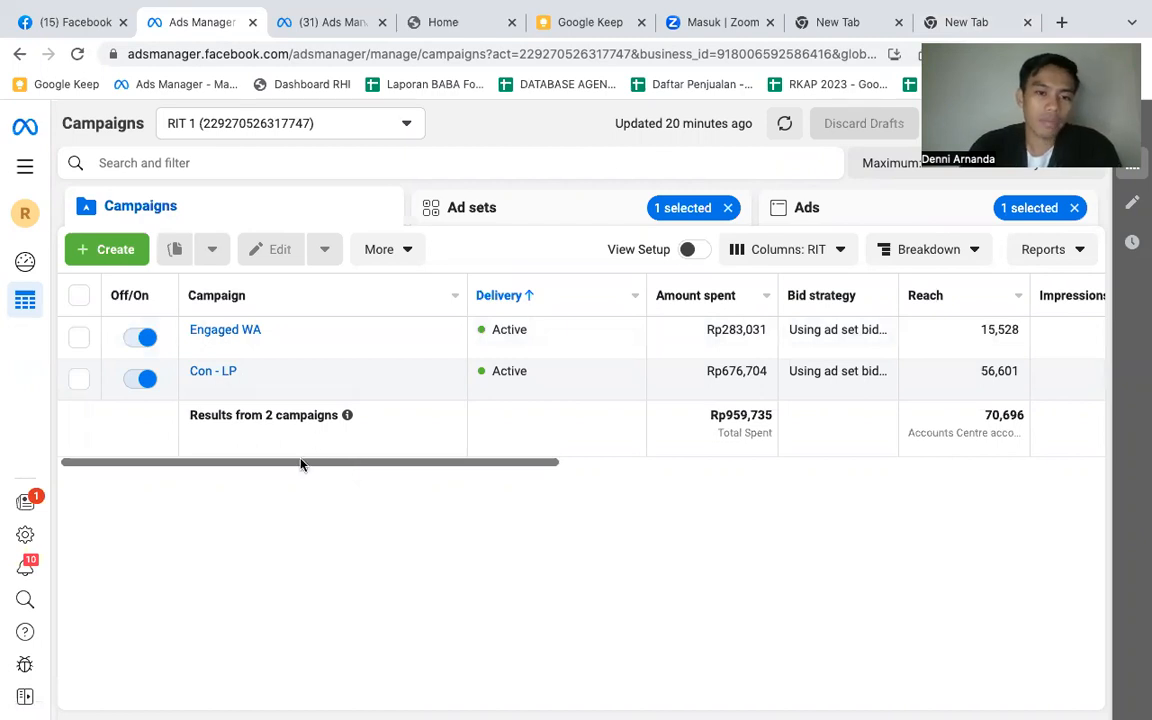
{"action": "left_click_drag", "start_coordinate": [303, 466], "coordinate": [393, 468]}
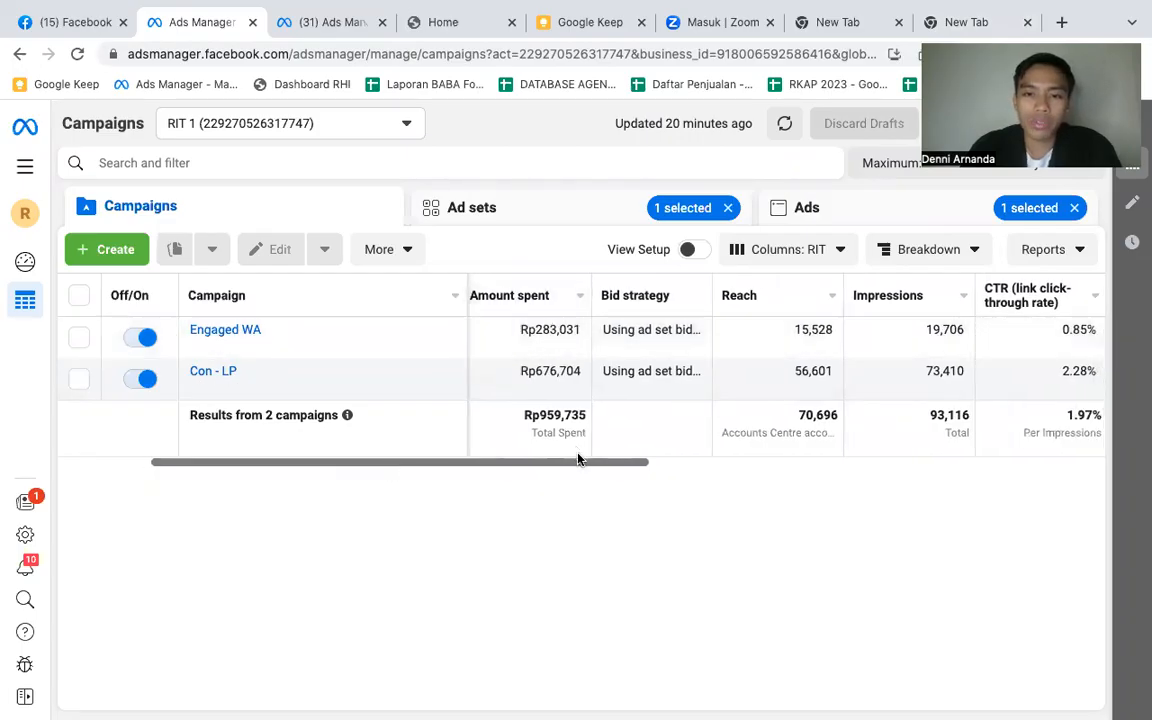
{"action": "left_click_drag", "start_coordinate": [588, 467], "coordinate": [982, 473]}
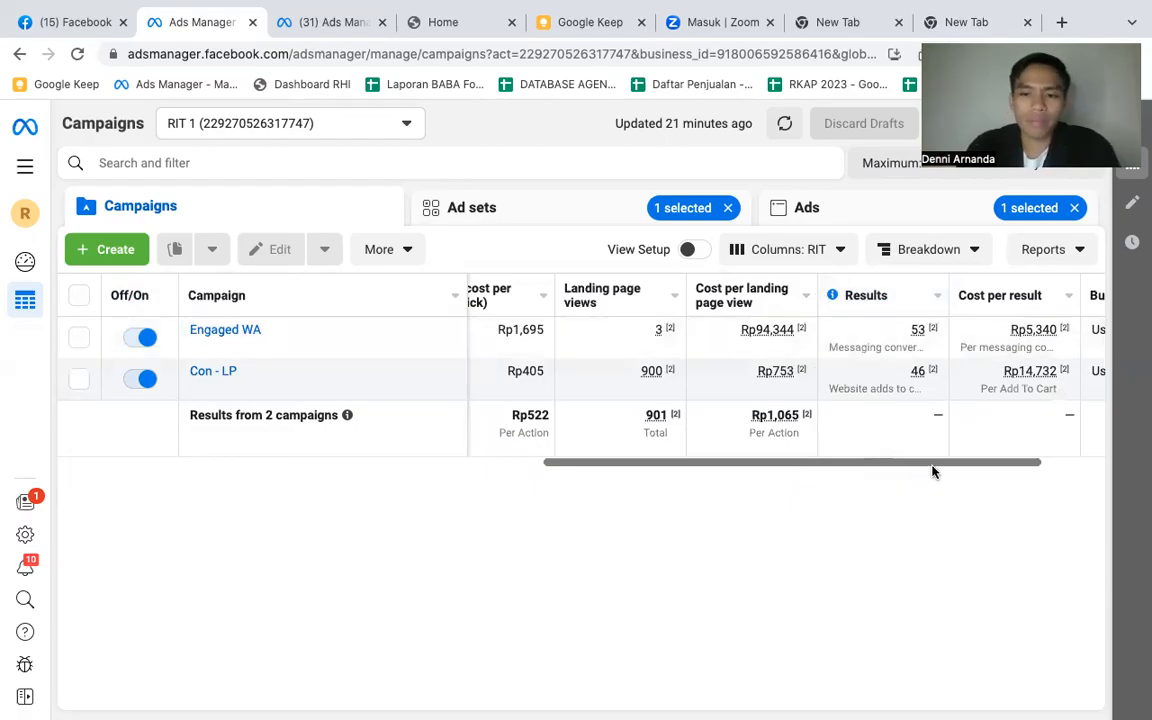
{"action": "left_click_drag", "start_coordinate": [932, 469], "coordinate": [497, 465]}
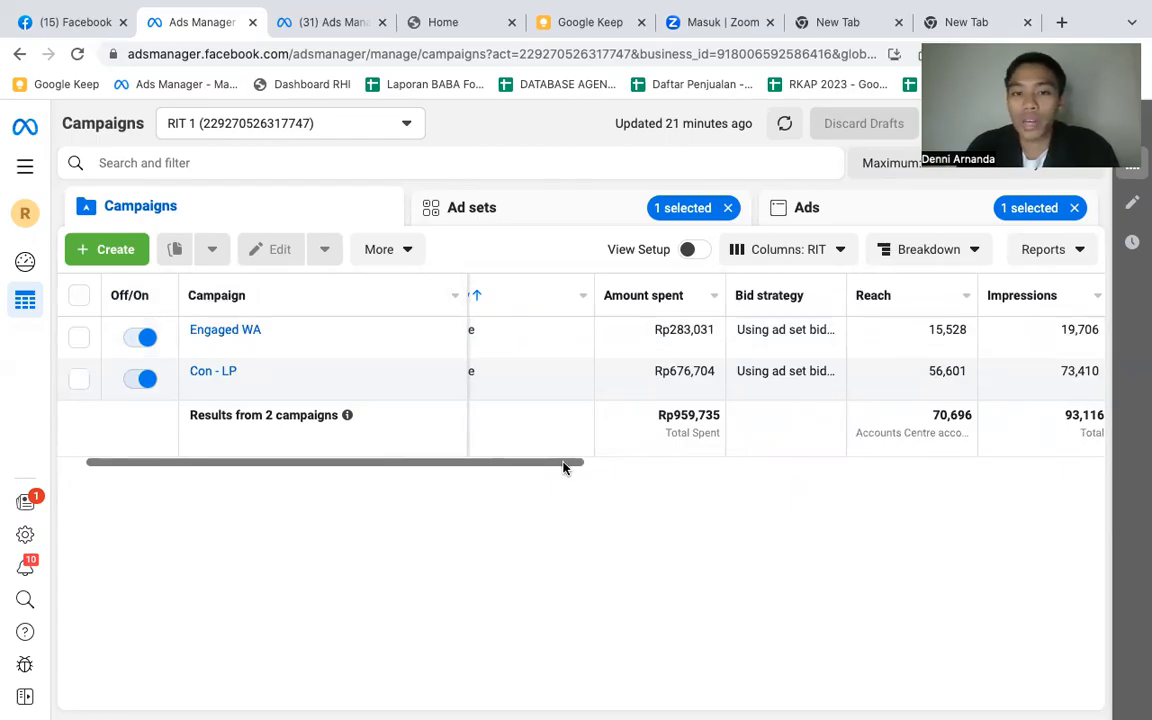
{"action": "left_click_drag", "start_coordinate": [563, 467], "coordinate": [583, 461]}
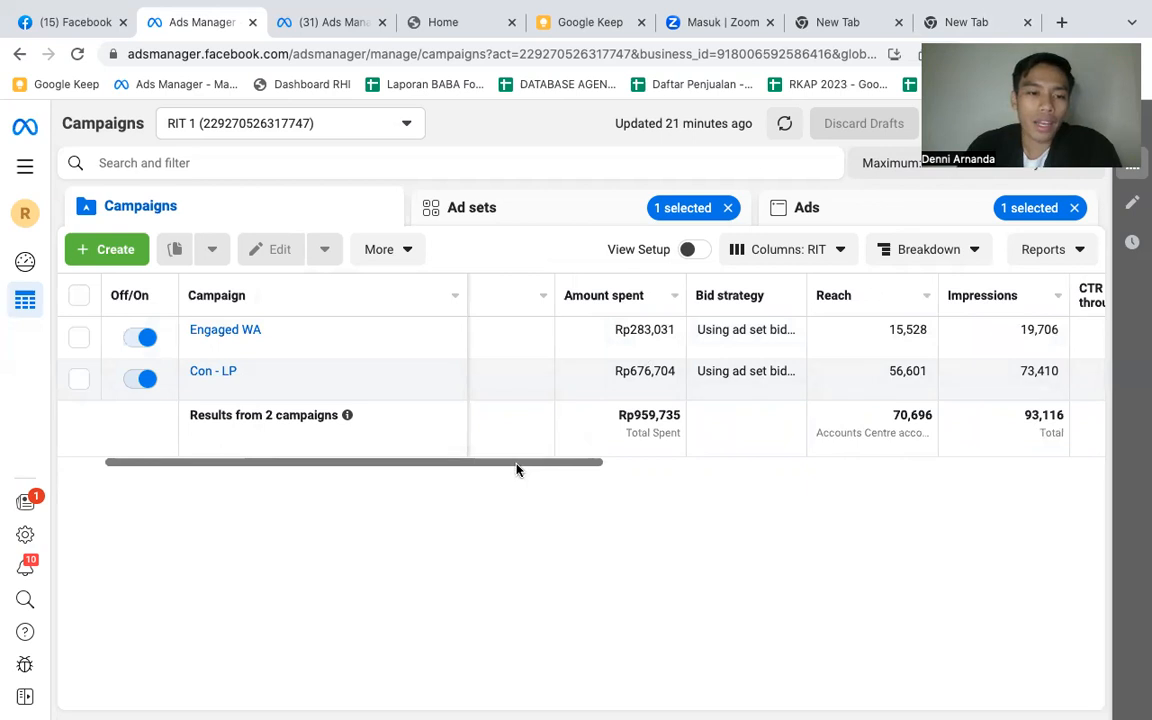
{"action": "left_click_drag", "start_coordinate": [517, 466], "coordinate": [393, 477]}
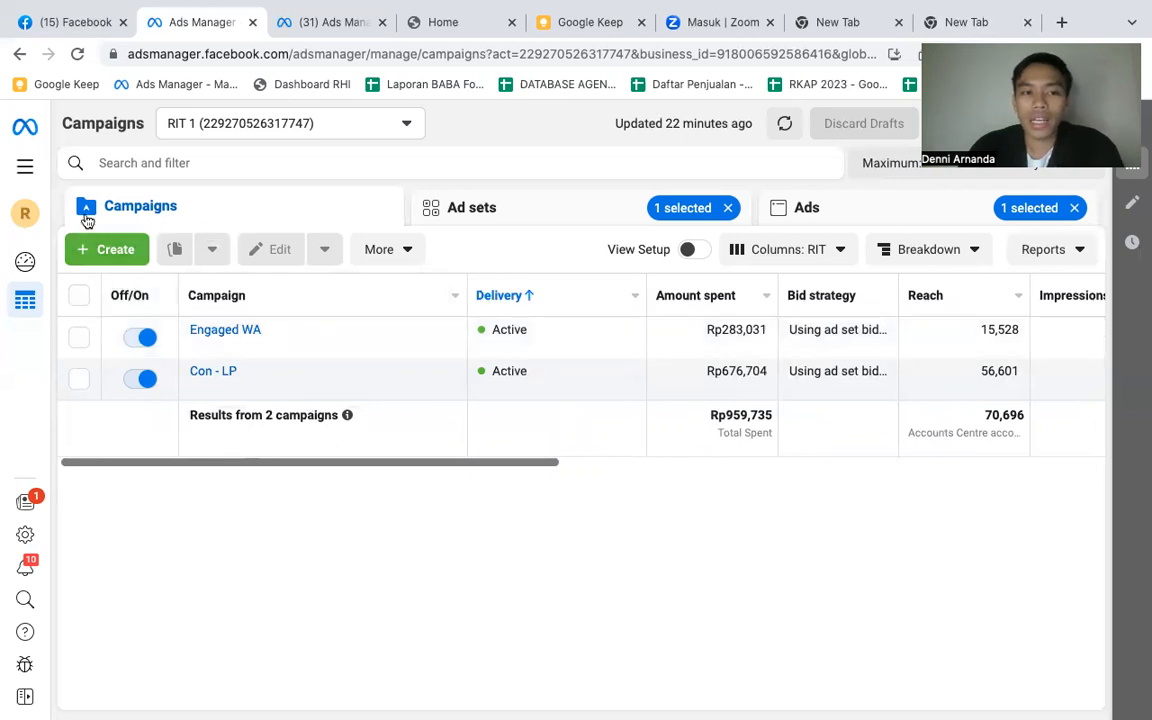
{"action": "left_click", "coordinate": [101, 253]}
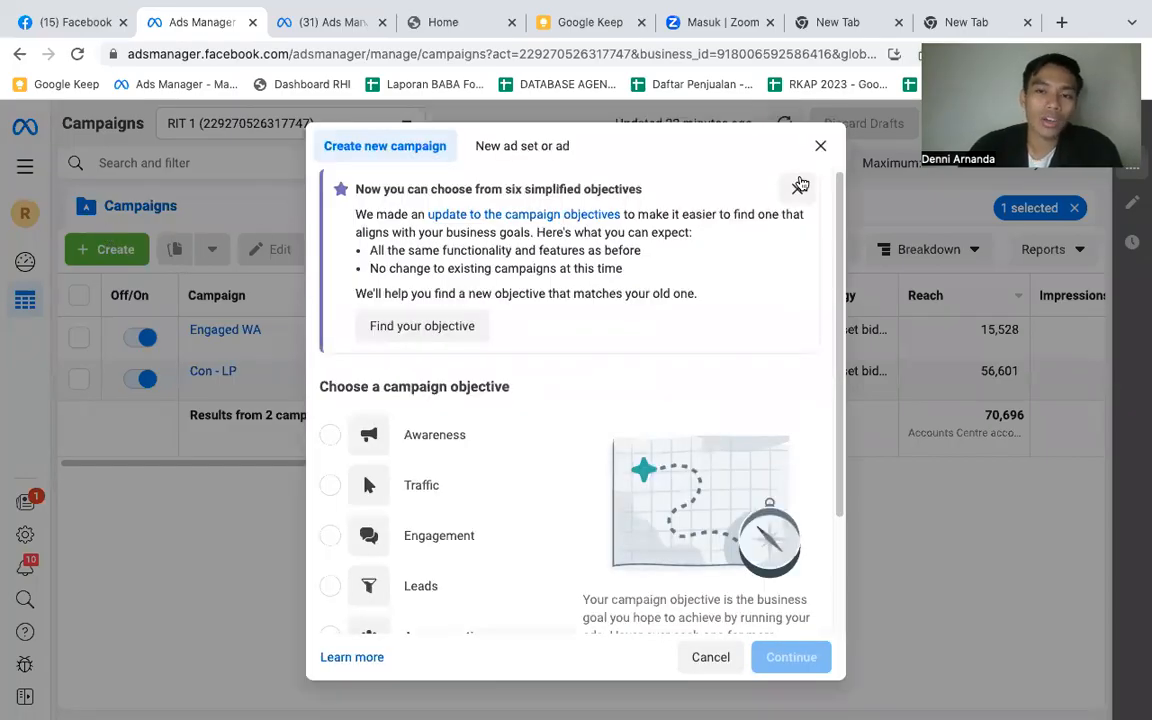
{"action": "left_click", "coordinate": [821, 146]}
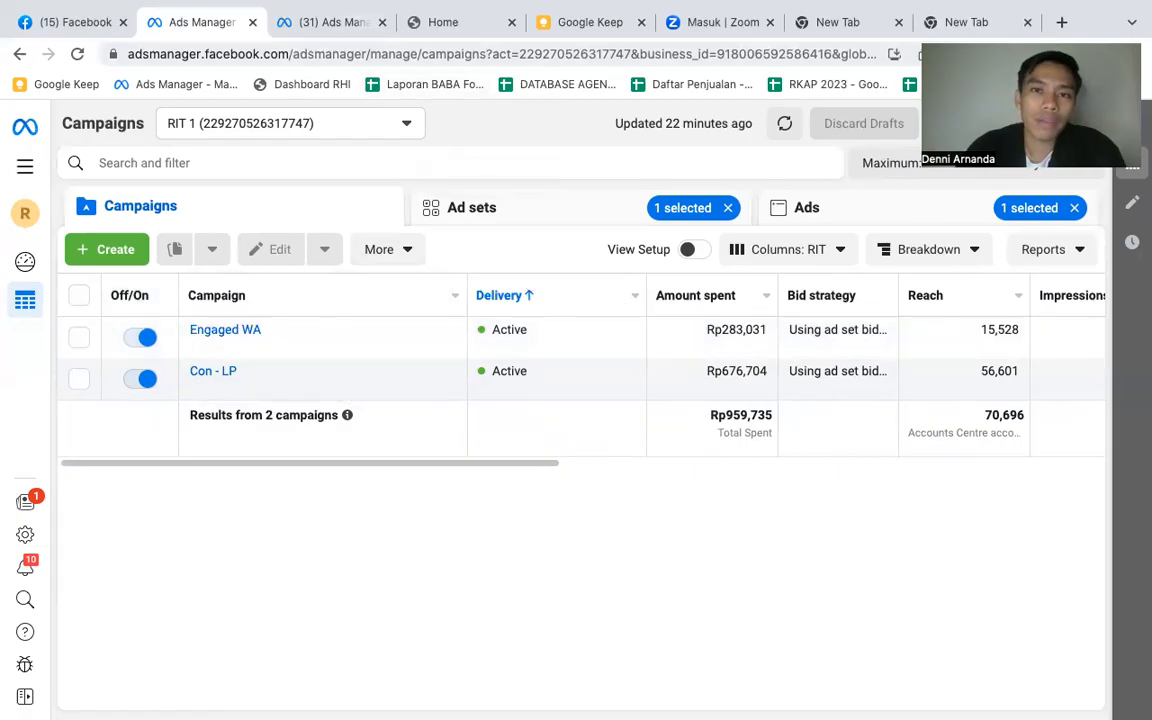
- Load facebook.com in the browser tab that holds the other Ads Manager account
{"action": "left_click", "coordinate": [369, 26]}
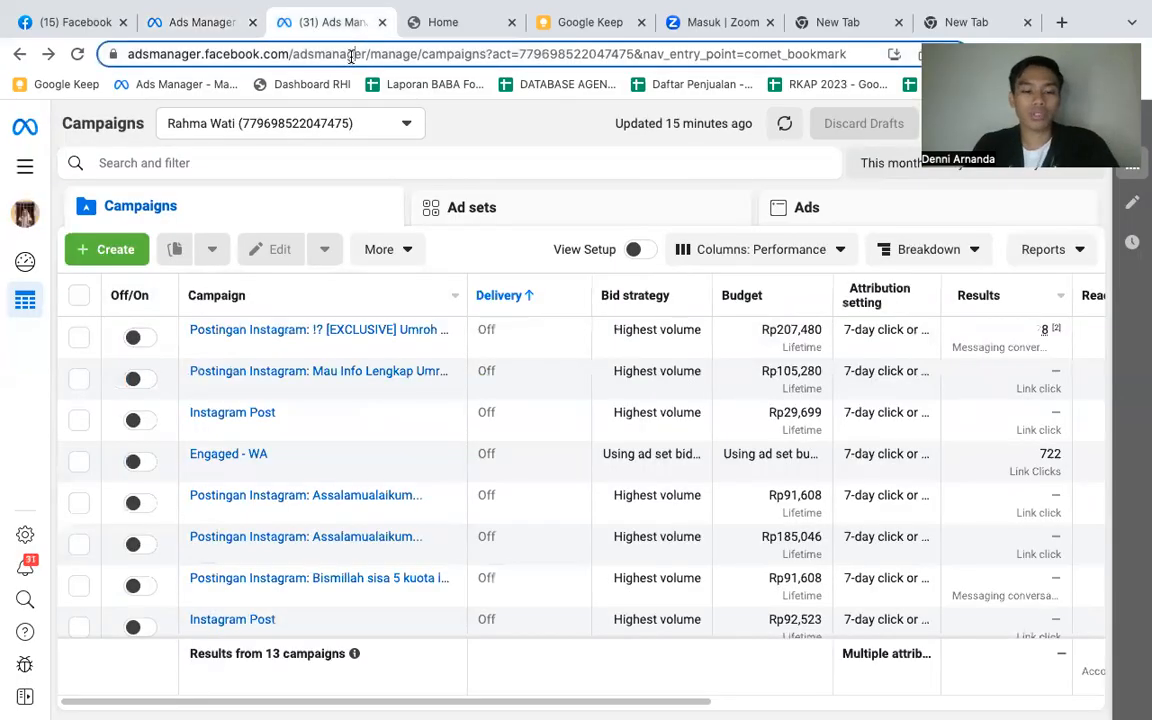
{"action": "left_click", "coordinate": [352, 57]}
{"action": "type", "text": "facebo"}
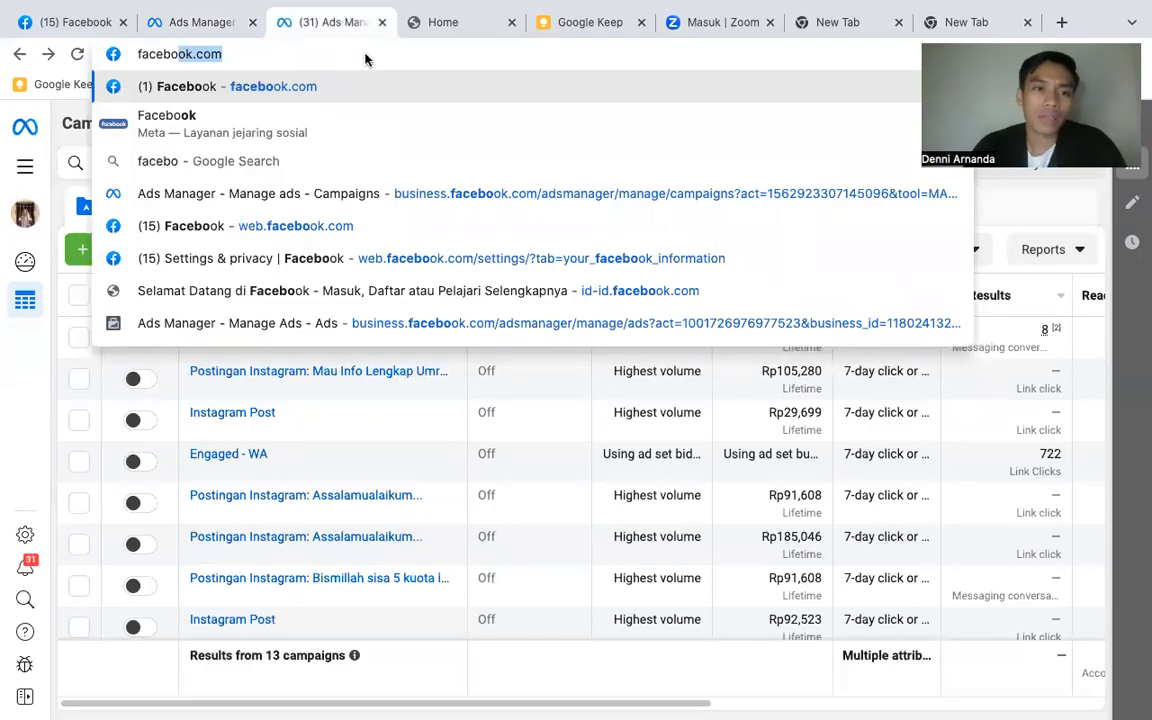
{"action": "left_click", "coordinate": [273, 54]}
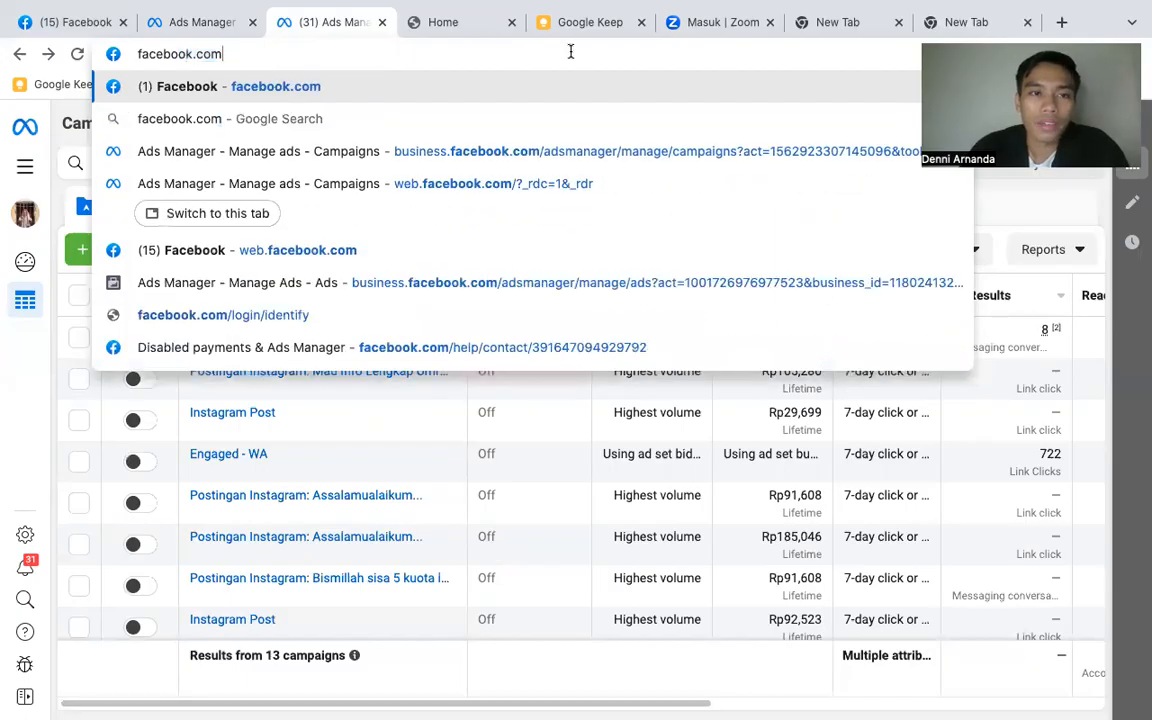
{"action": "key", "text": "Return"}
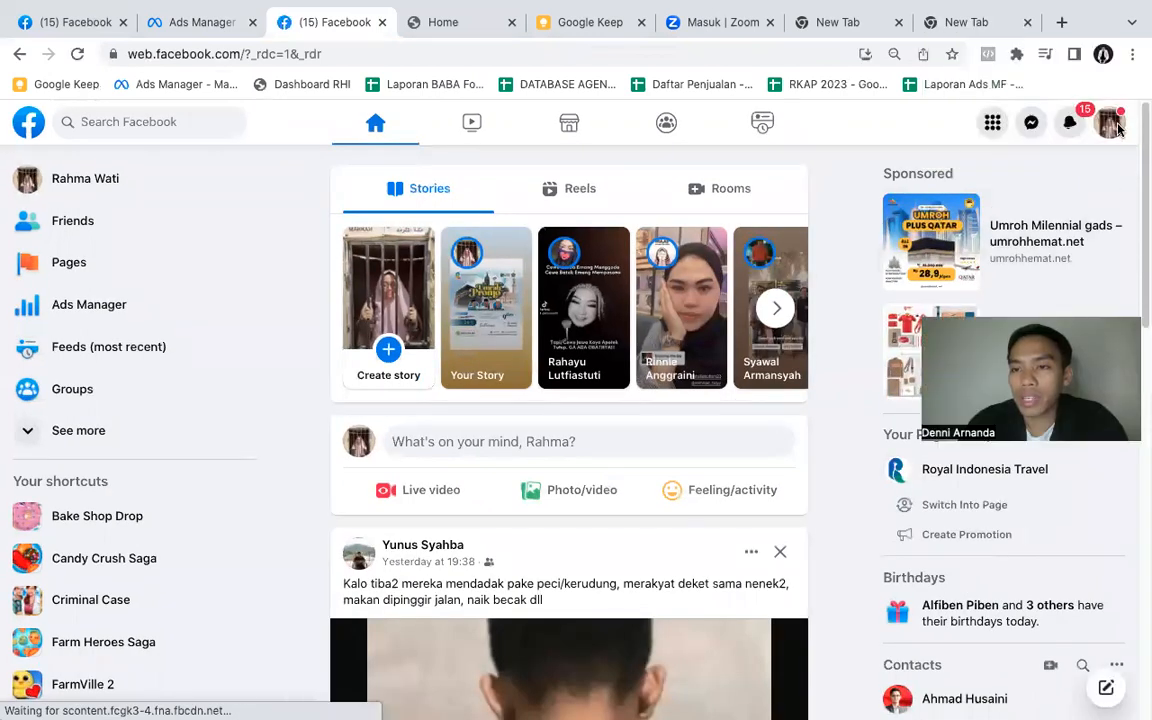
- Open Ads Manager from Facebook's list of professional tools
{"action": "left_click", "coordinate": [992, 123]}
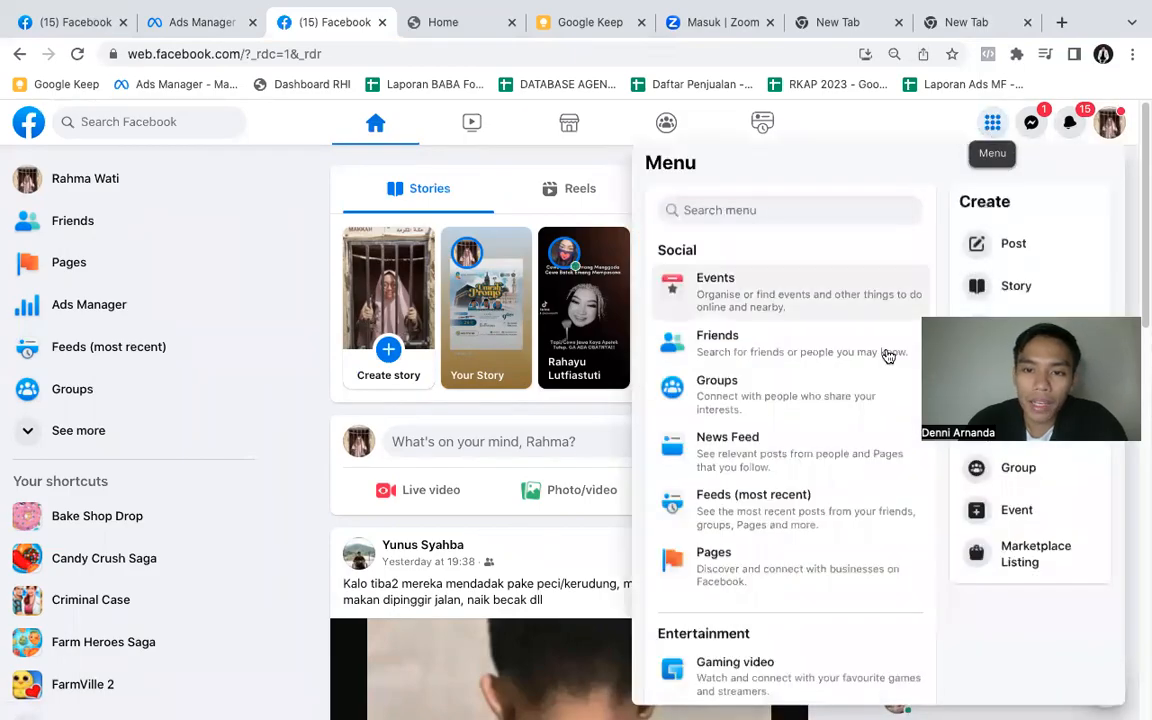
{"action": "scroll", "coordinate": [848, 437], "scroll_direction": "down", "scroll_amount": 5}
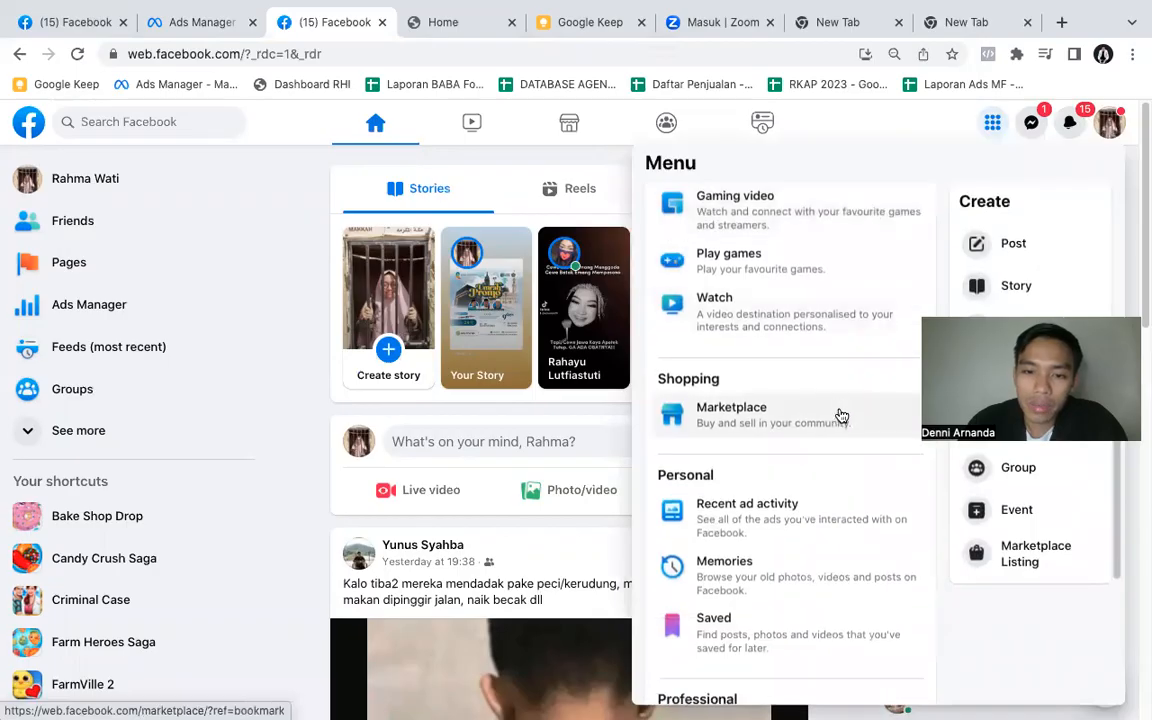
{"action": "scroll", "coordinate": [836, 420], "scroll_direction": "down", "scroll_amount": 4}
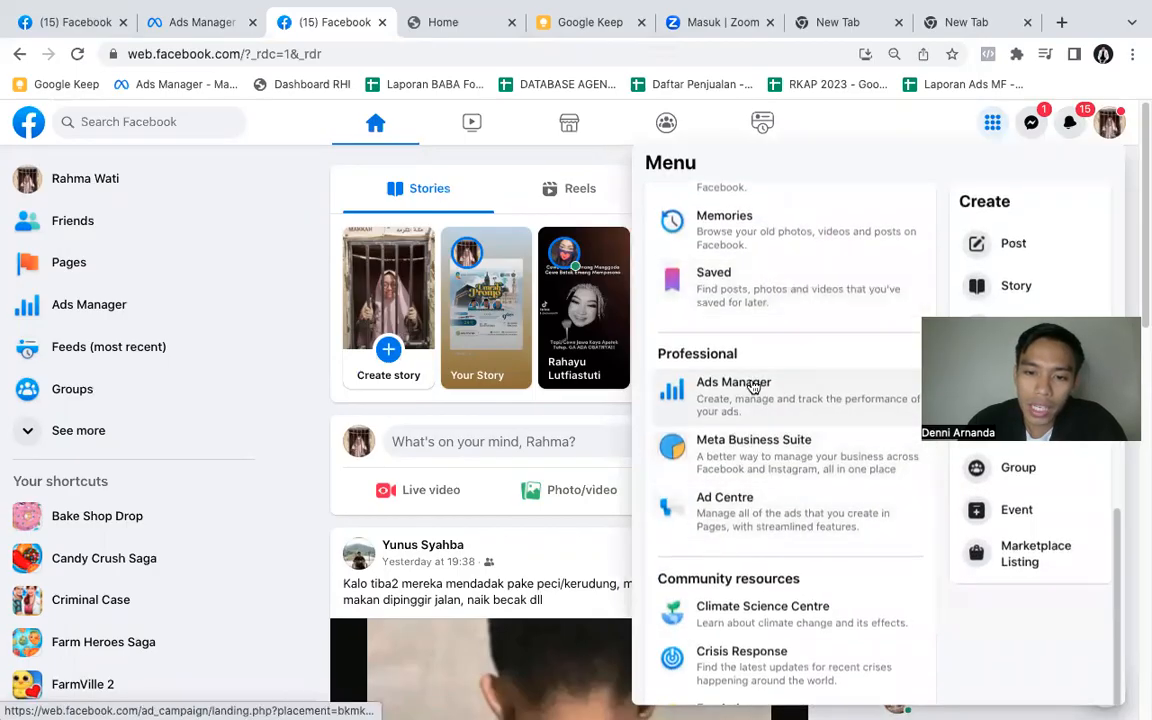
{"action": "left_click", "coordinate": [753, 388]}
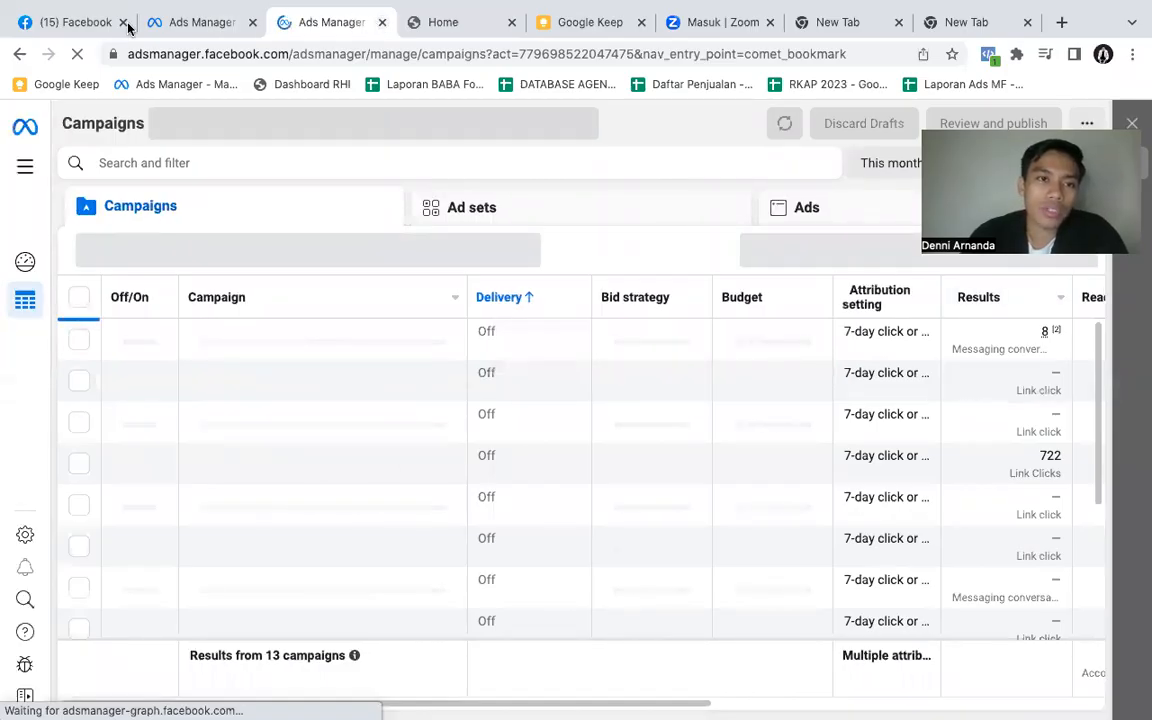
- Close the extra Ads Manager tab and create a new campaign with the Engagement objective in the RIT 1 account
{"action": "key", "text": "ctrl+w"}
{"action": "left_click", "coordinate": [202, 22]}
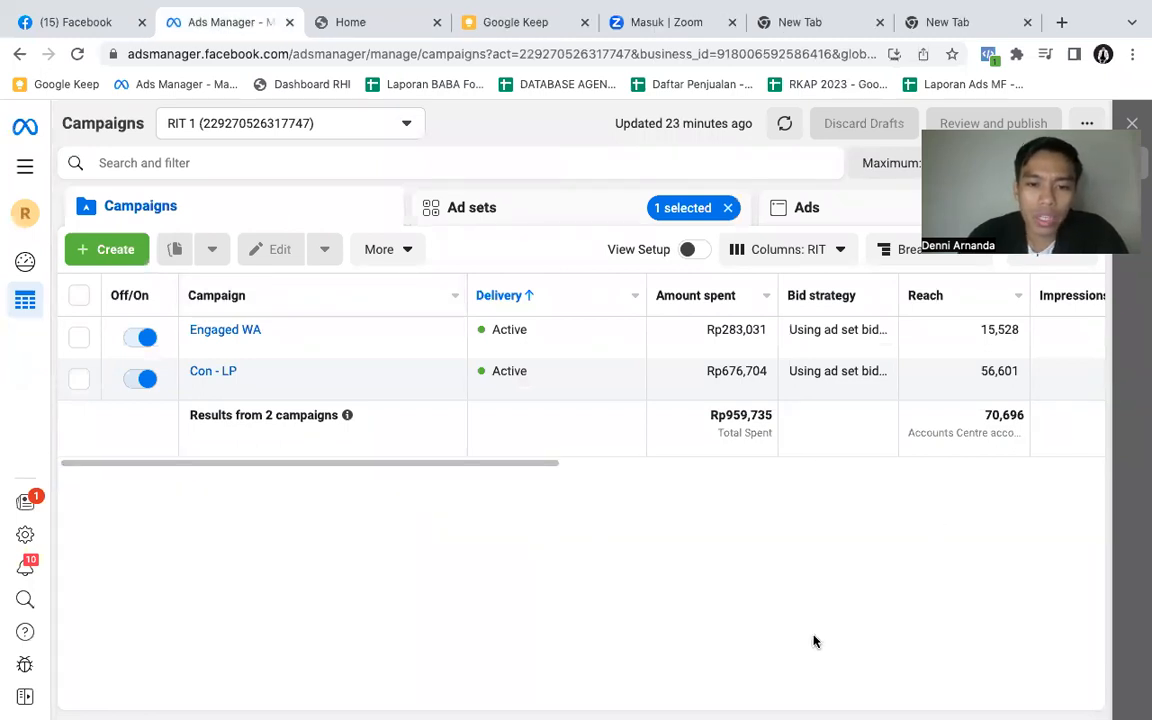
{"action": "left_click", "coordinate": [105, 250]}
{"action": "scroll", "coordinate": [495, 498], "scroll_direction": "down", "scroll_amount": 3}
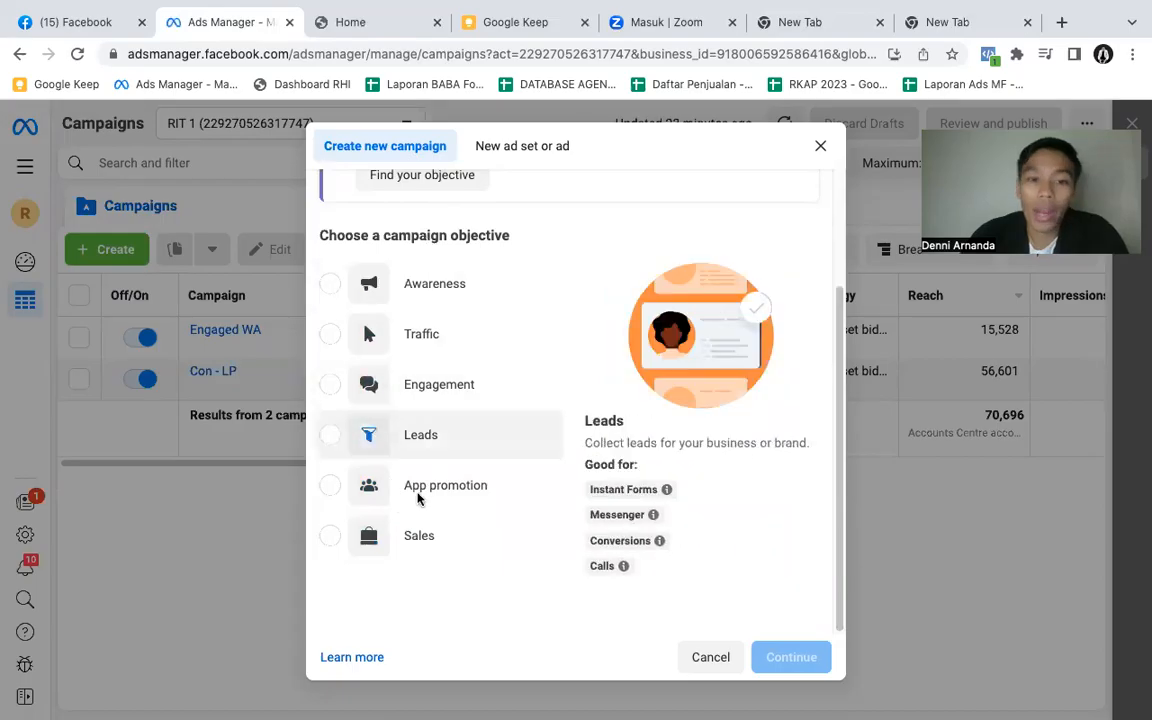
{"action": "left_click", "coordinate": [331, 386]}
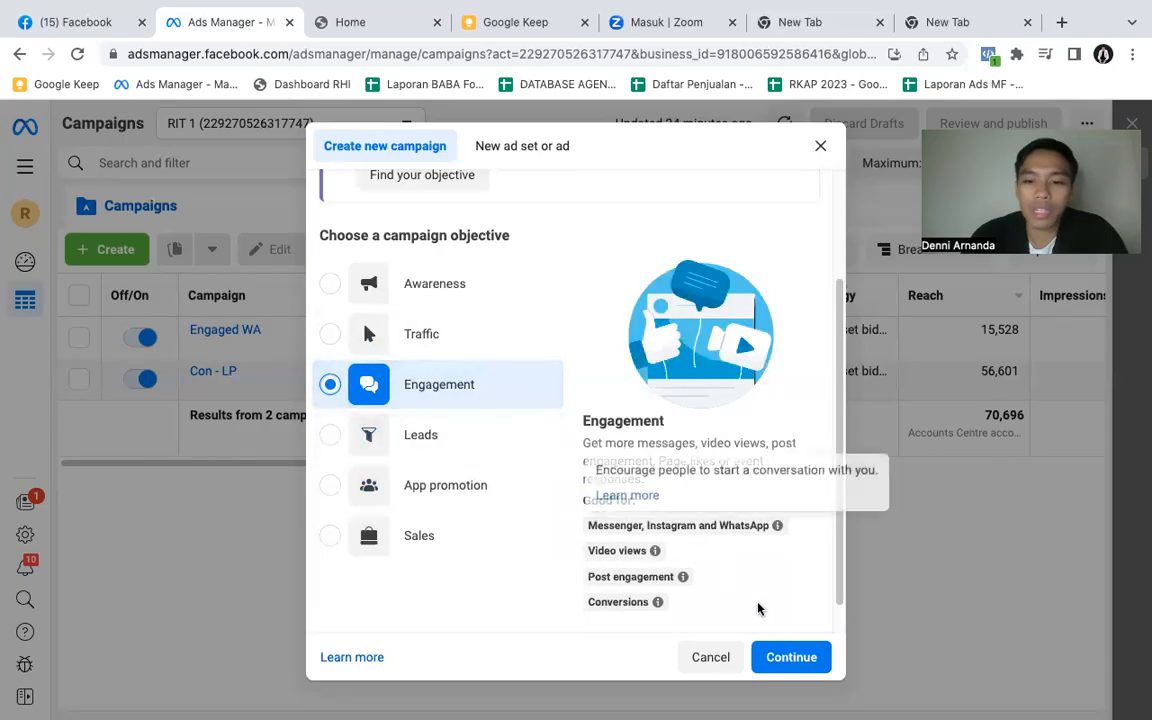
{"action": "left_click", "coordinate": [786, 657]}
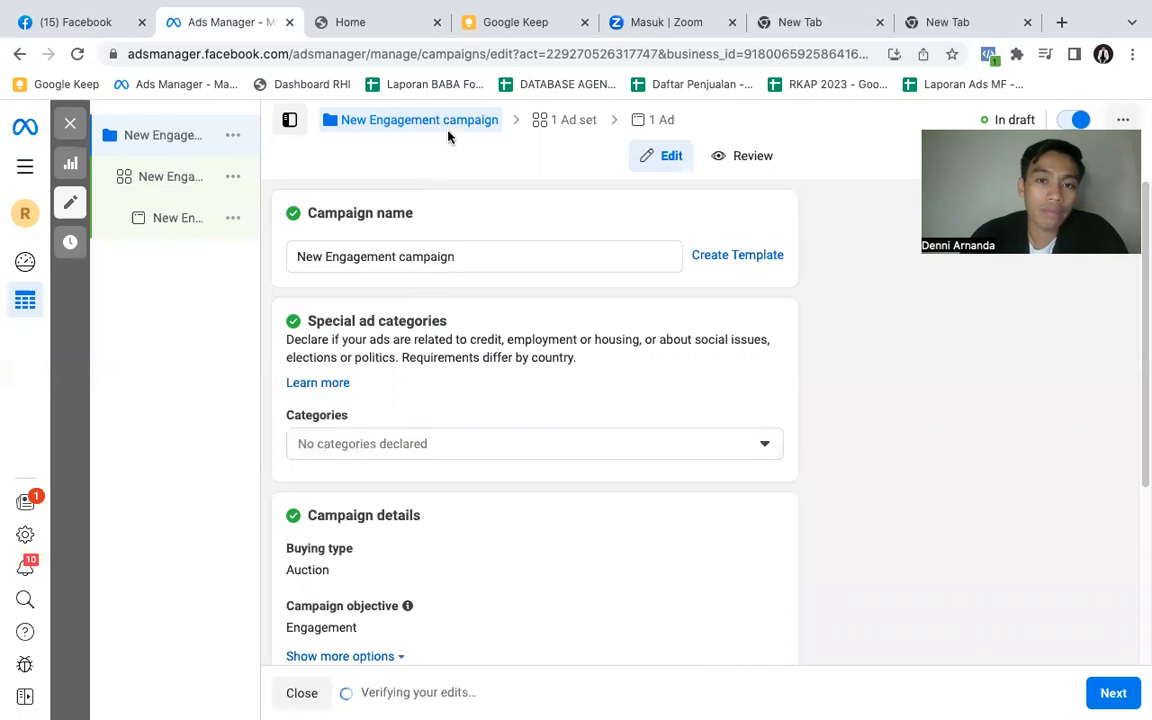
- Rename the new campaign as "Engage - WA"
{"action": "left_click", "coordinate": [489, 261]}
{"action": "triple_click", "coordinate": [489, 261]}
{"action": "key", "text": "BackSpace"}
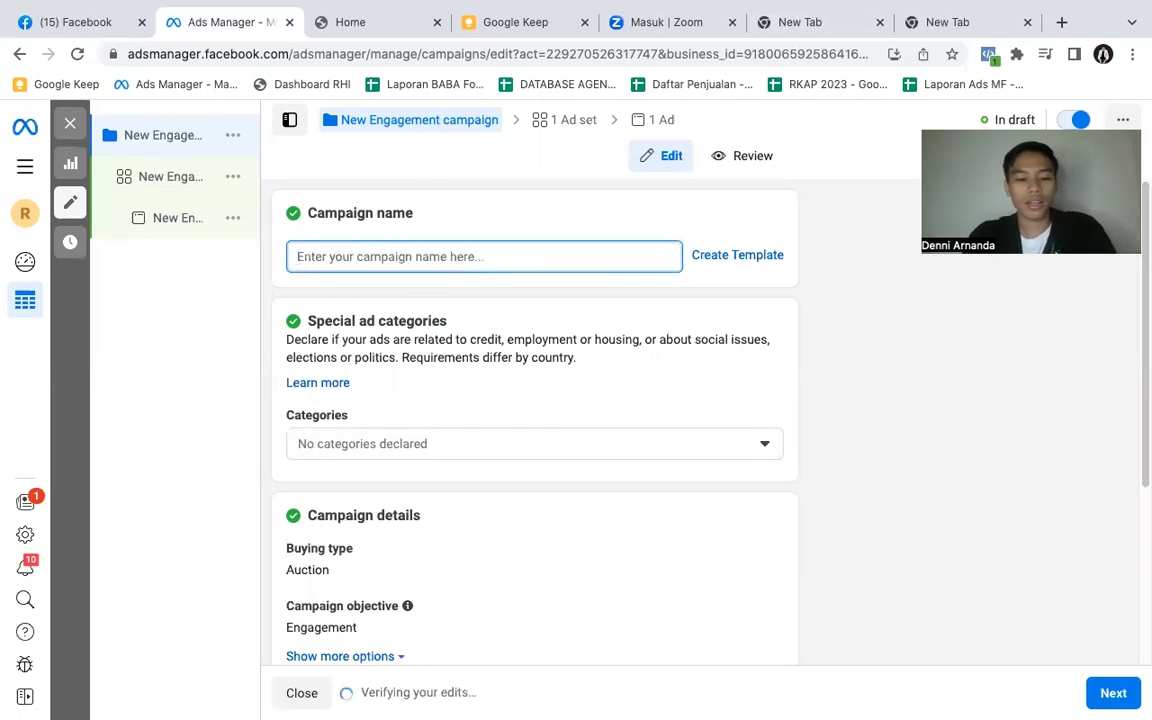
{"action": "type", "text": "Eng"}
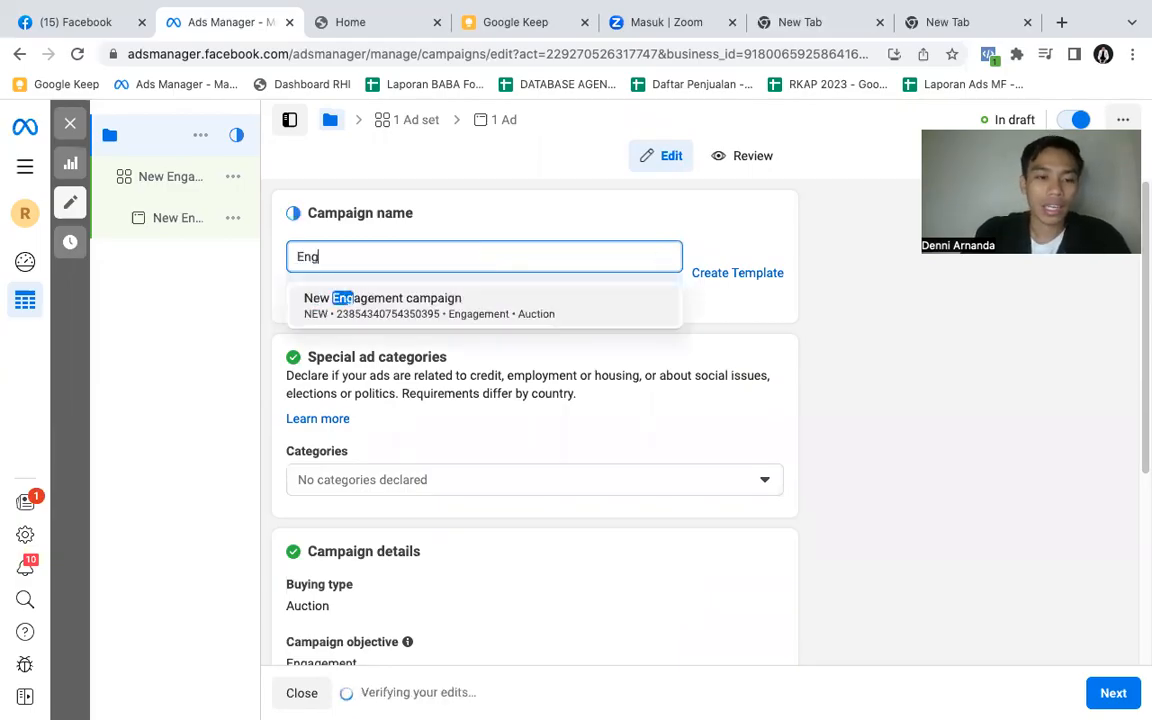
{"action": "type", "text": "age - "}
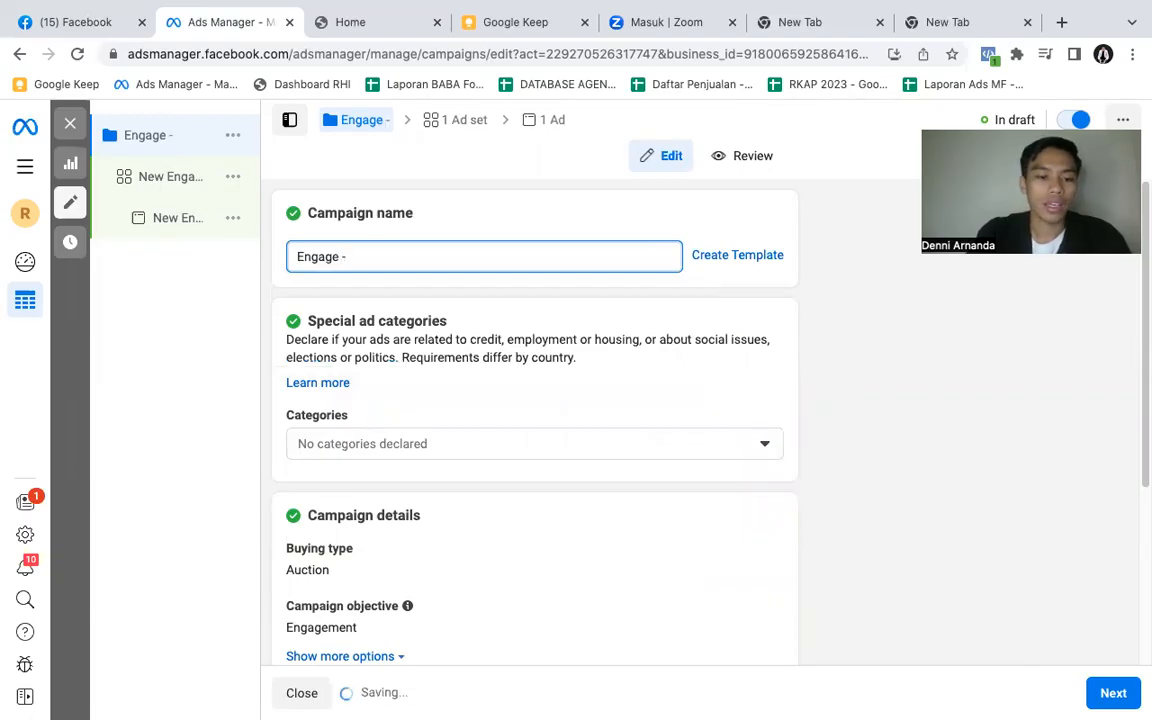
{"action": "type", "text": "WA"}
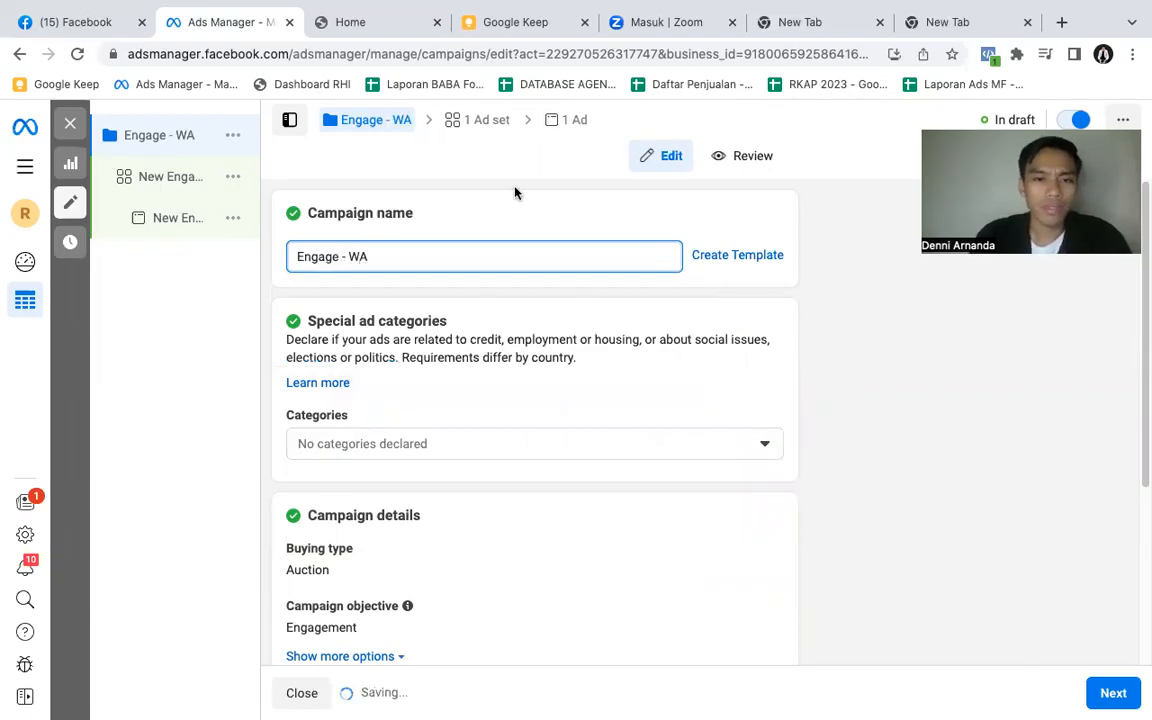
{"action": "left_click", "coordinate": [526, 218]}
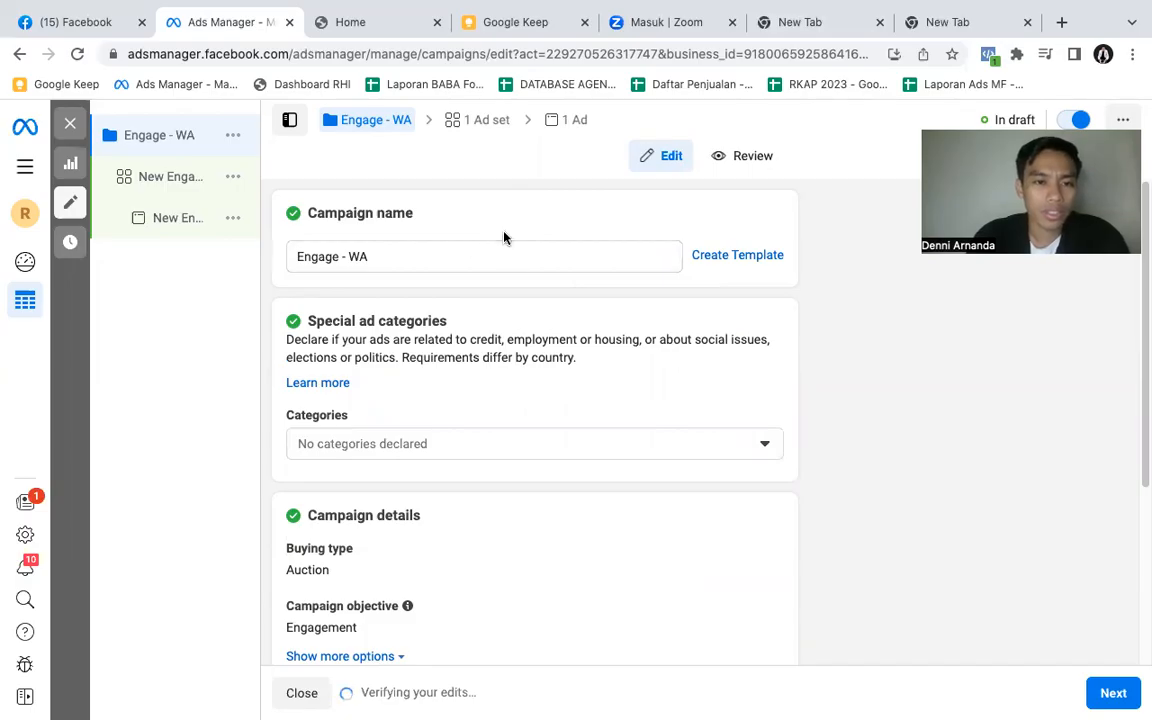
- Review the campaign's category, details, A/B test and budget settings without changing them, and continue to the ad set
{"action": "scroll", "coordinate": [504, 237], "scroll_direction": "down", "scroll_amount": 1}
{"action": "scroll", "coordinate": [590, 285], "scroll_direction": "down", "scroll_amount": 2}
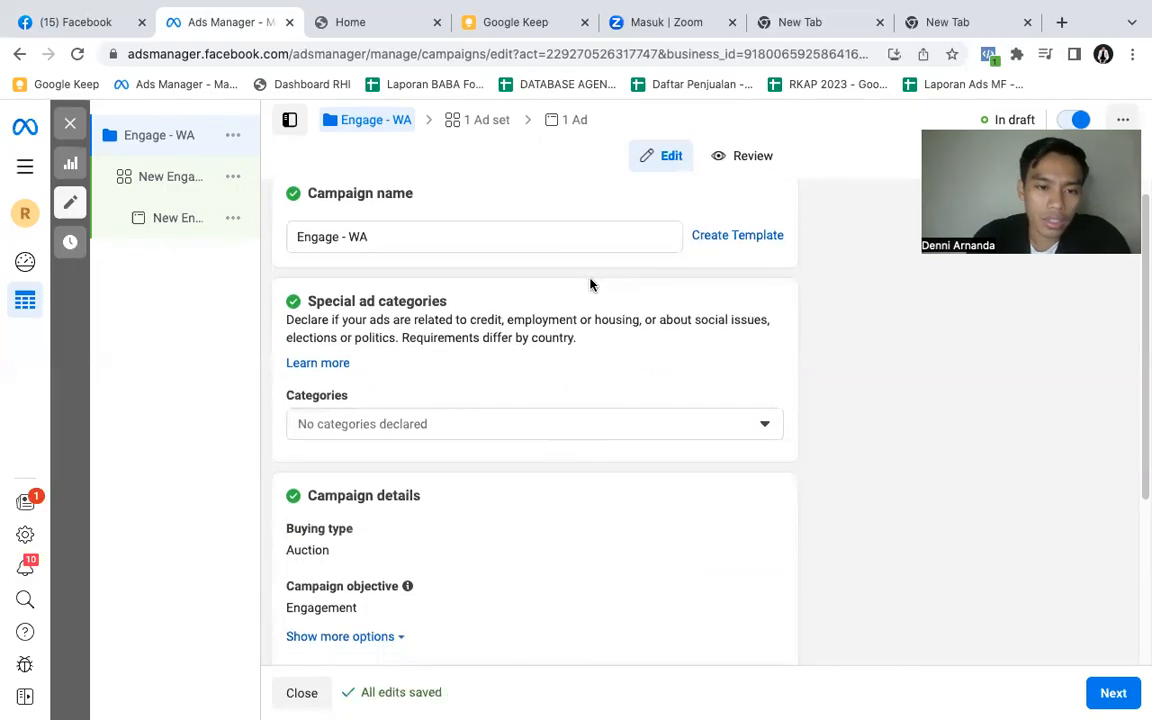
{"action": "scroll", "coordinate": [590, 285], "scroll_direction": "down", "scroll_amount": 2}
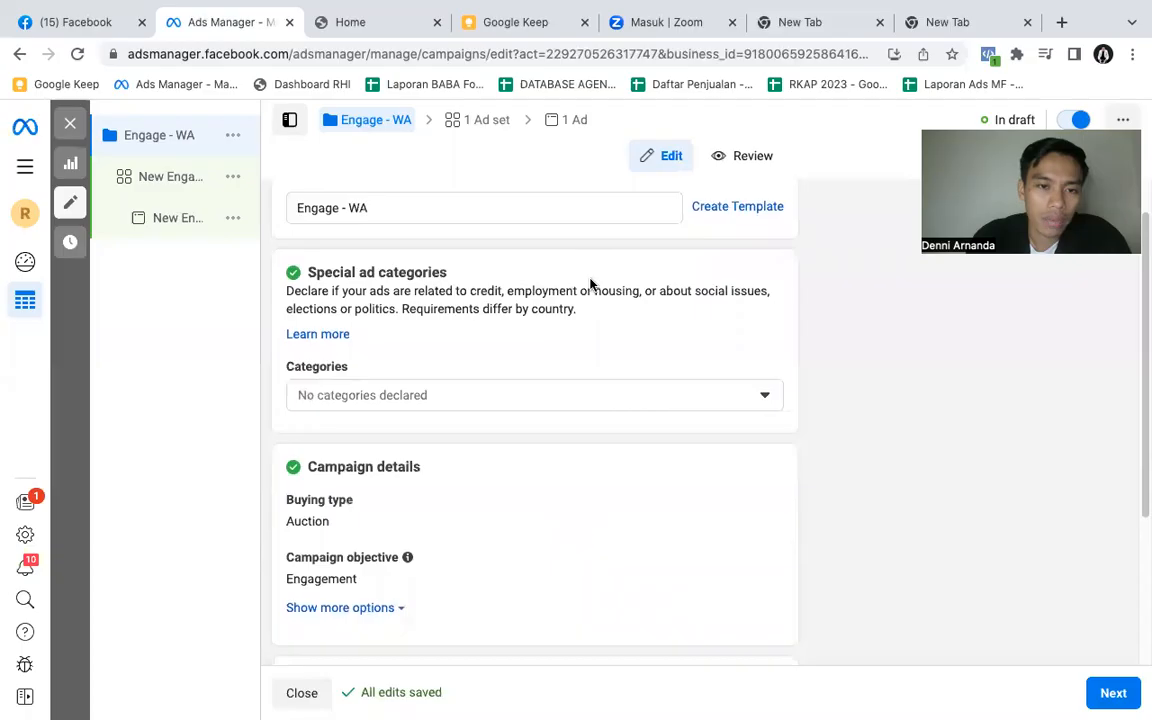
{"action": "scroll", "coordinate": [590, 285], "scroll_direction": "down", "scroll_amount": 2}
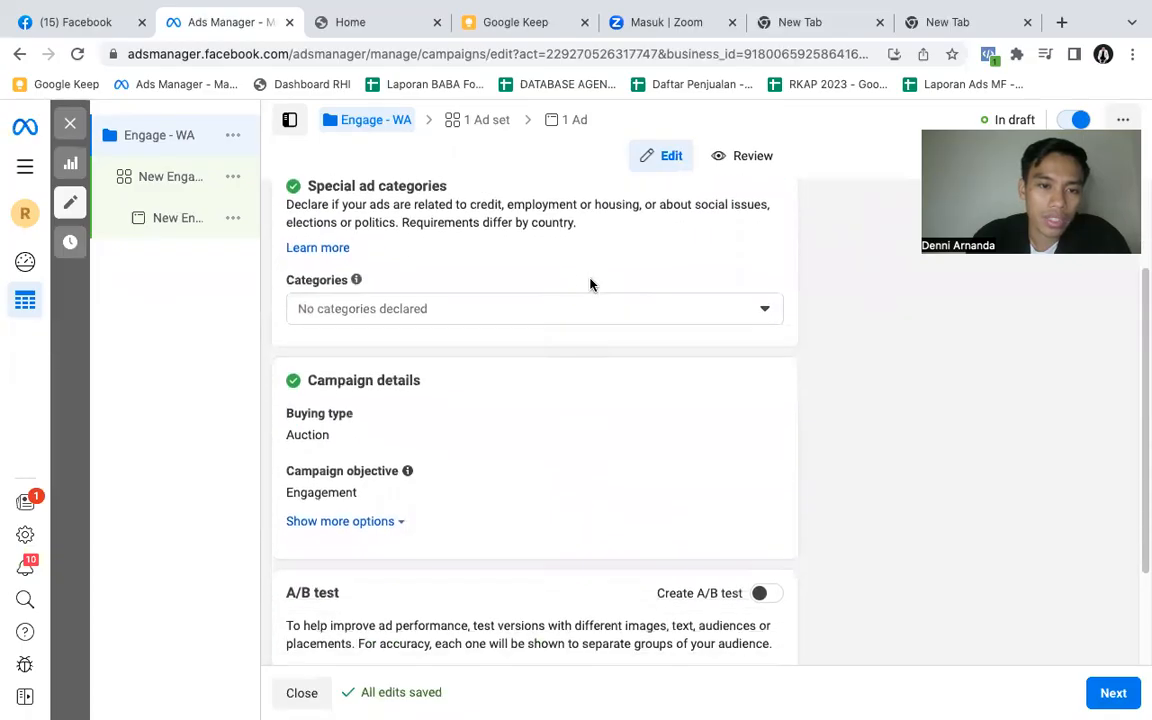
{"action": "scroll", "coordinate": [590, 285], "scroll_direction": "down", "scroll_amount": 3}
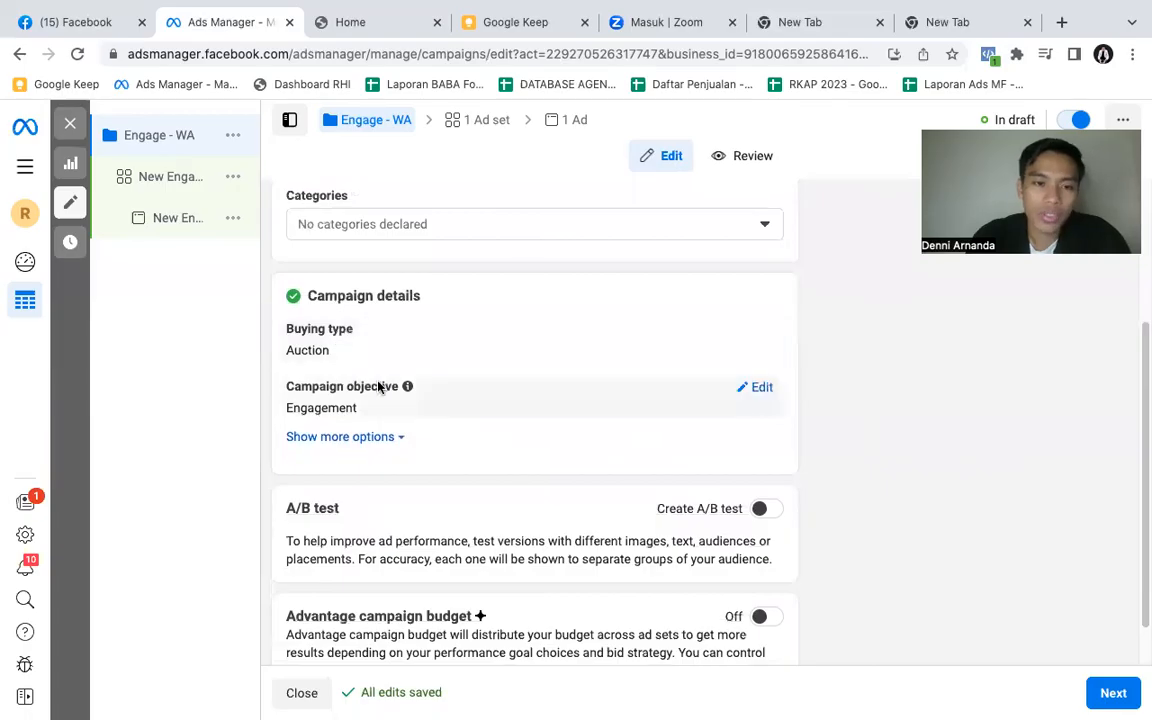
{"action": "scroll", "coordinate": [400, 388], "scroll_direction": "down", "scroll_amount": 1}
{"action": "scroll", "coordinate": [484, 301], "scroll_direction": "down", "scroll_amount": 1}
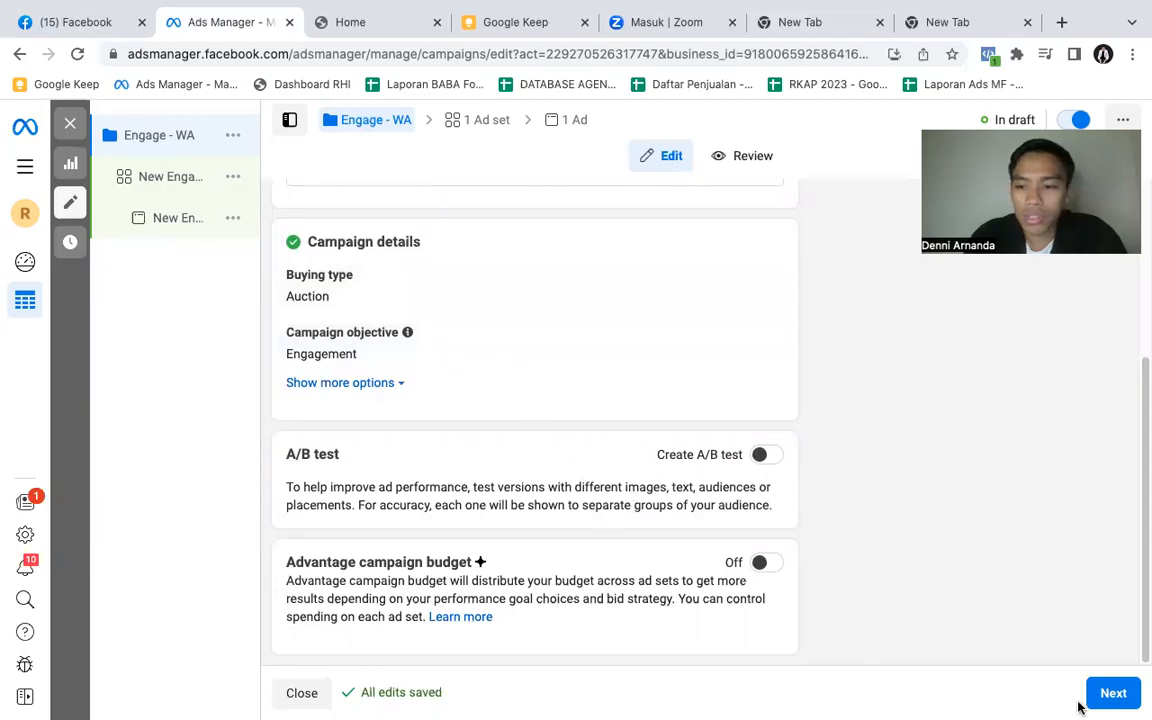
{"action": "left_click", "coordinate": [1111, 694]}
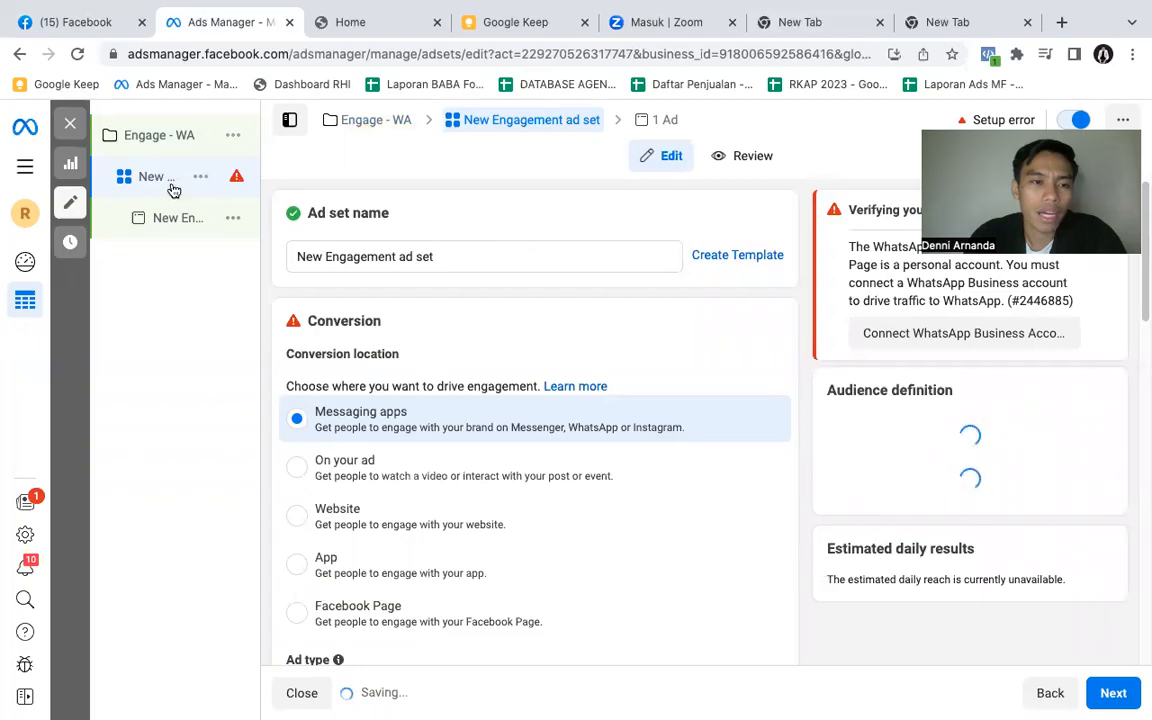
- Rename the ad set as "Muslimah | 27 - 50 | Jabodetabek"
{"action": "left_click", "coordinate": [445, 257]}
{"action": "triple_click", "coordinate": [445, 257]}
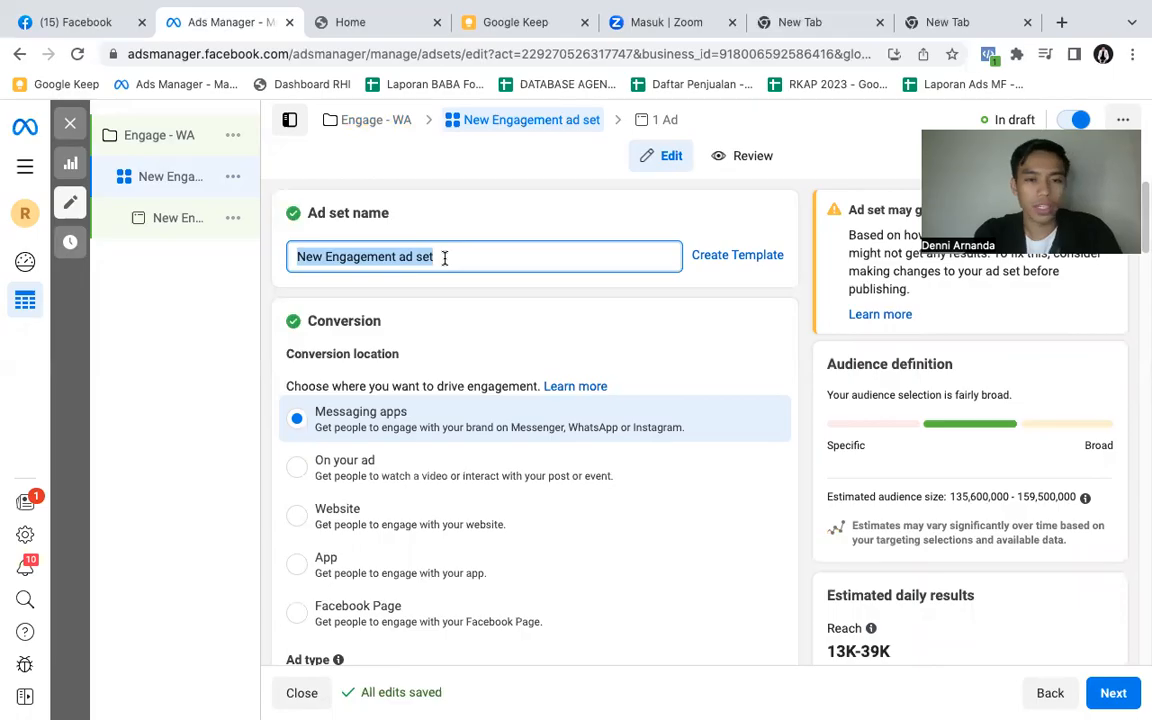
{"action": "type", "text": "Muslimah"}
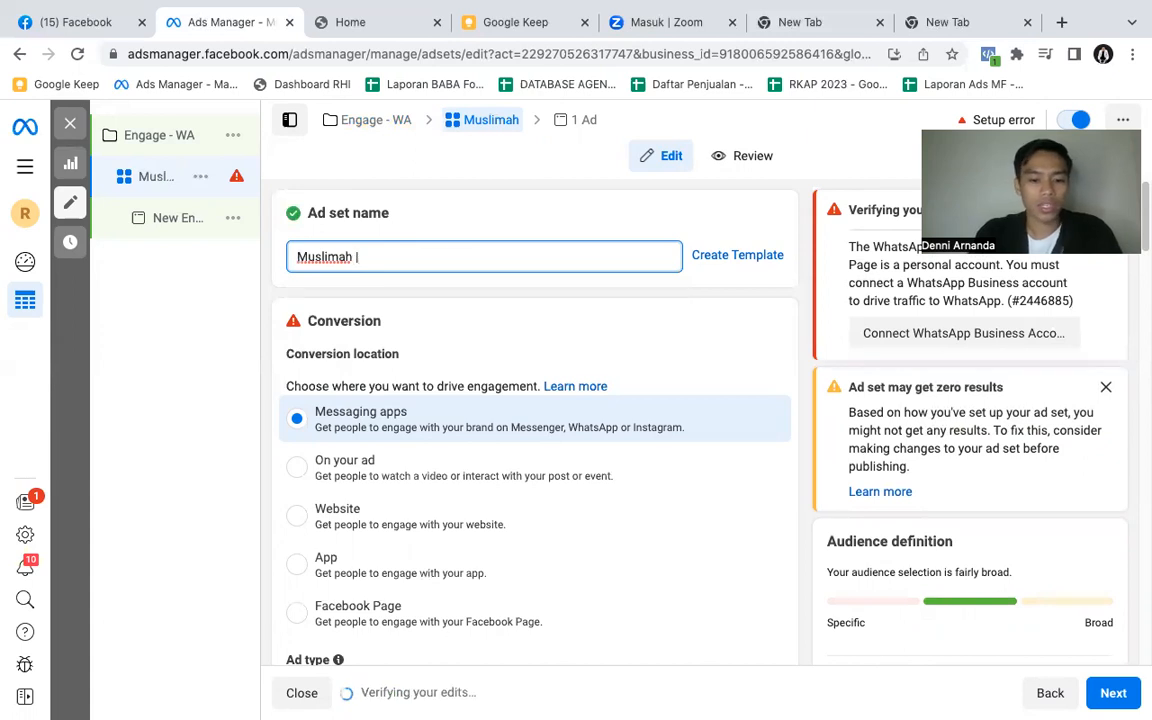
{"action": "type", "text": " | 27"}
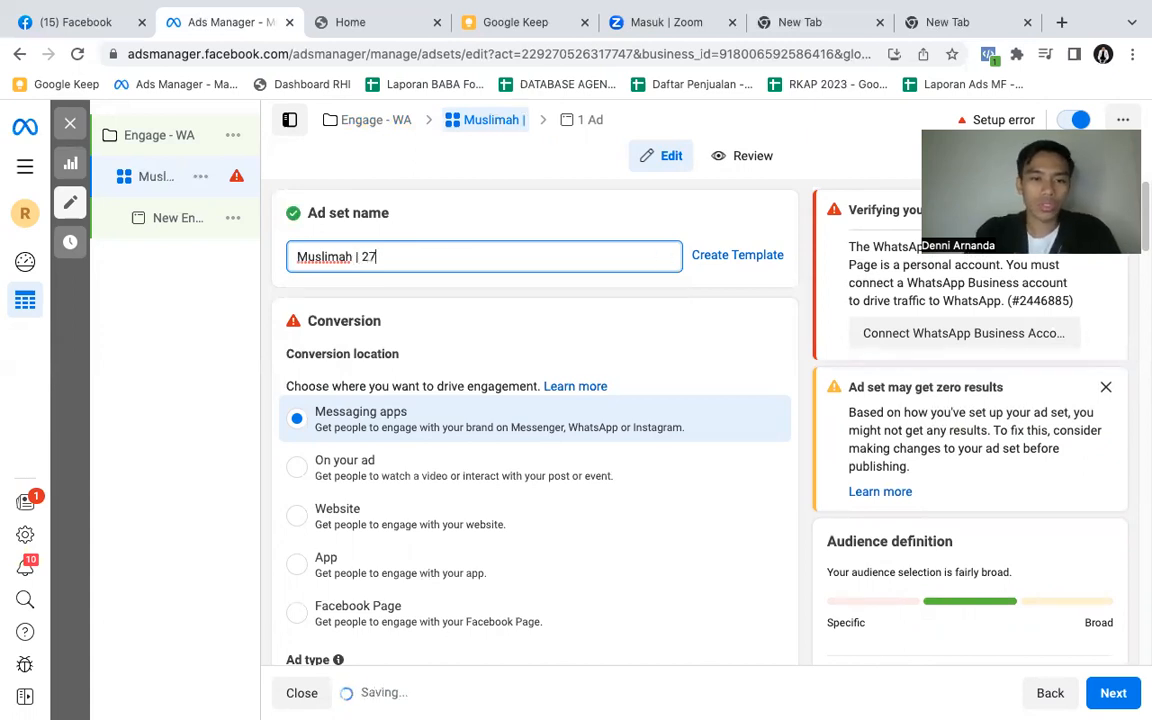
{"action": "type", "text": " - 50"}
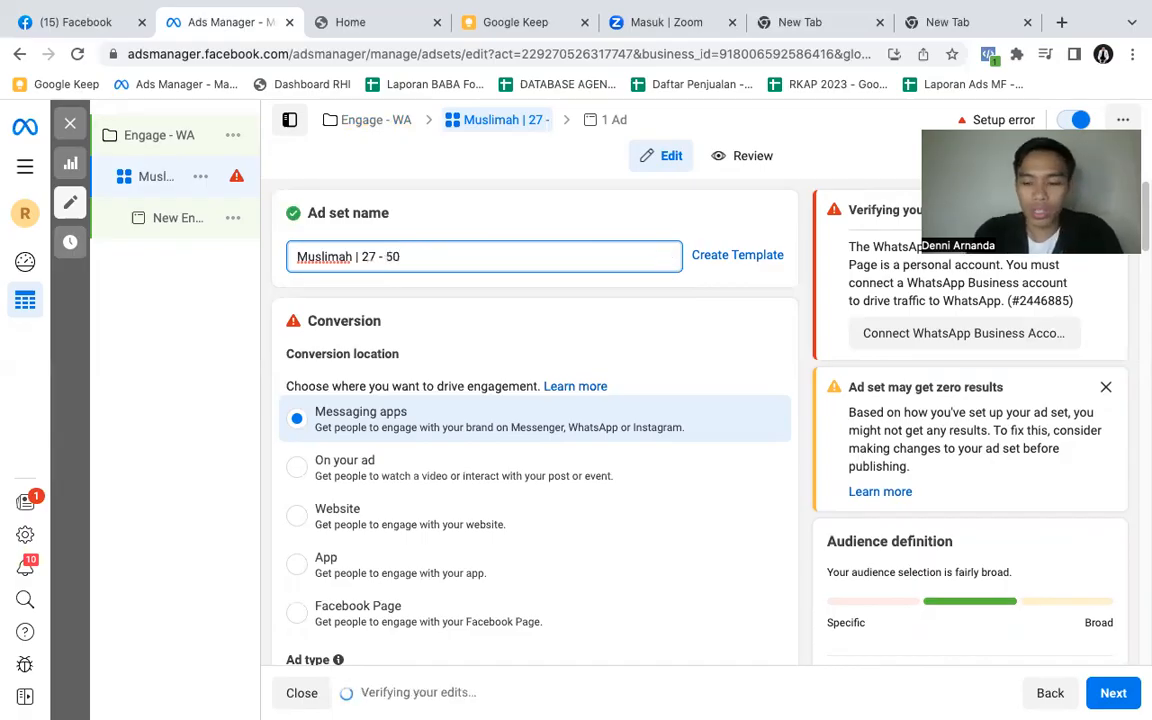
{"action": "type", "text": " |"}
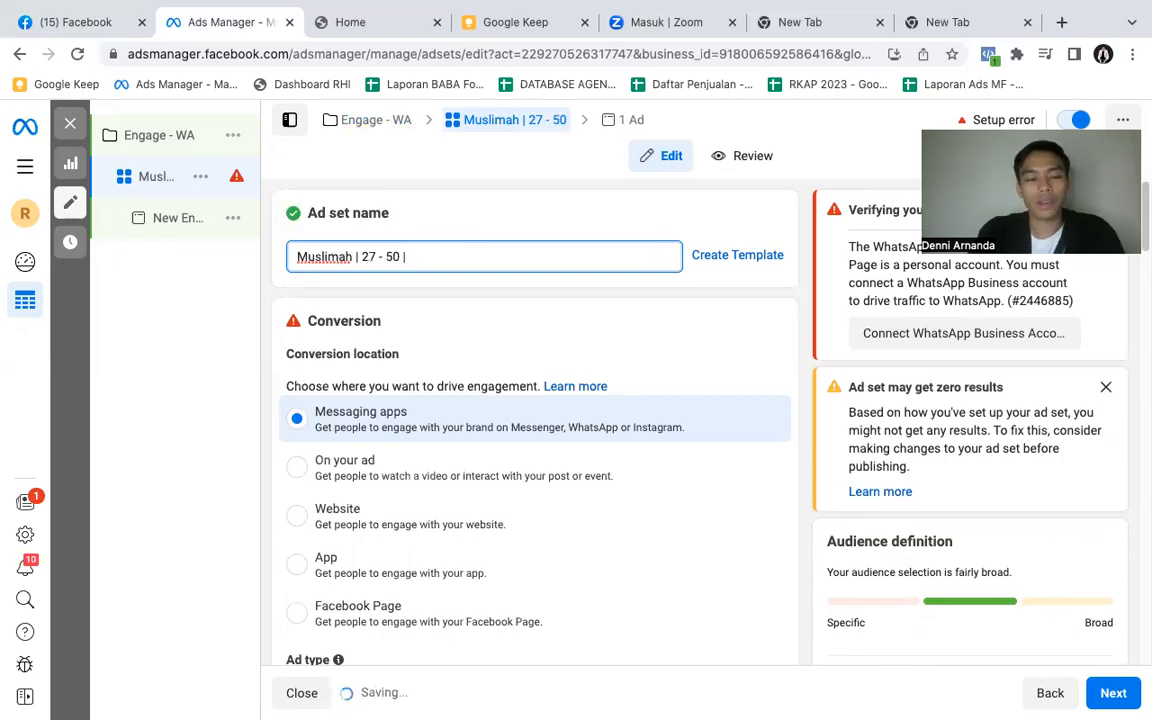
{"action": "type", "text": " Jab"}
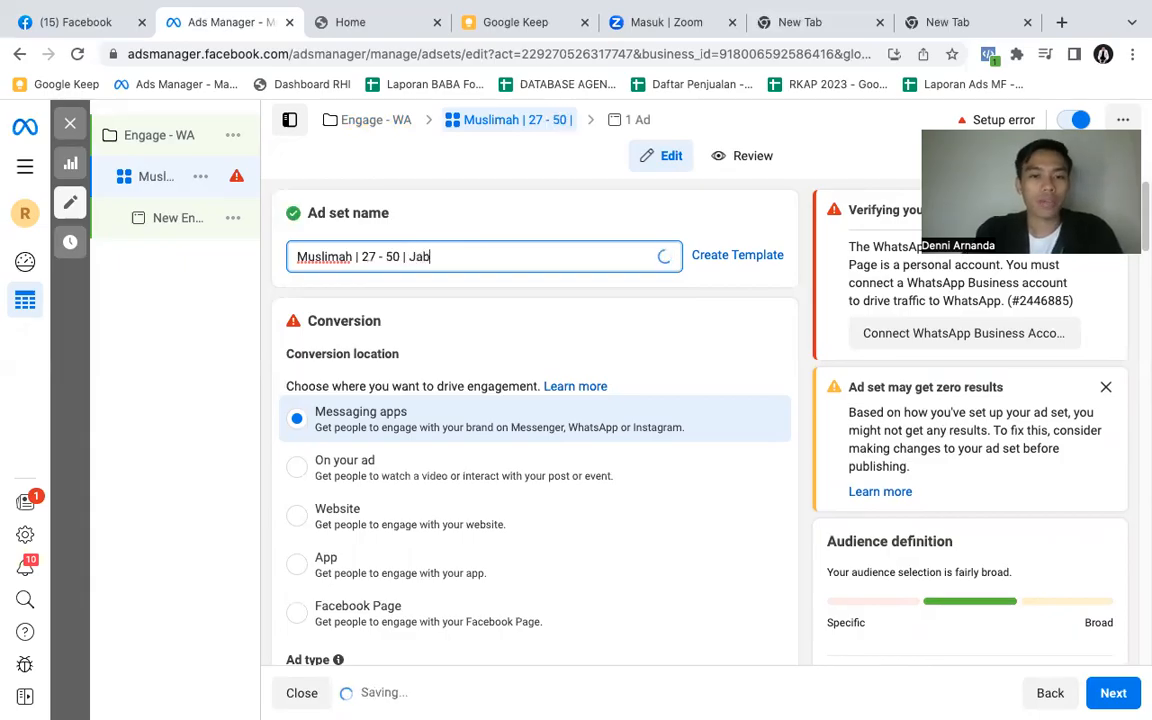
{"action": "type", "text": "odetabek"}
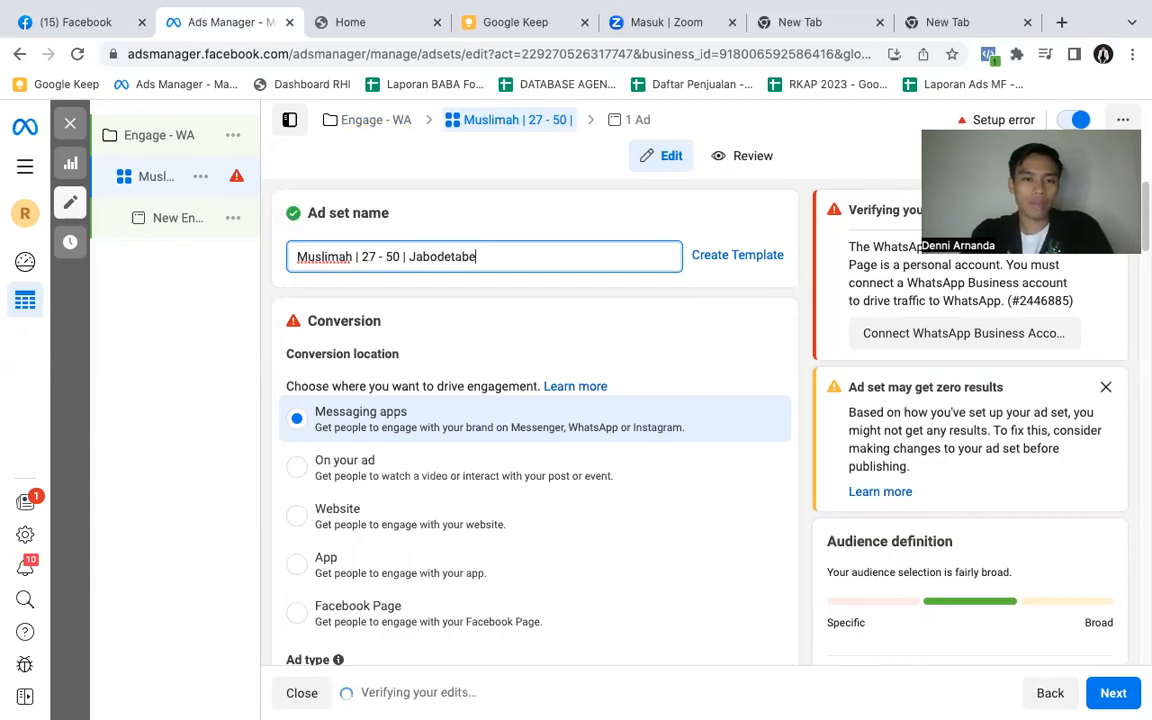
{"action": "left_click", "coordinate": [457, 219]}
{"action": "scroll", "coordinate": [524, 295], "scroll_direction": "down", "scroll_amount": 1}
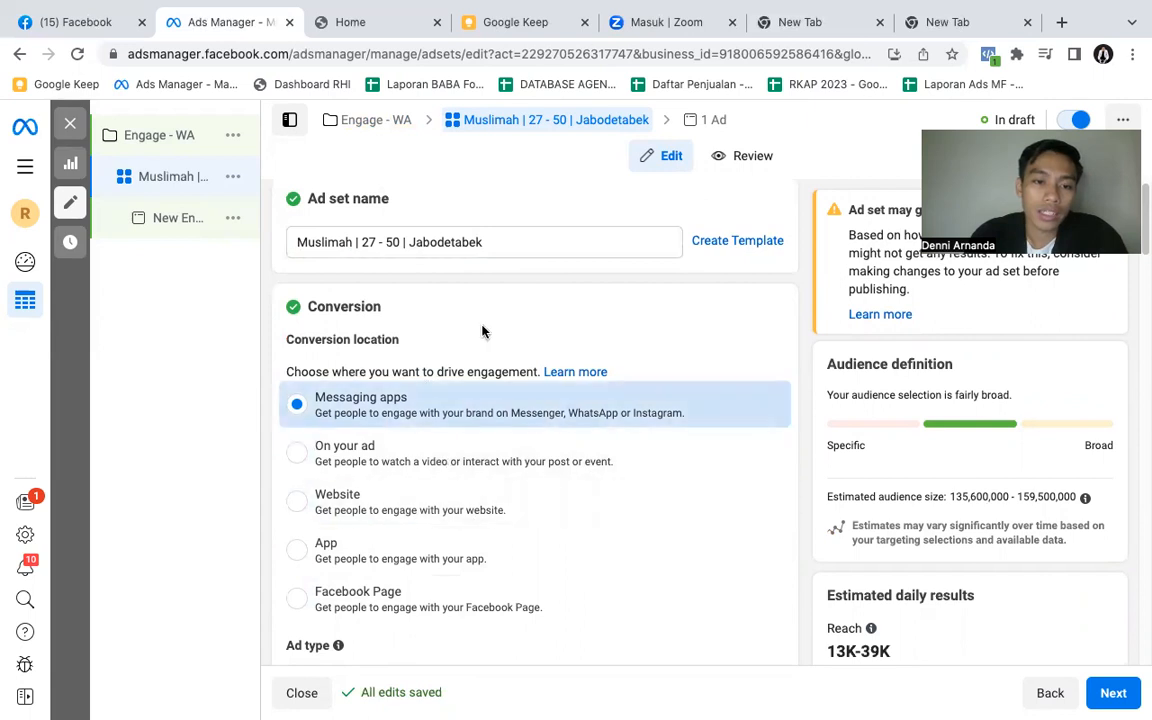
{"action": "scroll", "coordinate": [368, 289], "scroll_direction": "down", "scroll_amount": 1}
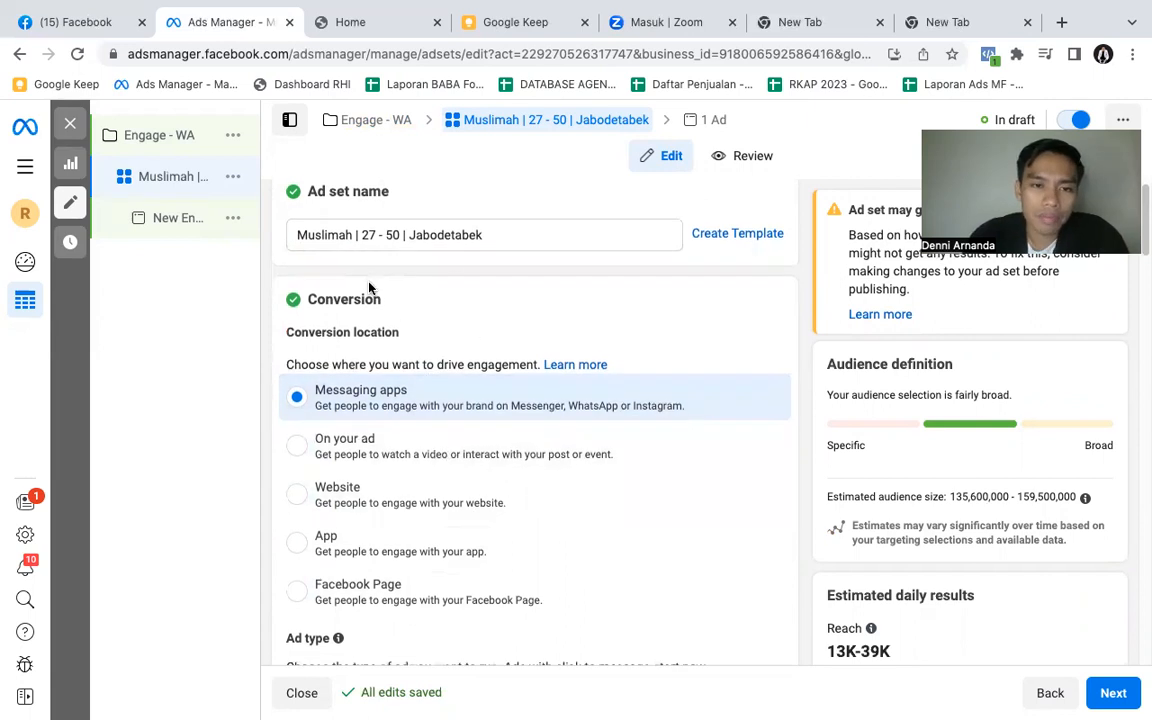
{"action": "left_click", "coordinate": [491, 234]}
- Change the ad set's Facebook Page to Royal Indonesia, keeping Messaging apps as the conversion location
{"action": "scroll", "coordinate": [540, 368], "scroll_direction": "down", "scroll_amount": 1}
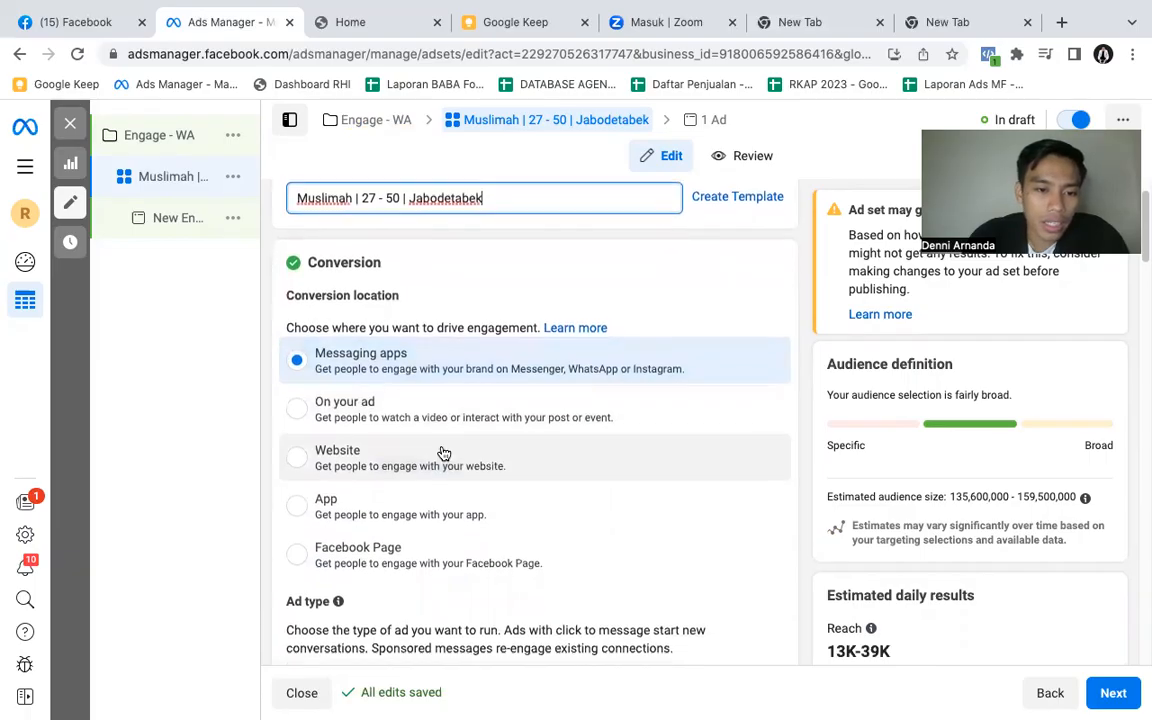
{"action": "scroll", "coordinate": [440, 500], "scroll_direction": "down", "scroll_amount": 1}
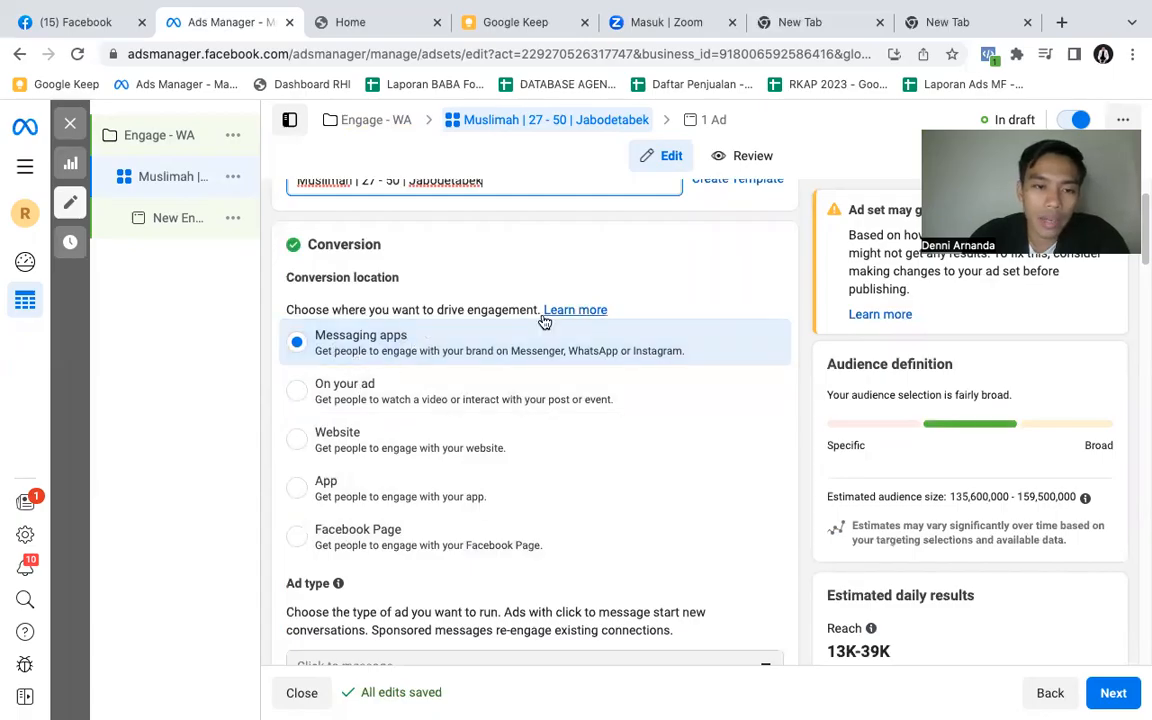
{"action": "scroll", "coordinate": [545, 323], "scroll_direction": "down", "scroll_amount": 2}
{"action": "scroll", "coordinate": [545, 330], "scroll_direction": "down", "scroll_amount": 1}
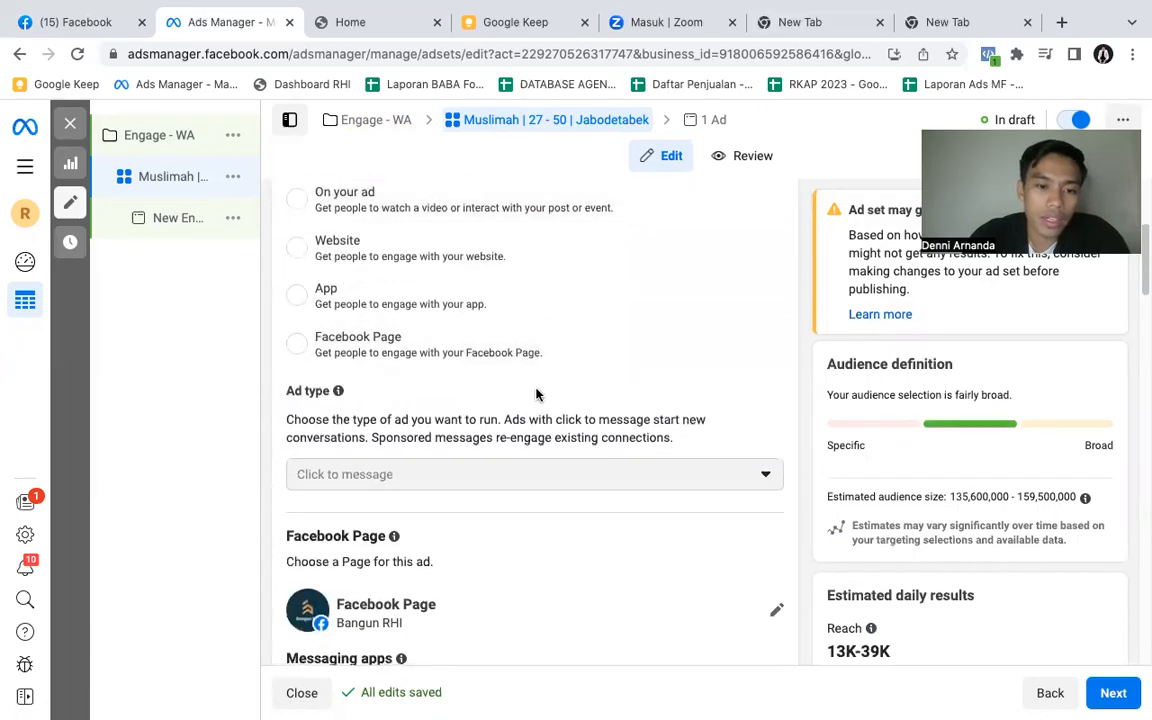
{"action": "scroll", "coordinate": [540, 393], "scroll_direction": "down", "scroll_amount": 1}
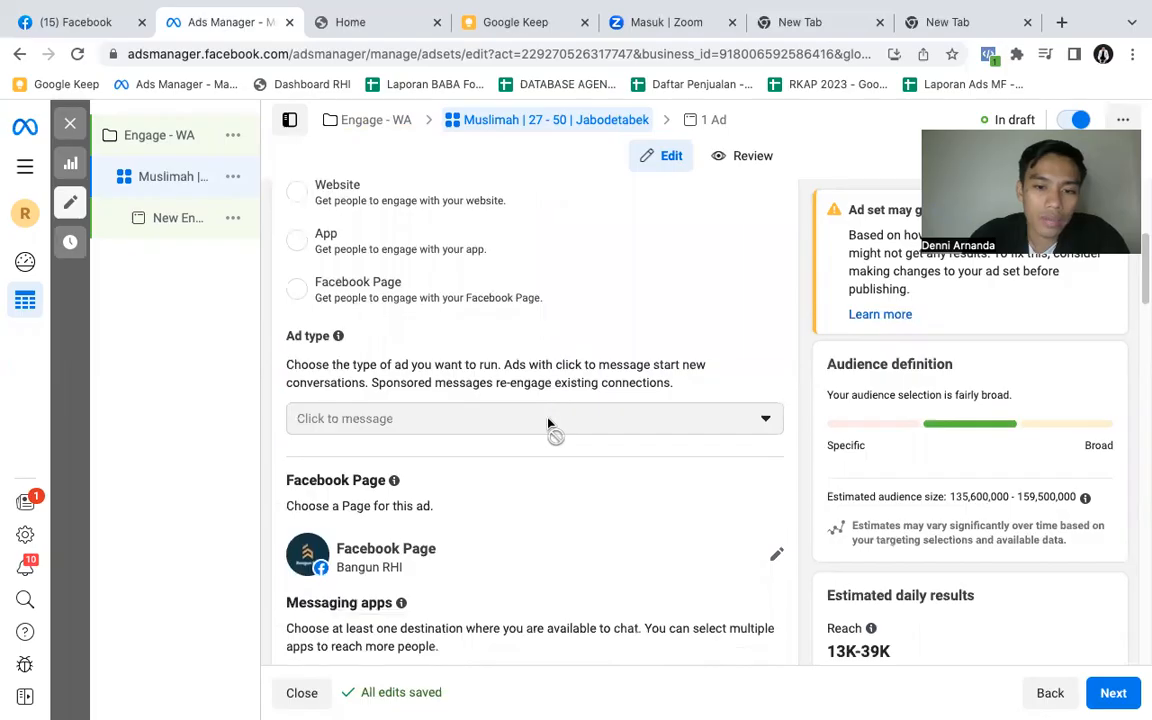
{"action": "scroll", "coordinate": [571, 419], "scroll_direction": "down", "scroll_amount": 1}
{"action": "scroll", "coordinate": [603, 389], "scroll_direction": "down", "scroll_amount": 3}
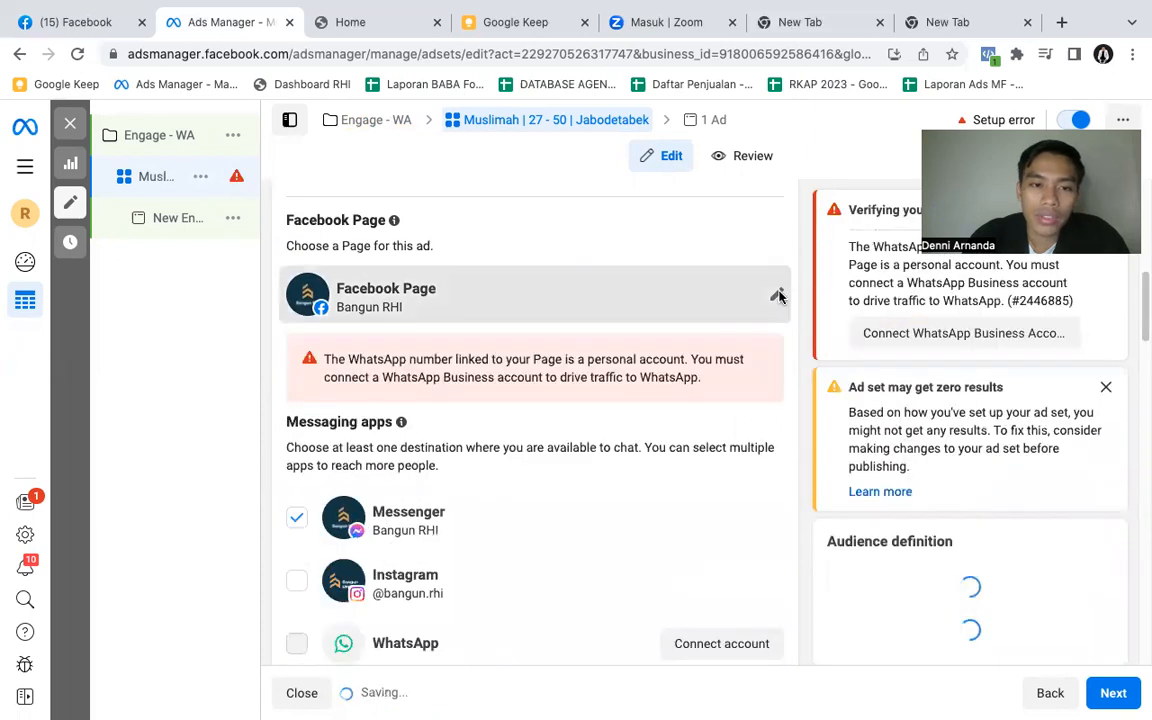
{"action": "left_click", "coordinate": [776, 293]}
{"action": "left_click", "coordinate": [648, 352]}
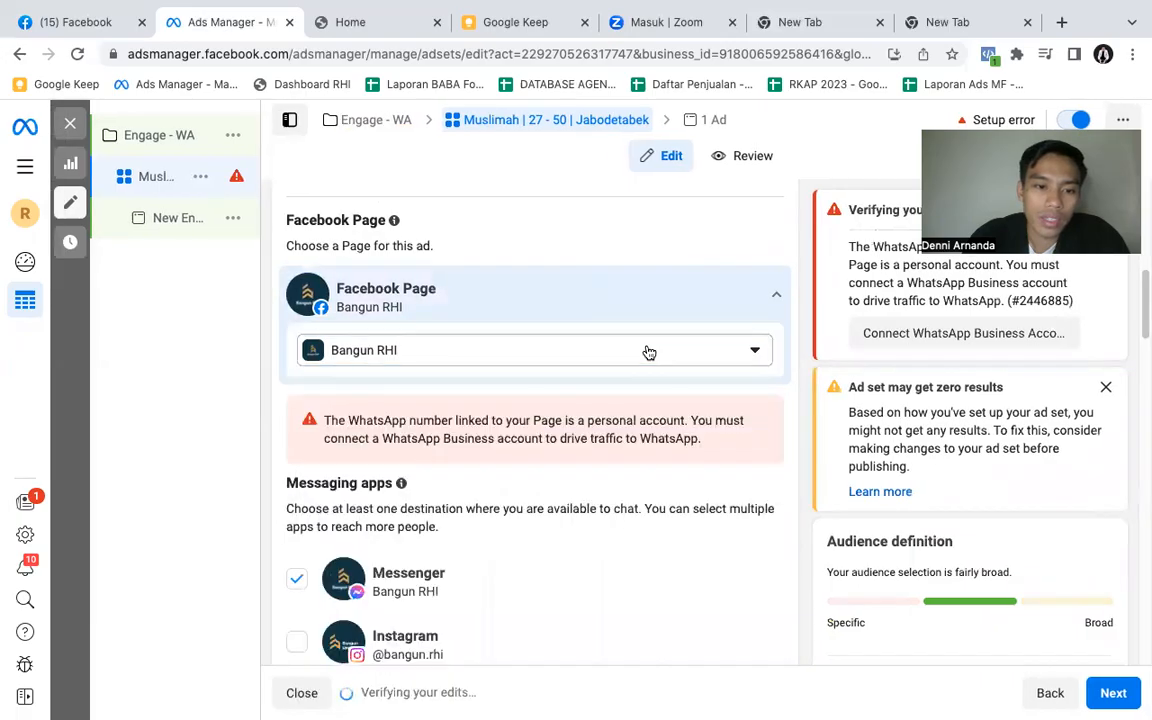
{"action": "left_click", "coordinate": [634, 367]}
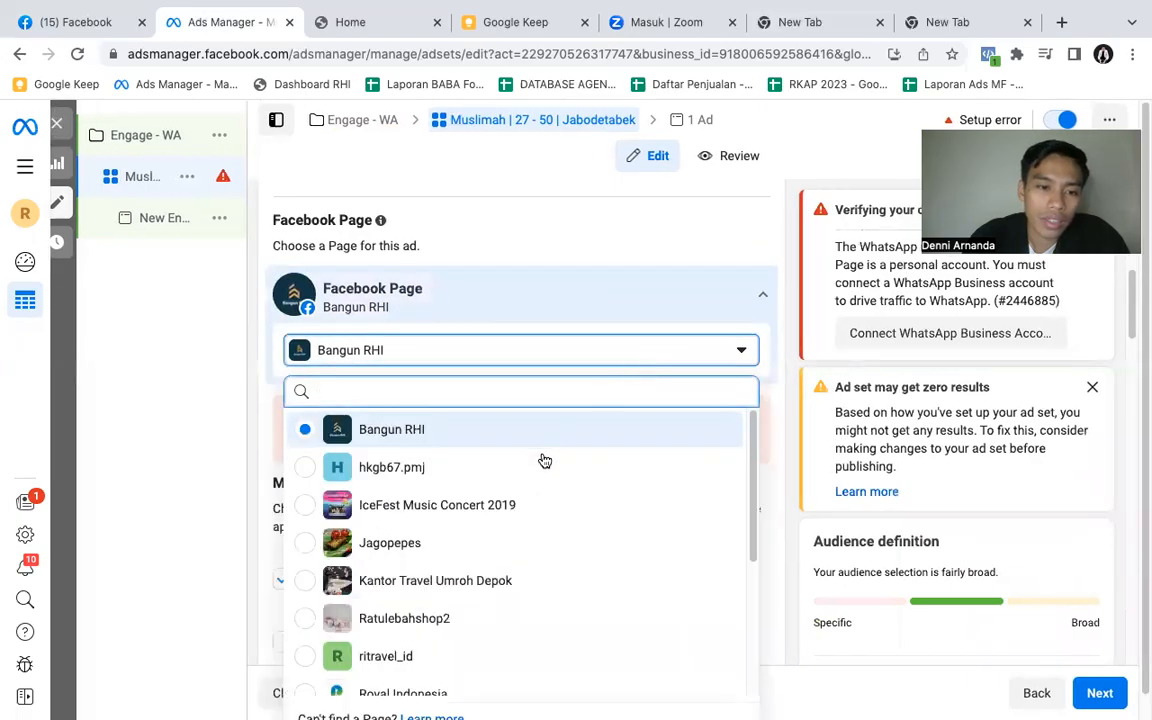
{"action": "scroll", "coordinate": [545, 517], "scroll_direction": "down", "scroll_amount": 2}
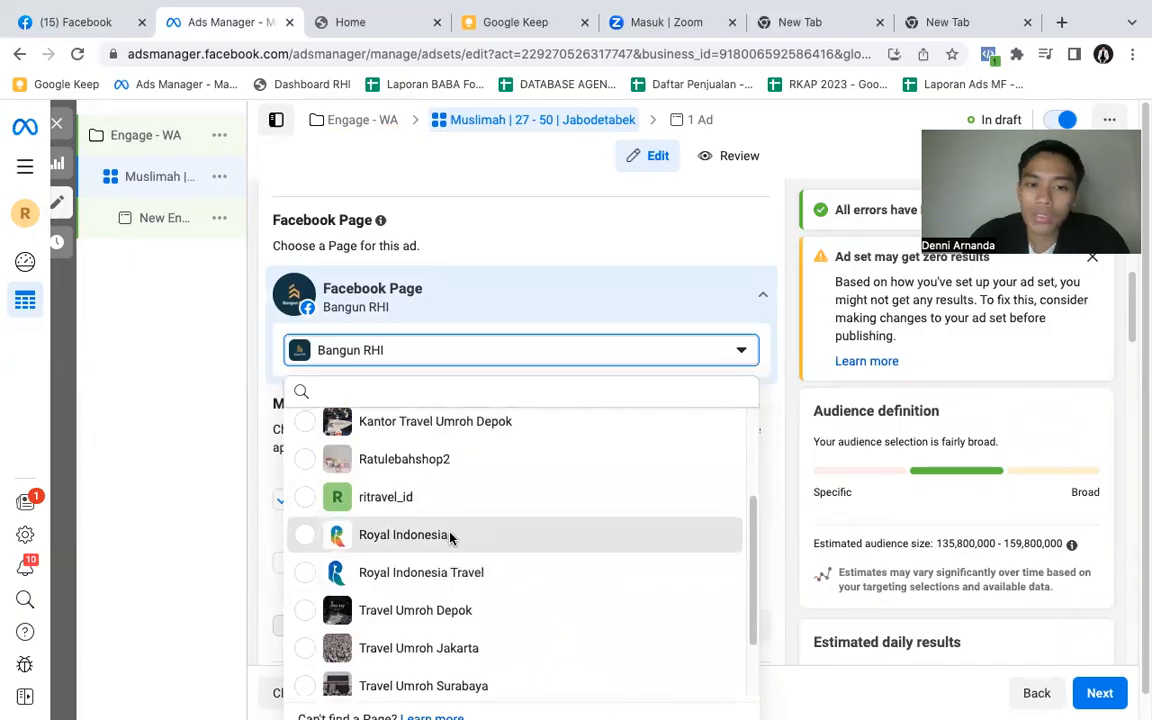
{"action": "left_click", "coordinate": [450, 536]}
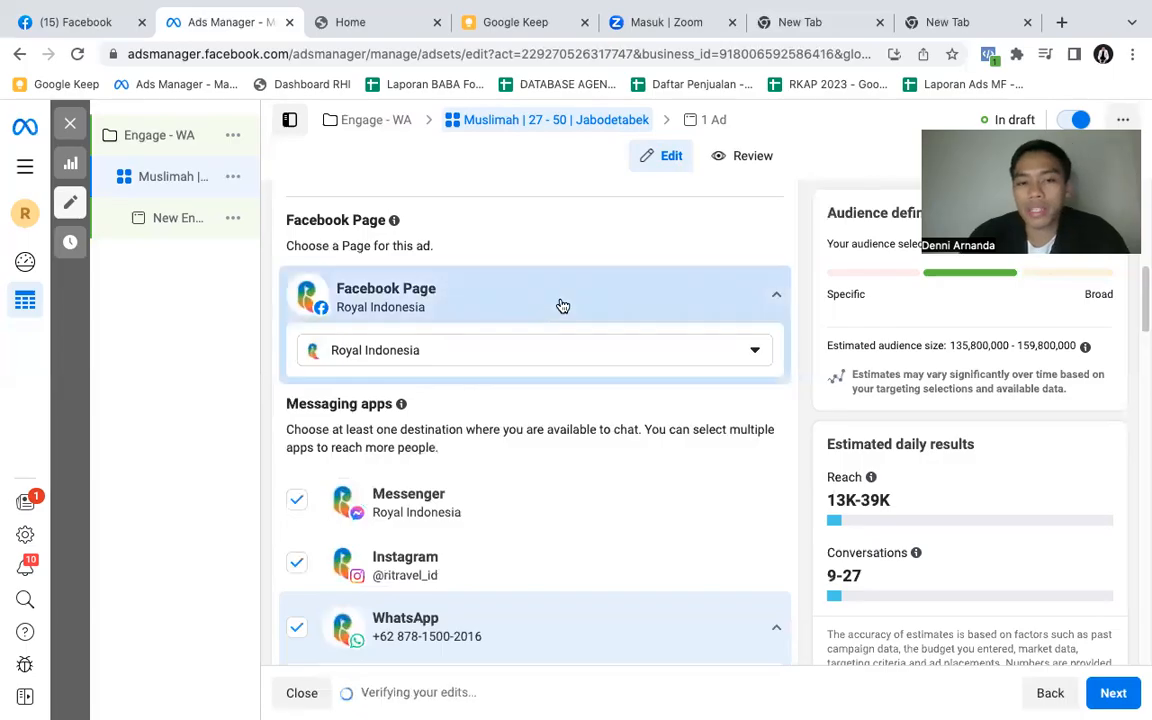
- Deselect Messenger and Instagram as messaging apps so that only WhatsApp stays selected
{"action": "scroll", "coordinate": [562, 306], "scroll_direction": "down", "scroll_amount": 1}
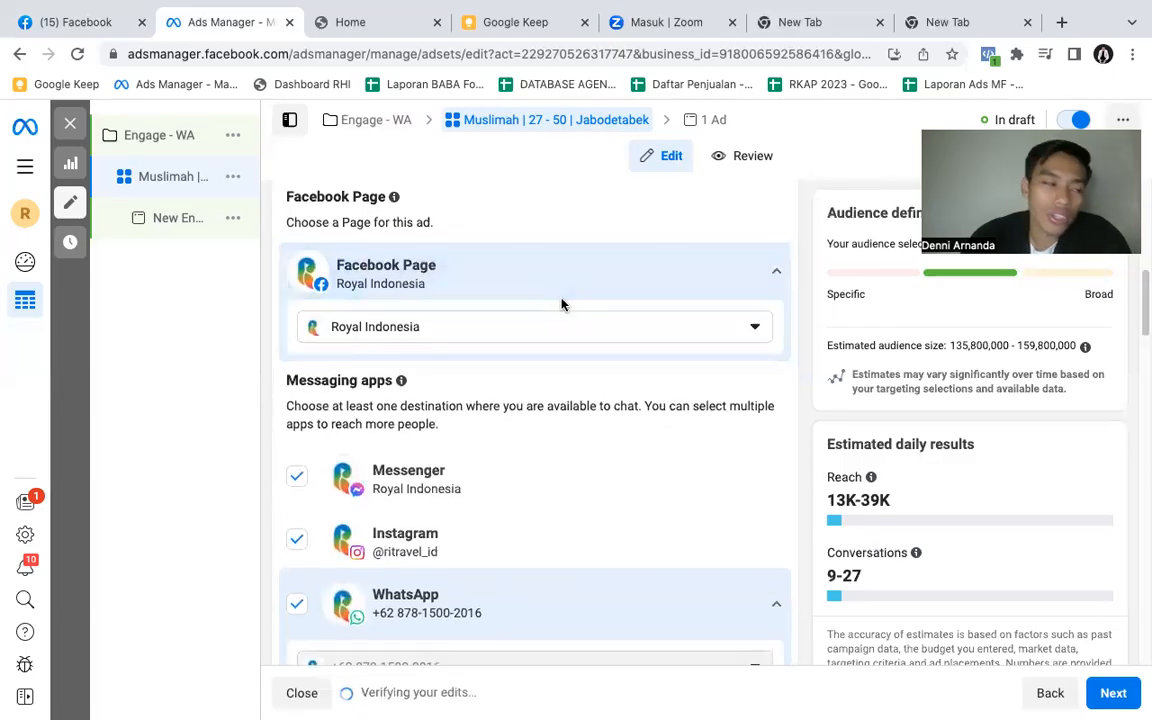
{"action": "scroll", "coordinate": [565, 308], "scroll_direction": "down", "scroll_amount": 3}
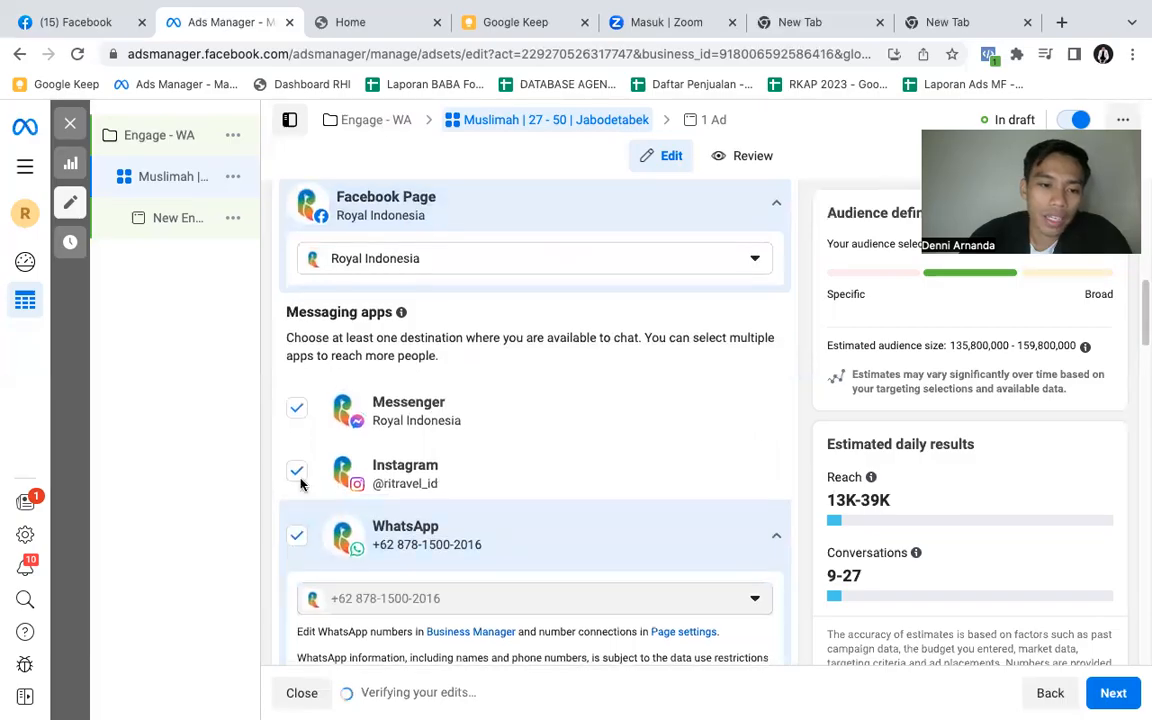
{"action": "scroll", "coordinate": [450, 430], "scroll_direction": "down", "scroll_amount": 7}
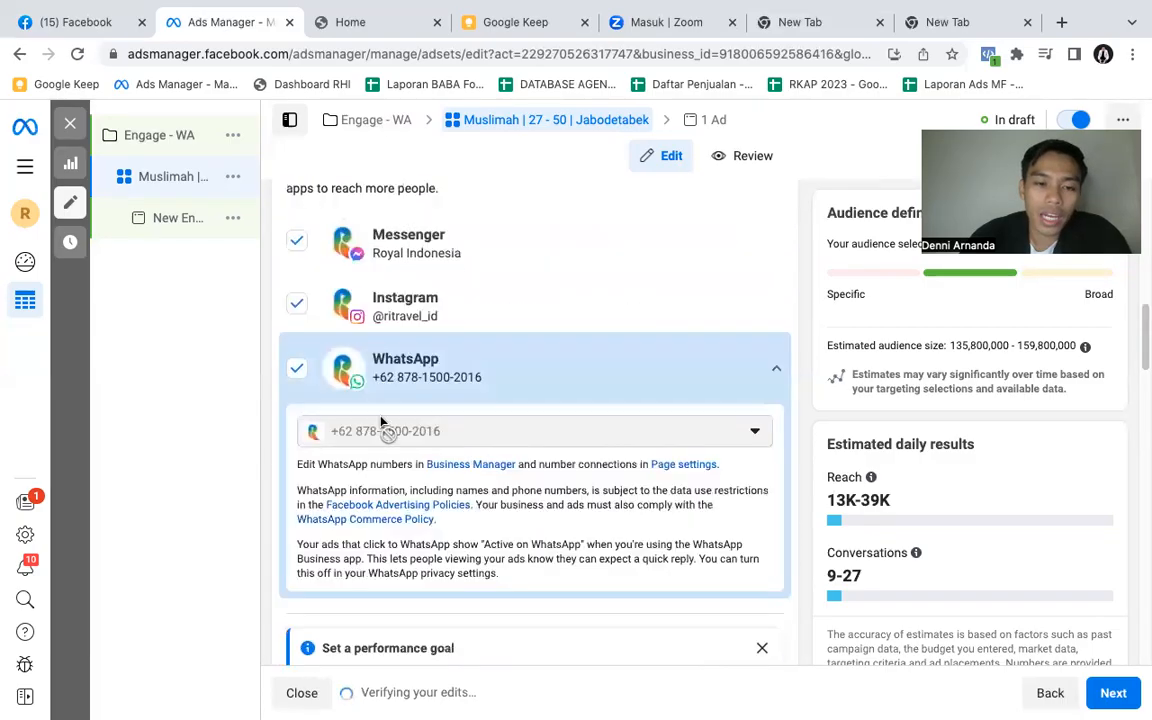
{"action": "left_click", "coordinate": [296, 309]}
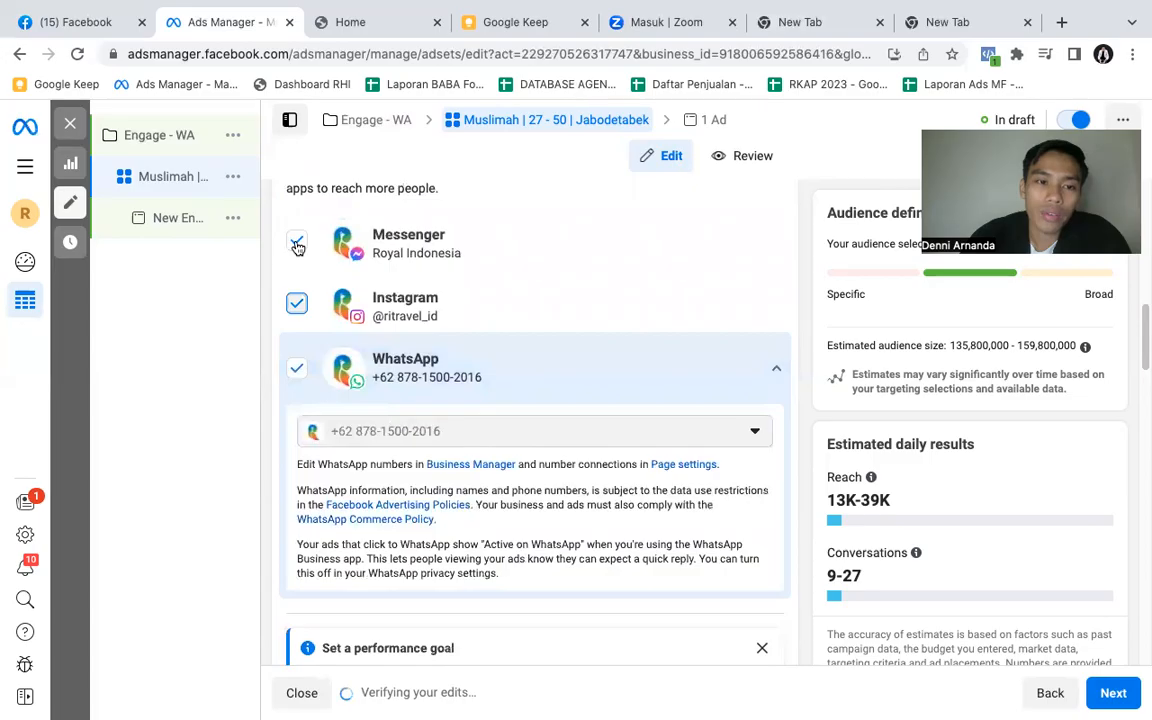
{"action": "left_click", "coordinate": [297, 302]}
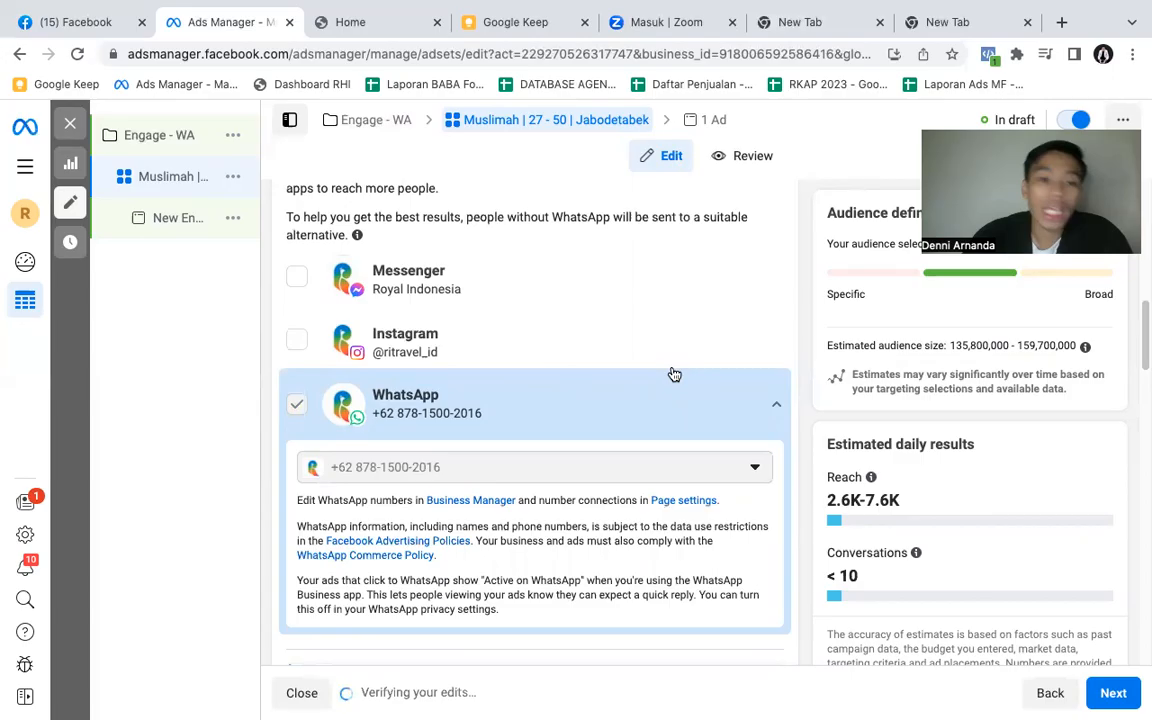
- Try to set the ad set's daily budget to Rp10,000
{"action": "scroll", "coordinate": [668, 376], "scroll_direction": "down", "scroll_amount": 3}
{"action": "scroll", "coordinate": [668, 376], "scroll_direction": "down", "scroll_amount": 4}
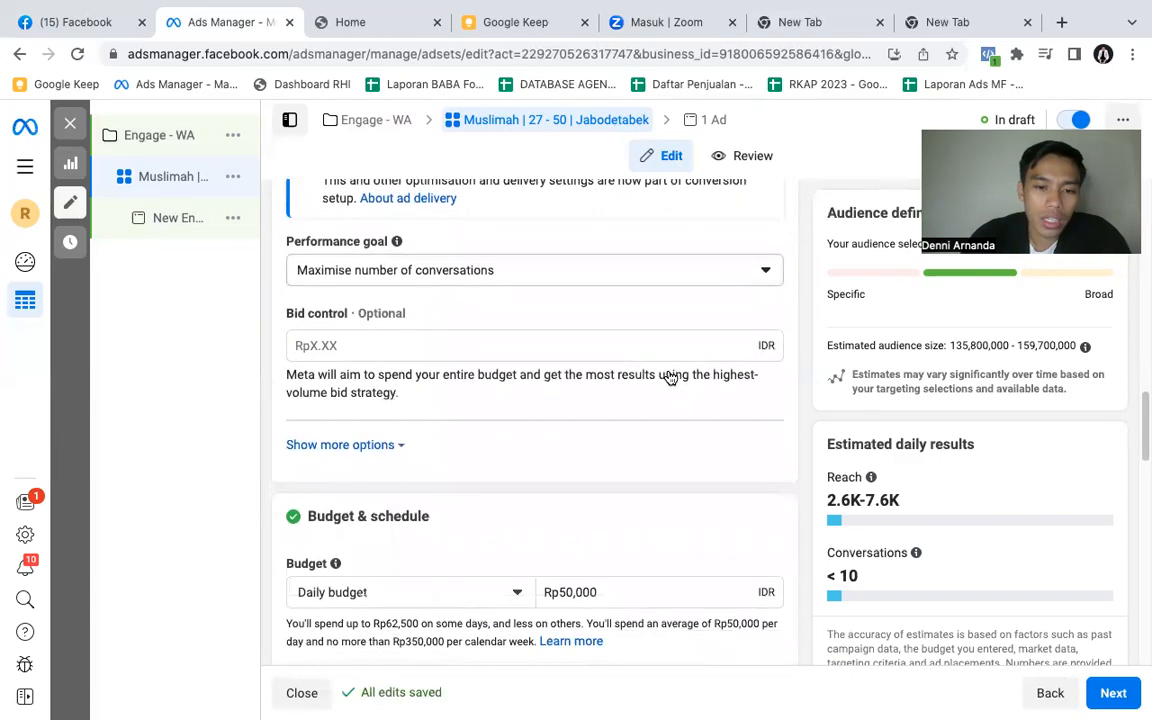
{"action": "scroll", "coordinate": [554, 365], "scroll_direction": "down", "scroll_amount": 1}
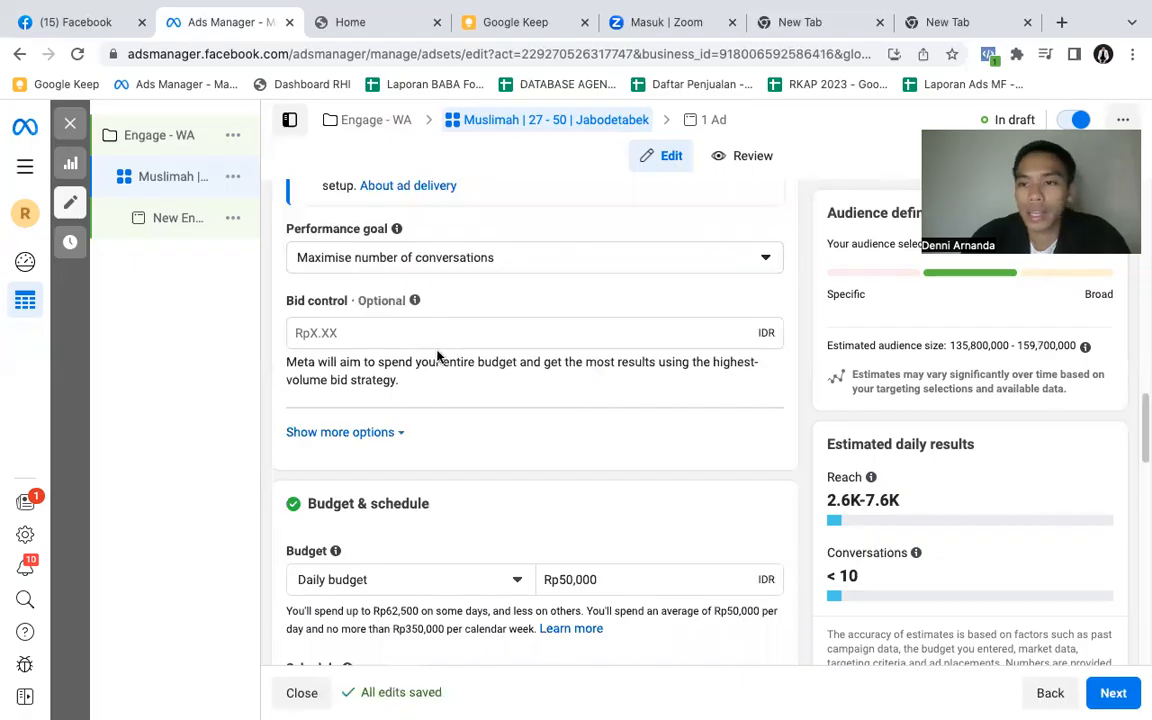
{"action": "scroll", "coordinate": [437, 356], "scroll_direction": "down", "scroll_amount": 3}
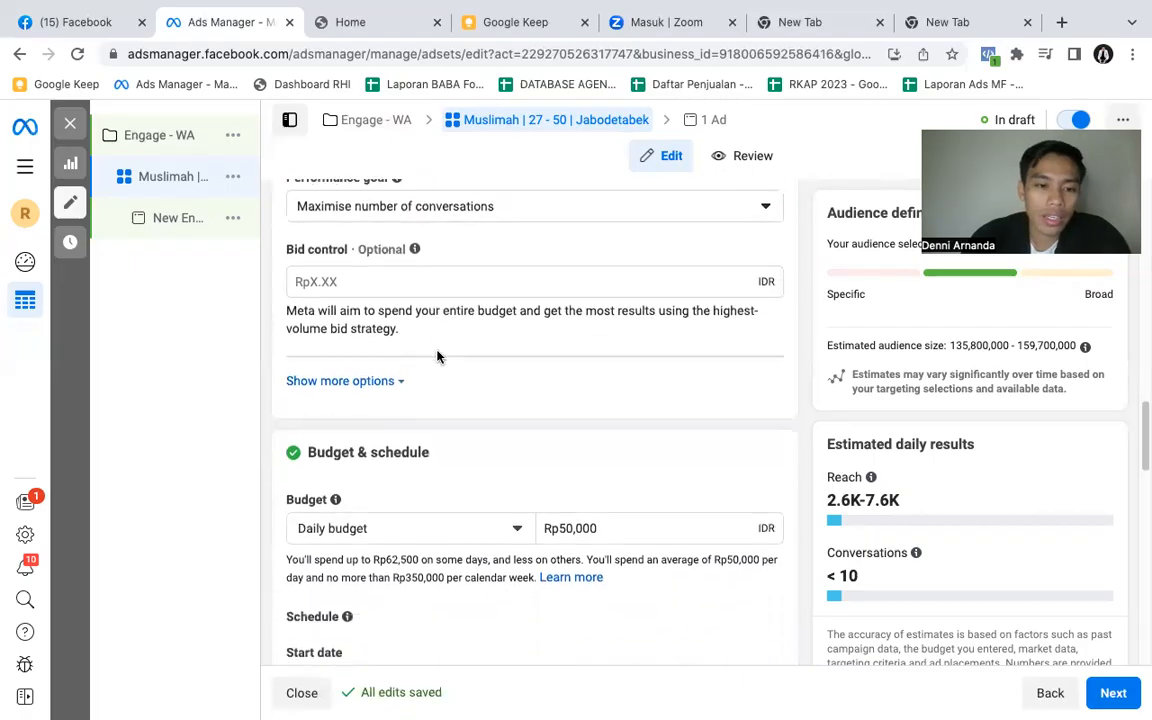
{"action": "scroll", "coordinate": [437, 356], "scroll_direction": "down", "scroll_amount": 1}
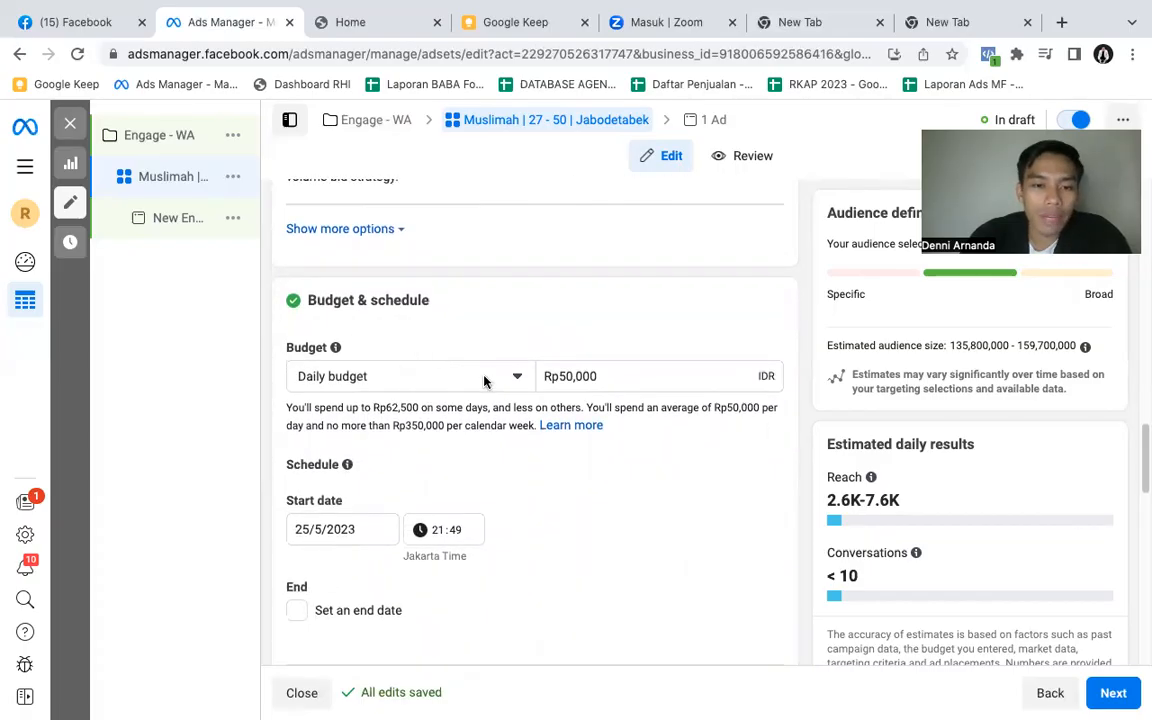
{"action": "left_click", "coordinate": [633, 378]}
{"action": "key", "text": "ctrl+a"}
{"action": "key", "text": "BackSpace"}
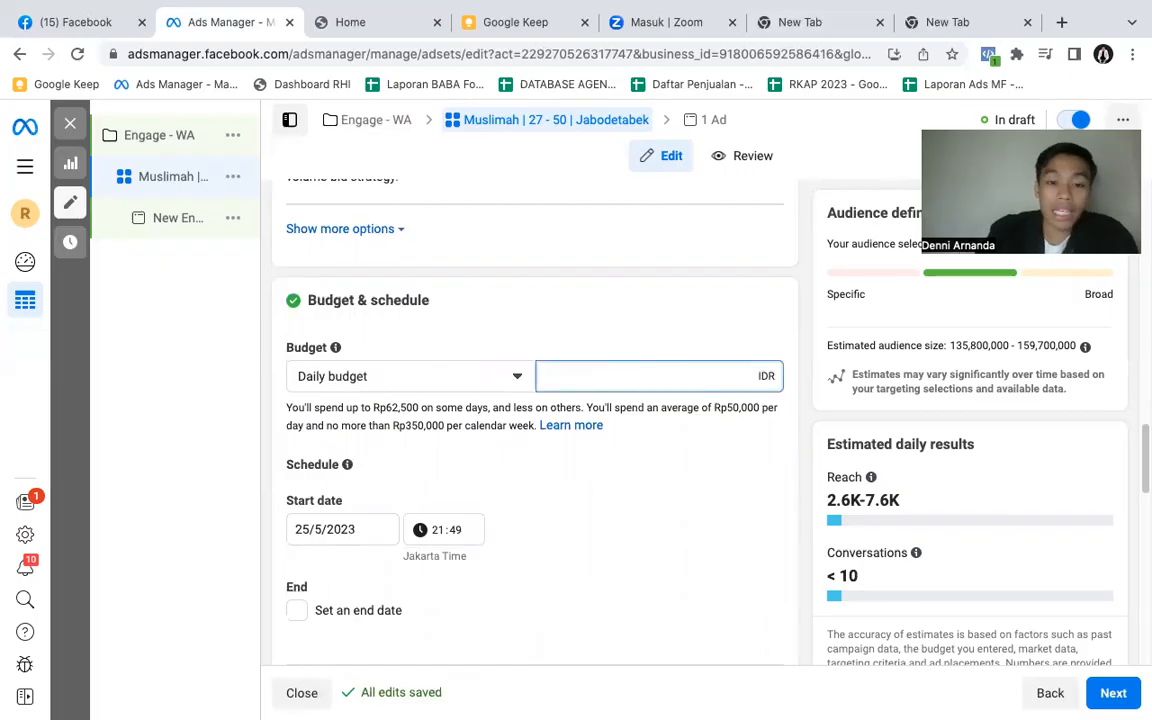
{"action": "type", "text": "10000"}
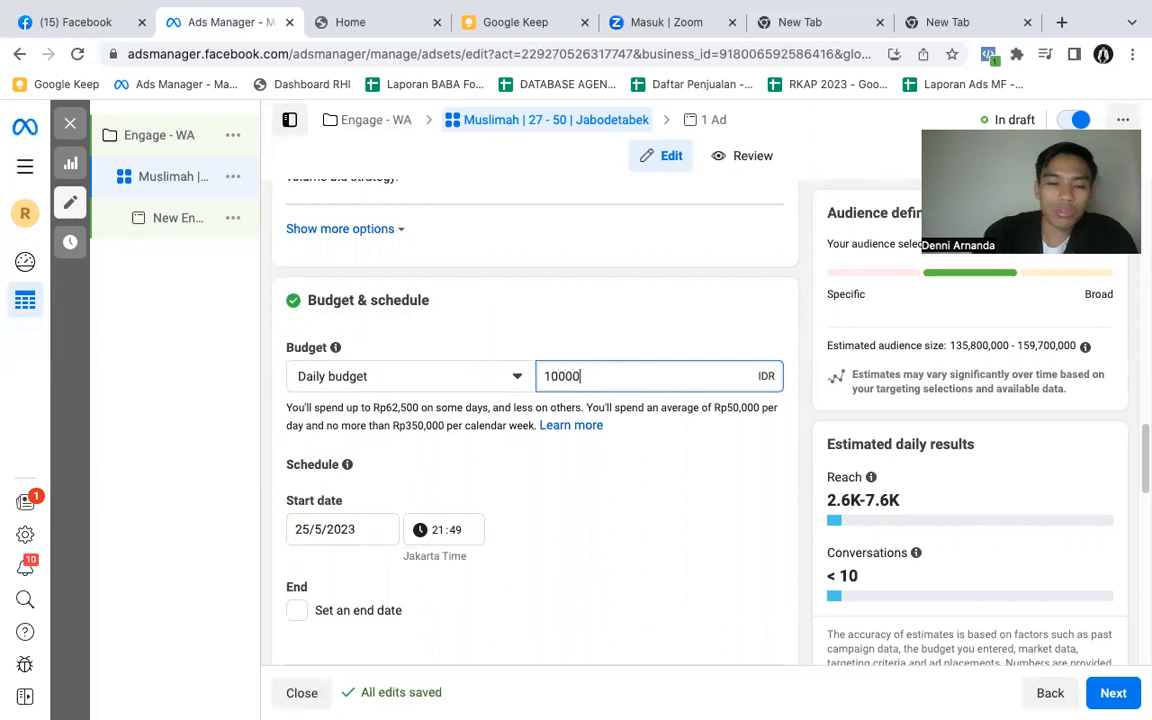
{"action": "left_click", "coordinate": [501, 292]}
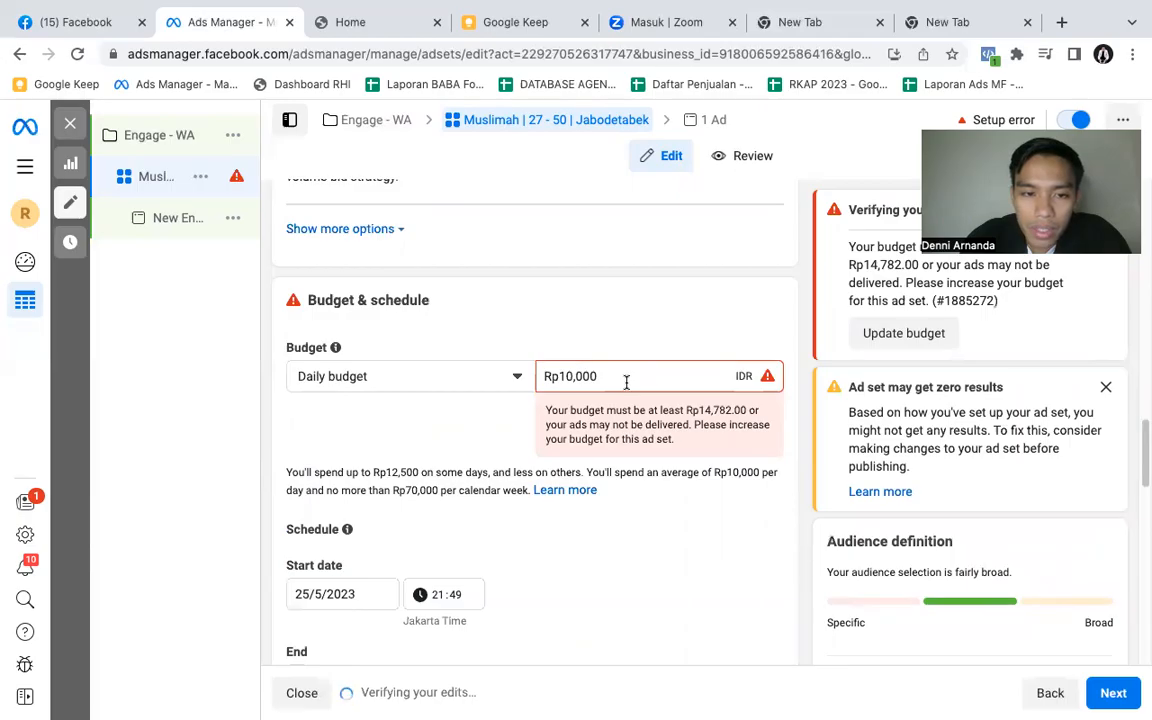
- Set the ad set's daily budget to Rp50,000
{"action": "left_click", "coordinate": [626, 382]}
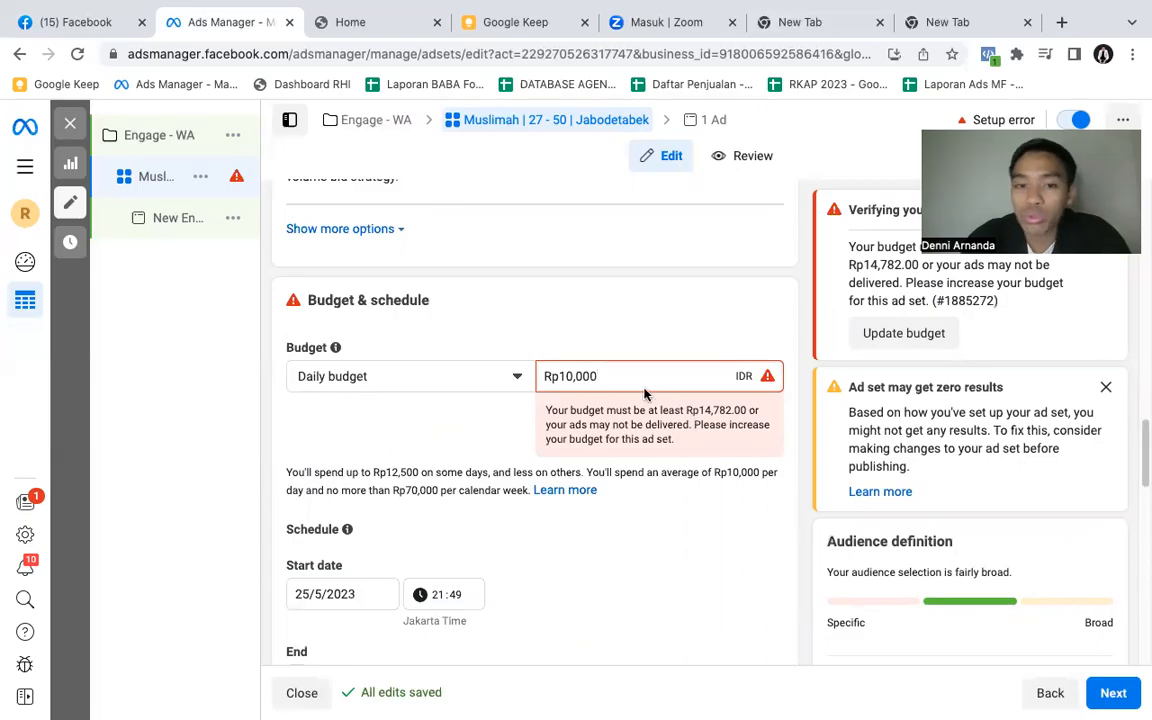
{"action": "key", "text": "super+a"}
{"action": "type", "text": "5"}
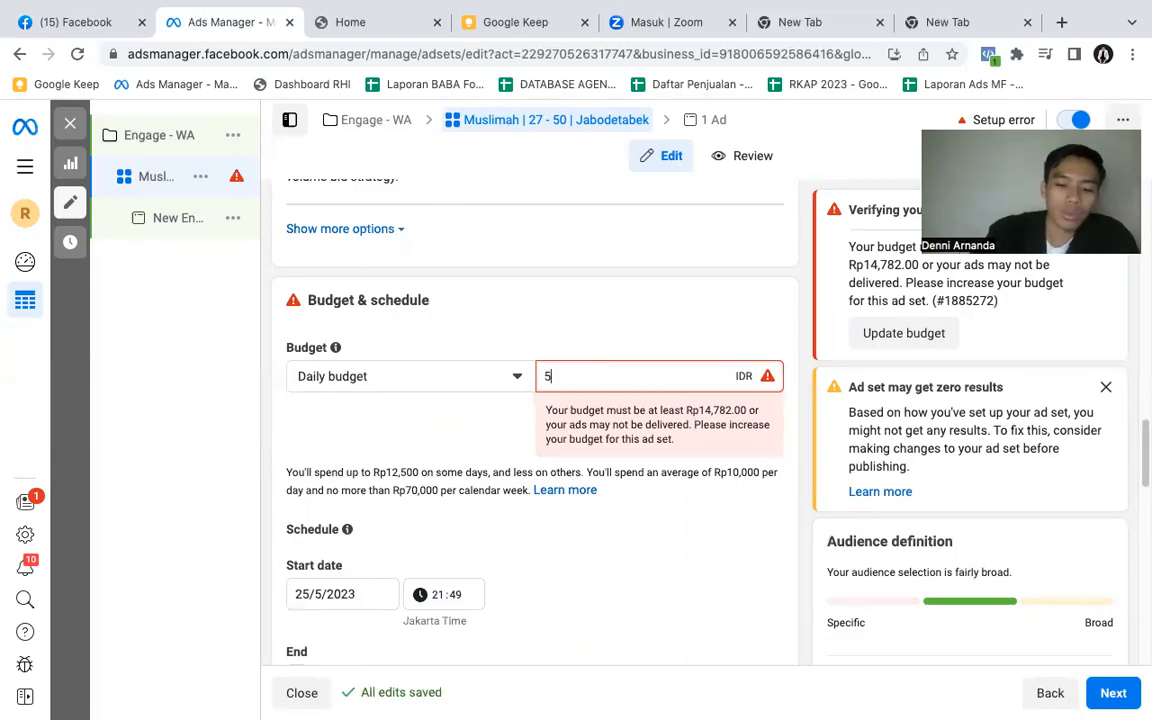
{"action": "type", "text": "0000"}
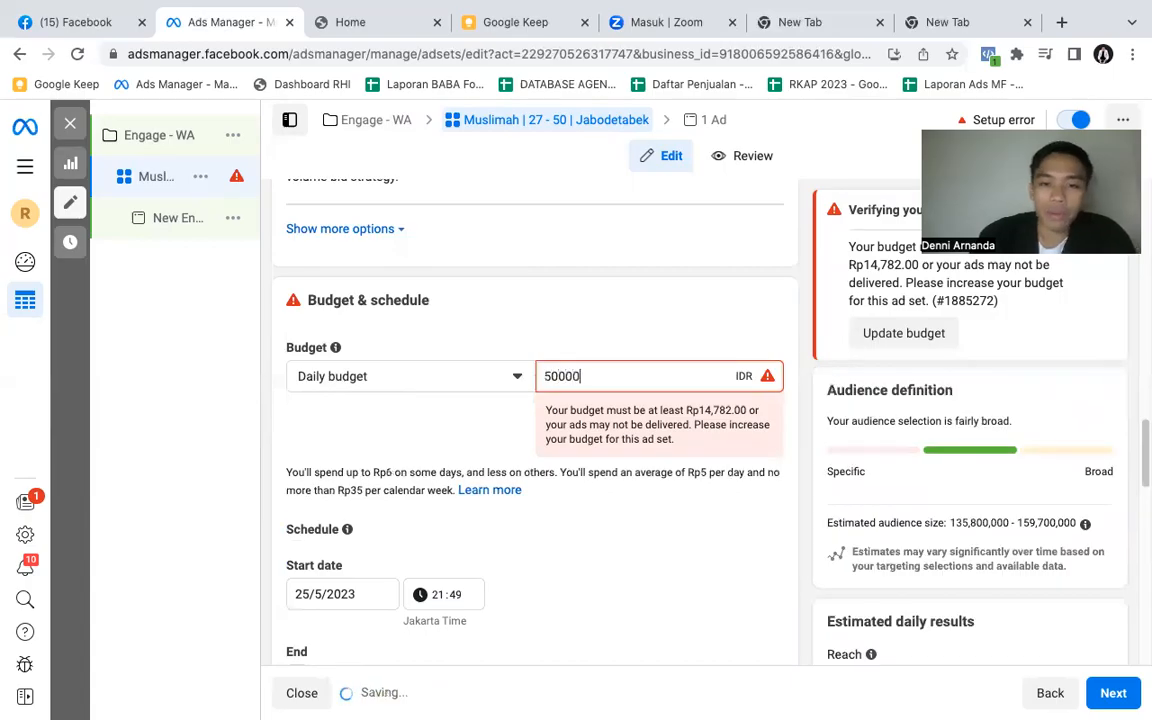
{"action": "left_click", "coordinate": [644, 324]}
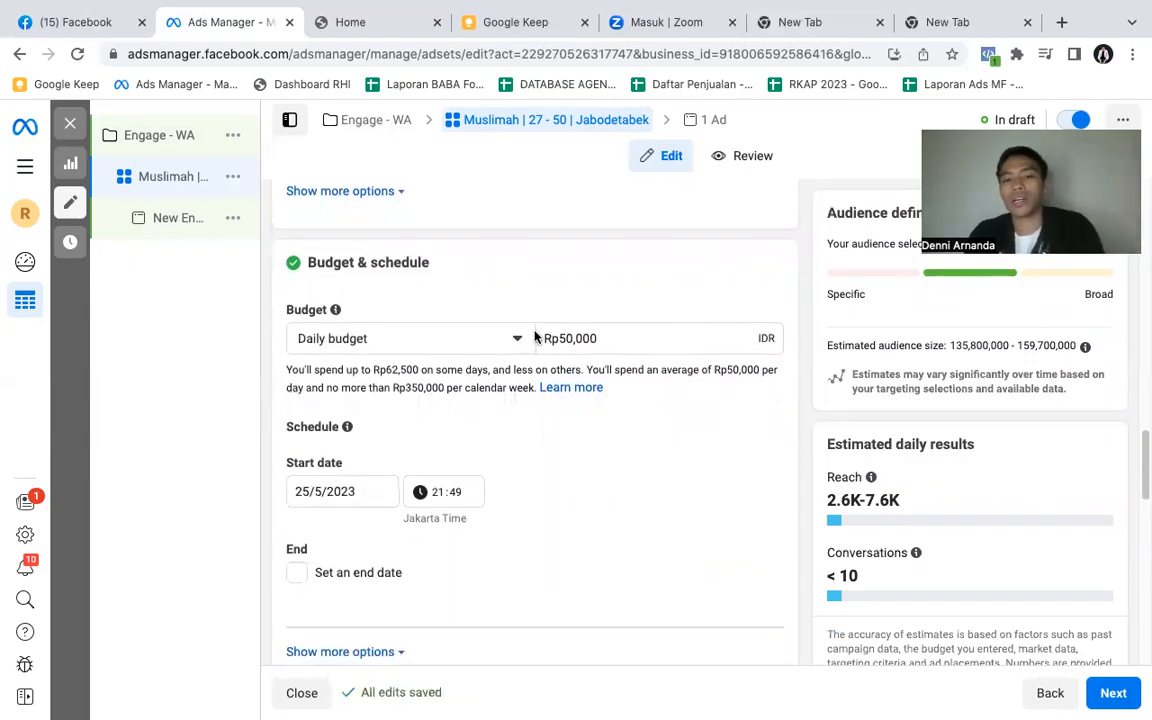
{"action": "scroll", "coordinate": [554, 369], "scroll_direction": "down", "scroll_amount": 5}
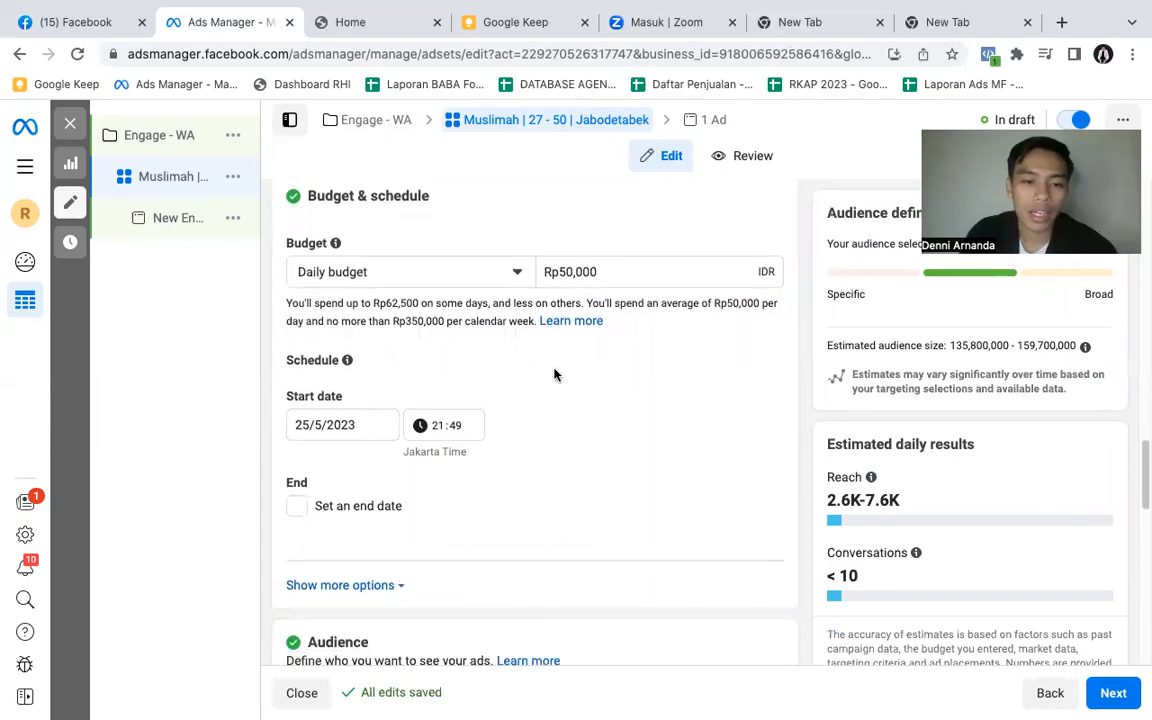
- Change the ad set's audience location from Indonesia to the city of Jakarta
{"action": "scroll", "coordinate": [557, 371], "scroll_direction": "down", "scroll_amount": 5}
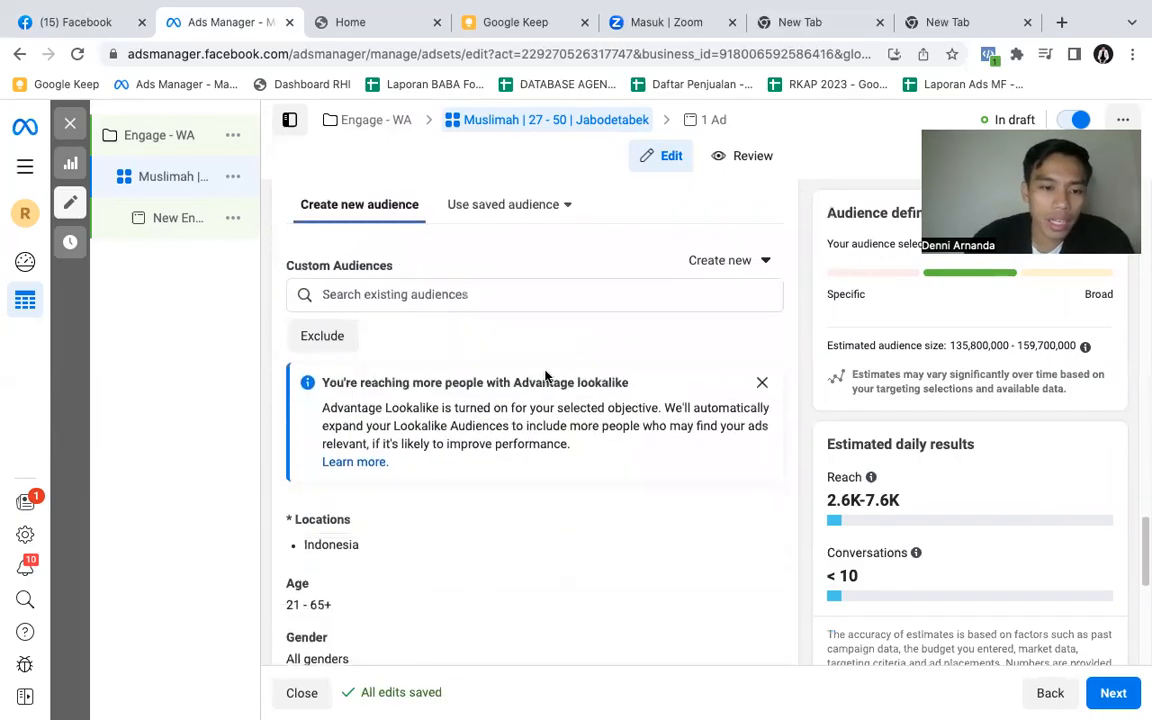
{"action": "scroll", "coordinate": [544, 388], "scroll_direction": "down", "scroll_amount": 1}
{"action": "scroll", "coordinate": [545, 370], "scroll_direction": "up", "scroll_amount": 1}
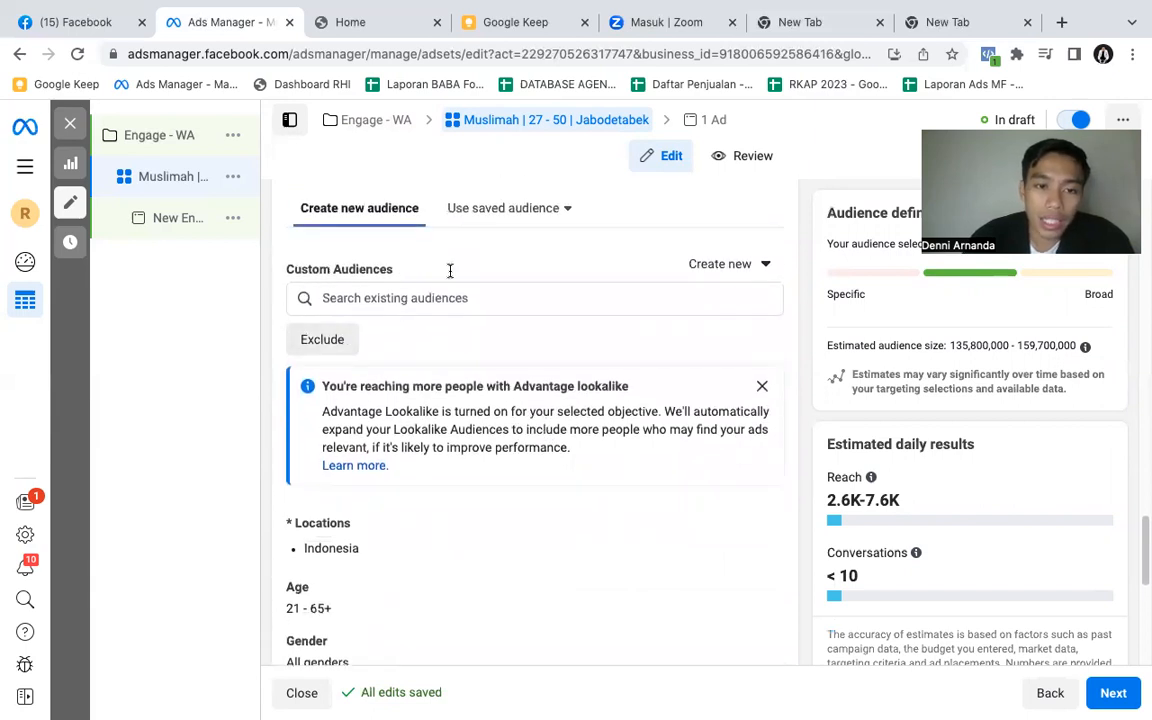
{"action": "mouse_move", "coordinate": [405, 269]}
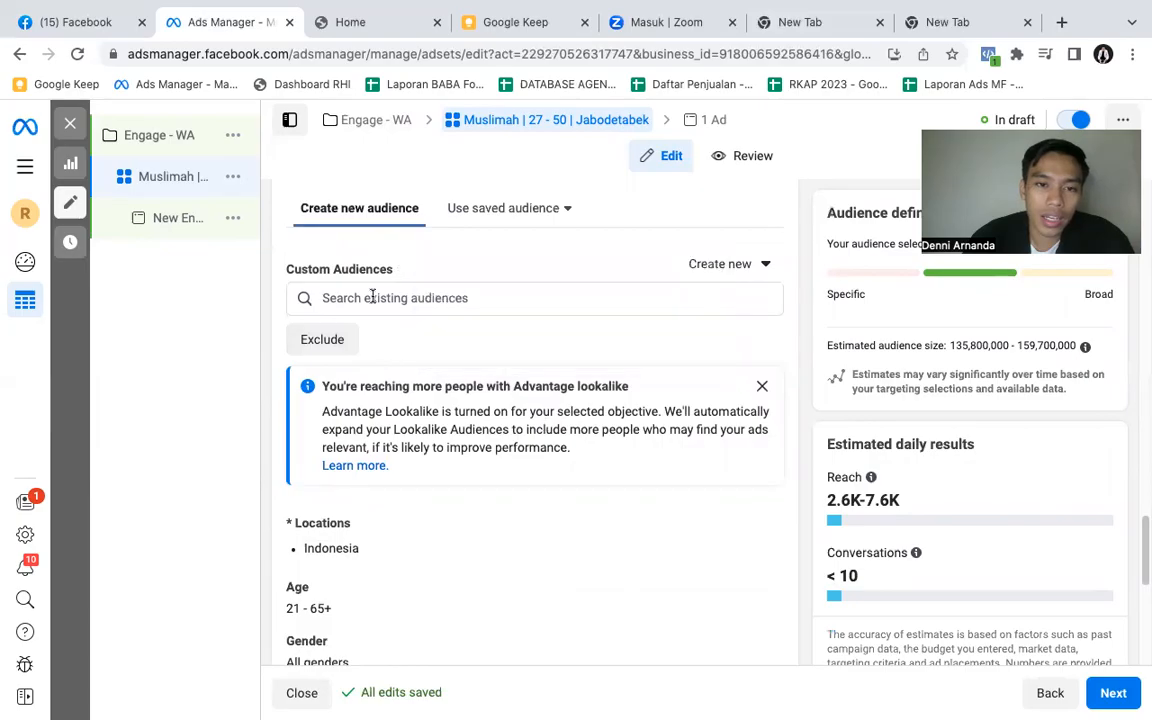
{"action": "scroll", "coordinate": [412, 357], "scroll_direction": "down", "scroll_amount": 1}
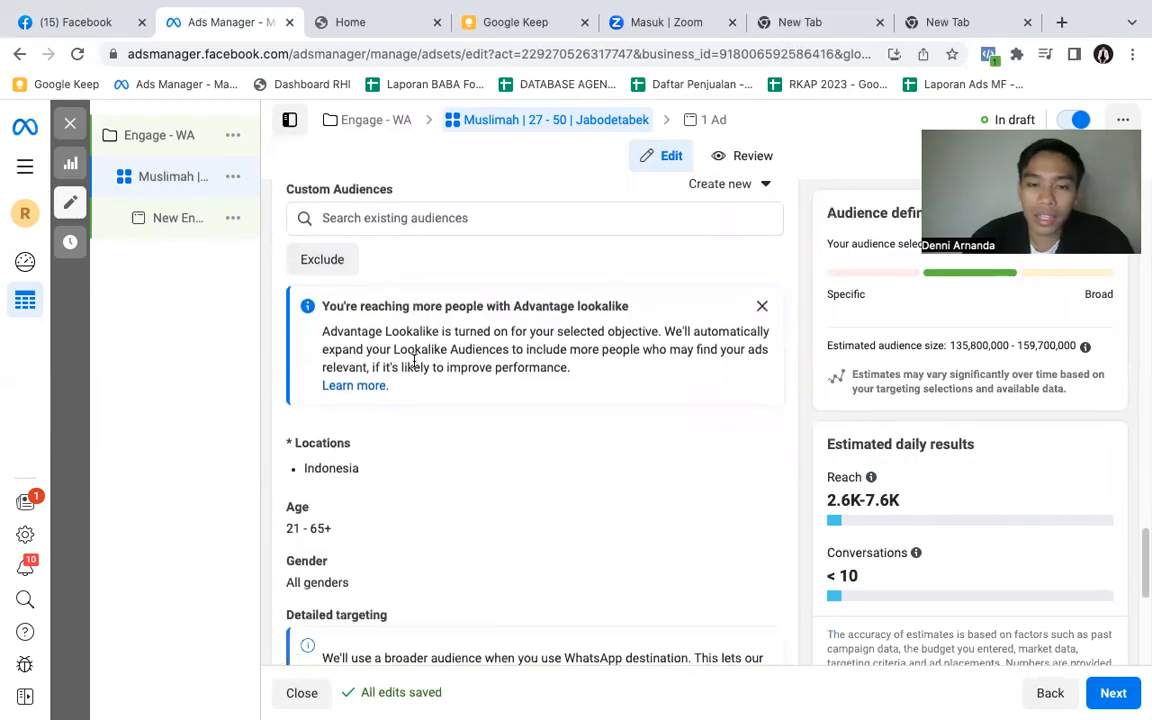
{"action": "scroll", "coordinate": [412, 360], "scroll_direction": "down", "scroll_amount": 1}
{"action": "mouse_move", "coordinate": [494, 422]}
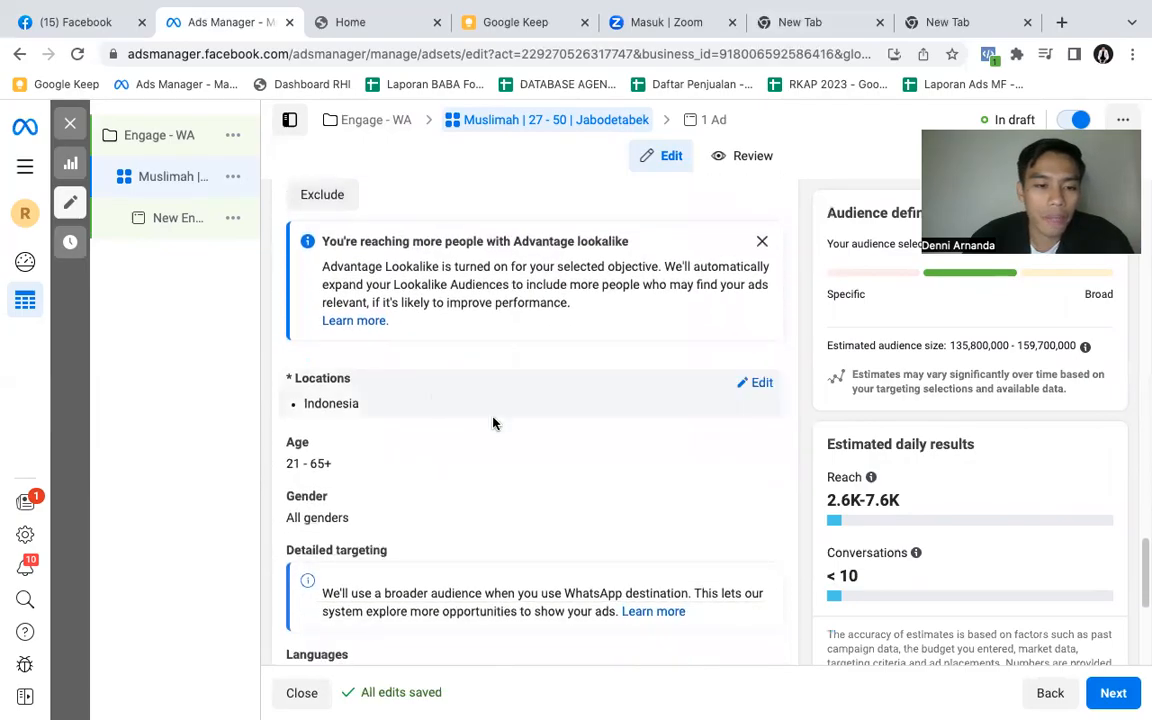
{"action": "left_click", "coordinate": [756, 385]}
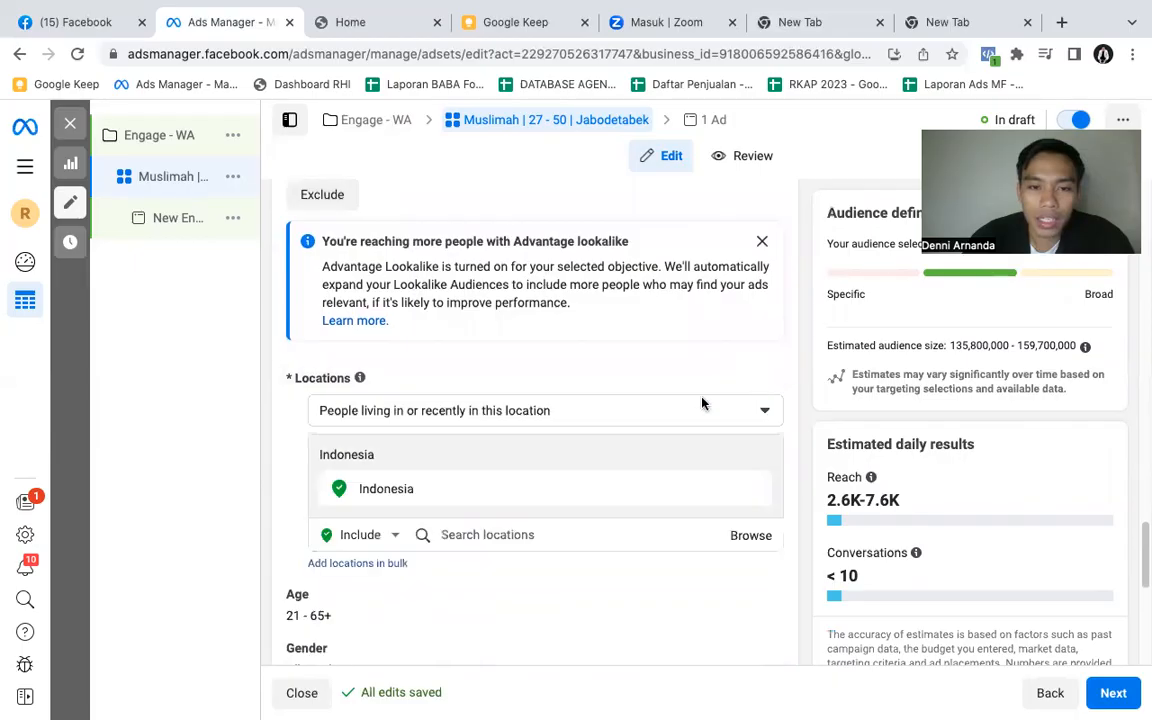
{"action": "left_click", "coordinate": [491, 533]}
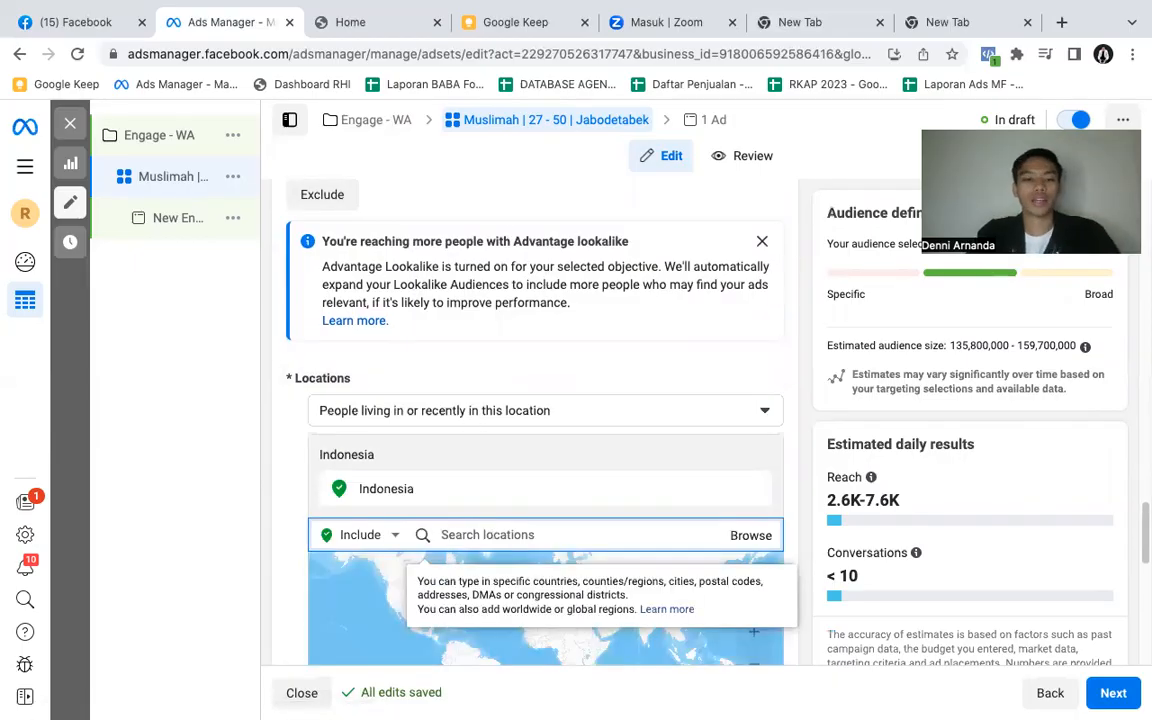
{"action": "type", "text": "jaka"}
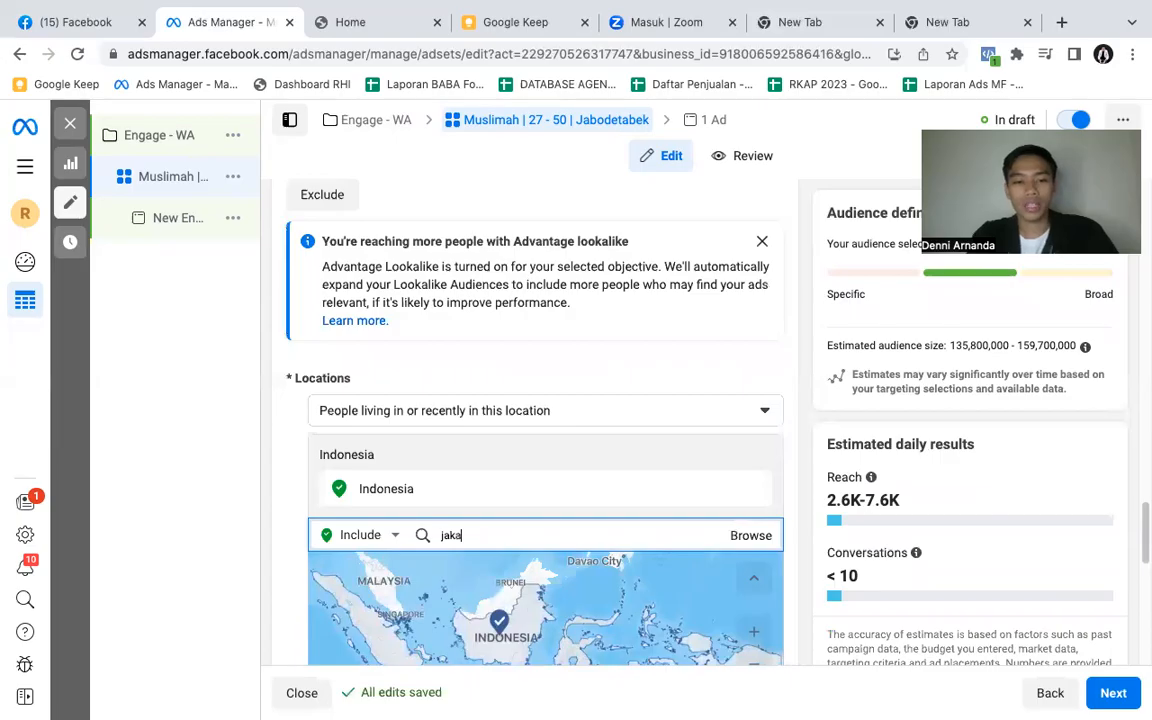
{"action": "type", "text": "rta"}
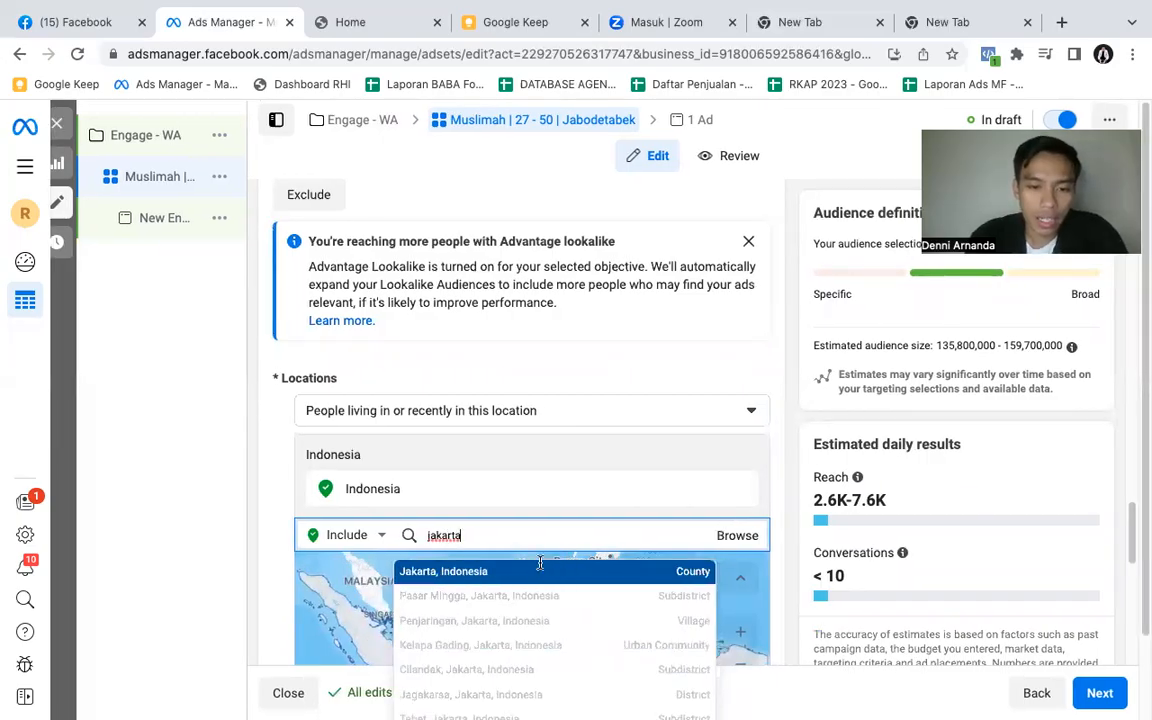
{"action": "left_click", "coordinate": [542, 571]}
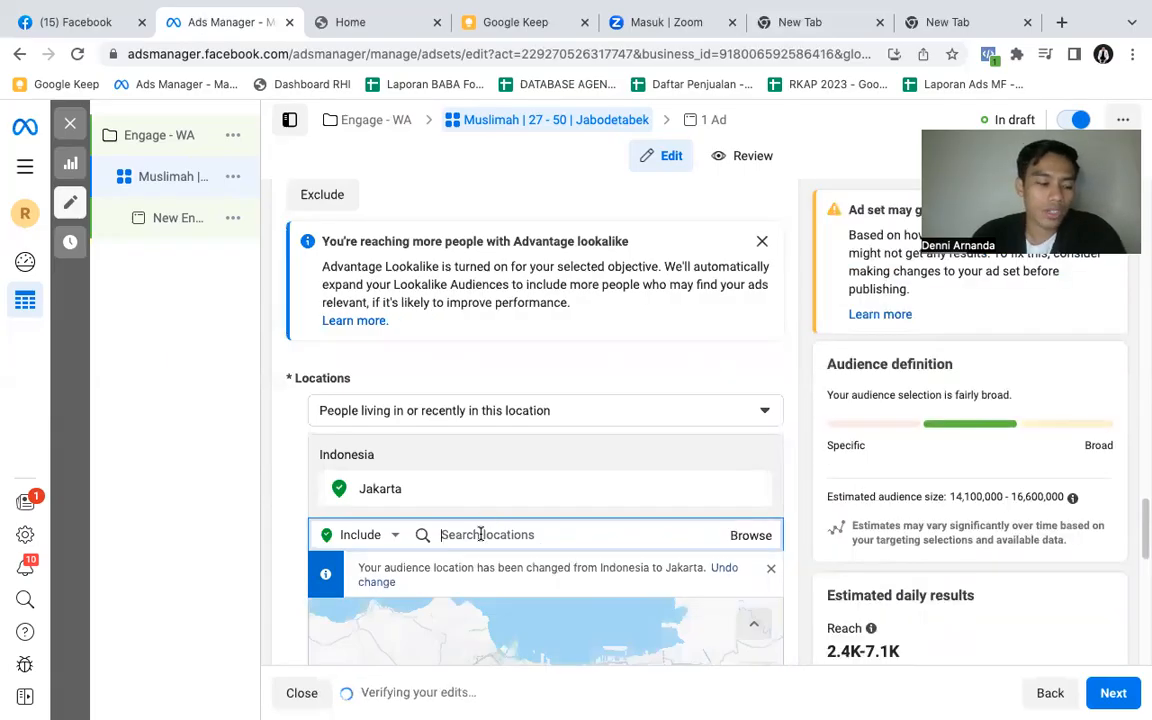
- Add Bogor, West Java to the audience's included locations
{"action": "type", "text": "dep"}
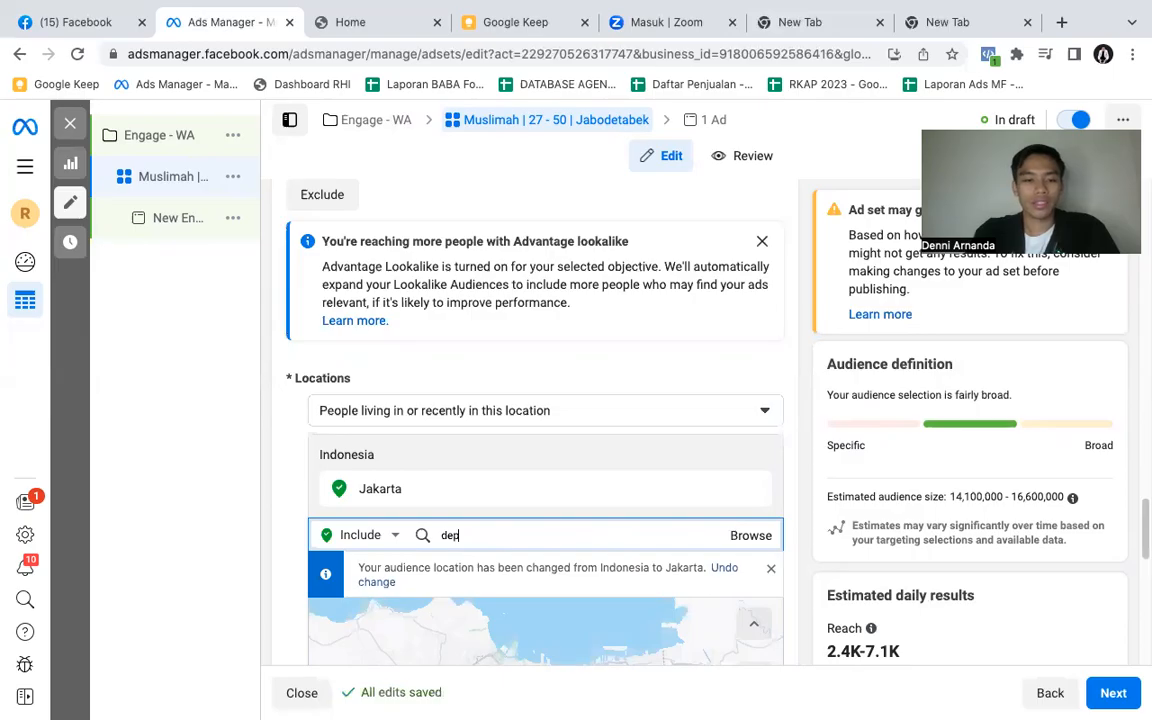
{"action": "key", "text": "BackSpace"}
{"action": "key", "text": "BackSpace"}
{"action": "key", "text": "BackSpace"}
{"action": "type", "text": "bogo"}
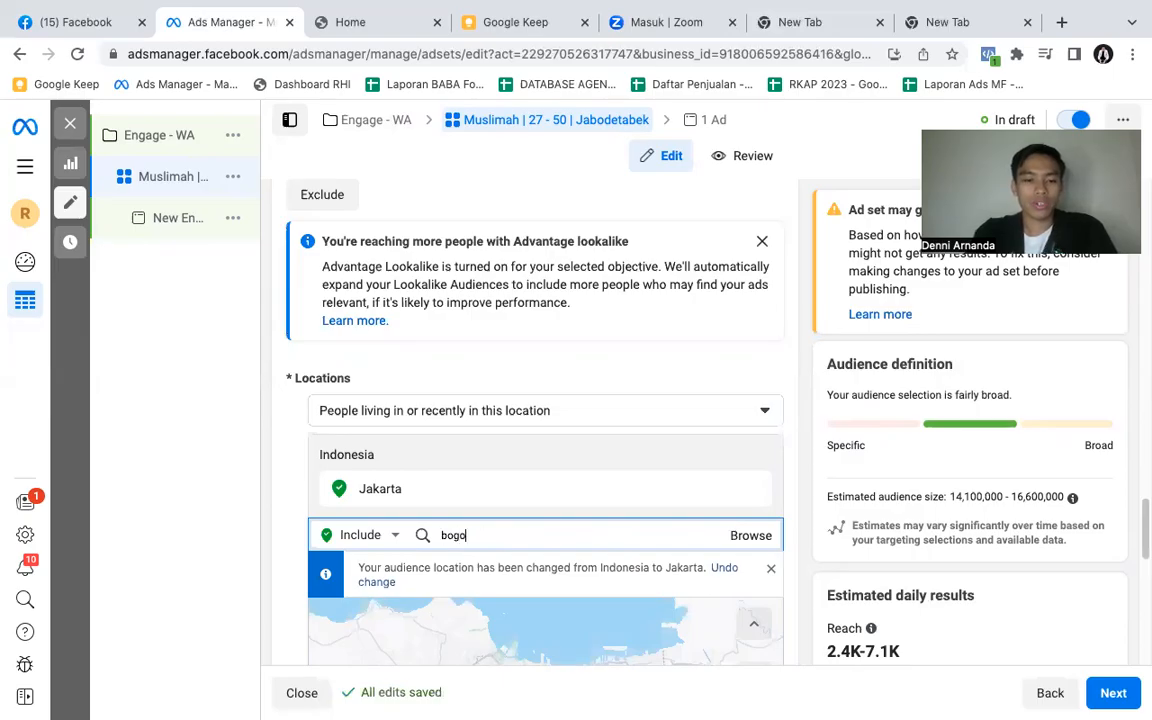
{"action": "type", "text": "r"}
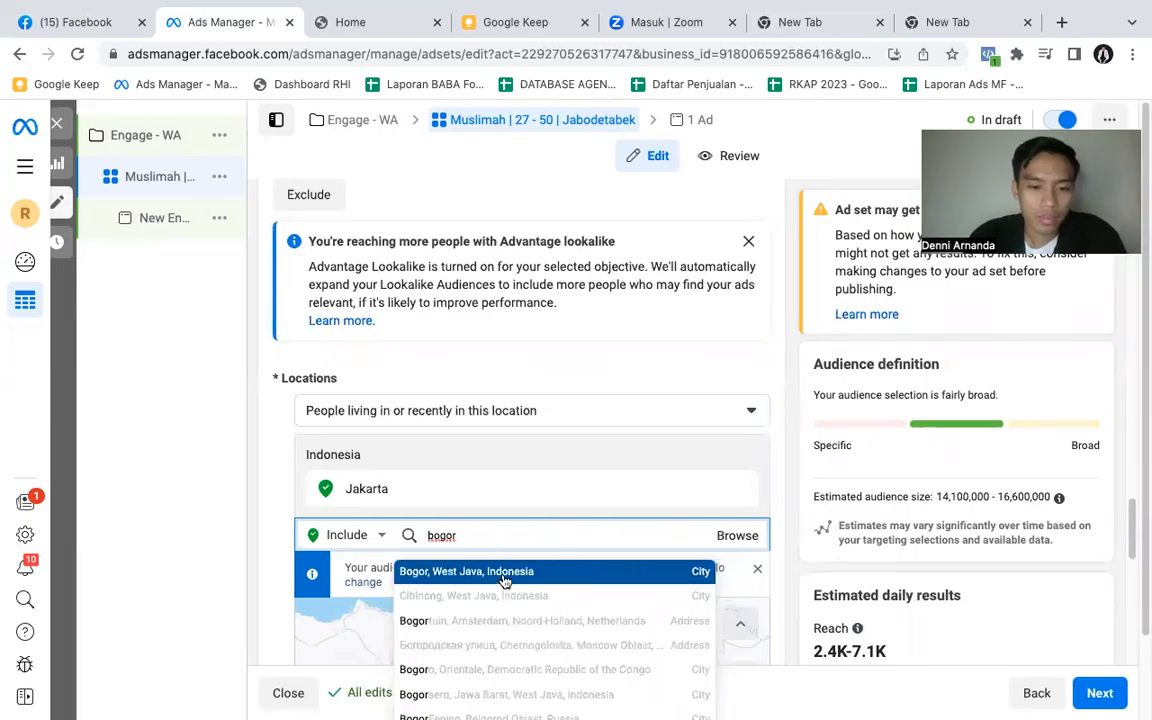
{"action": "left_click", "coordinate": [505, 576]}
- Add Depok, West Java and Tangerang, Banten to the audience's included locations
{"action": "type", "text": "de"}
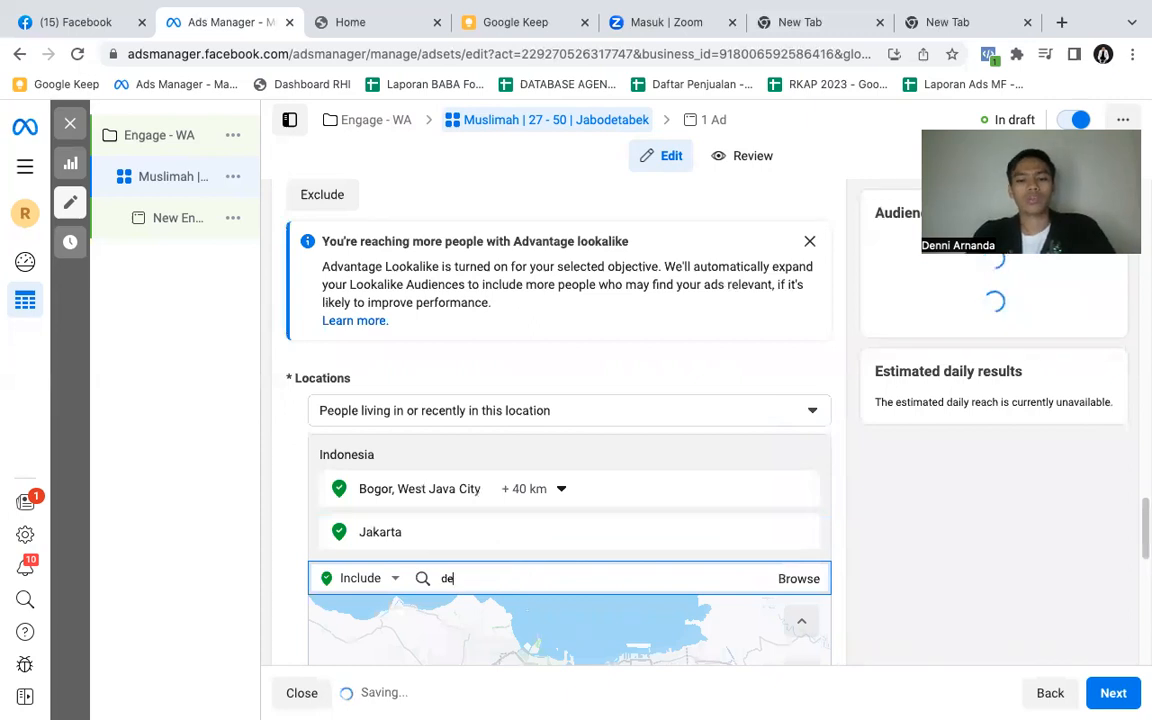
{"action": "type", "text": "pok"}
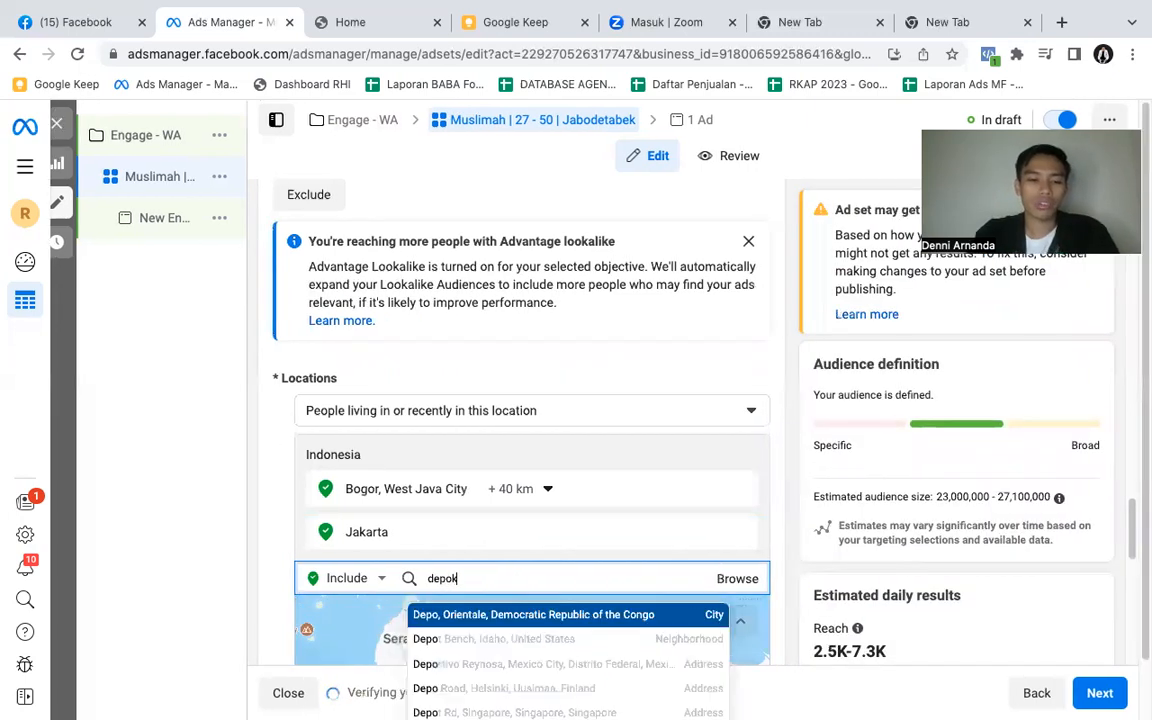
{"action": "left_click", "coordinate": [507, 616]}
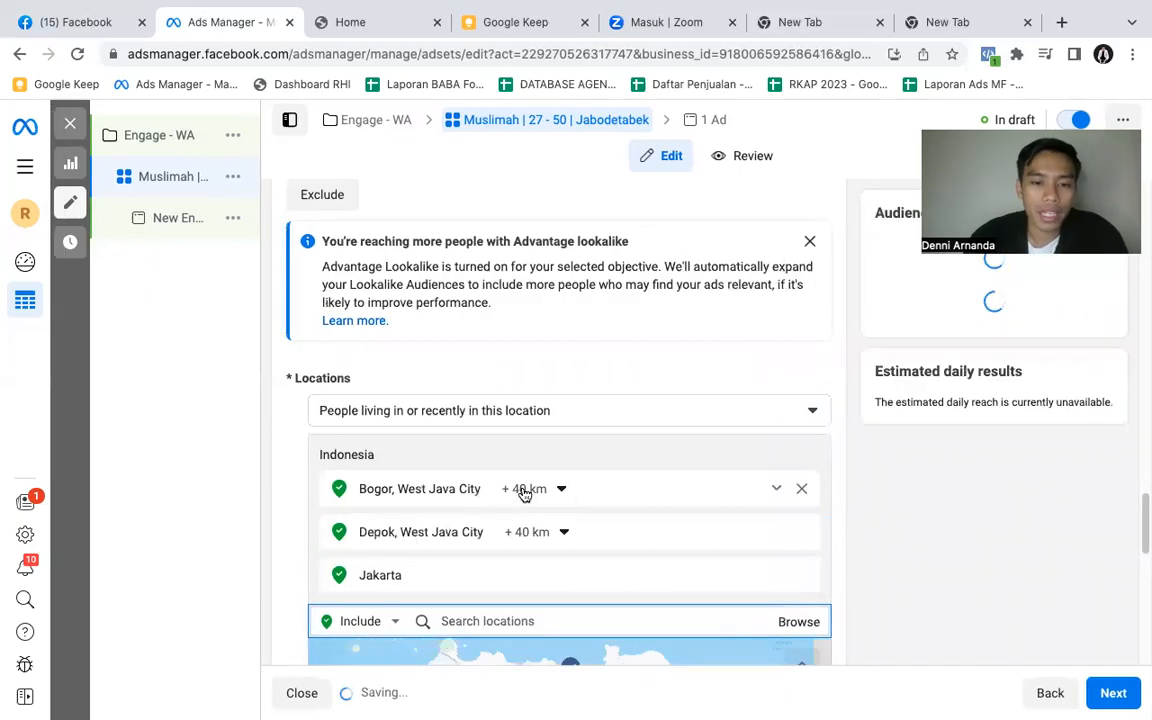
{"action": "scroll", "coordinate": [514, 592], "scroll_direction": "down", "scroll_amount": 1}
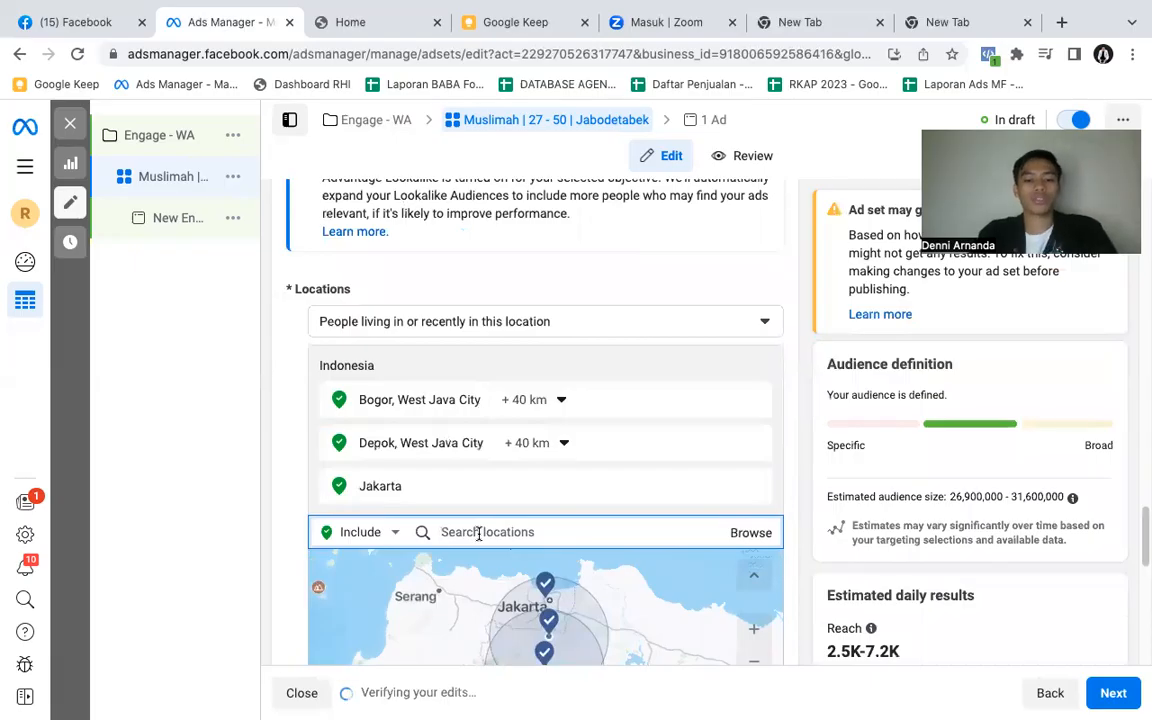
{"action": "type", "text": "tangerang"}
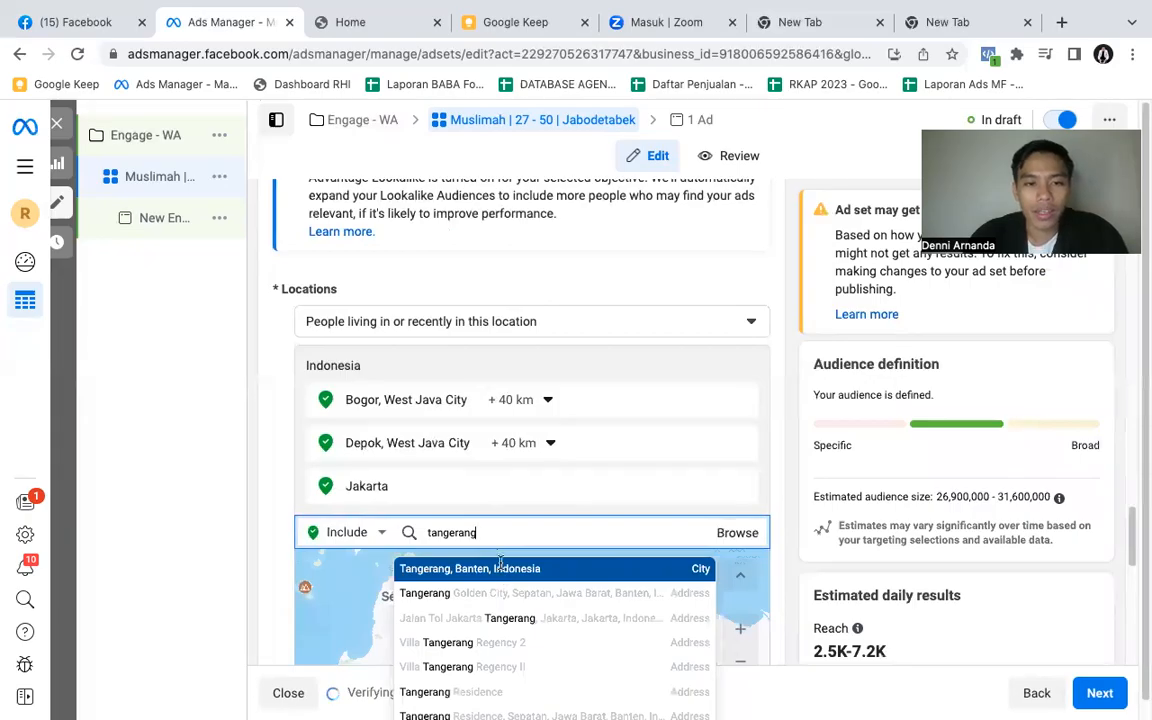
{"action": "left_click", "coordinate": [503, 577]}
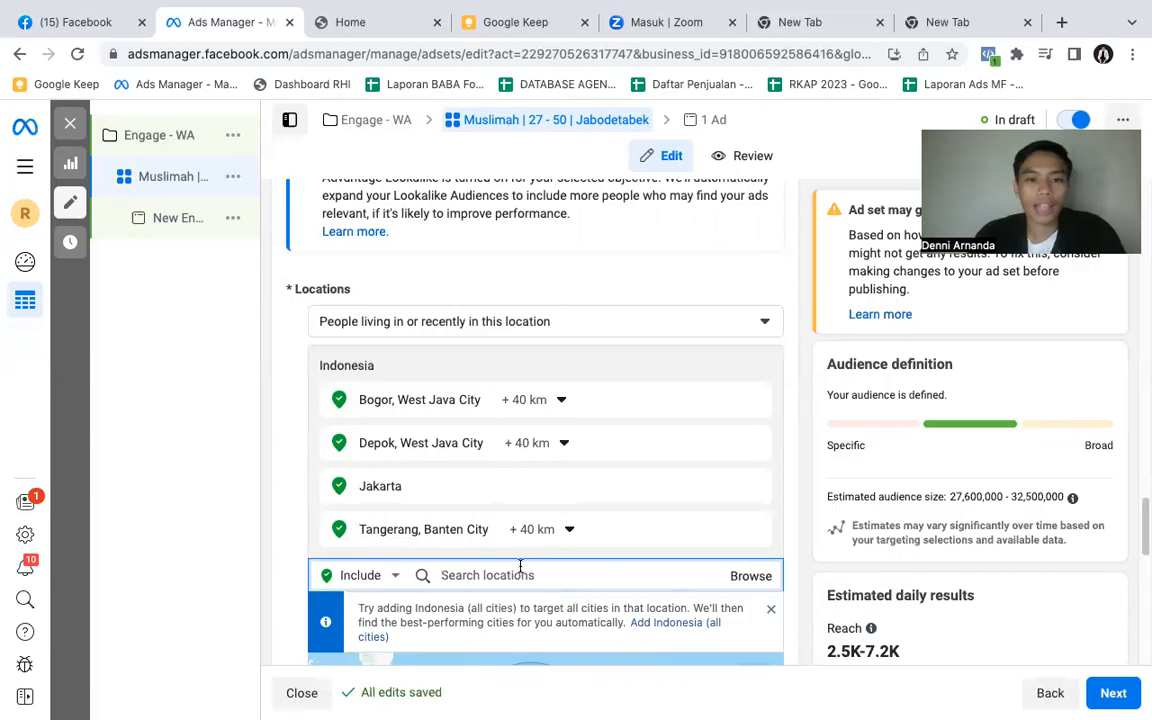
- Add Bekasi, West Java to the audience's included locations
{"action": "left_click", "coordinate": [525, 571]}
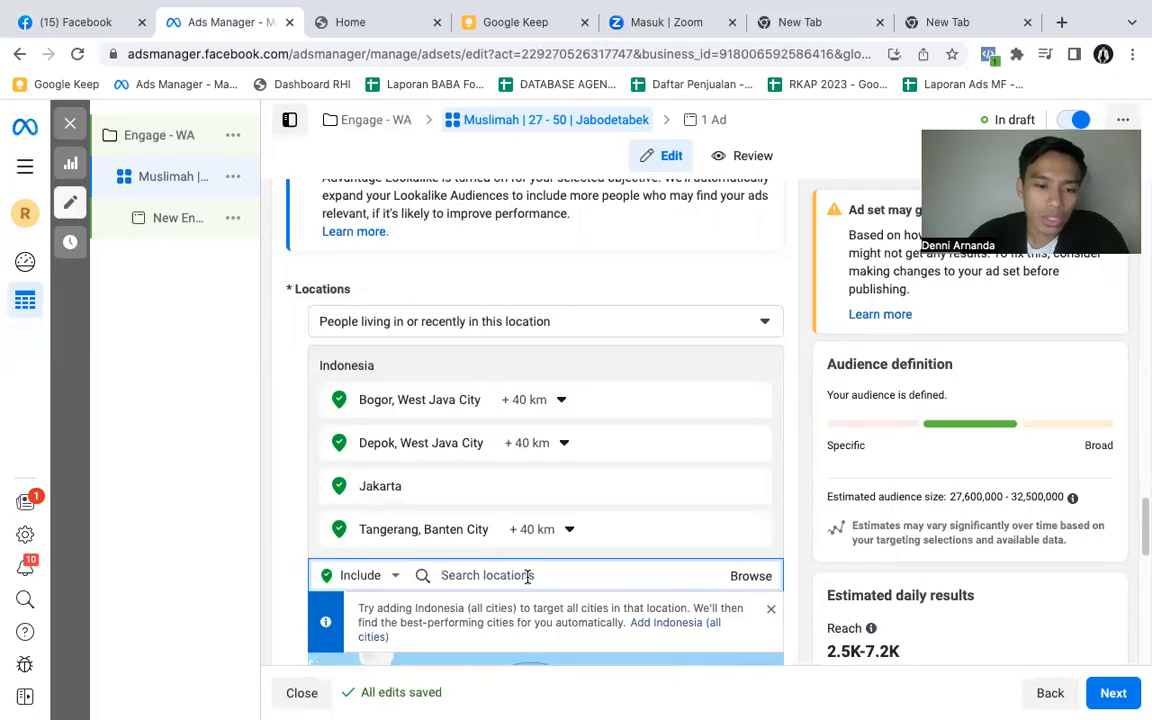
{"action": "type", "text": "bekasi"}
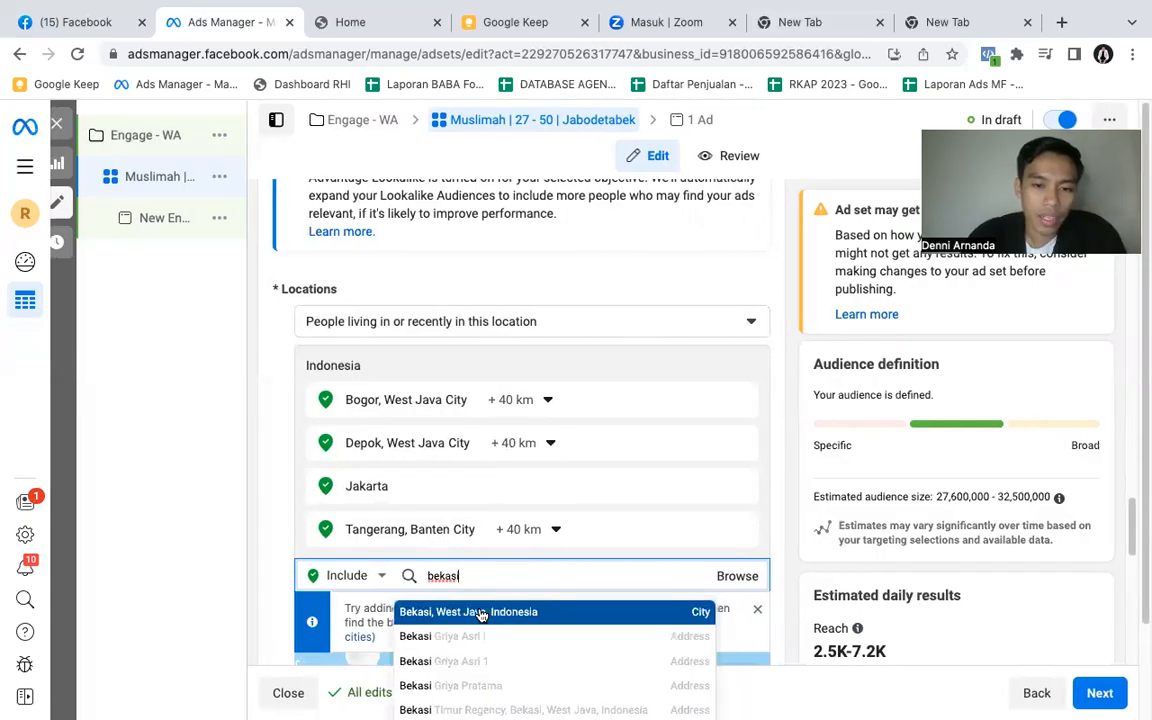
{"action": "left_click", "coordinate": [481, 612]}
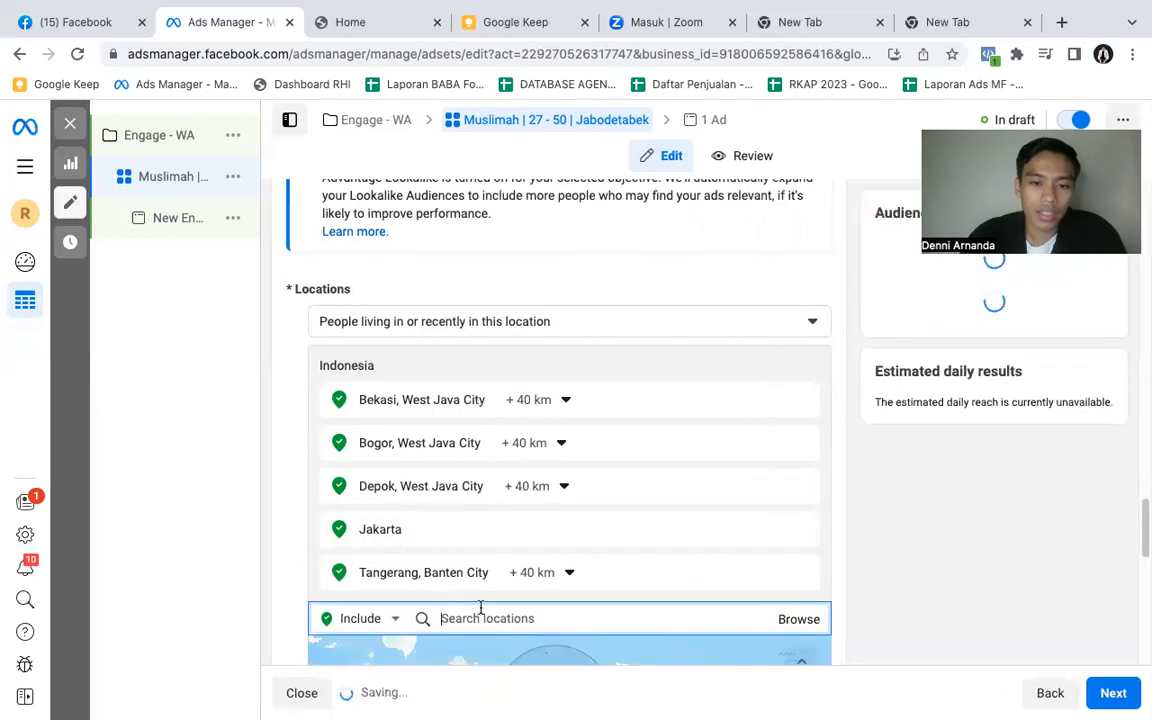
- Reduce the targeting radius around Bekasi to 17 km
{"action": "left_click", "coordinate": [545, 402]}
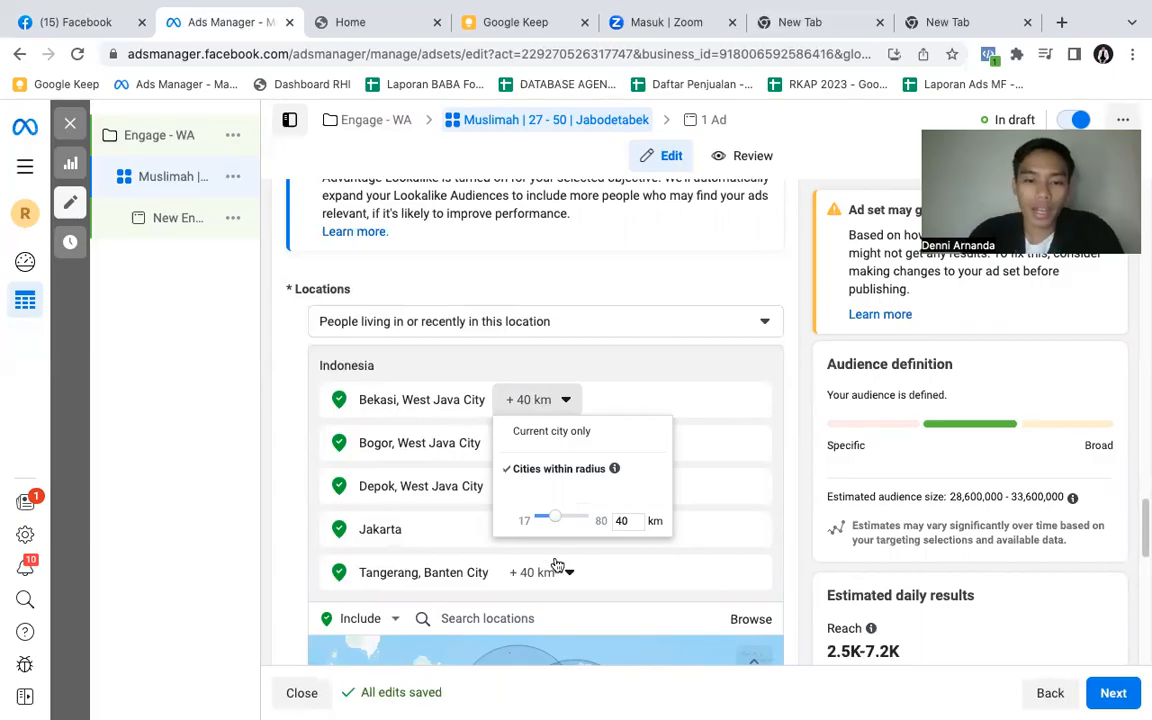
{"action": "left_click_drag", "start_coordinate": [556, 525], "coordinate": [529, 520]}
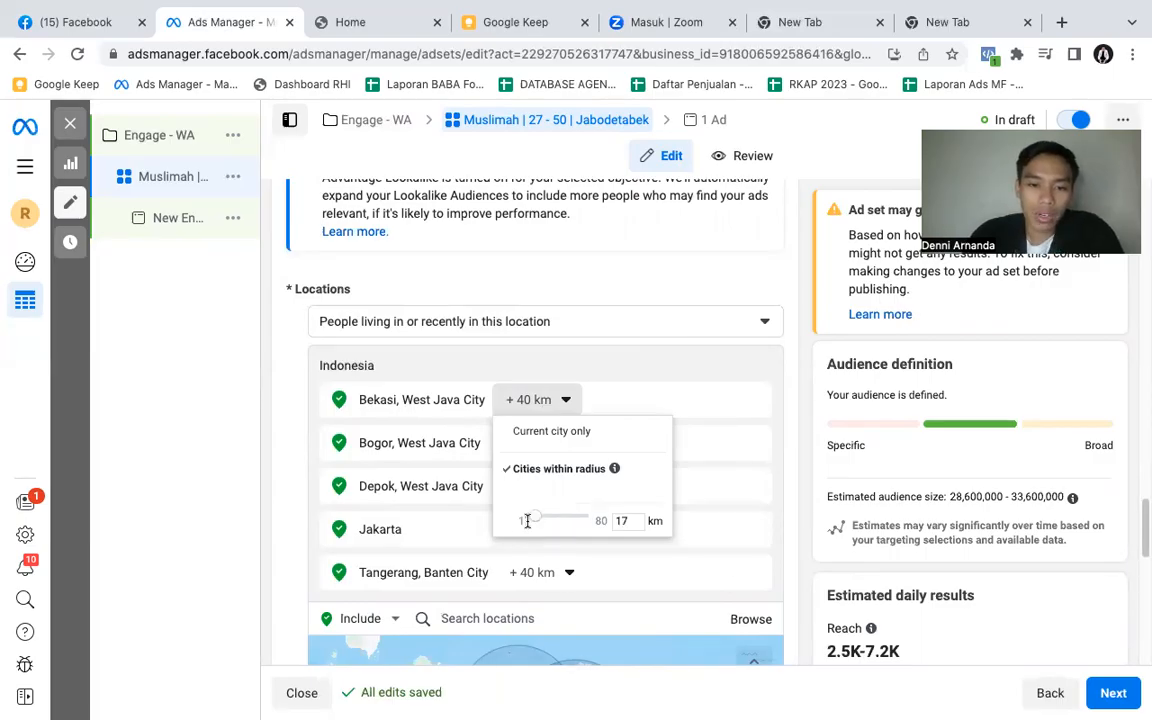
{"action": "left_click", "coordinate": [548, 537]}
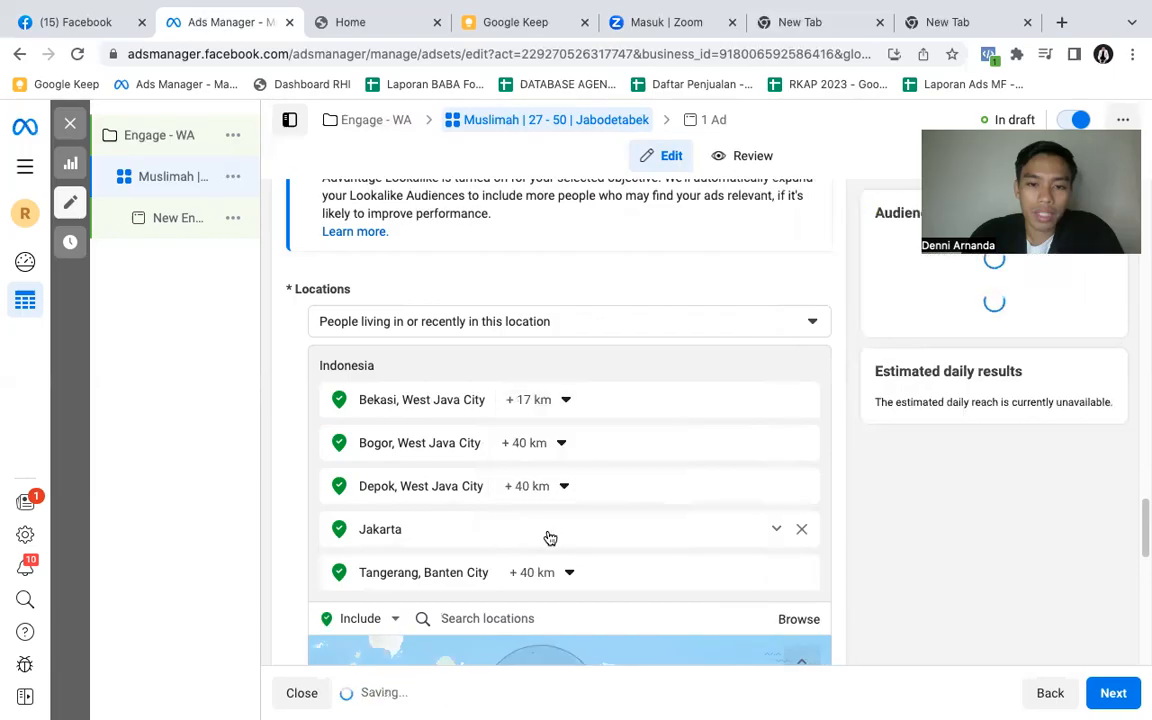
- Restrict the Bogor and Bekasi locations to the current city only
{"action": "left_click", "coordinate": [546, 444]}
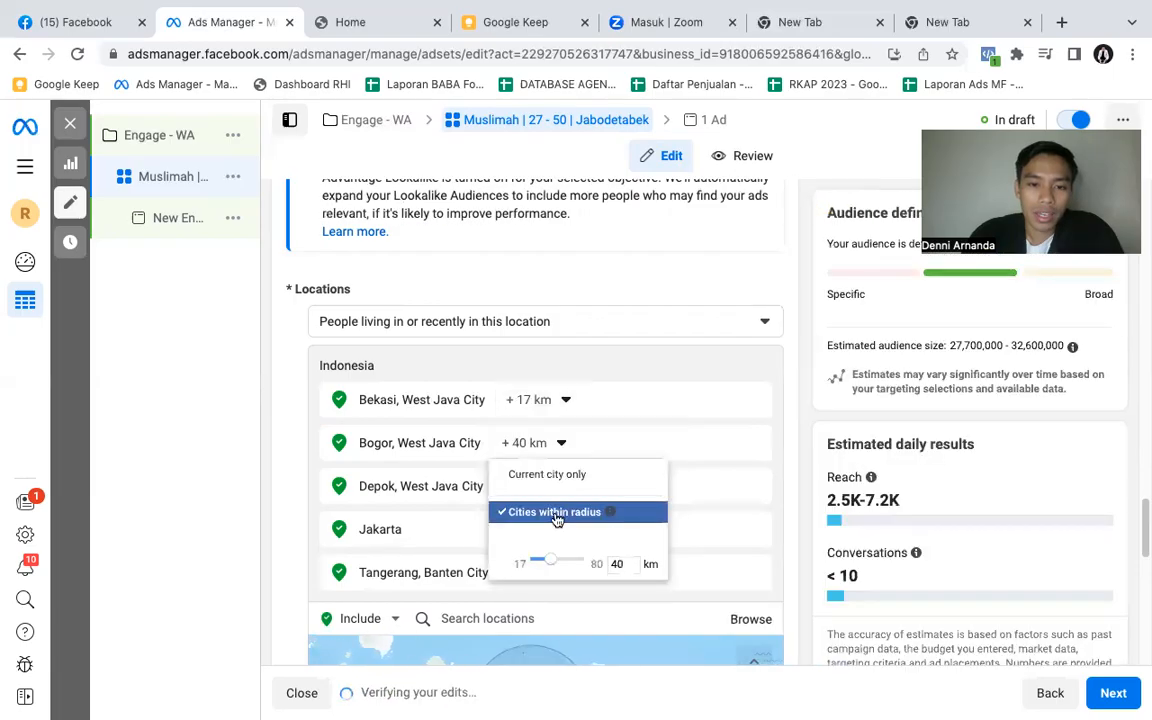
{"action": "left_click", "coordinate": [548, 474]}
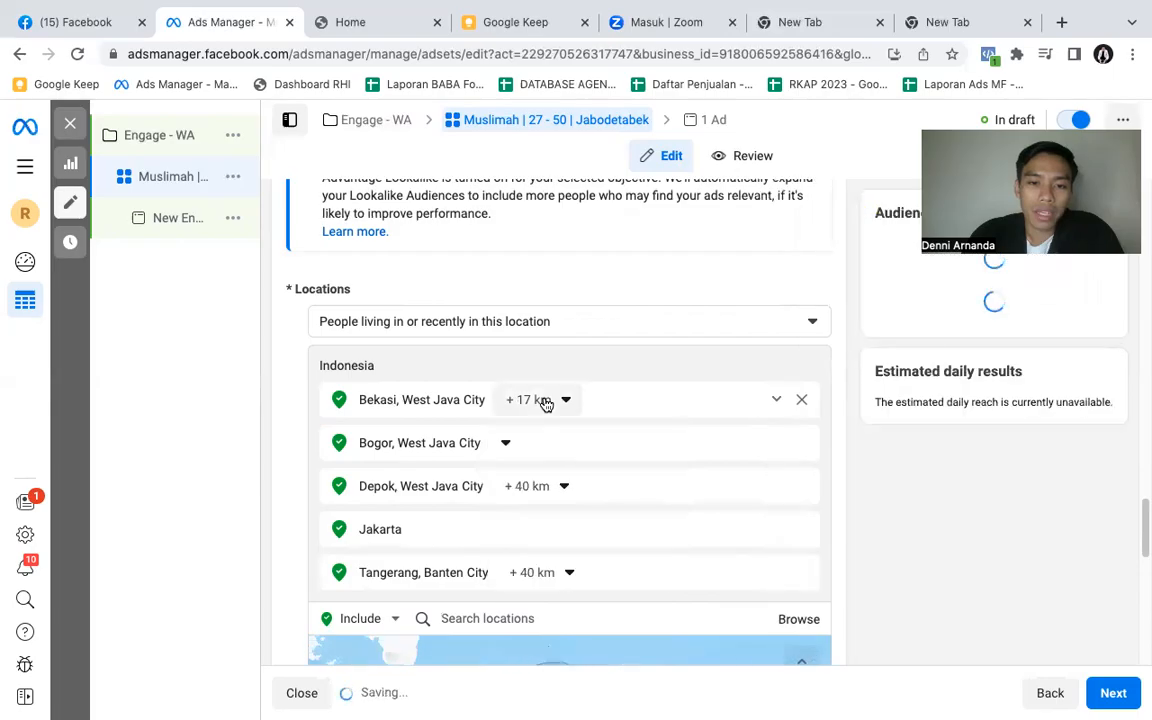
{"action": "left_click", "coordinate": [543, 400]}
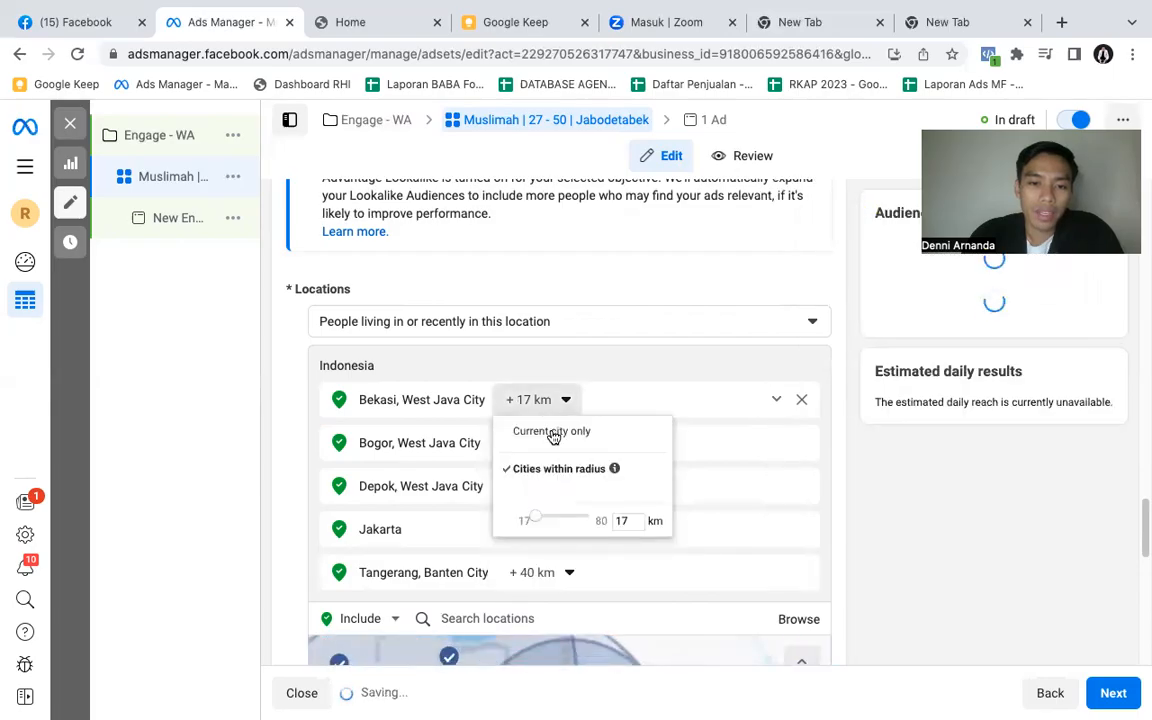
{"action": "left_click", "coordinate": [553, 433]}
- Restrict the Depok and Tangerang locations to the current city only
{"action": "left_click", "coordinate": [546, 488]}
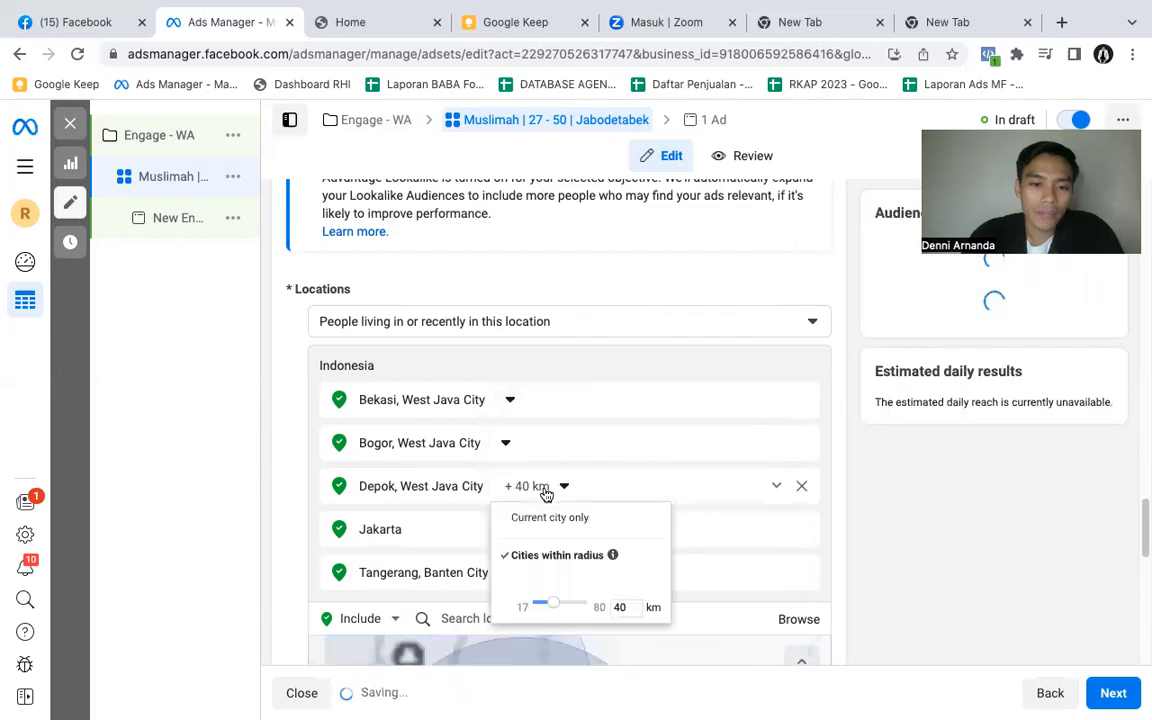
{"action": "left_click", "coordinate": [553, 521]}
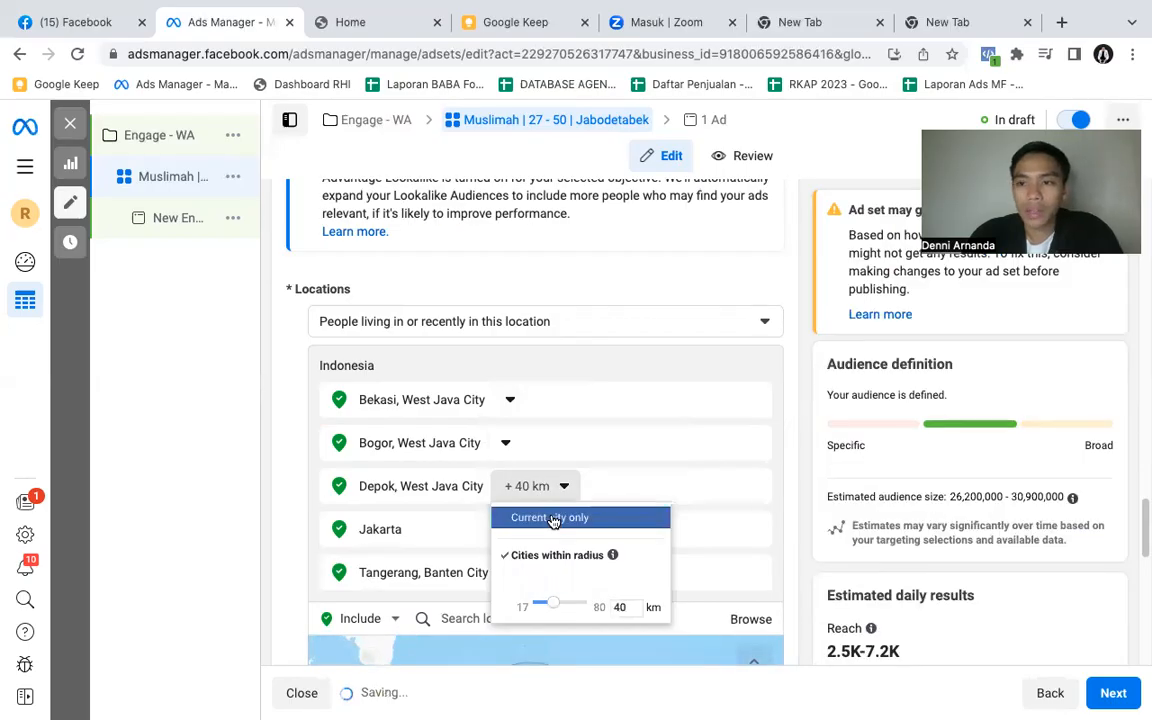
{"action": "scroll", "coordinate": [562, 501], "scroll_direction": "down", "scroll_amount": 1}
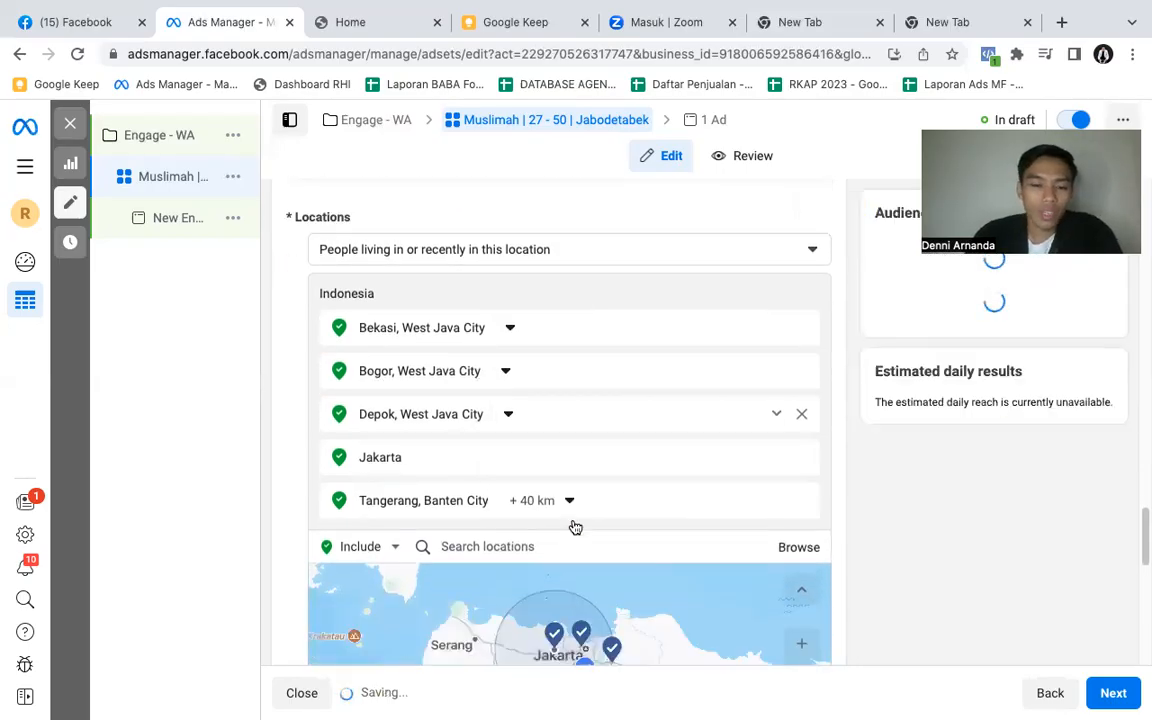
{"action": "left_click", "coordinate": [546, 469]}
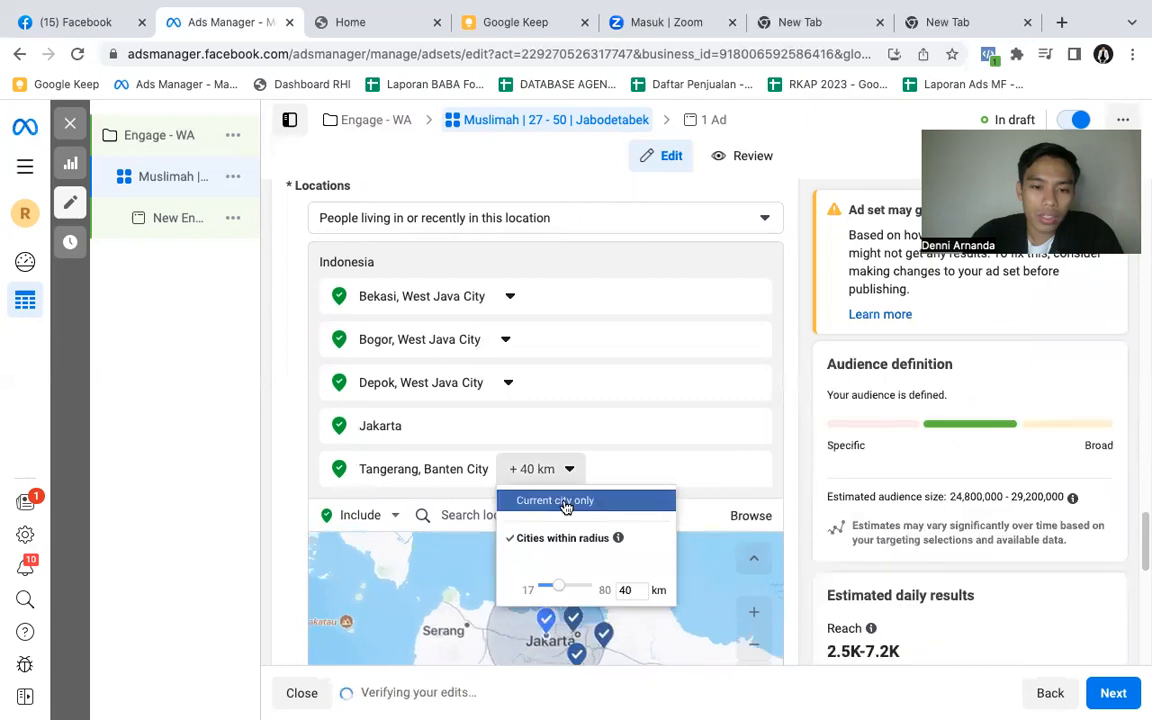
{"action": "left_click", "coordinate": [565, 502]}
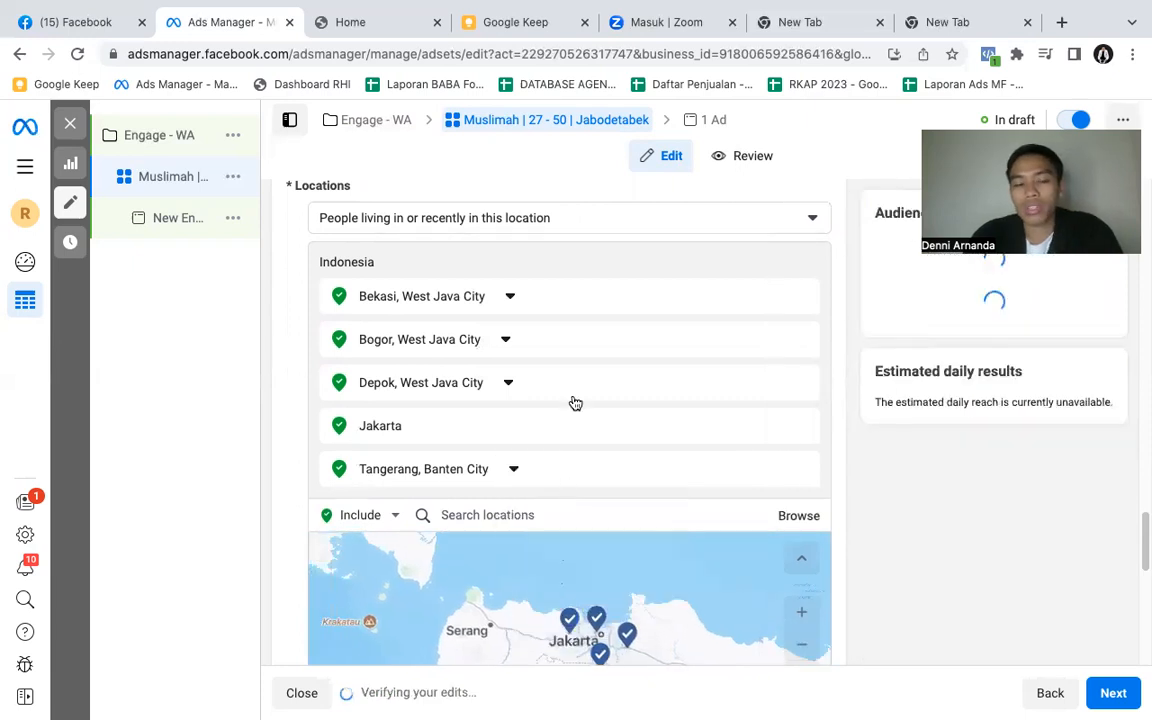
{"action": "scroll", "coordinate": [575, 401], "scroll_direction": "down", "scroll_amount": 2}
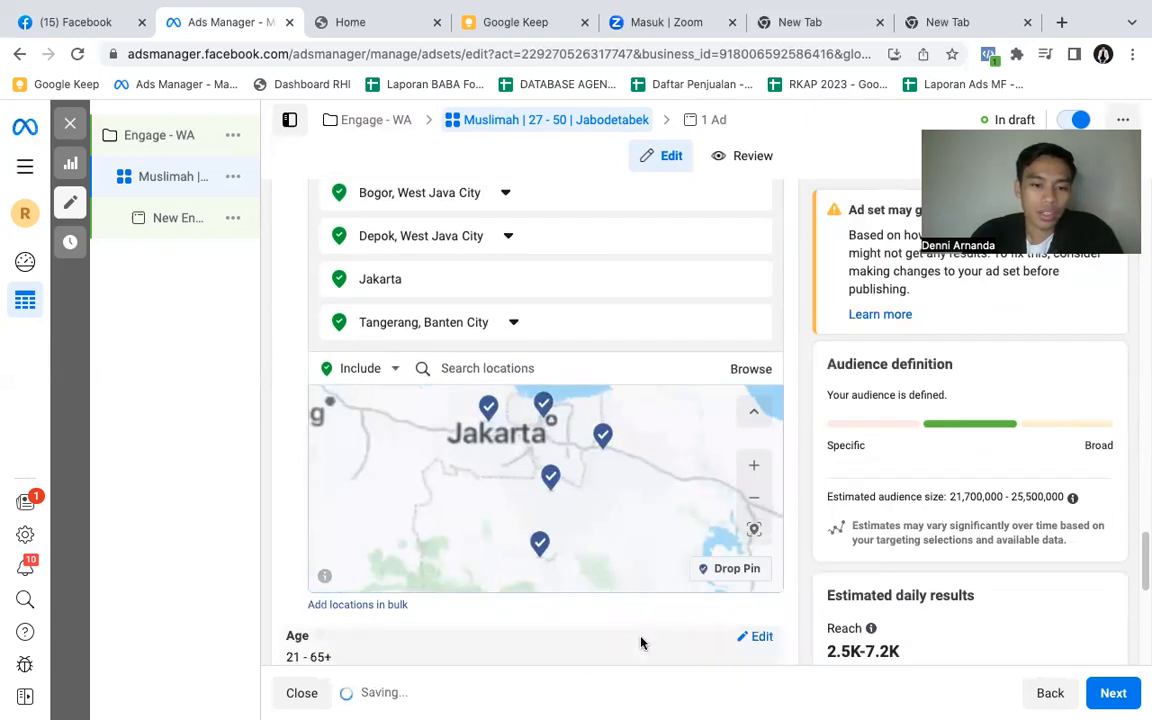
{"action": "scroll", "coordinate": [604, 626], "scroll_direction": "down", "scroll_amount": 2}
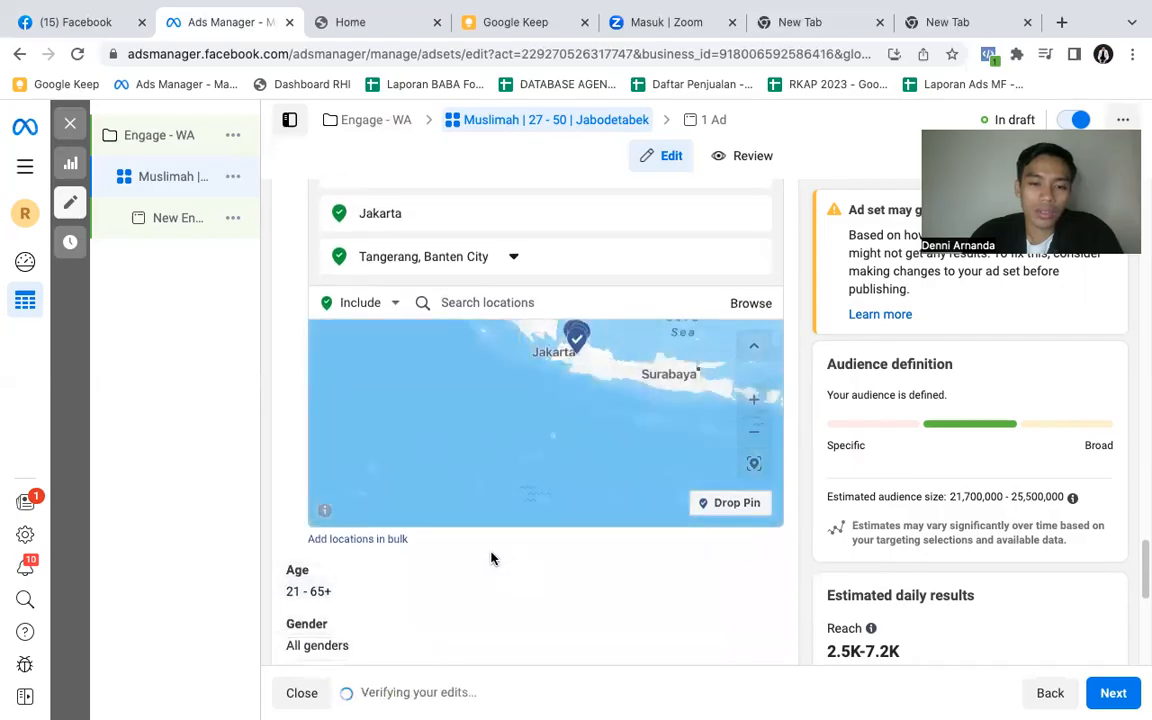
- Set the audience's age range to a minimum of 27 and a maximum of 50
{"action": "scroll", "coordinate": [491, 558], "scroll_direction": "down", "scroll_amount": 1}
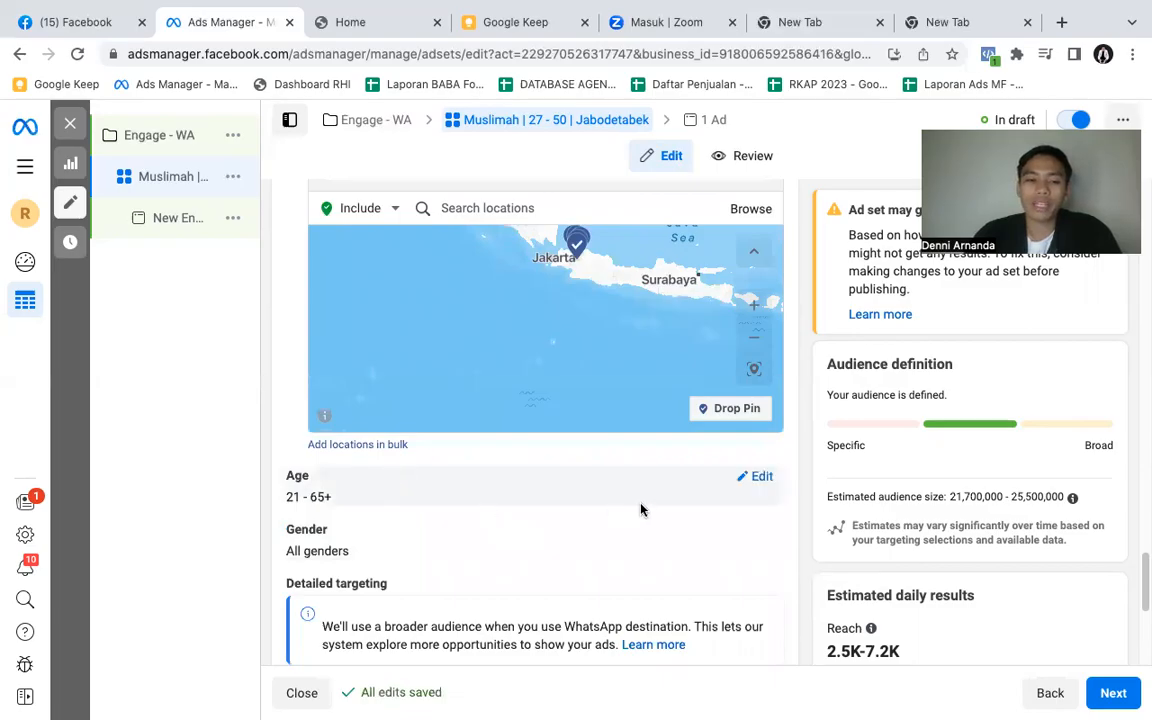
{"action": "left_click", "coordinate": [760, 478]}
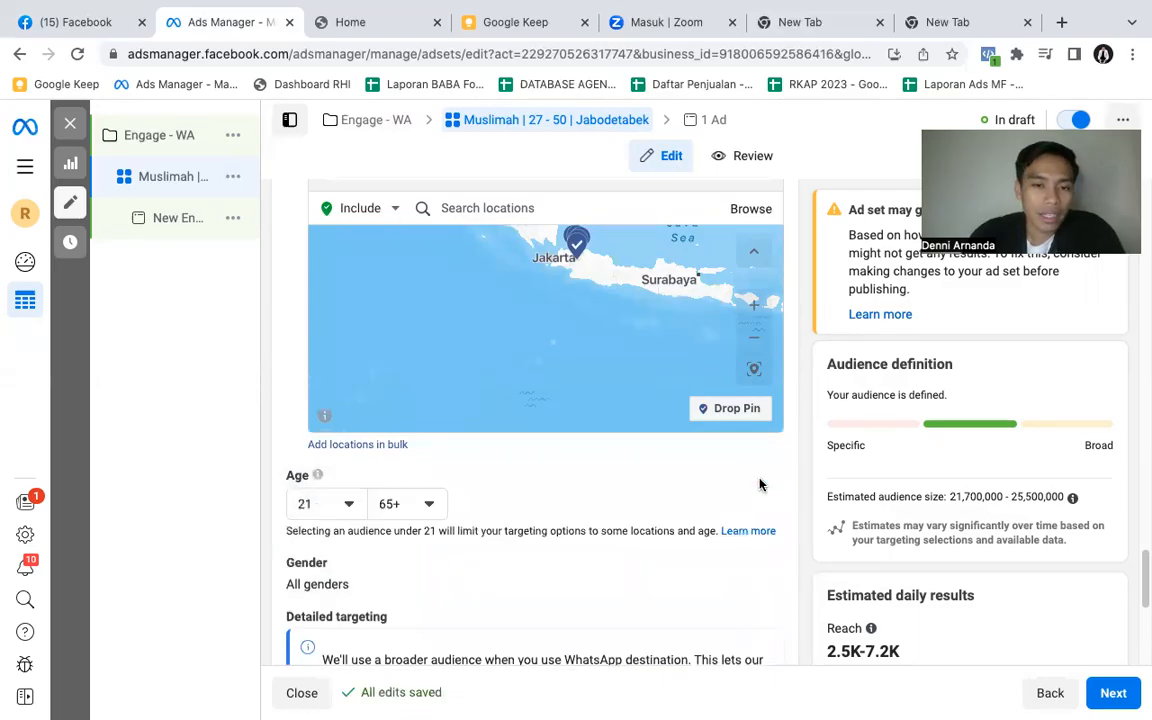
{"action": "left_click", "coordinate": [324, 510]}
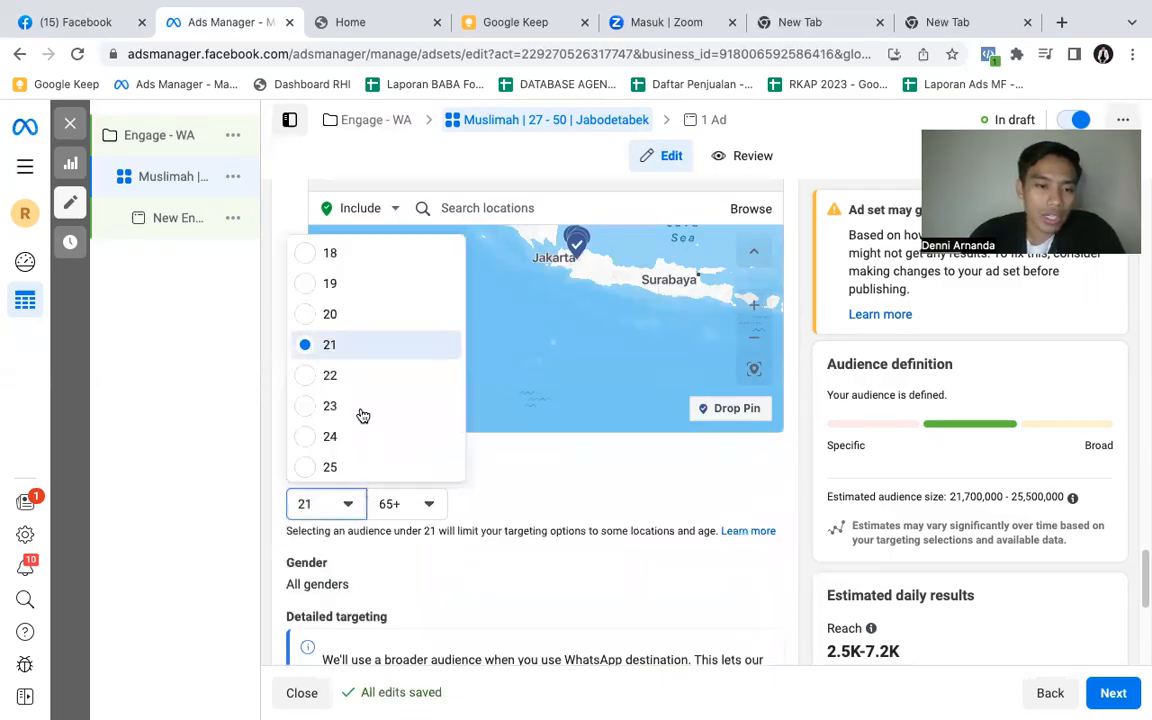
{"action": "scroll", "coordinate": [346, 403], "scroll_direction": "down", "scroll_amount": 1}
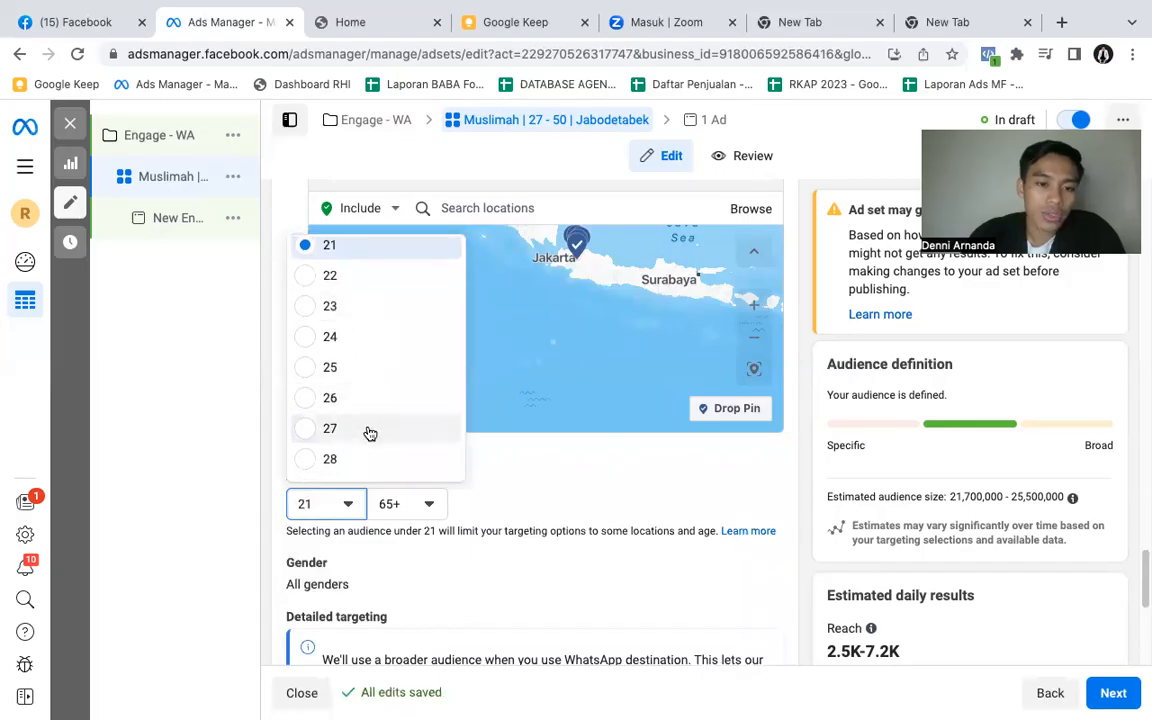
{"action": "left_click", "coordinate": [369, 432]}
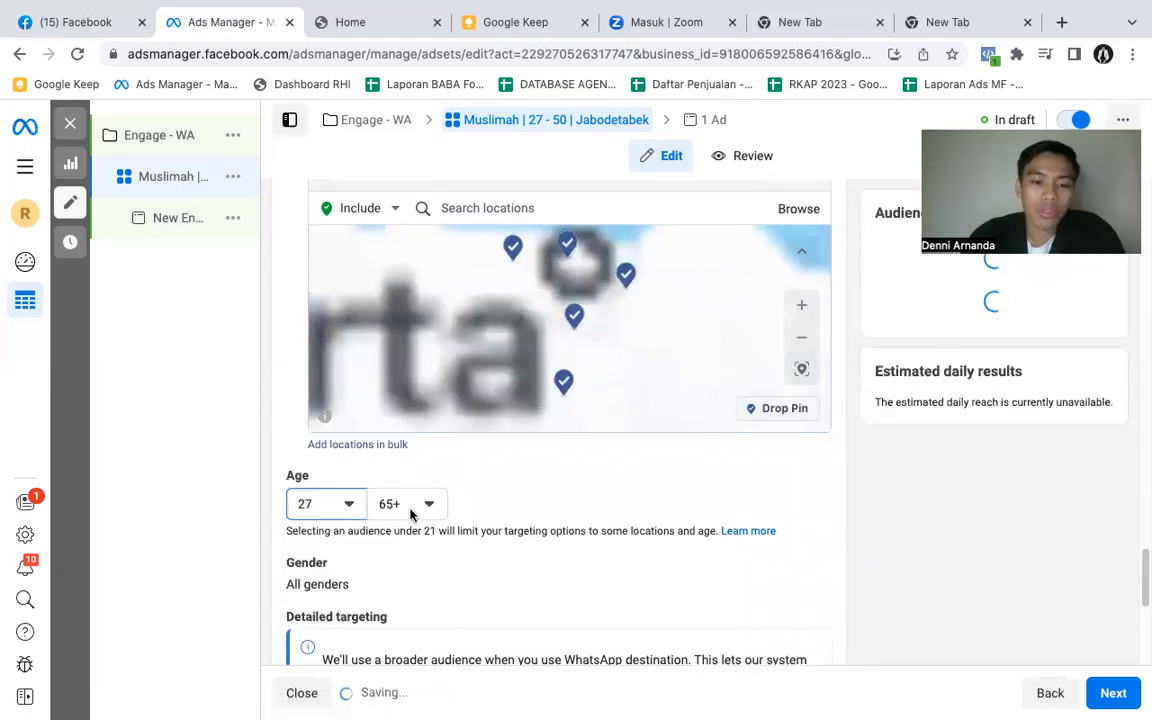
{"action": "left_click", "coordinate": [420, 494]}
{"action": "scroll", "coordinate": [460, 405], "scroll_direction": "up", "scroll_amount": 3}
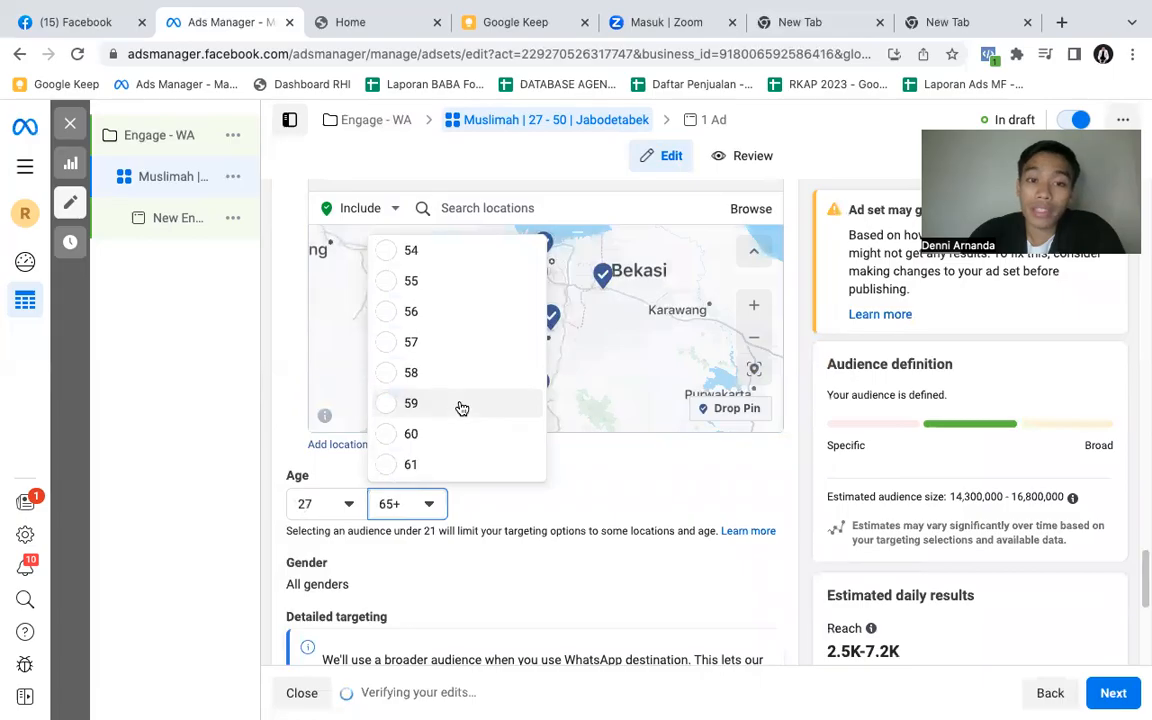
{"action": "scroll", "coordinate": [463, 404], "scroll_direction": "up", "scroll_amount": 2}
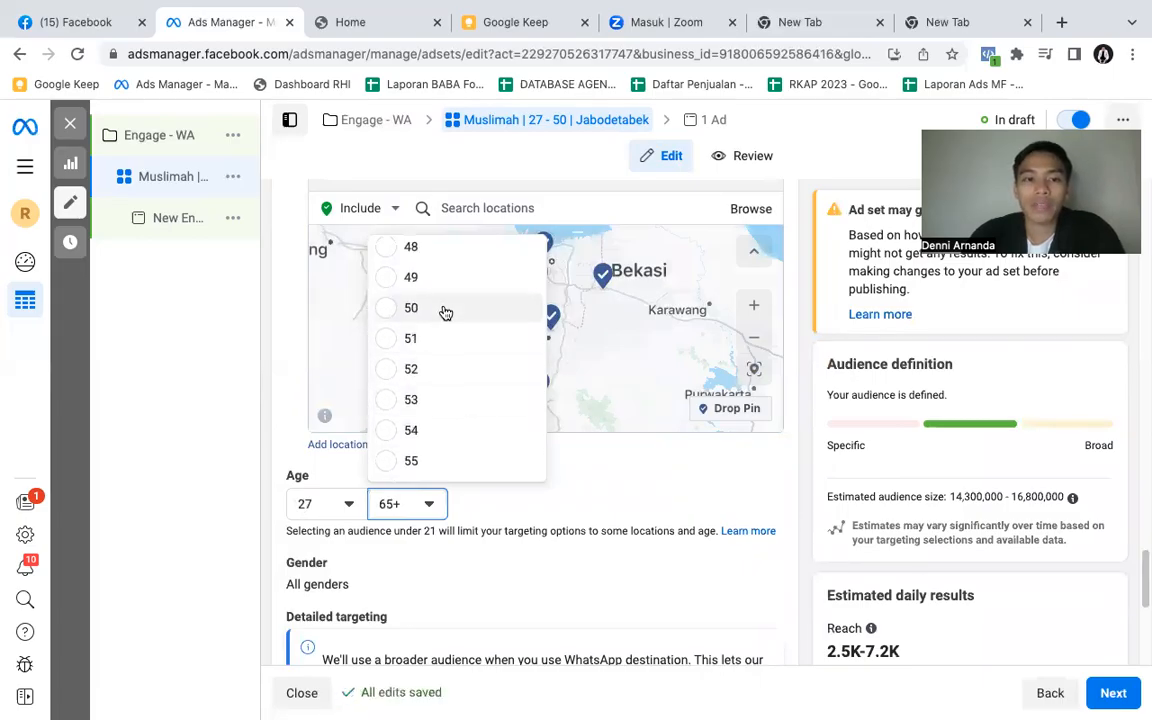
{"action": "left_click", "coordinate": [446, 311]}
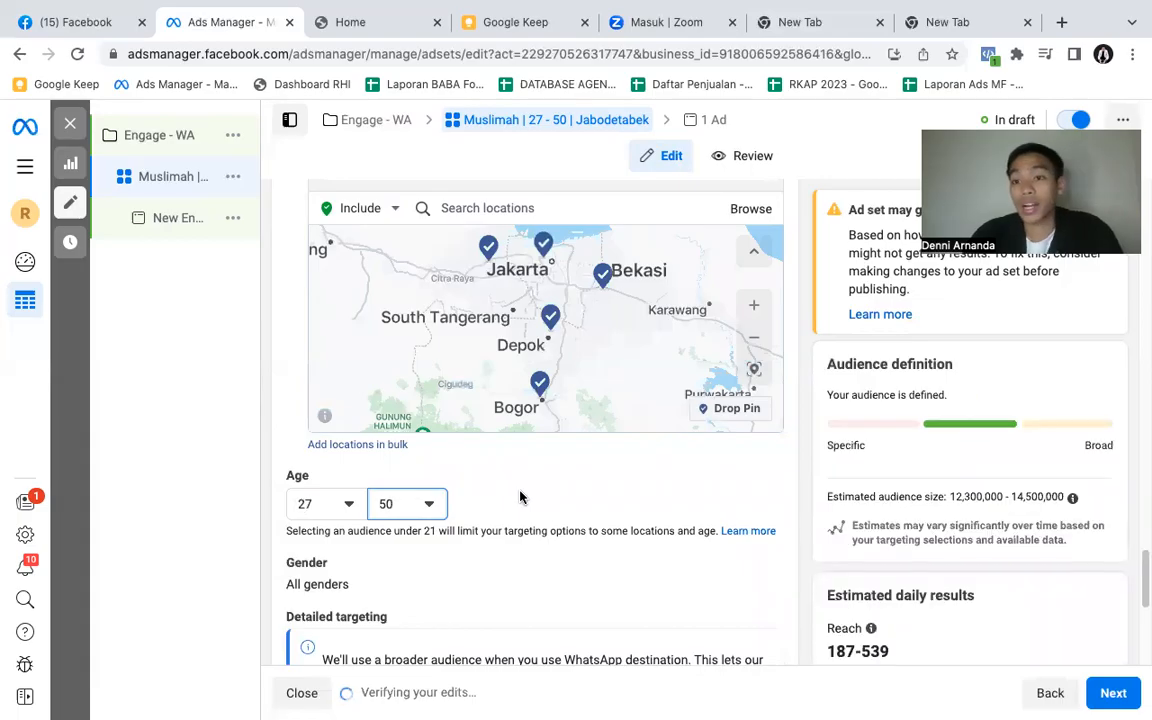
- Try restricting the audience's gender to Women and to Men, and set it back to All
{"action": "scroll", "coordinate": [520, 497], "scroll_direction": "down", "scroll_amount": 1}
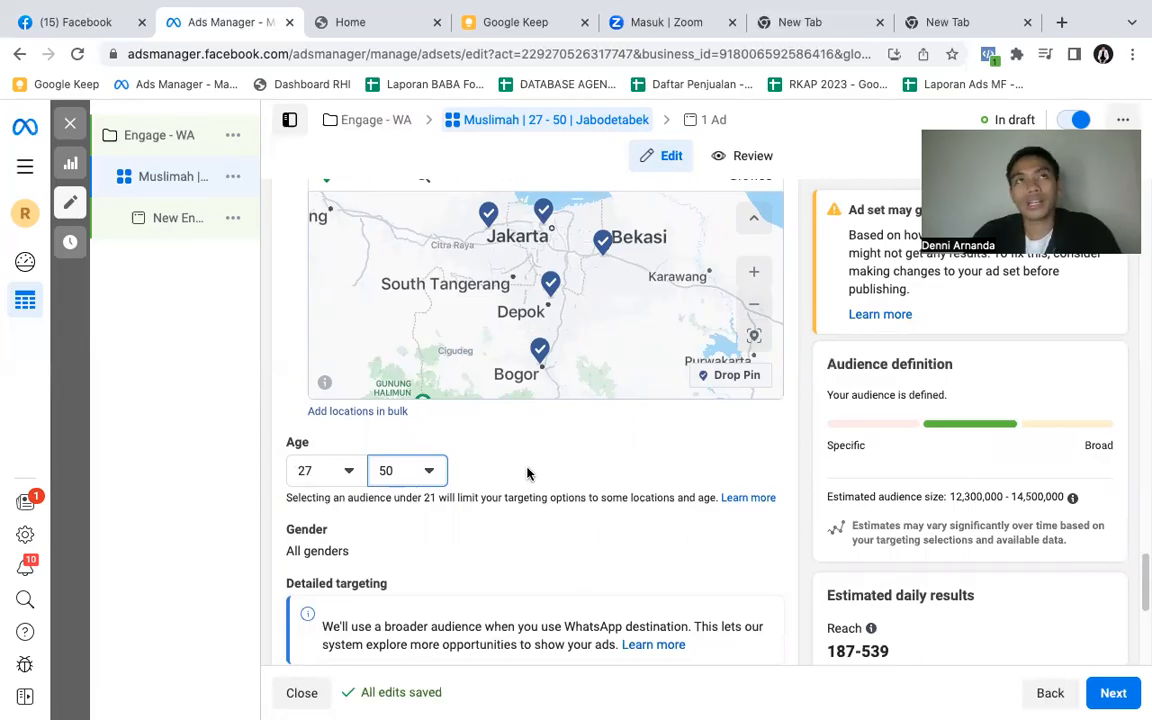
{"action": "scroll", "coordinate": [528, 473], "scroll_direction": "down", "scroll_amount": 3}
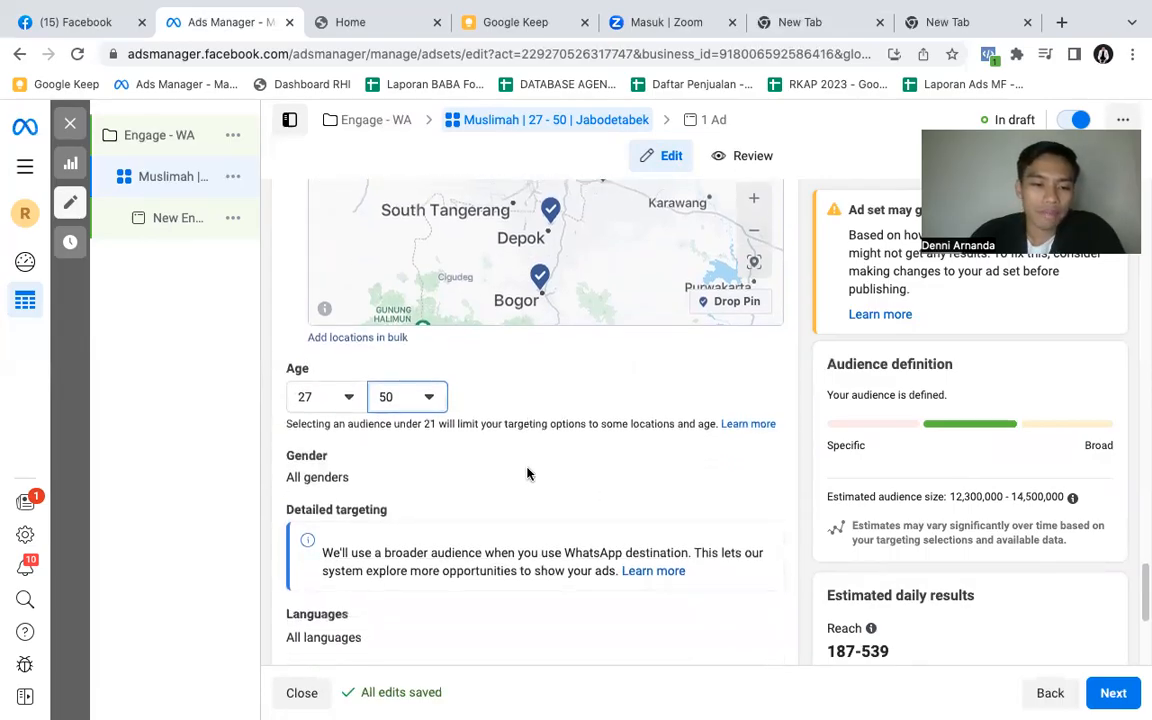
{"action": "scroll", "coordinate": [528, 473], "scroll_direction": "down", "scroll_amount": 3}
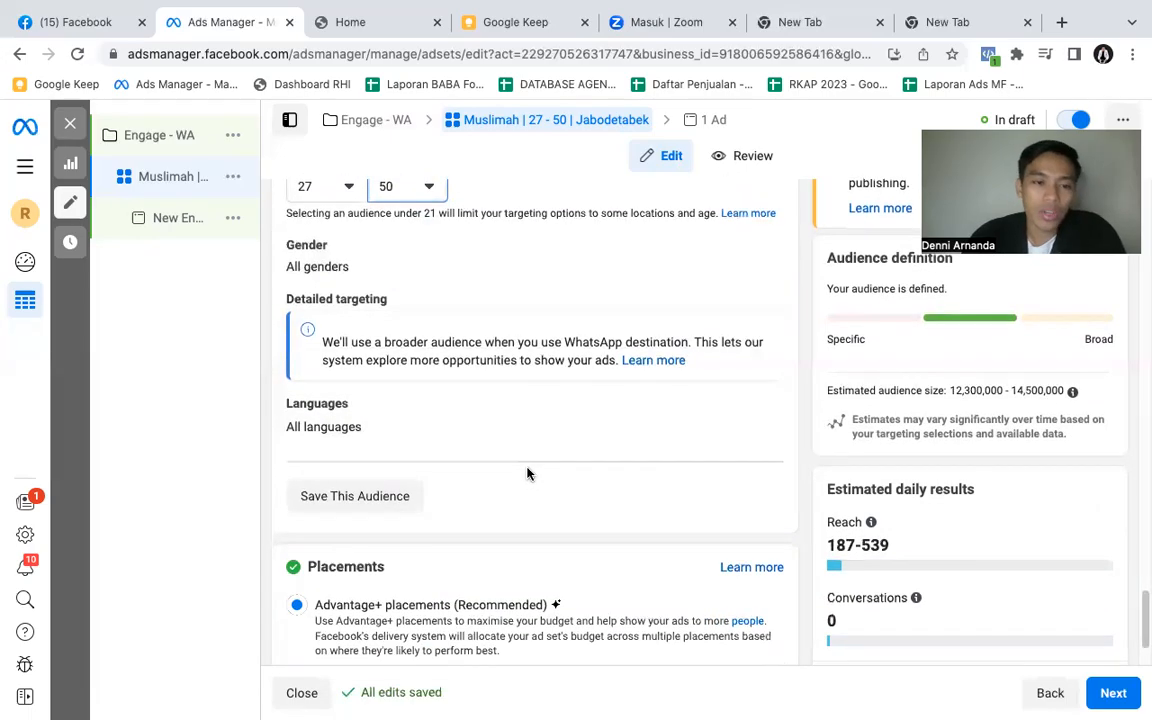
{"action": "scroll", "coordinate": [528, 473], "scroll_direction": "down", "scroll_amount": 2}
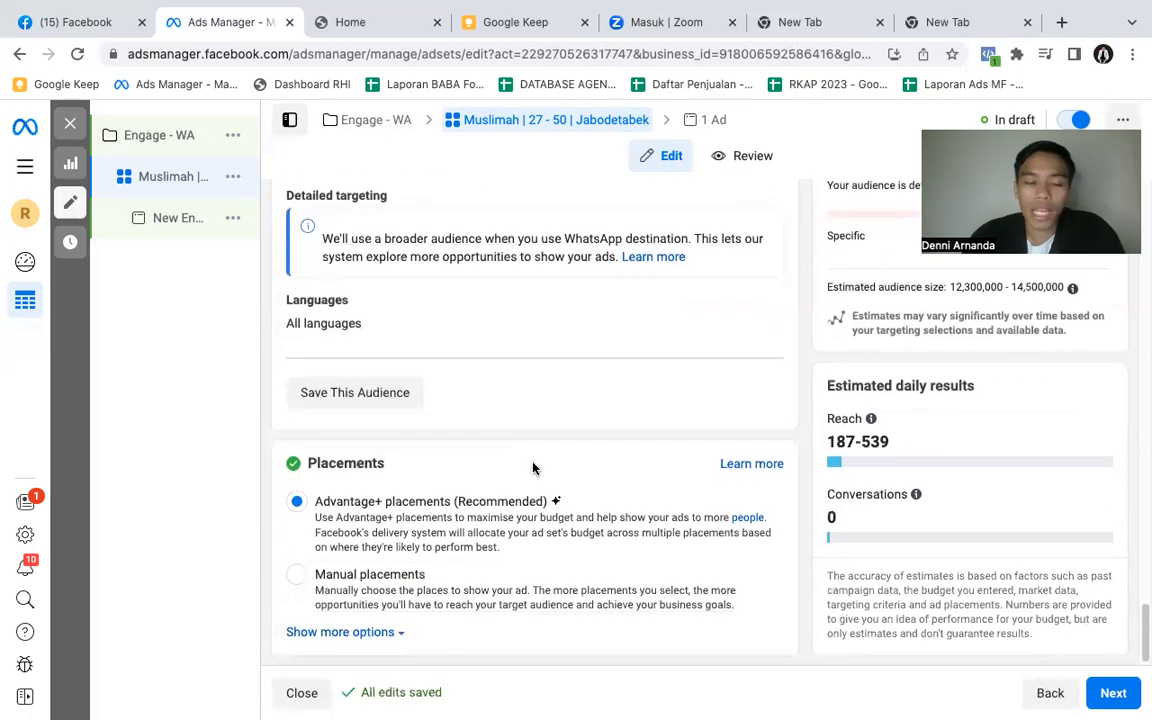
{"action": "scroll", "coordinate": [557, 451], "scroll_direction": "up", "scroll_amount": 2}
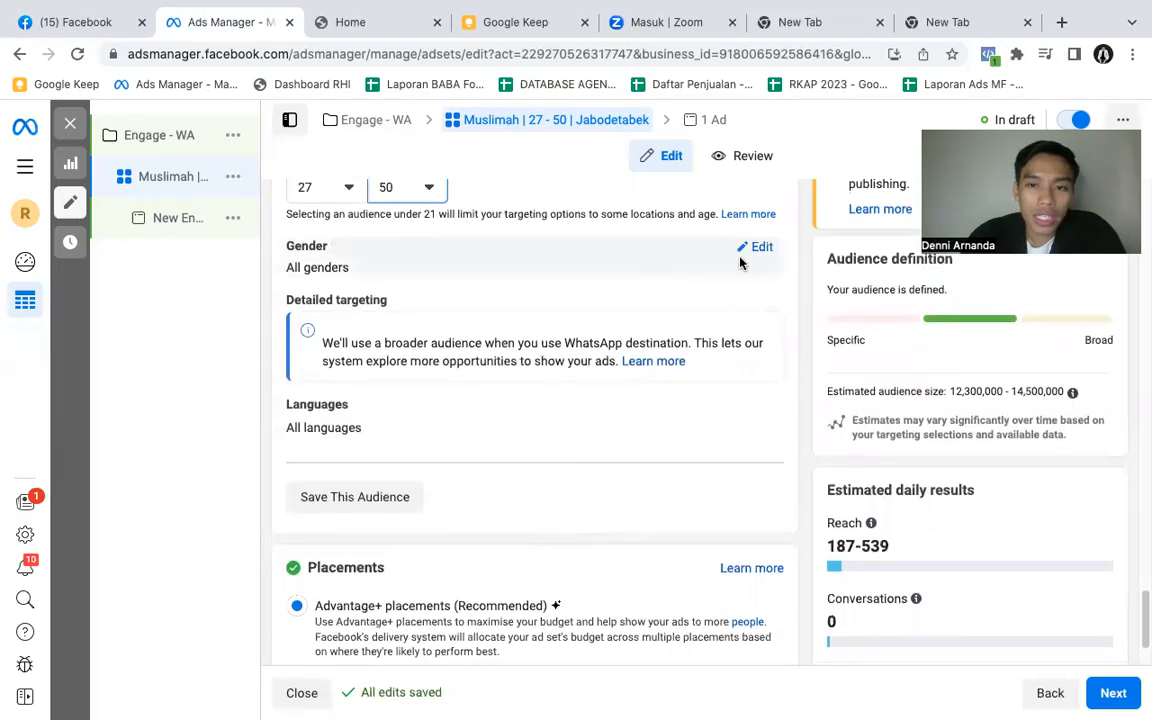
{"action": "left_click", "coordinate": [759, 250]}
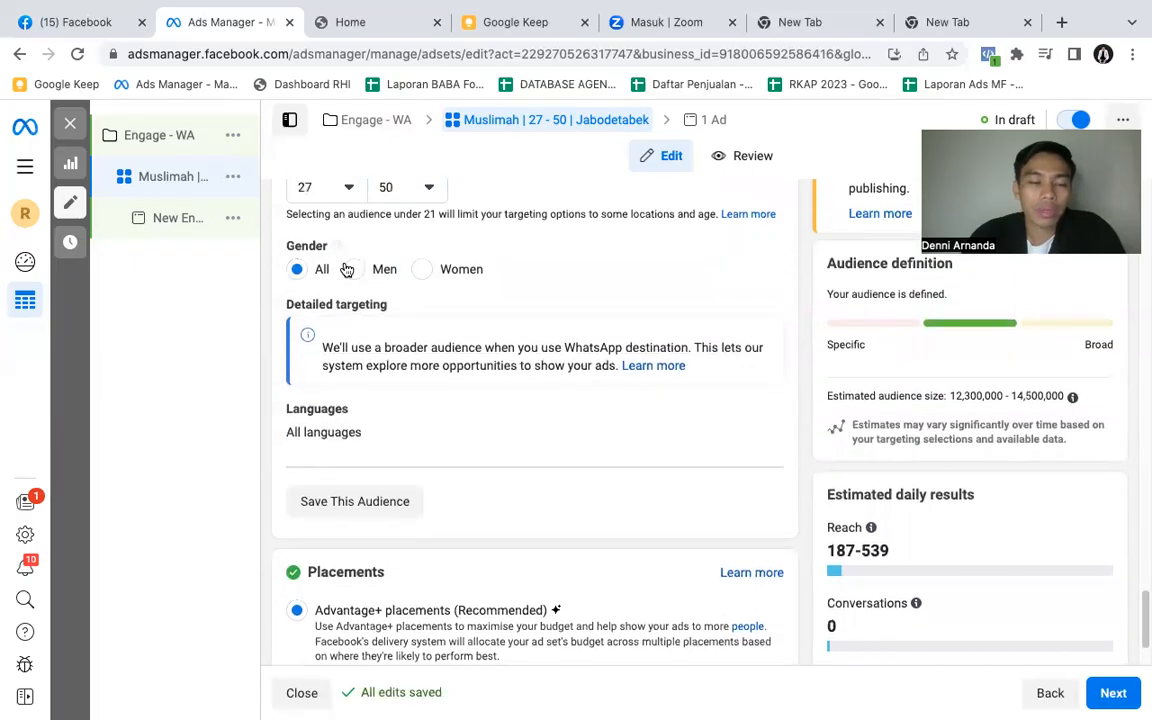
{"action": "left_click", "coordinate": [422, 271]}
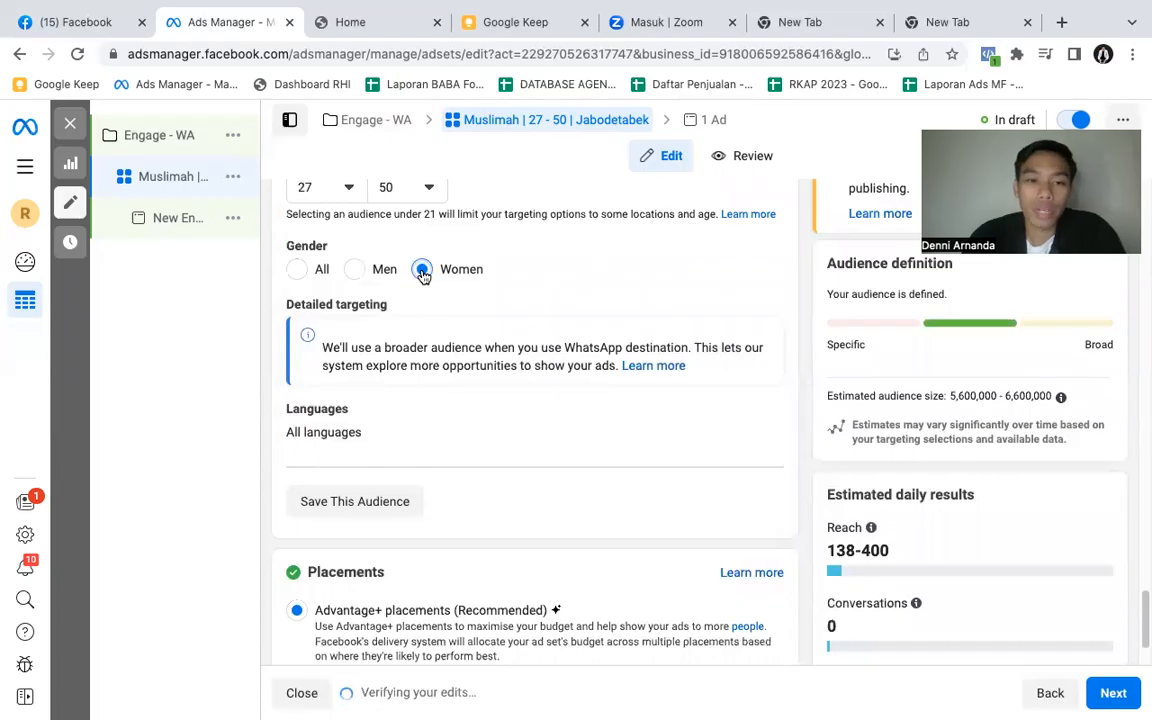
{"action": "left_click", "coordinate": [356, 270]}
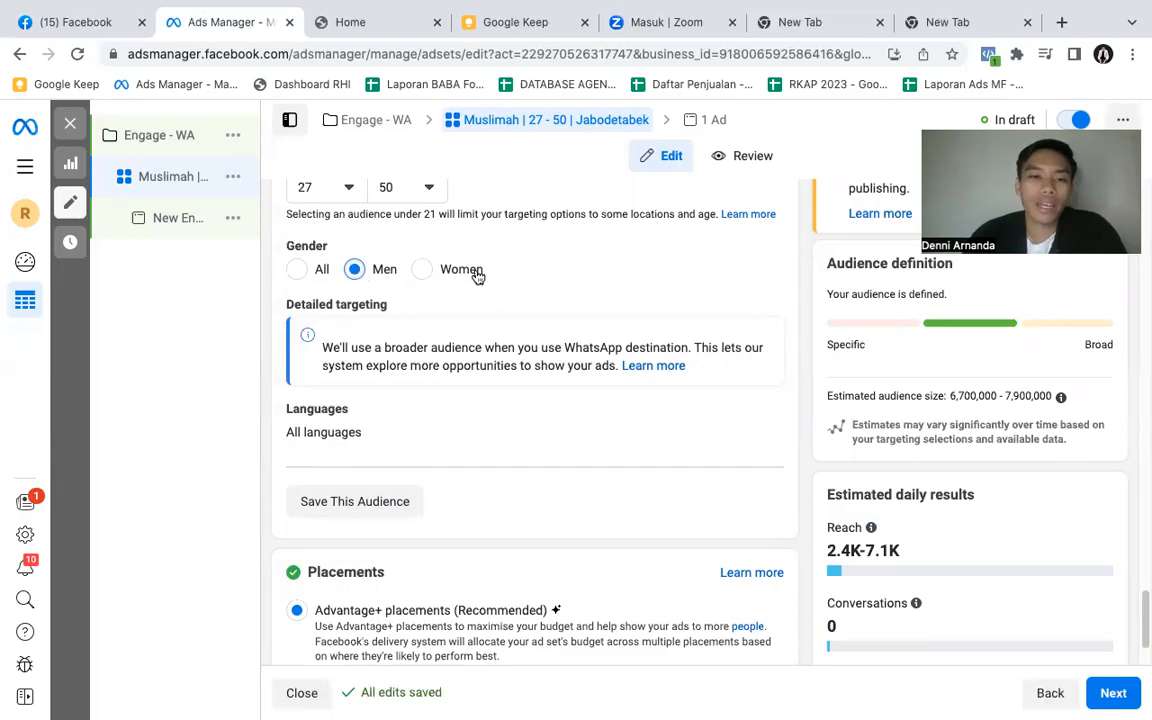
{"action": "left_click", "coordinate": [296, 271]}
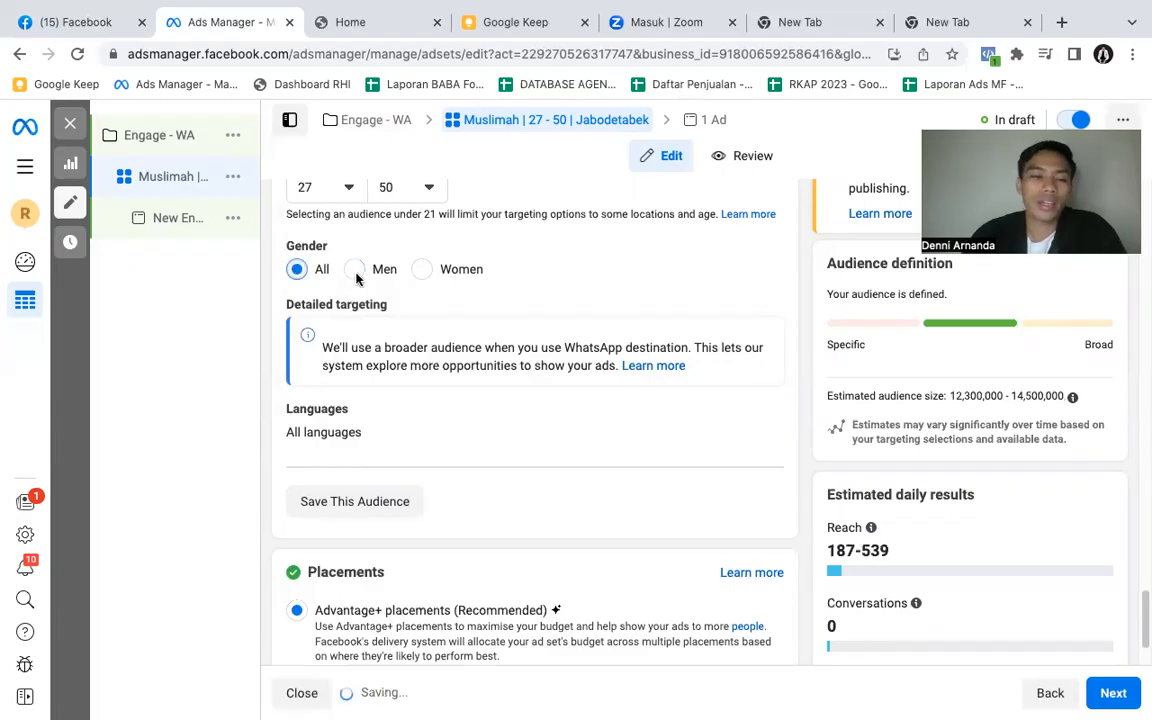
{"action": "mouse_move", "coordinate": [330, 245]}
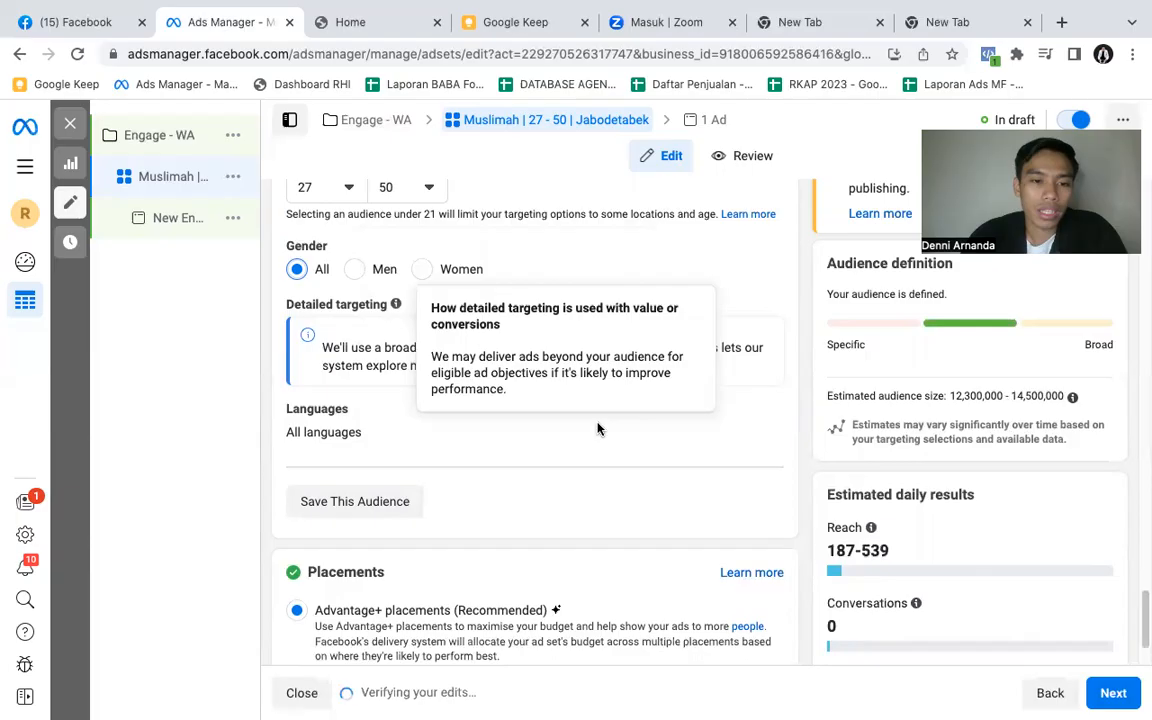
- Switch the ad set to manual placements and exclude the Audience Network platform
{"action": "scroll", "coordinate": [601, 447], "scroll_direction": "down", "scroll_amount": 2}
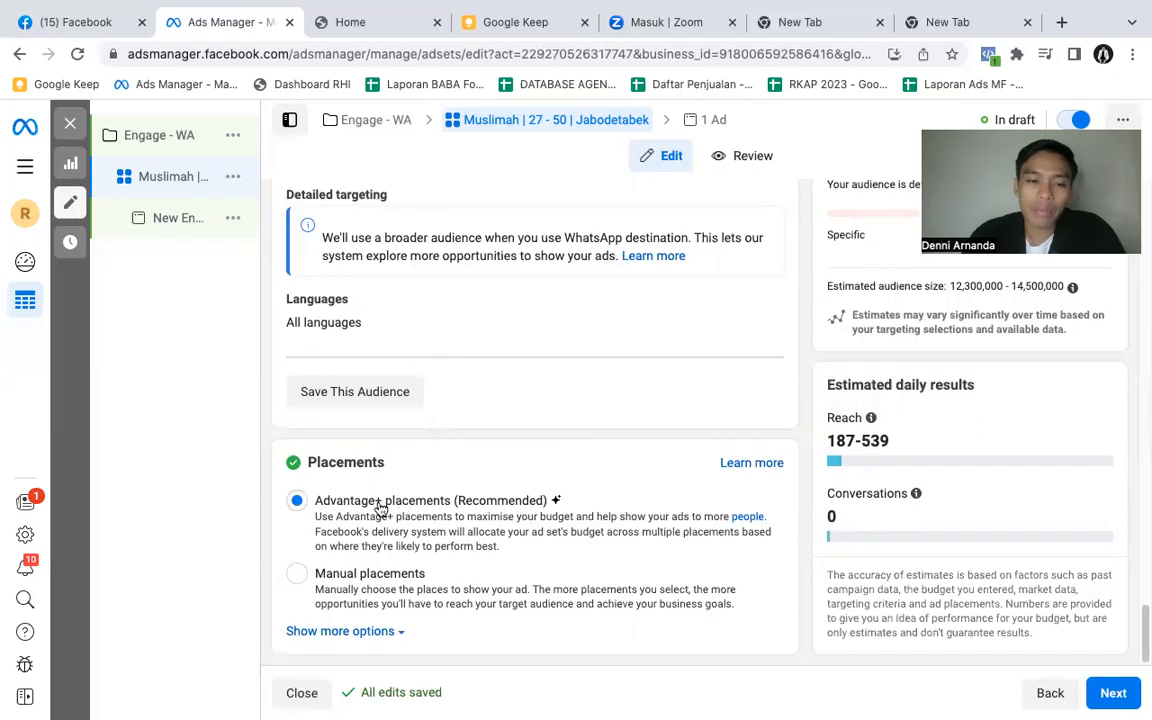
{"action": "left_click", "coordinate": [297, 576]}
{"action": "scroll", "coordinate": [430, 514], "scroll_direction": "down", "scroll_amount": 1}
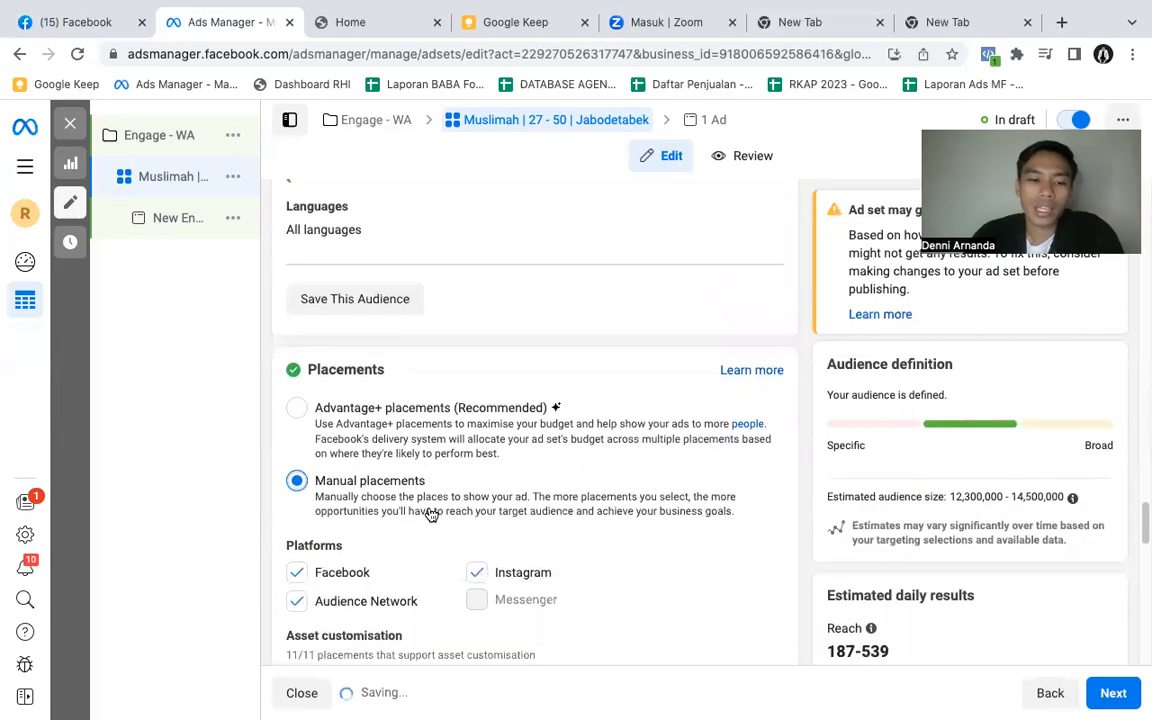
{"action": "scroll", "coordinate": [430, 514], "scroll_direction": "down", "scroll_amount": 1}
{"action": "scroll", "coordinate": [430, 514], "scroll_direction": "down", "scroll_amount": 1}
{"action": "left_click", "coordinate": [298, 414]}
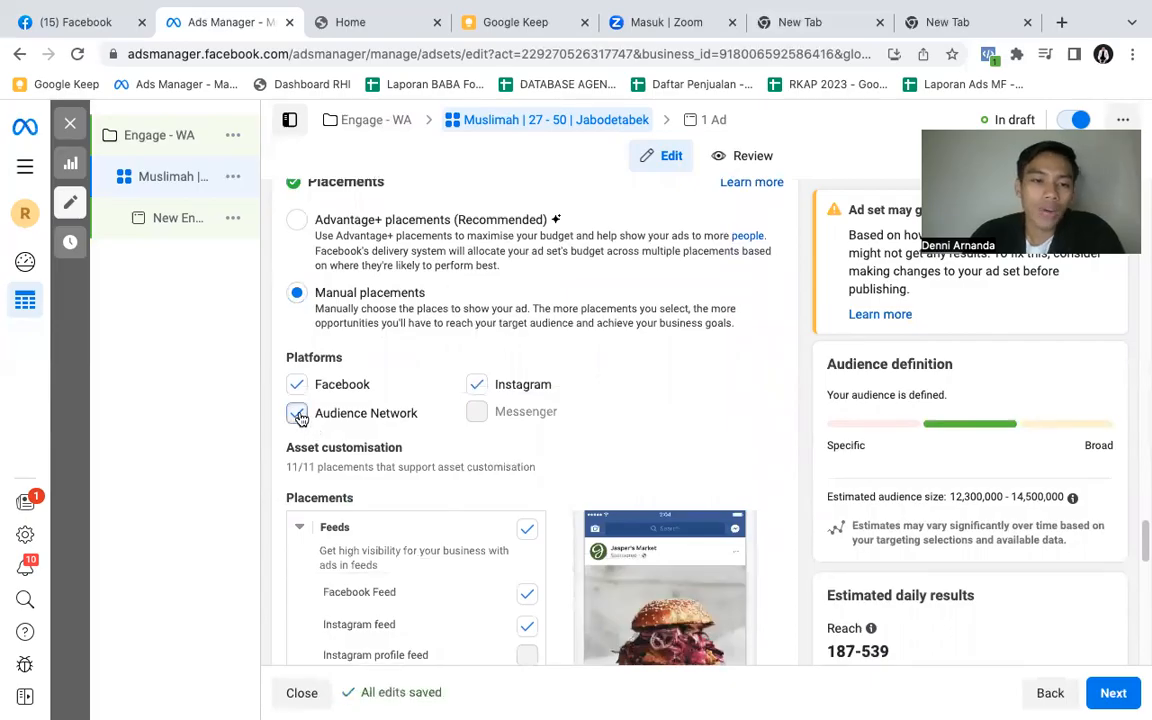
{"action": "left_click", "coordinate": [298, 414]}
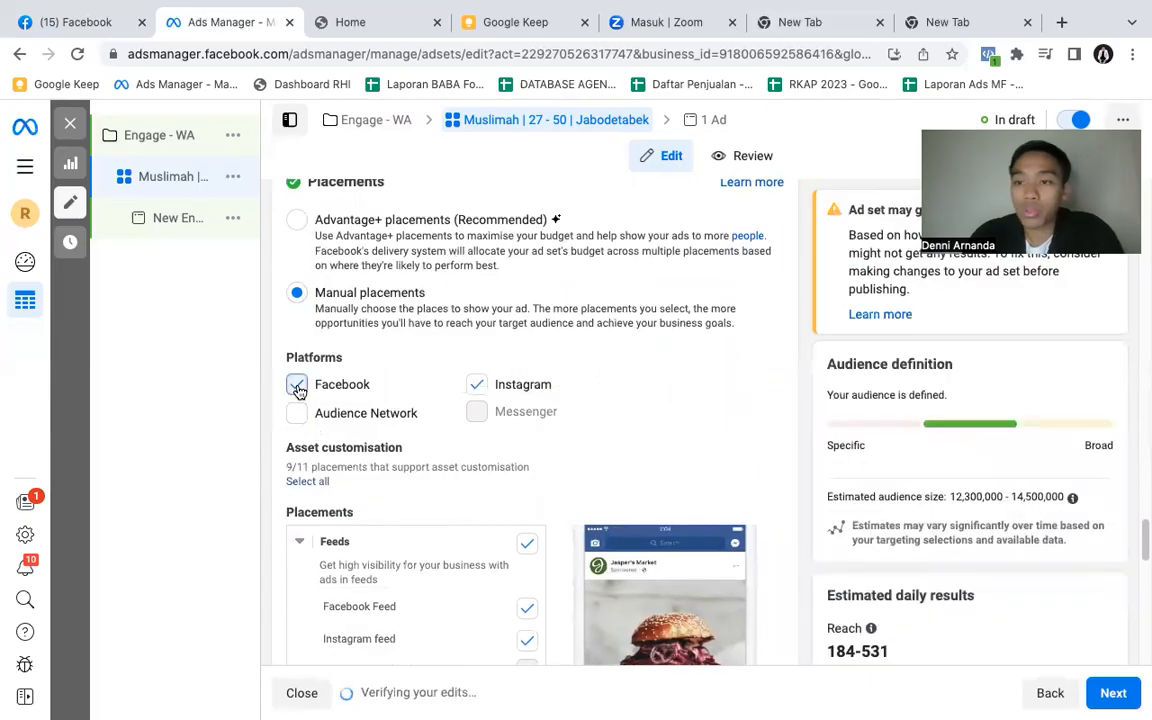
- Try excluding Facebook from the platforms, review the placements left for Instagram alone, and include Facebook again
{"action": "left_click", "coordinate": [298, 388]}
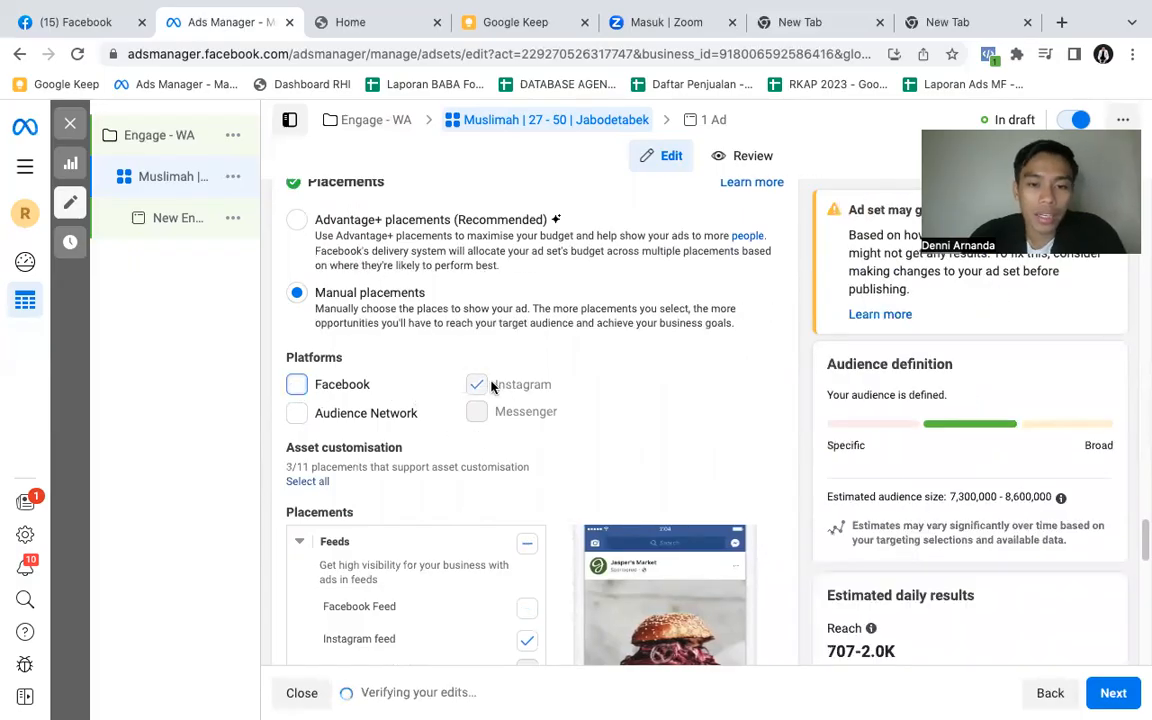
{"action": "scroll", "coordinate": [457, 545], "scroll_direction": "down", "scroll_amount": 3}
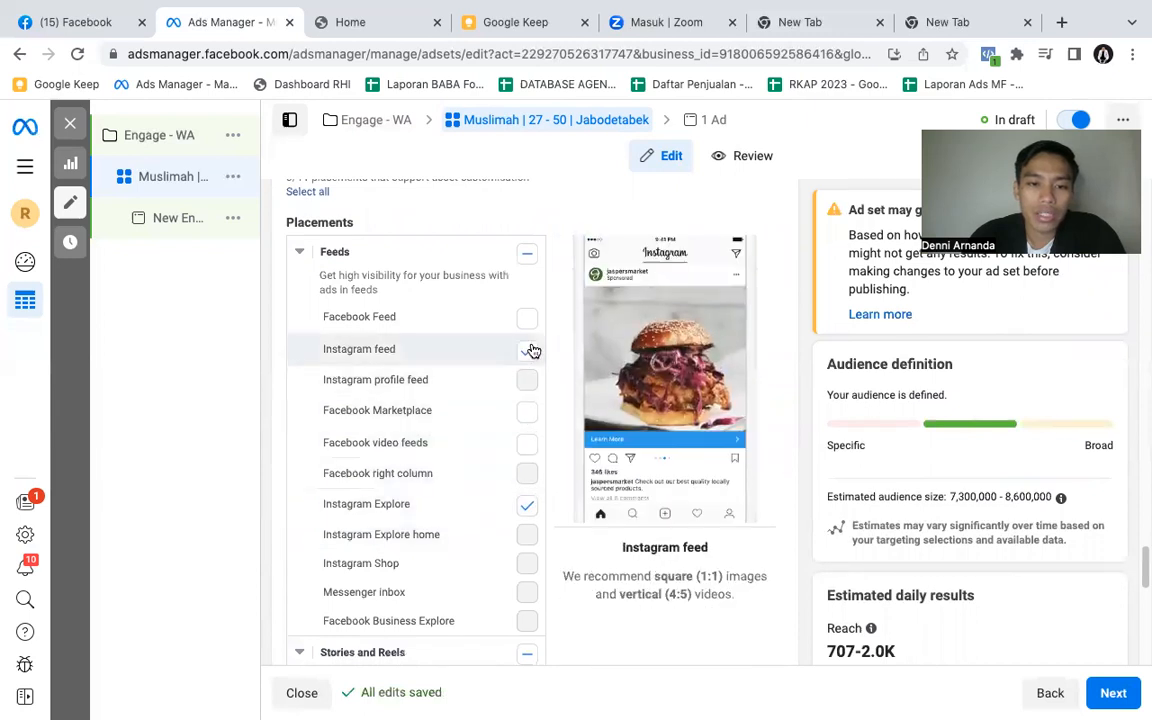
{"action": "scroll", "coordinate": [494, 509], "scroll_direction": "down", "scroll_amount": 1}
{"action": "scroll", "coordinate": [488, 535], "scroll_direction": "down", "scroll_amount": 1}
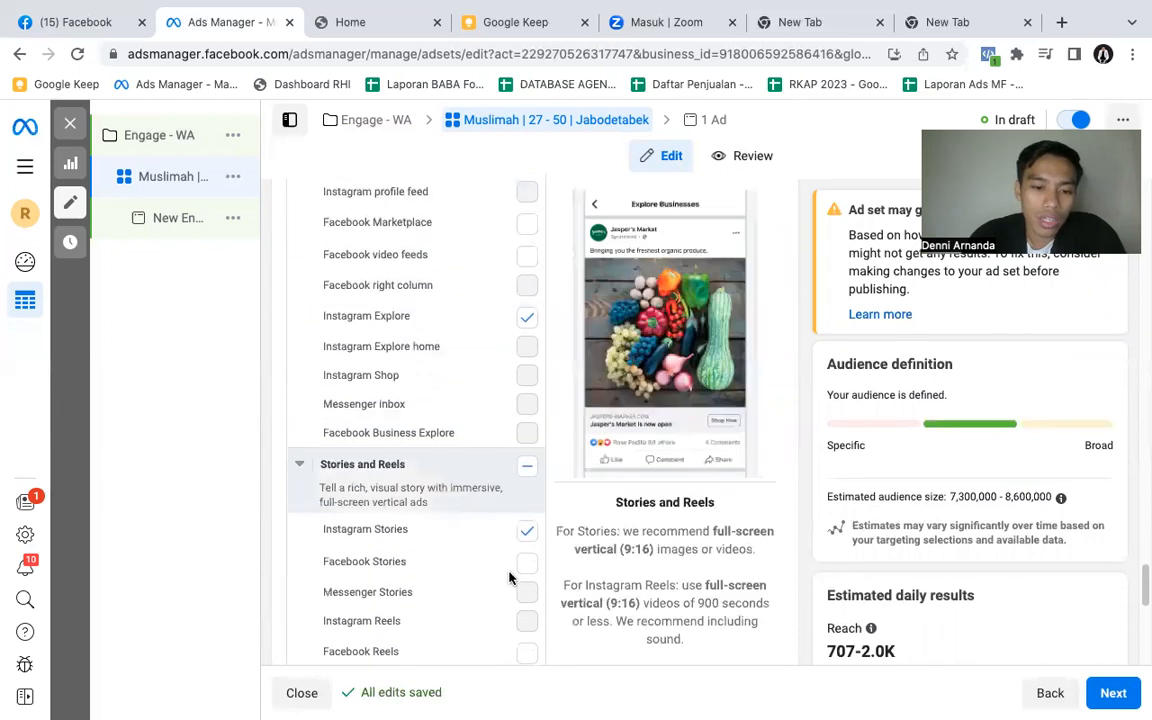
{"action": "scroll", "coordinate": [468, 532], "scroll_direction": "down", "scroll_amount": 1}
{"action": "scroll", "coordinate": [468, 535], "scroll_direction": "down", "scroll_amount": 7}
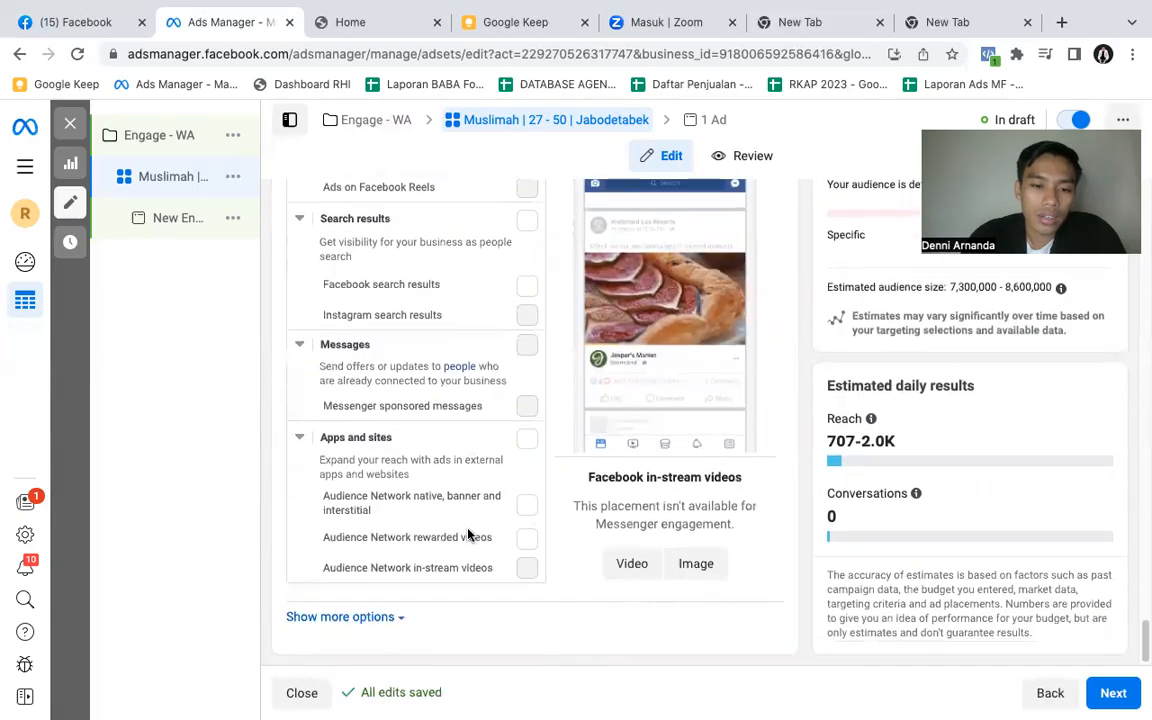
{"action": "scroll", "coordinate": [468, 535], "scroll_direction": "up", "scroll_amount": 10}
{"action": "scroll", "coordinate": [373, 368], "scroll_direction": "up", "scroll_amount": 4}
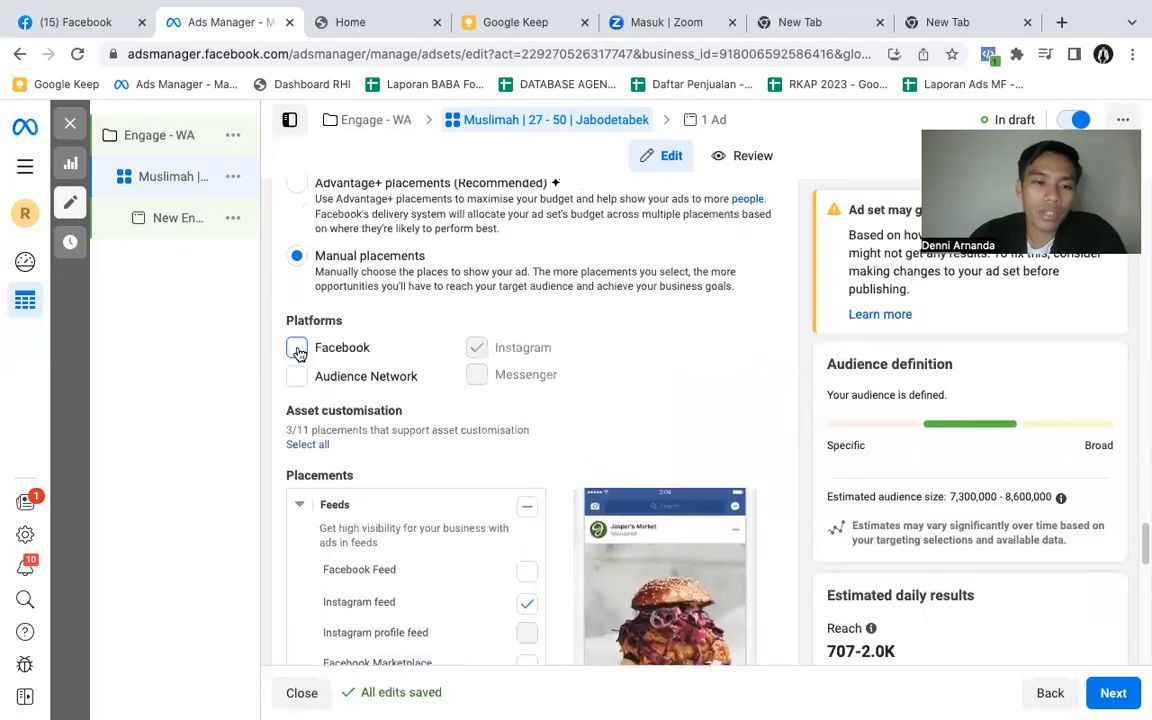
{"action": "left_click", "coordinate": [297, 349]}
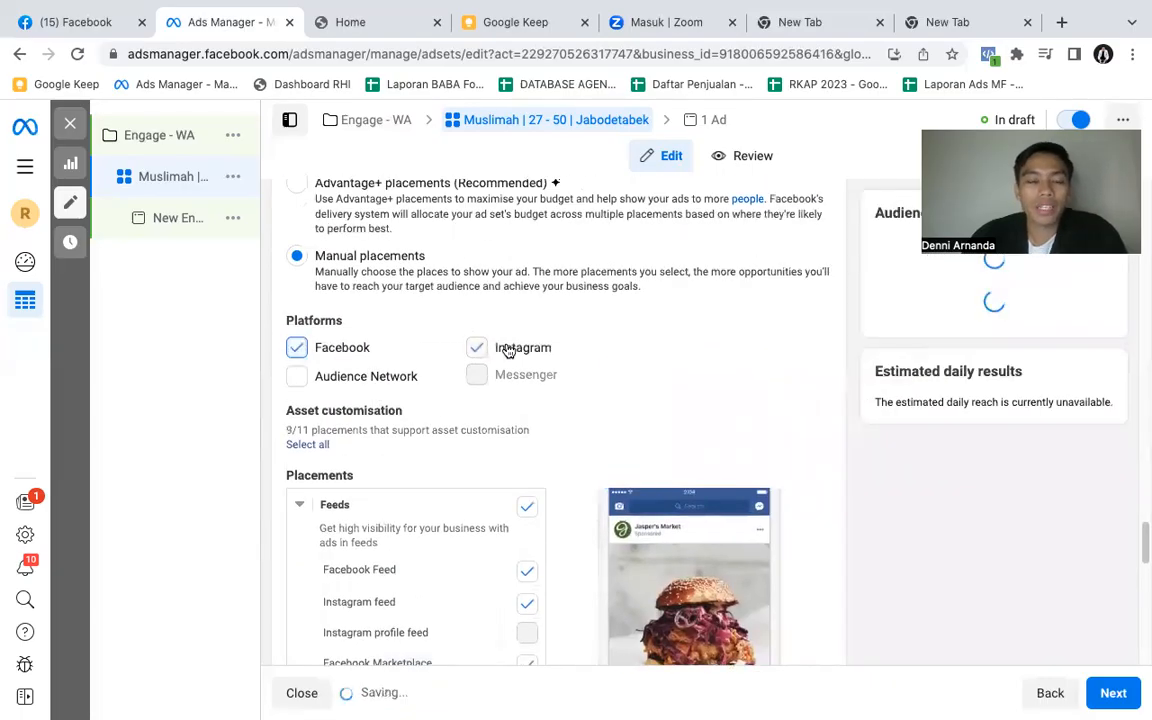
- Exclude Facebook Marketplace and the whole Search results group from the ad set's placements
{"action": "scroll", "coordinate": [501, 548], "scroll_direction": "down", "scroll_amount": 3}
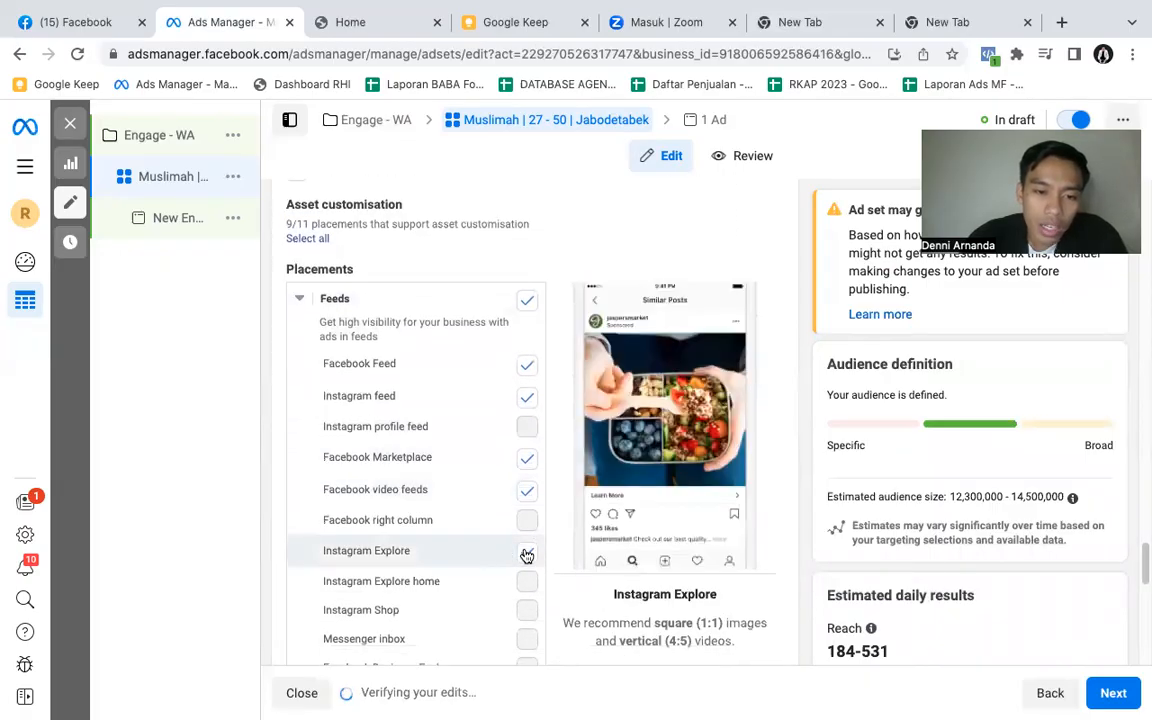
{"action": "left_click", "coordinate": [528, 464]}
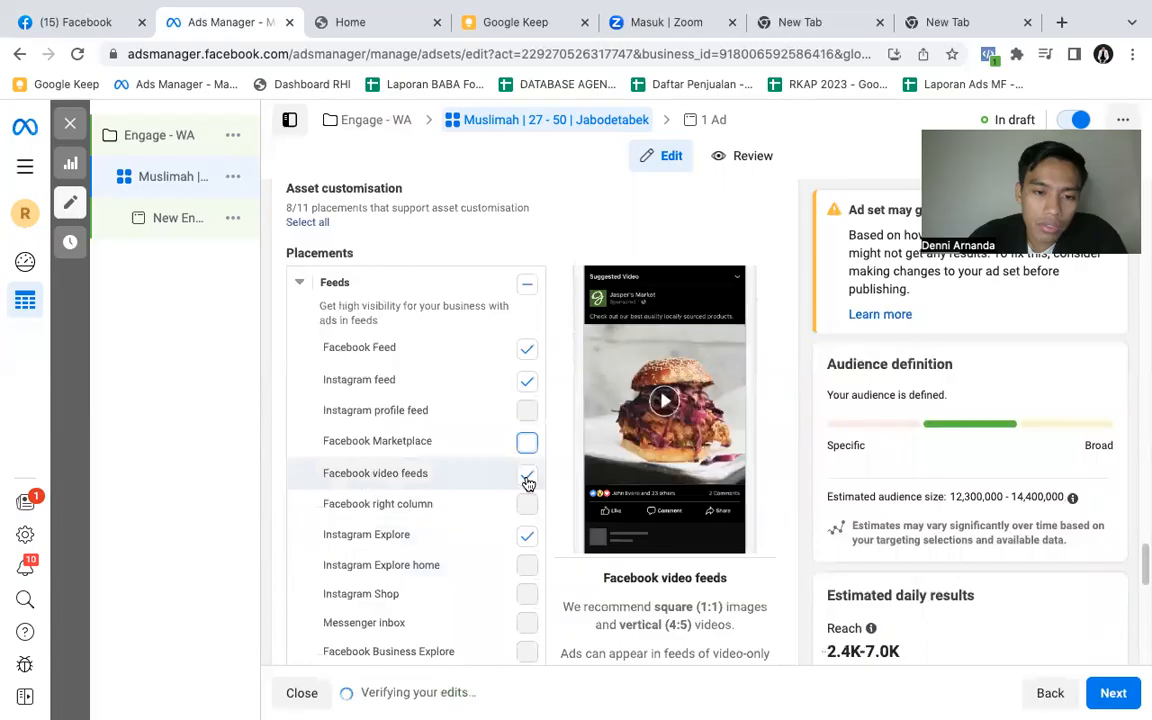
{"action": "scroll", "coordinate": [487, 522], "scroll_direction": "down", "scroll_amount": 4}
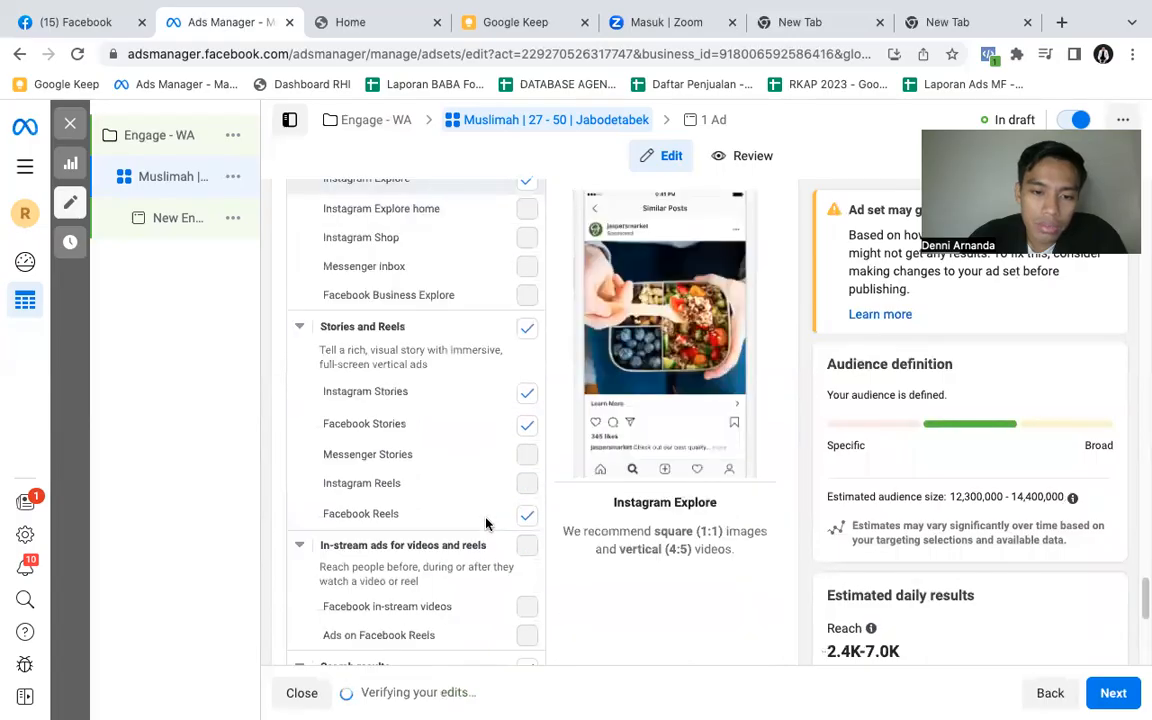
{"action": "scroll", "coordinate": [503, 525], "scroll_direction": "down", "scroll_amount": 1}
{"action": "scroll", "coordinate": [503, 535], "scroll_direction": "down", "scroll_amount": 1}
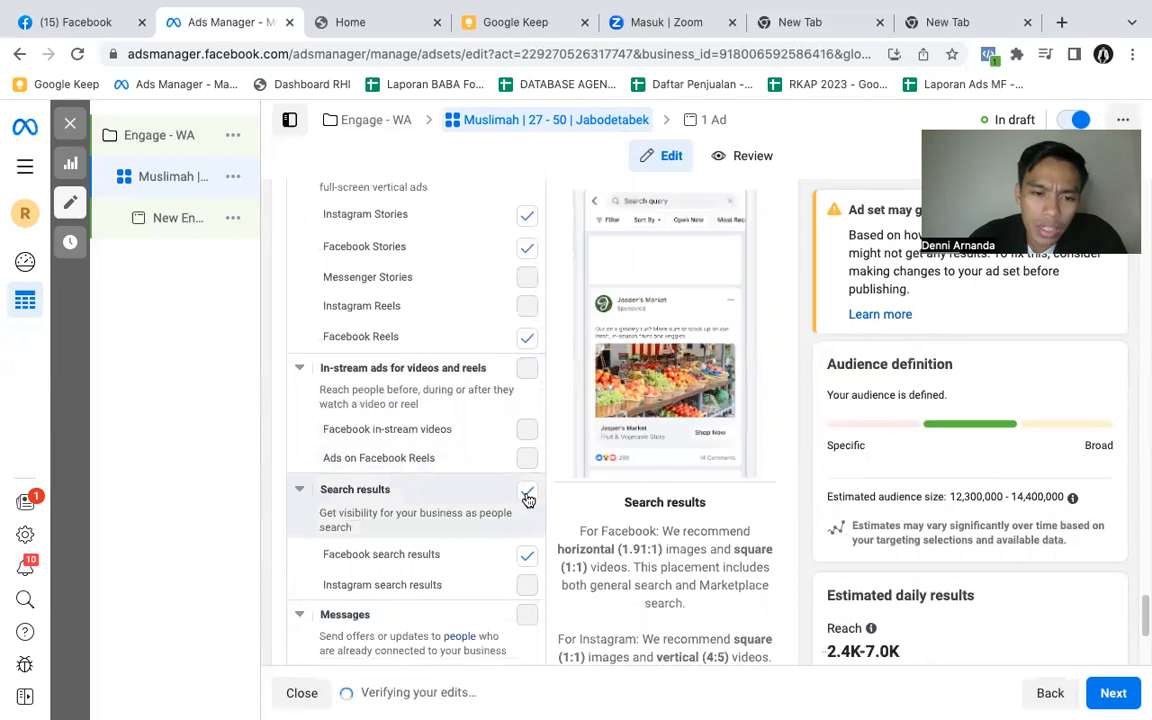
{"action": "left_click", "coordinate": [527, 496]}
{"action": "scroll", "coordinate": [445, 571], "scroll_direction": "down", "scroll_amount": 2}
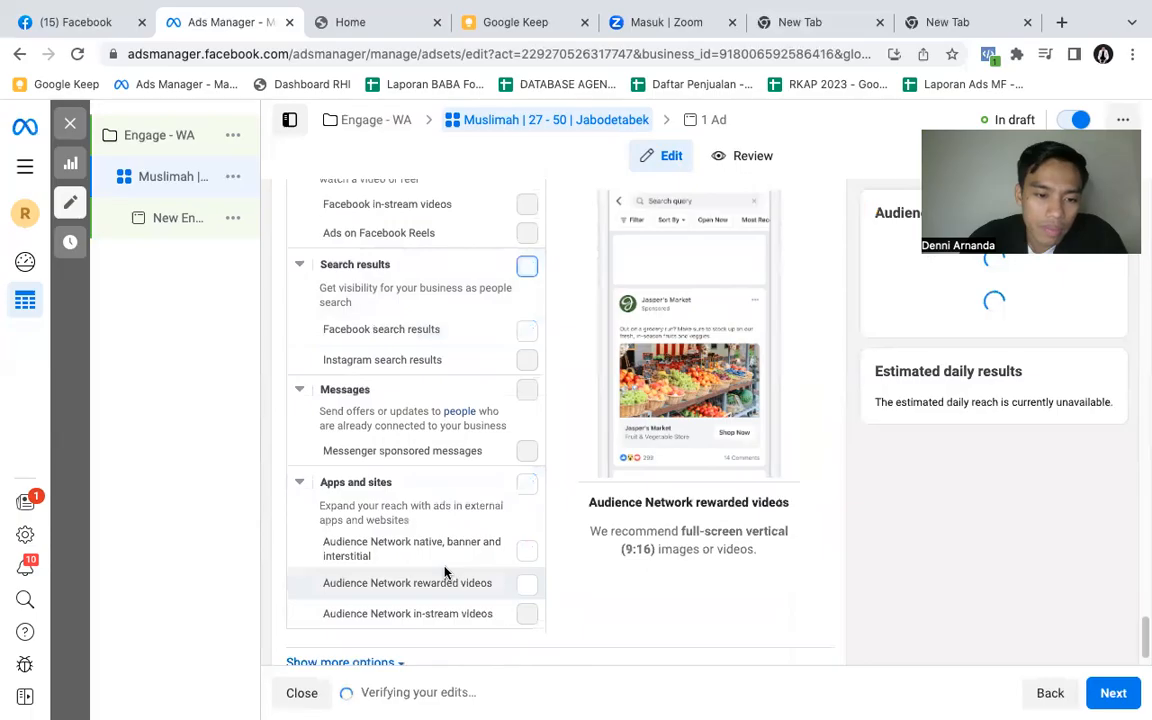
{"action": "scroll", "coordinate": [463, 540], "scroll_direction": "up", "scroll_amount": 2}
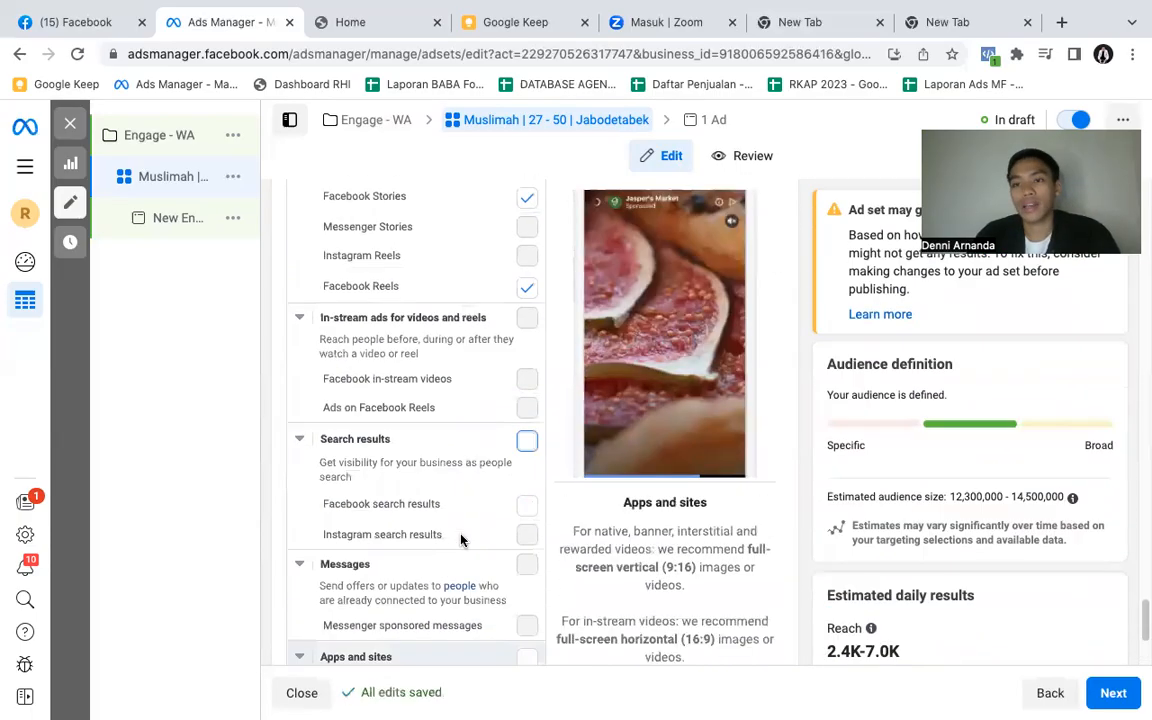
{"action": "scroll", "coordinate": [461, 540], "scroll_direction": "up", "scroll_amount": 2}
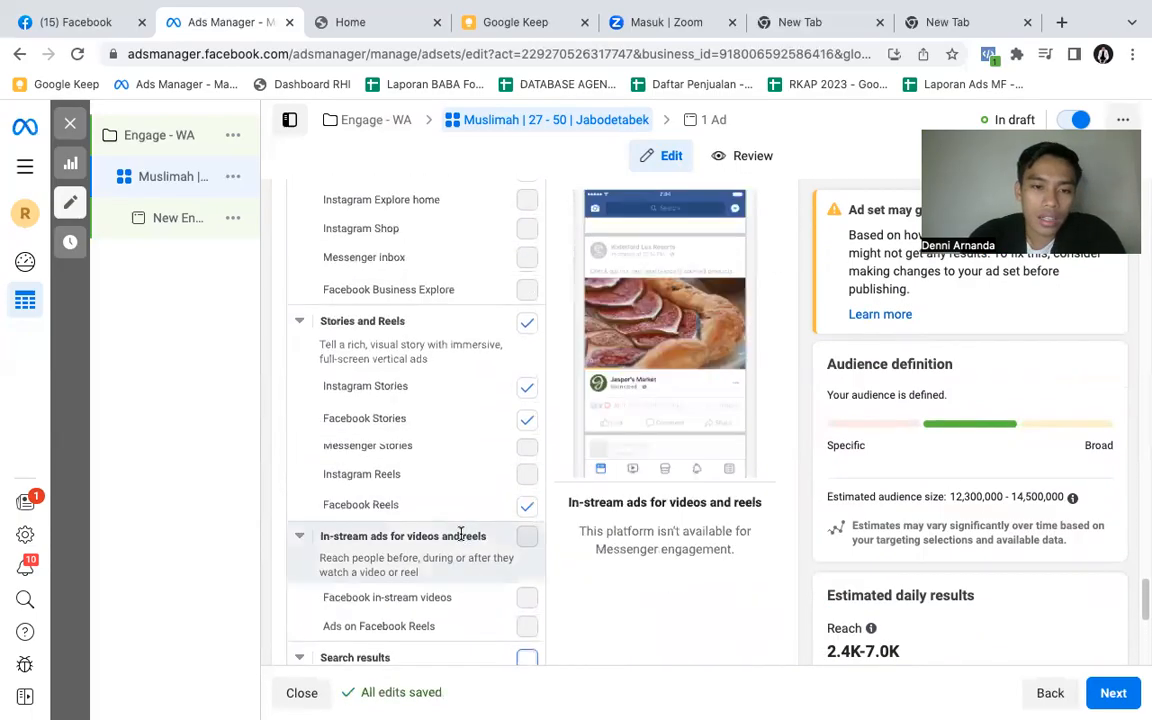
- Review the ad set's manual placements, from the platforms and feeds through stories, search results, messages, and apps and sites
{"action": "scroll", "coordinate": [461, 533], "scroll_direction": "up", "scroll_amount": 2}
{"action": "scroll", "coordinate": [390, 427], "scroll_direction": "up", "scroll_amount": 1}
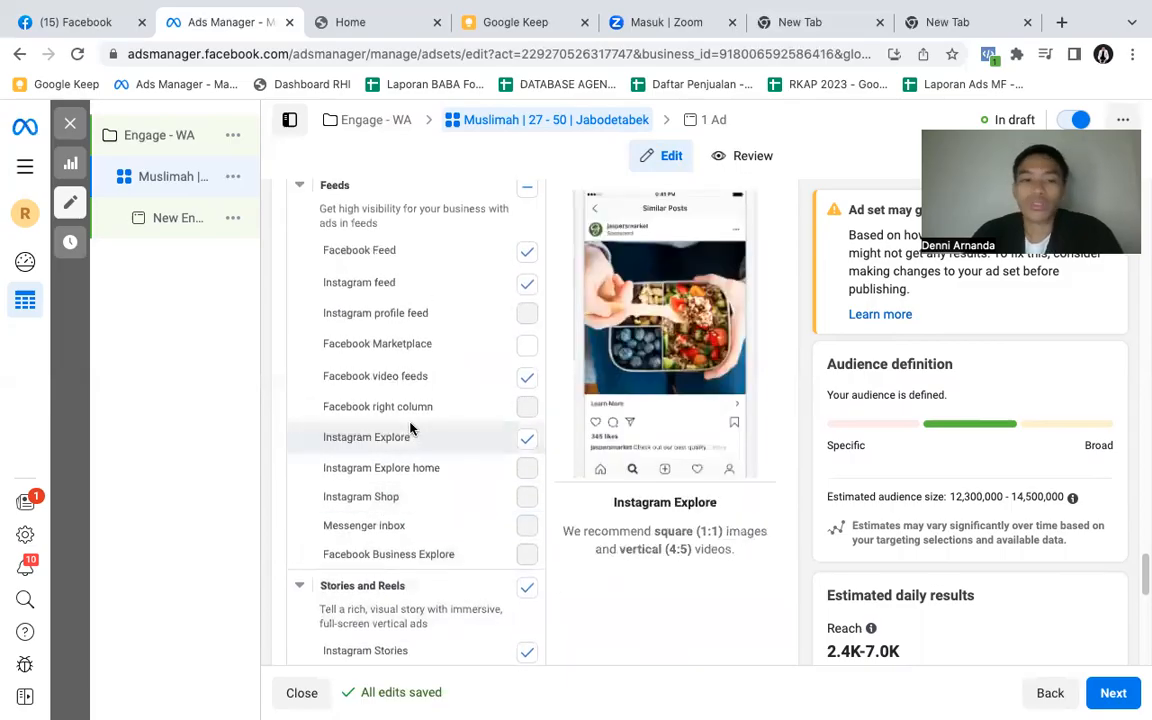
{"action": "scroll", "coordinate": [410, 423], "scroll_direction": "up", "scroll_amount": 2}
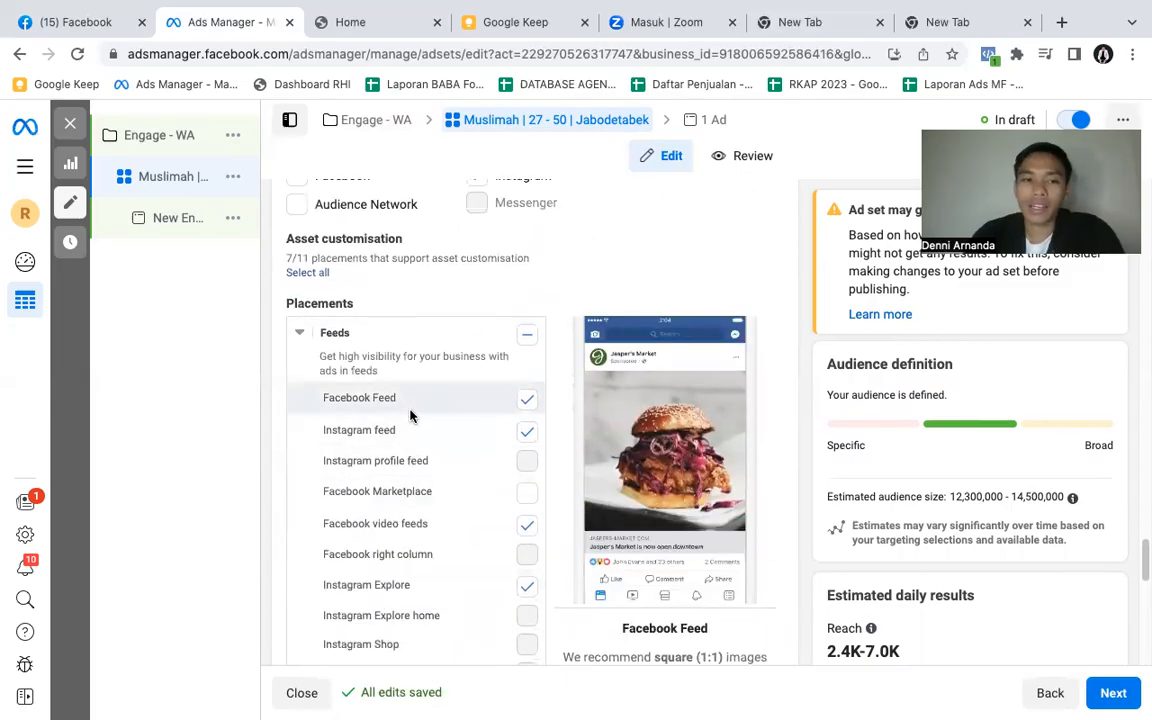
{"action": "scroll", "coordinate": [425, 432], "scroll_direction": "up", "scroll_amount": 2}
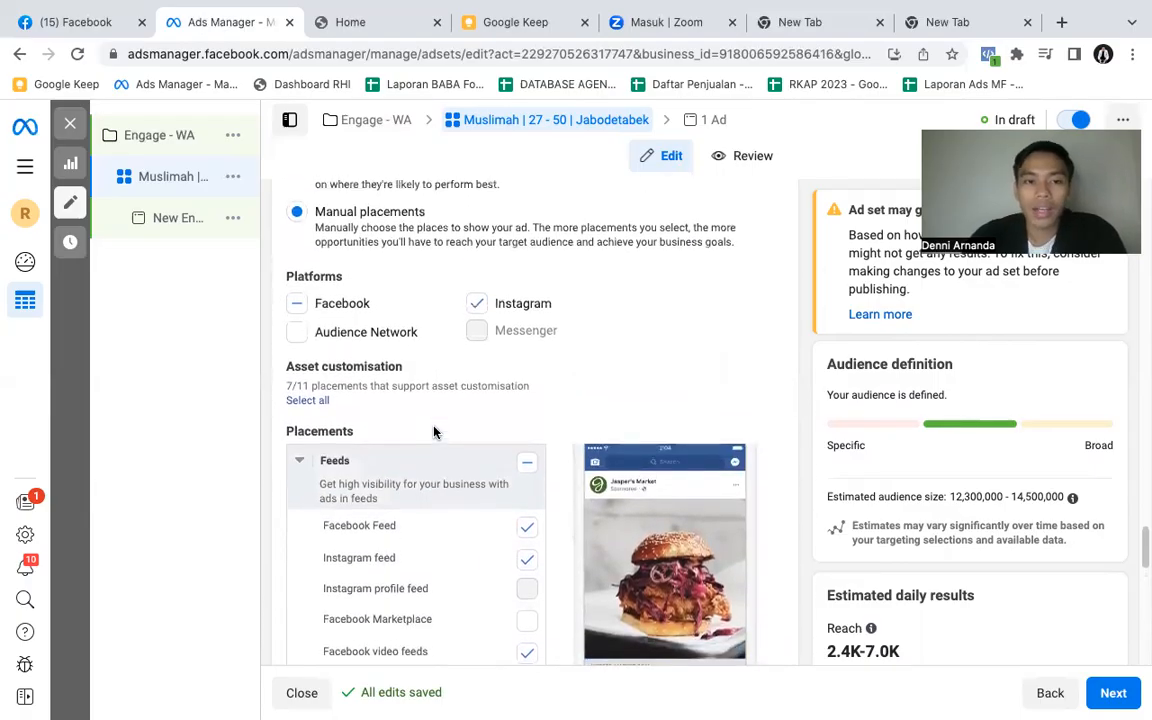
{"action": "scroll", "coordinate": [433, 431], "scroll_direction": "up", "scroll_amount": 2}
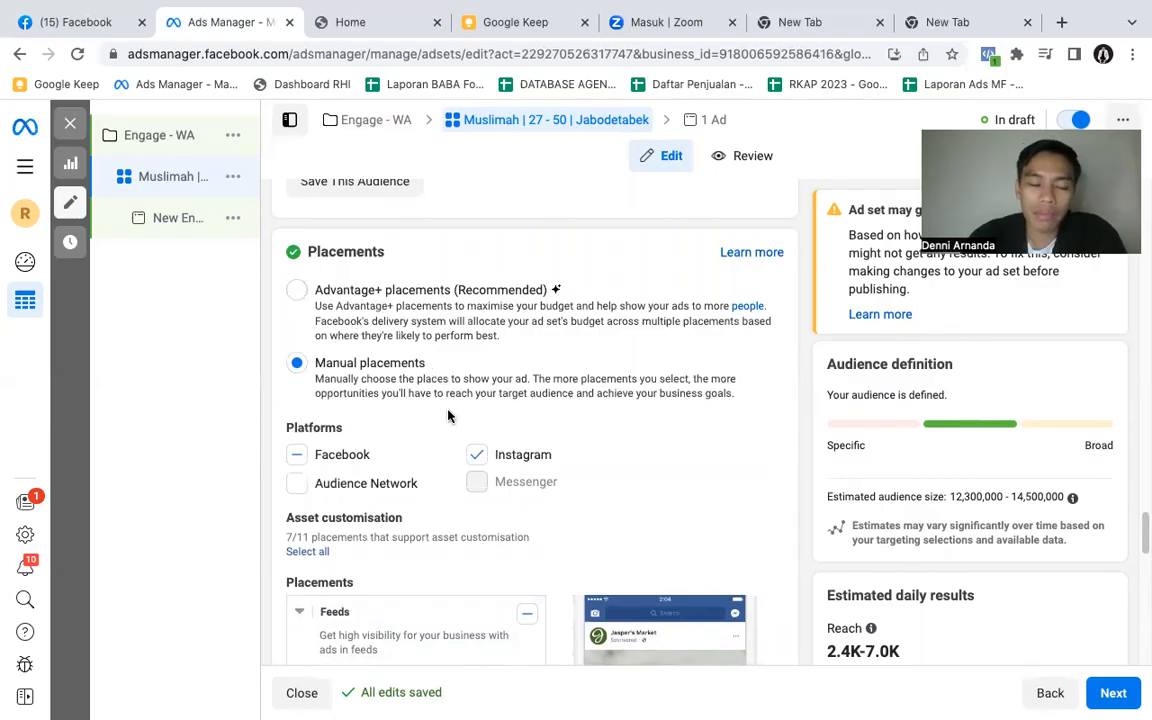
{"action": "scroll", "coordinate": [455, 401], "scroll_direction": "down", "scroll_amount": 1}
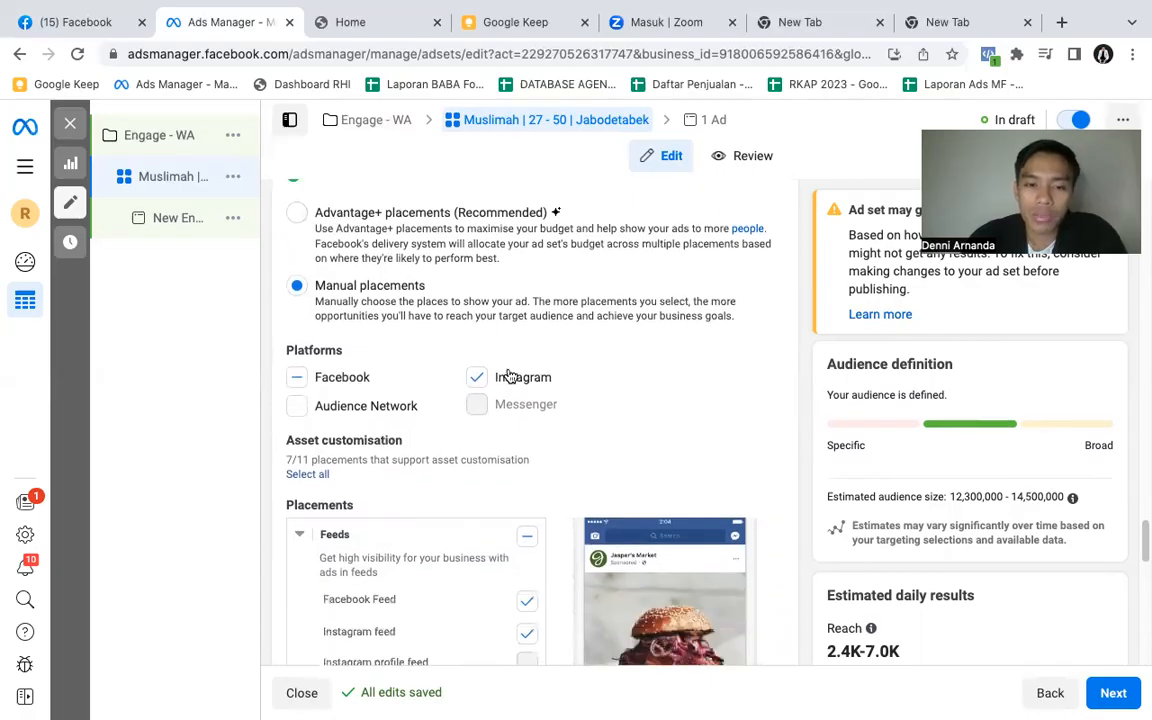
{"action": "scroll", "coordinate": [465, 497], "scroll_direction": "down", "scroll_amount": 7}
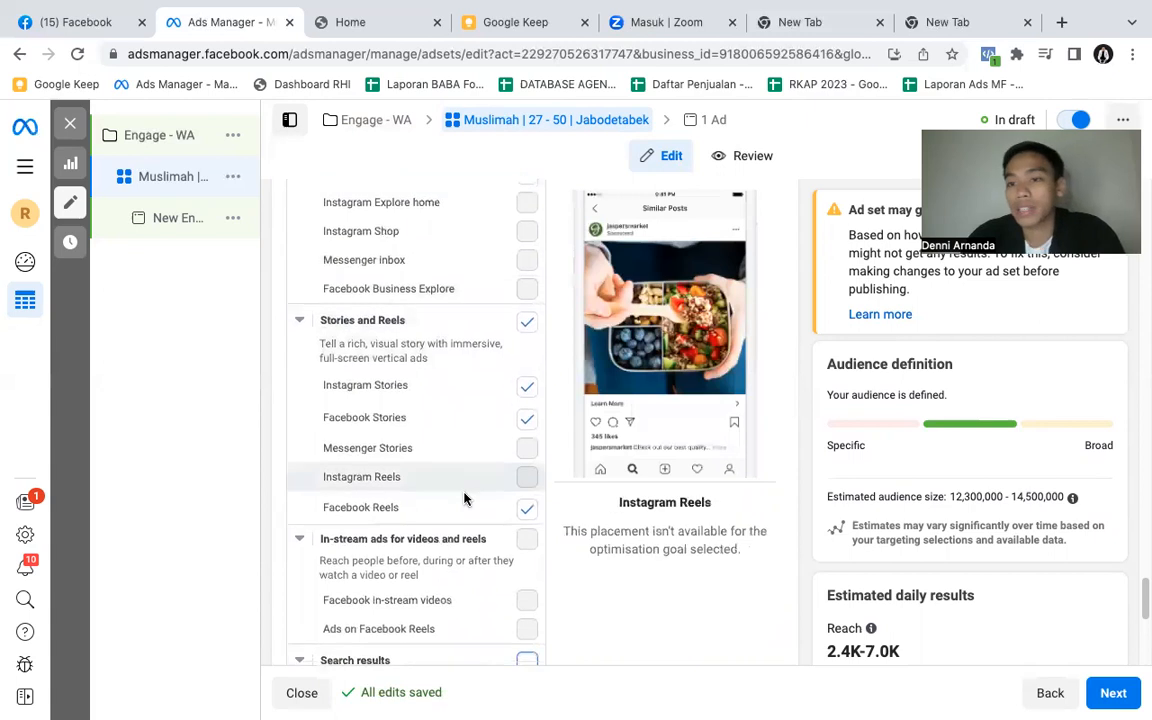
{"action": "scroll", "coordinate": [465, 497], "scroll_direction": "down", "scroll_amount": 2}
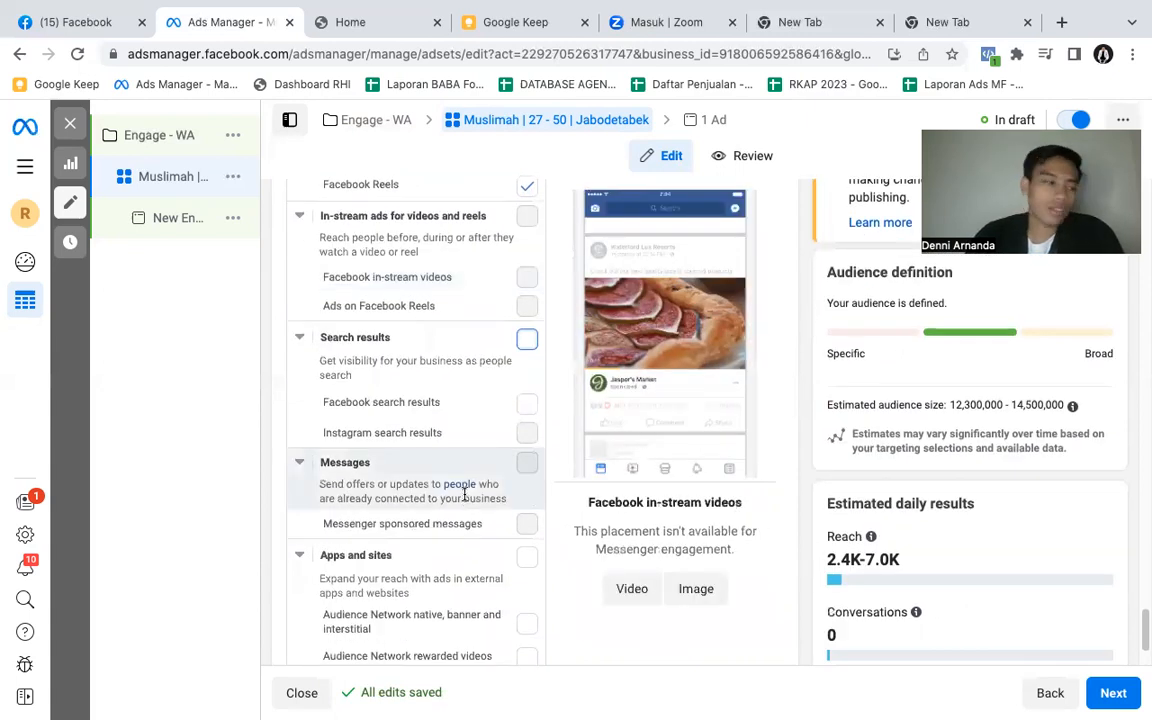
{"action": "scroll", "coordinate": [464, 493], "scroll_direction": "down", "scroll_amount": 1}
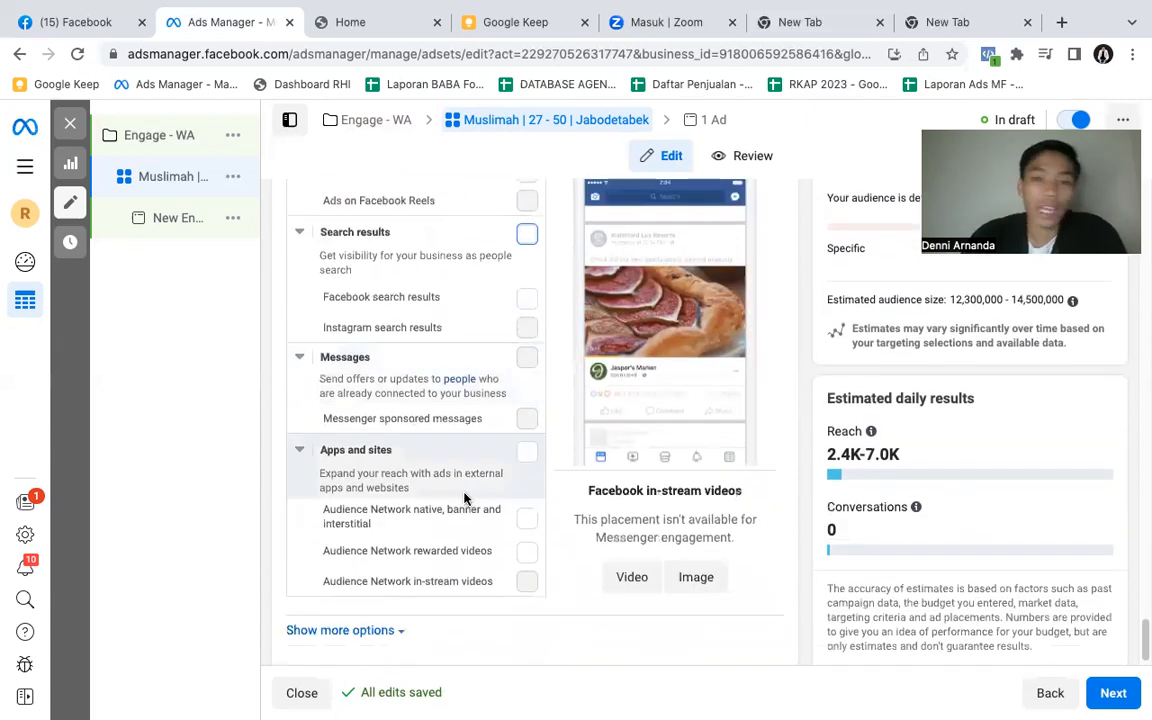
{"action": "scroll", "coordinate": [463, 497], "scroll_direction": "down", "scroll_amount": 1}
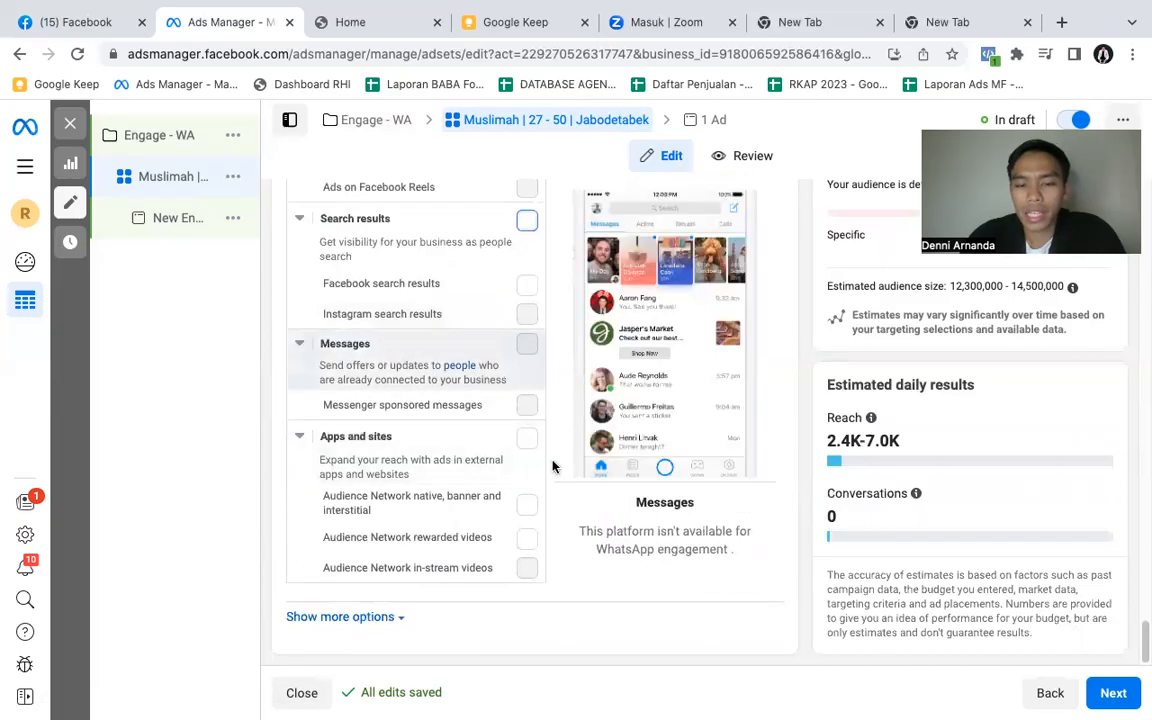
- Proceed to the ad level, rename the ad as Poster and dismiss the video creation recommendation
{"action": "left_click", "coordinate": [1122, 701]}
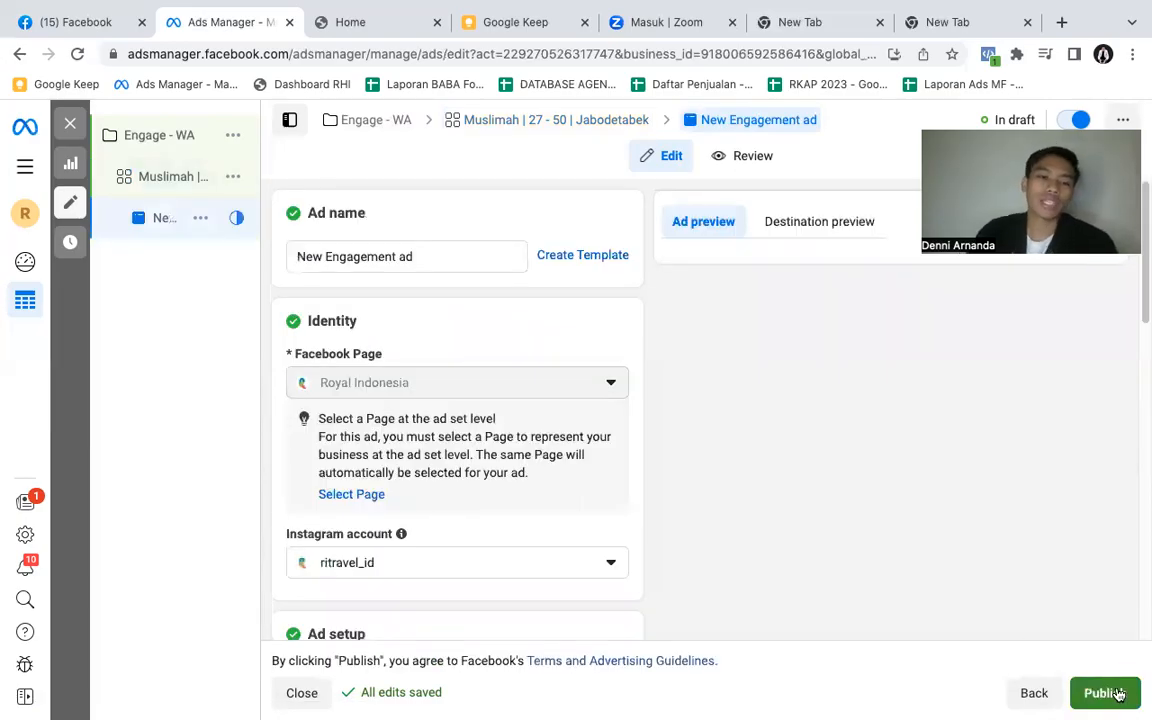
{"action": "left_click", "coordinate": [416, 256]}
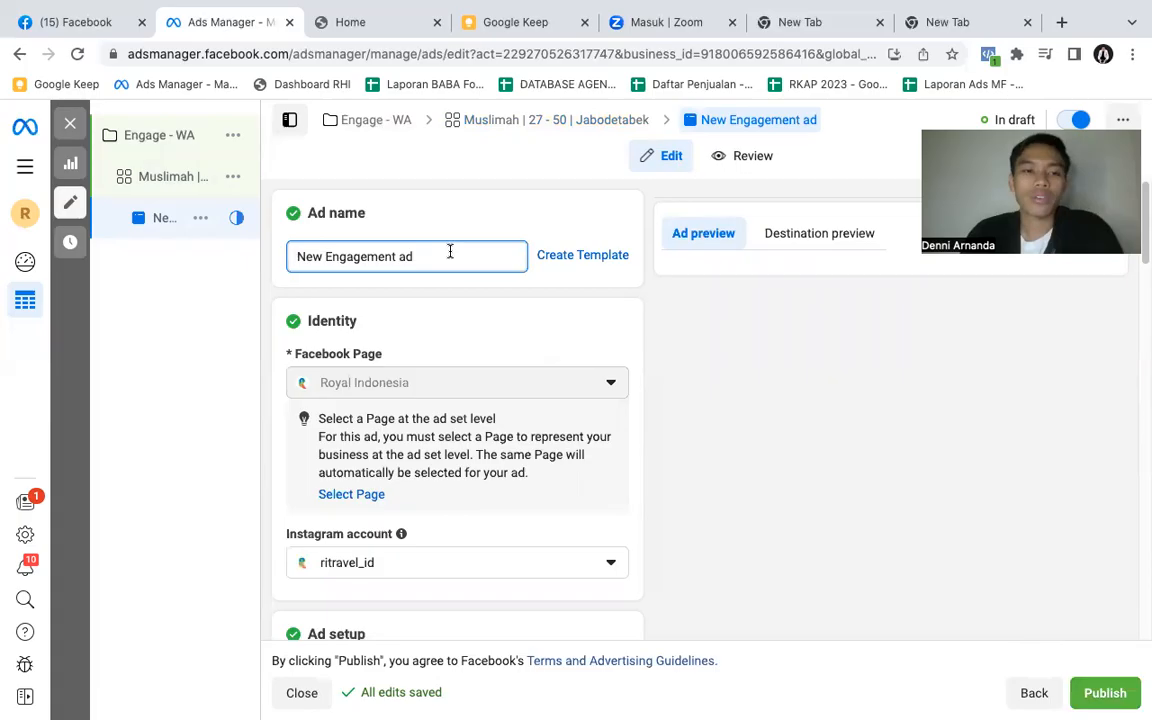
{"action": "triple_click", "coordinate": [450, 252]}
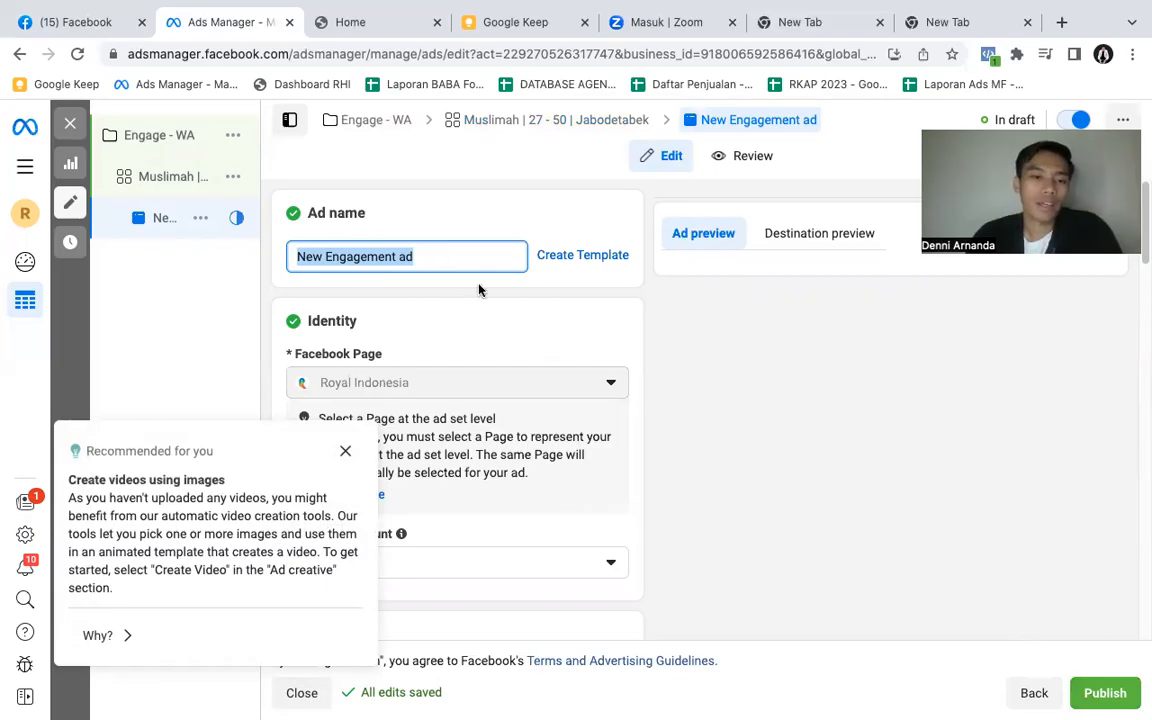
{"action": "left_click", "coordinate": [478, 287]}
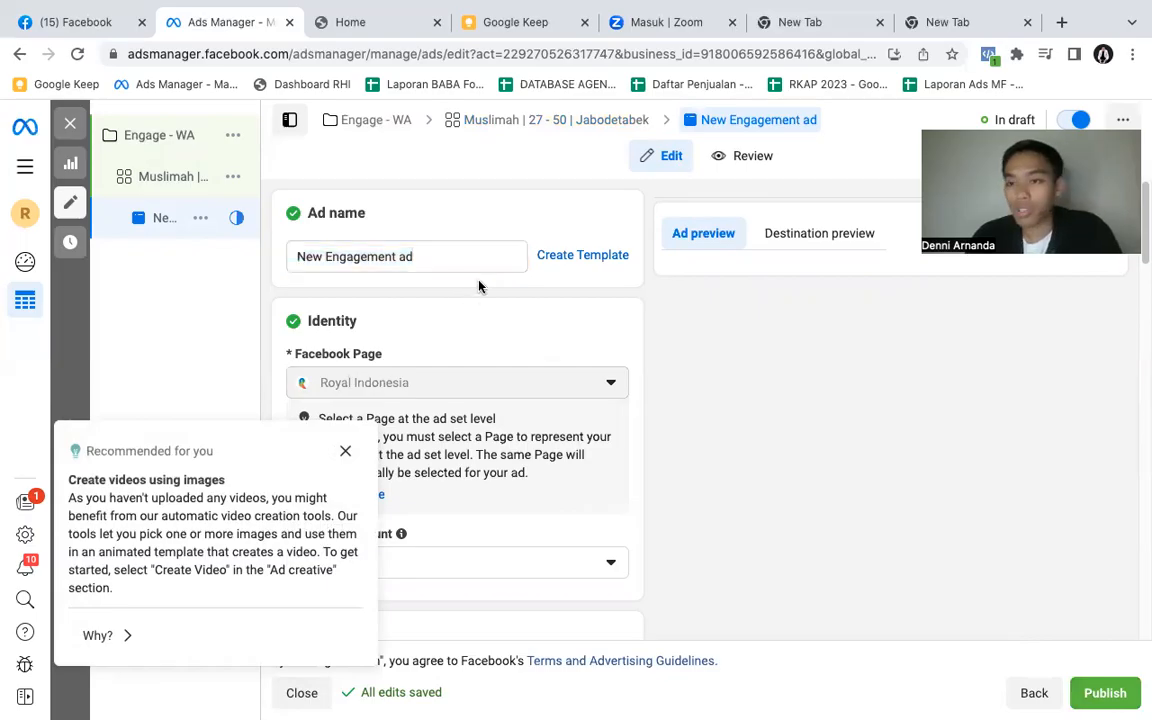
{"action": "triple_click", "coordinate": [429, 251]}
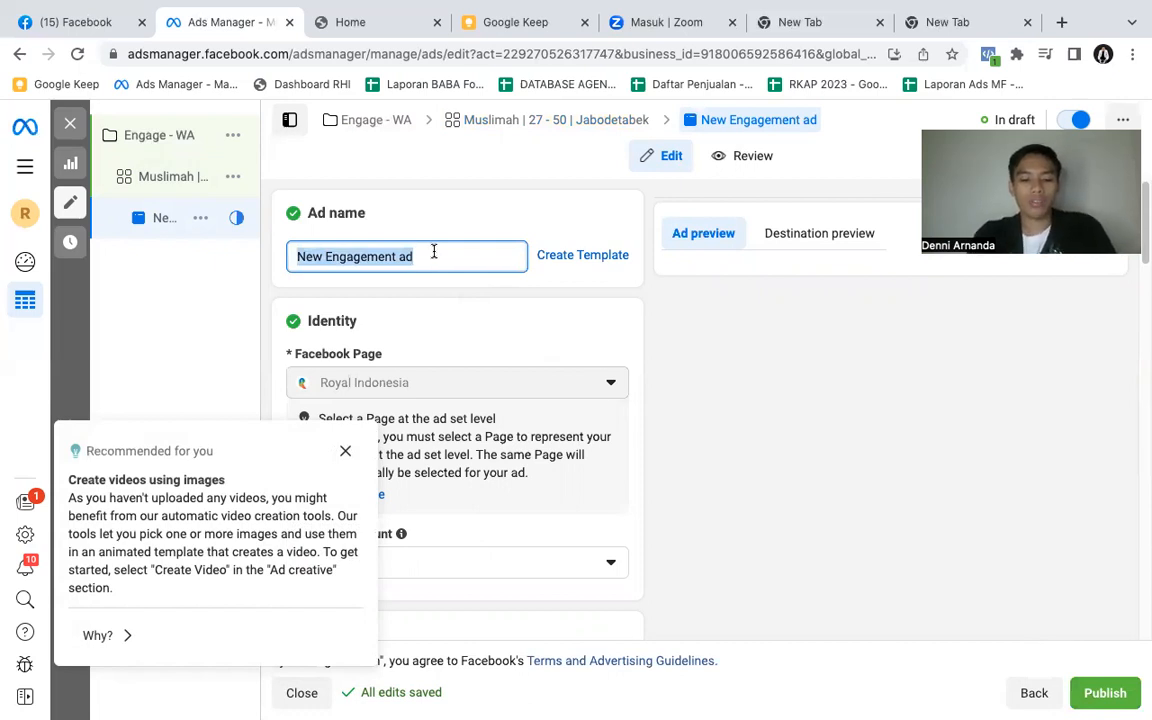
{"action": "type", "text": "Poster"}
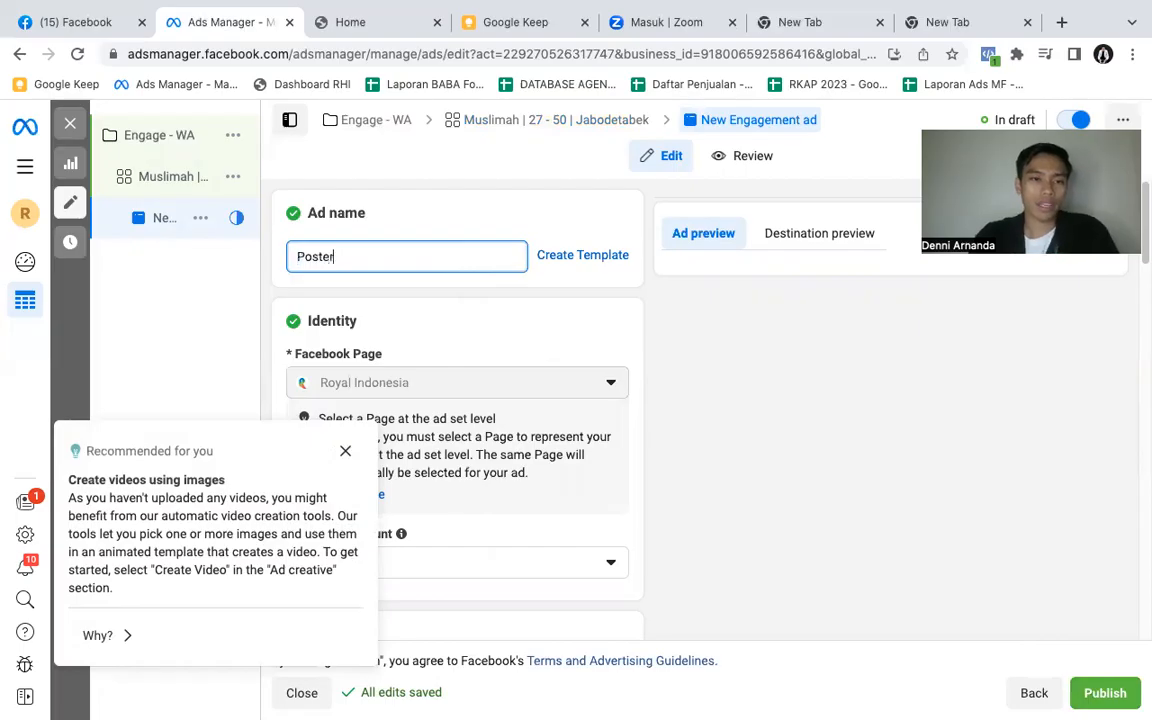
{"action": "left_click", "coordinate": [427, 220]}
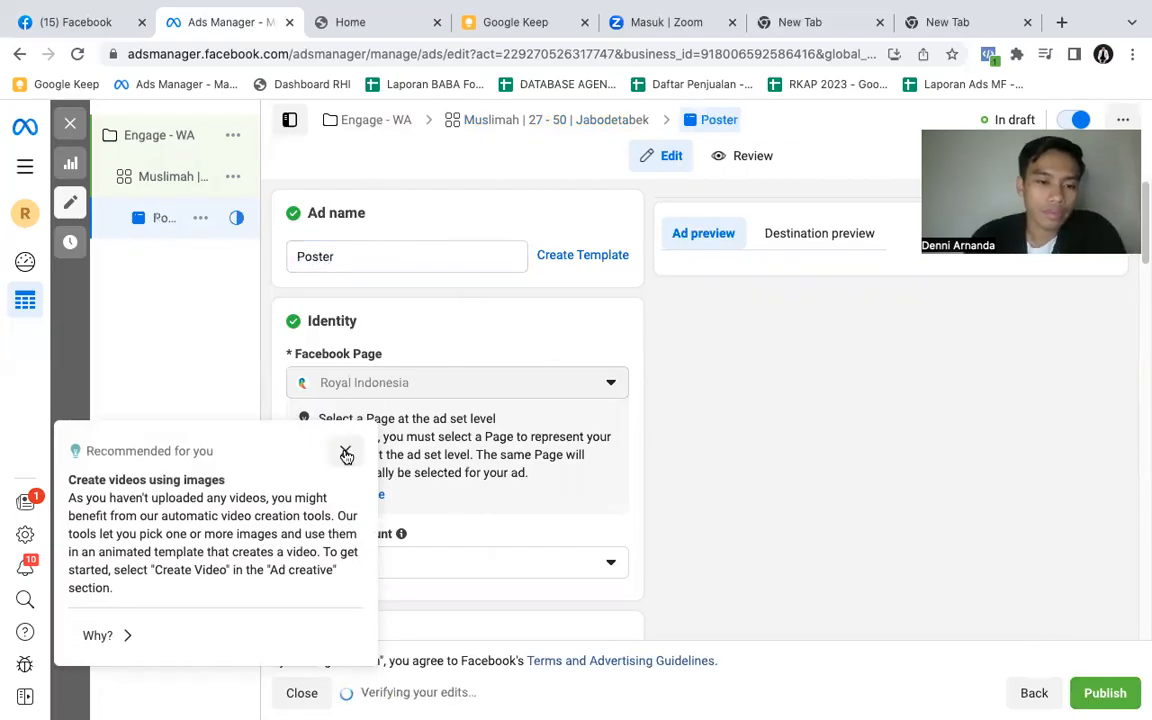
{"action": "left_click", "coordinate": [345, 453]}
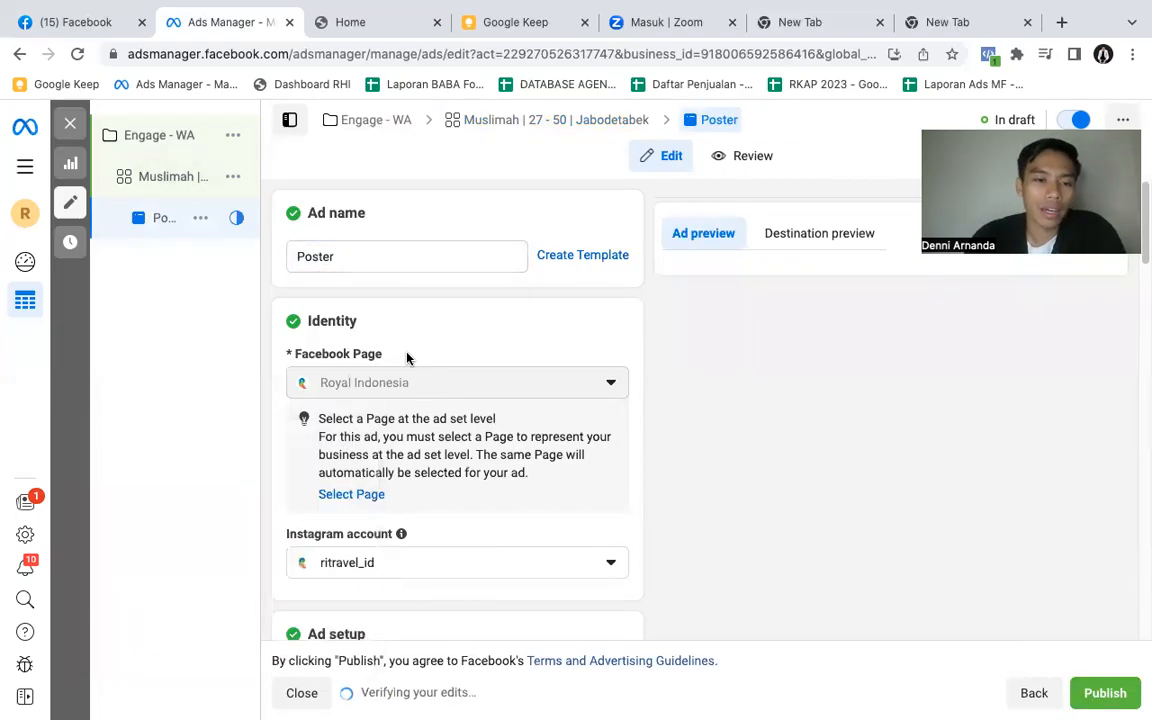
- Examine the ad's Facebook Page and Instagram account identity, its format options and the multi-advertiser setting
{"action": "scroll", "coordinate": [487, 394], "scroll_direction": "down", "scroll_amount": 1}
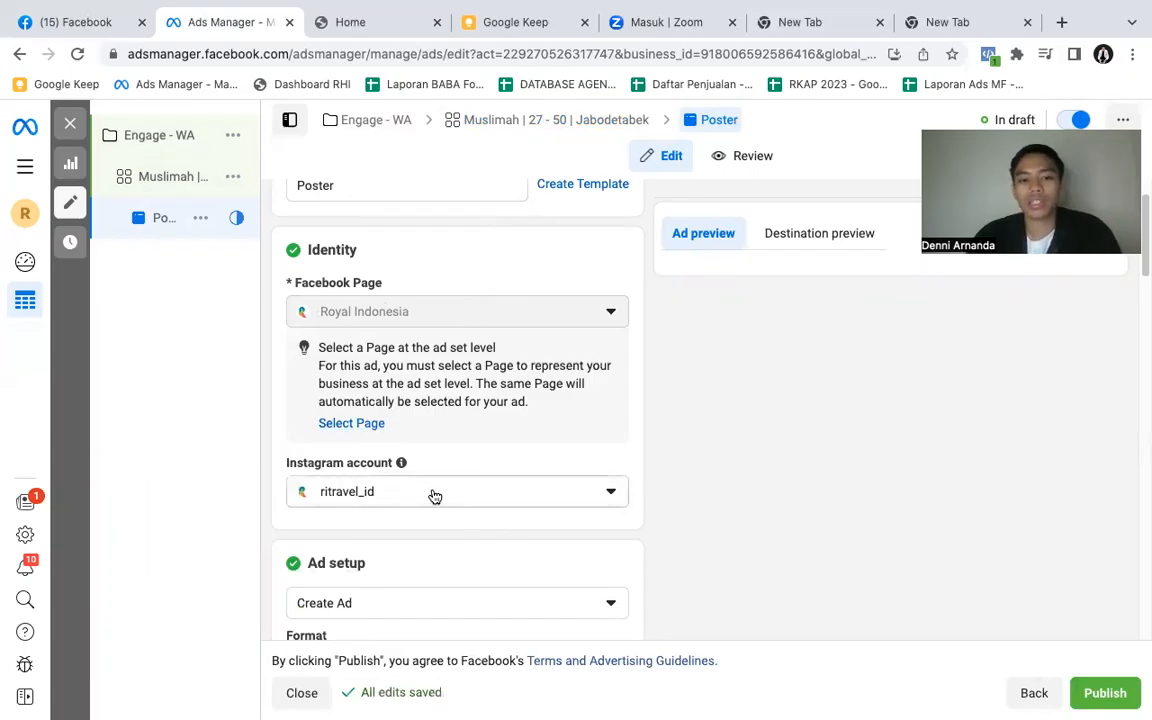
{"action": "scroll", "coordinate": [465, 430], "scroll_direction": "down", "scroll_amount": 3}
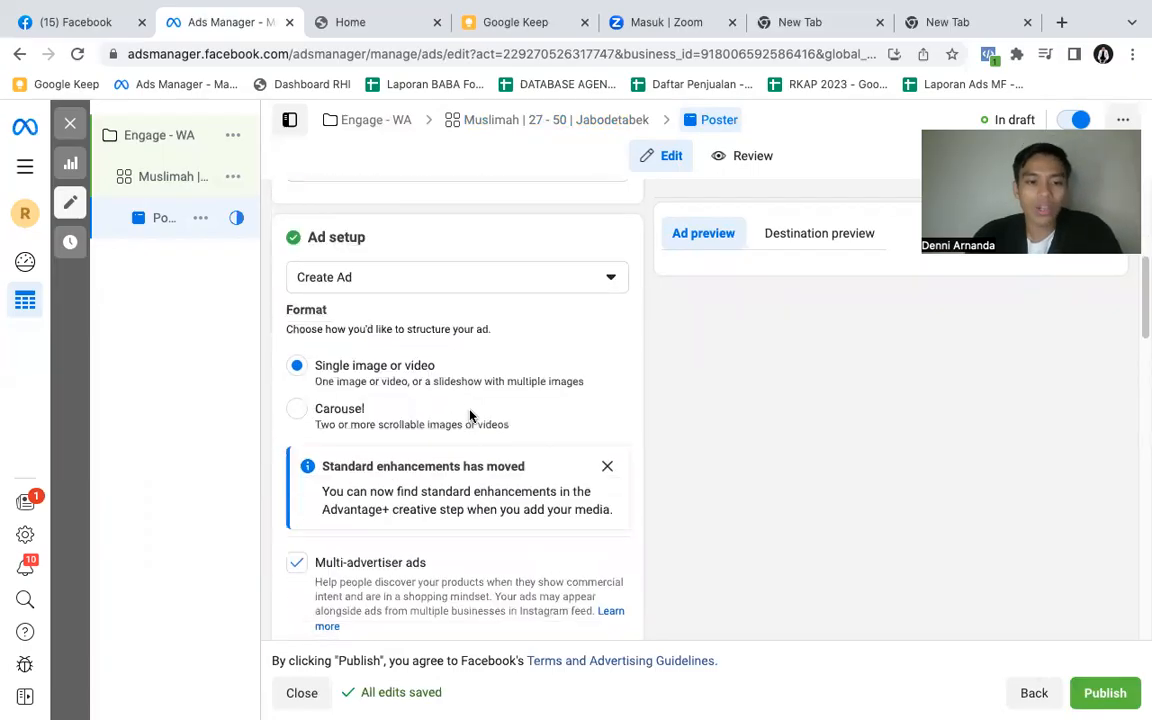
{"action": "scroll", "coordinate": [472, 417], "scroll_direction": "down", "scroll_amount": 1}
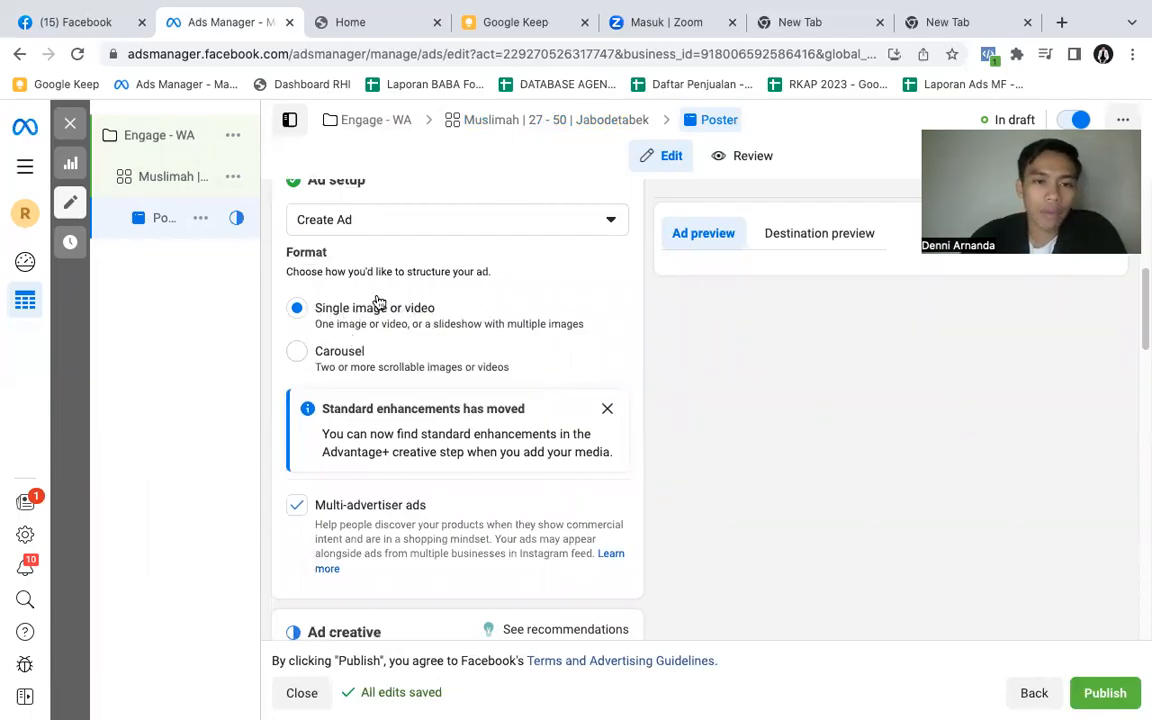
{"action": "scroll", "coordinate": [478, 326], "scroll_direction": "down", "scroll_amount": 3}
{"action": "scroll", "coordinate": [478, 326], "scroll_direction": "up", "scroll_amount": 2}
{"action": "scroll", "coordinate": [478, 326], "scroll_direction": "up", "scroll_amount": 1}
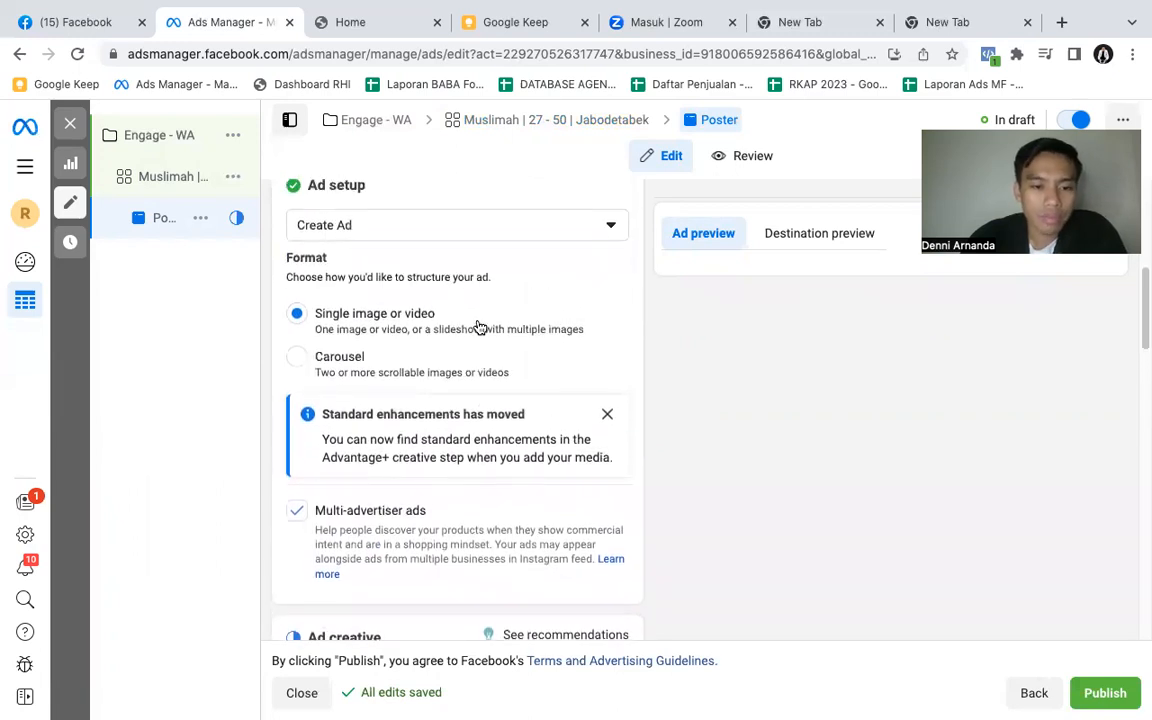
{"action": "scroll", "coordinate": [478, 325], "scroll_direction": "down", "scroll_amount": 1}
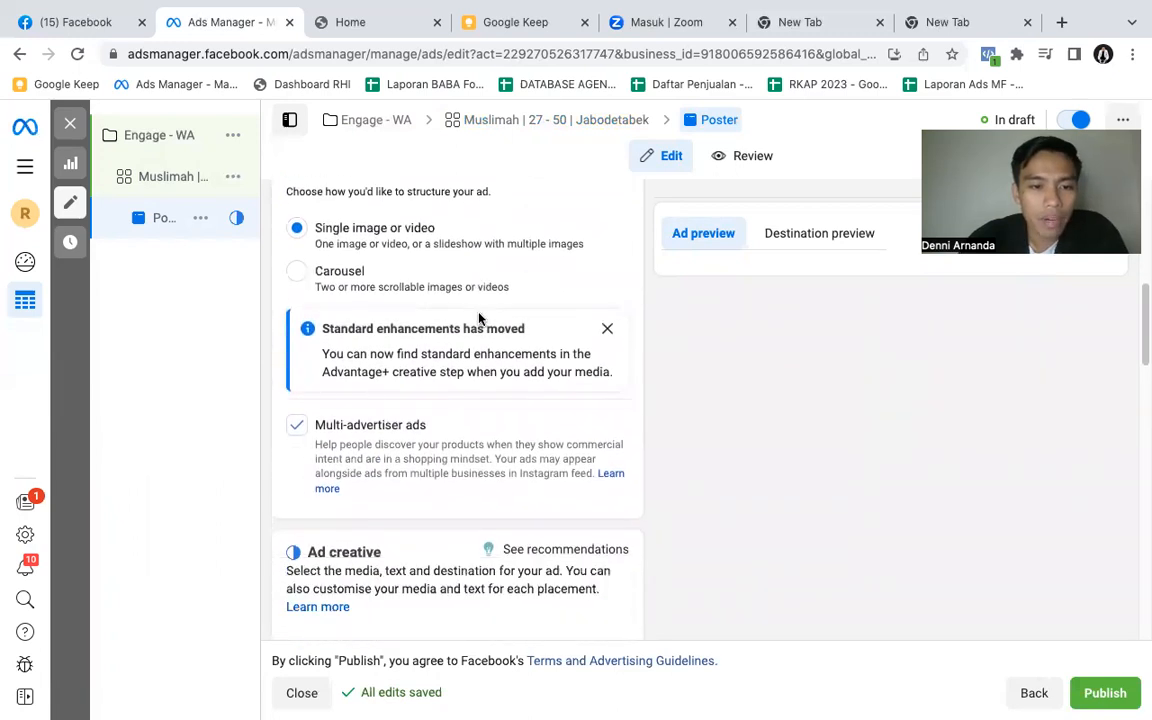
{"action": "scroll", "coordinate": [478, 318], "scroll_direction": "up", "scroll_amount": 1}
- Upload photo_2023-05-03 20.49.55.jpeg from the Downloads folder as a new image for the ad creative
{"action": "scroll", "coordinate": [478, 318], "scroll_direction": "down", "scroll_amount": 3}
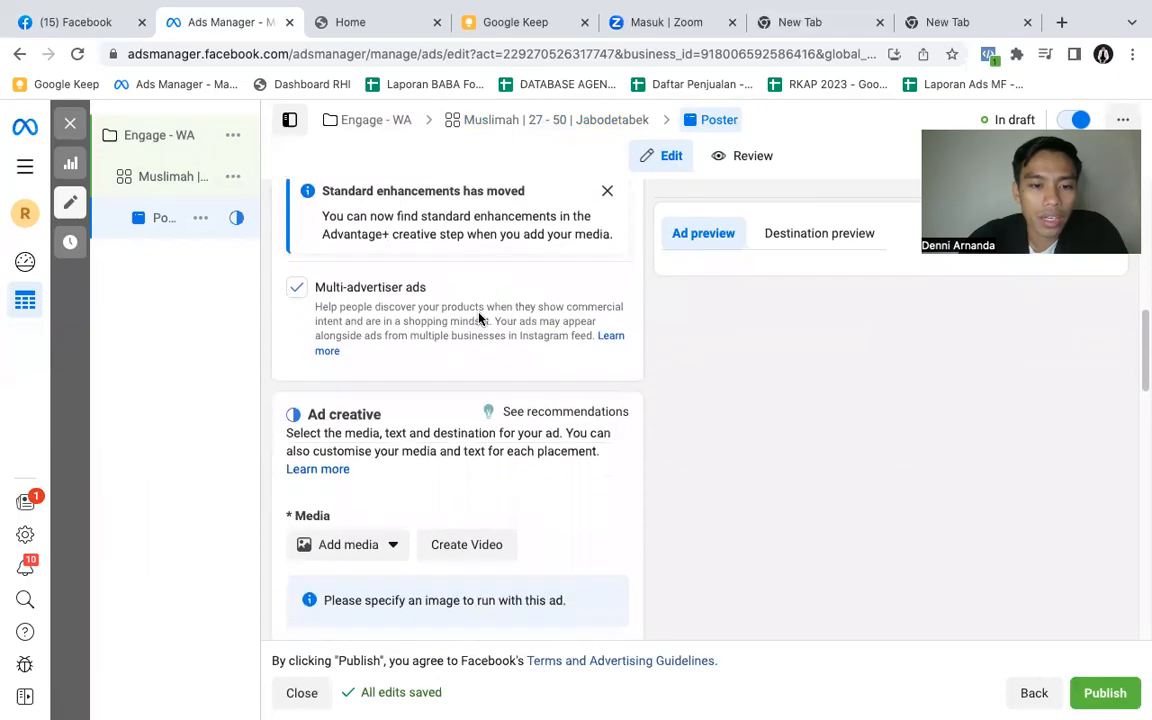
{"action": "scroll", "coordinate": [478, 318], "scroll_direction": "down", "scroll_amount": 2}
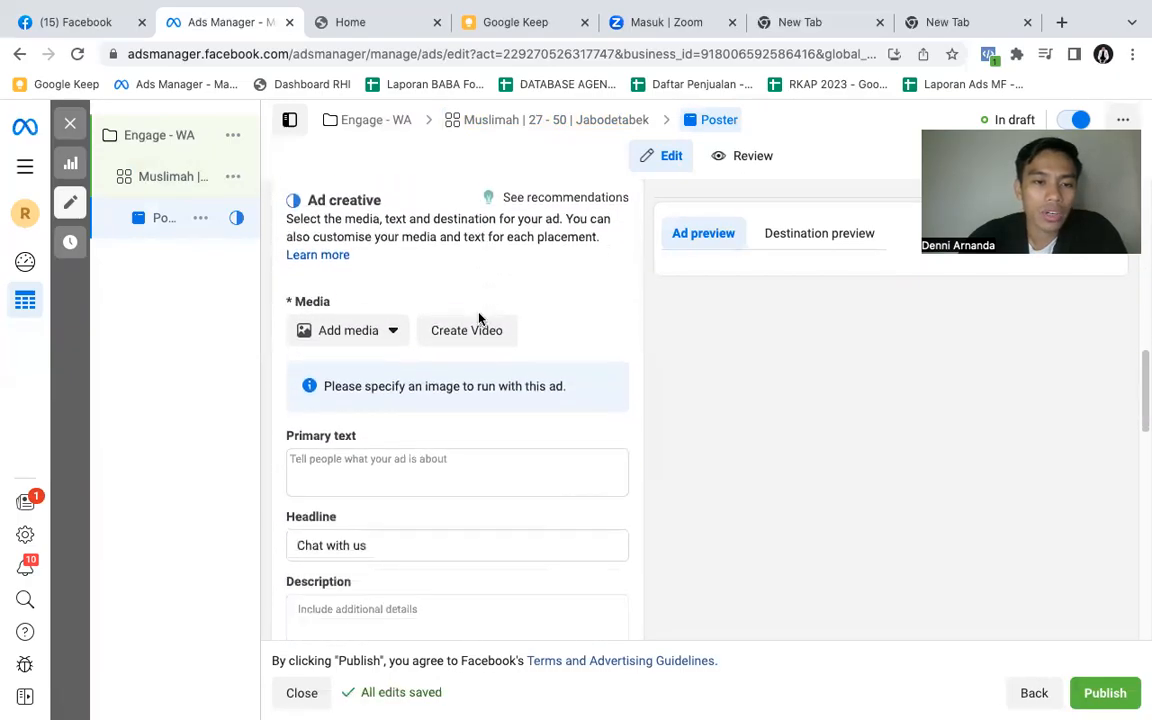
{"action": "left_click", "coordinate": [334, 330]}
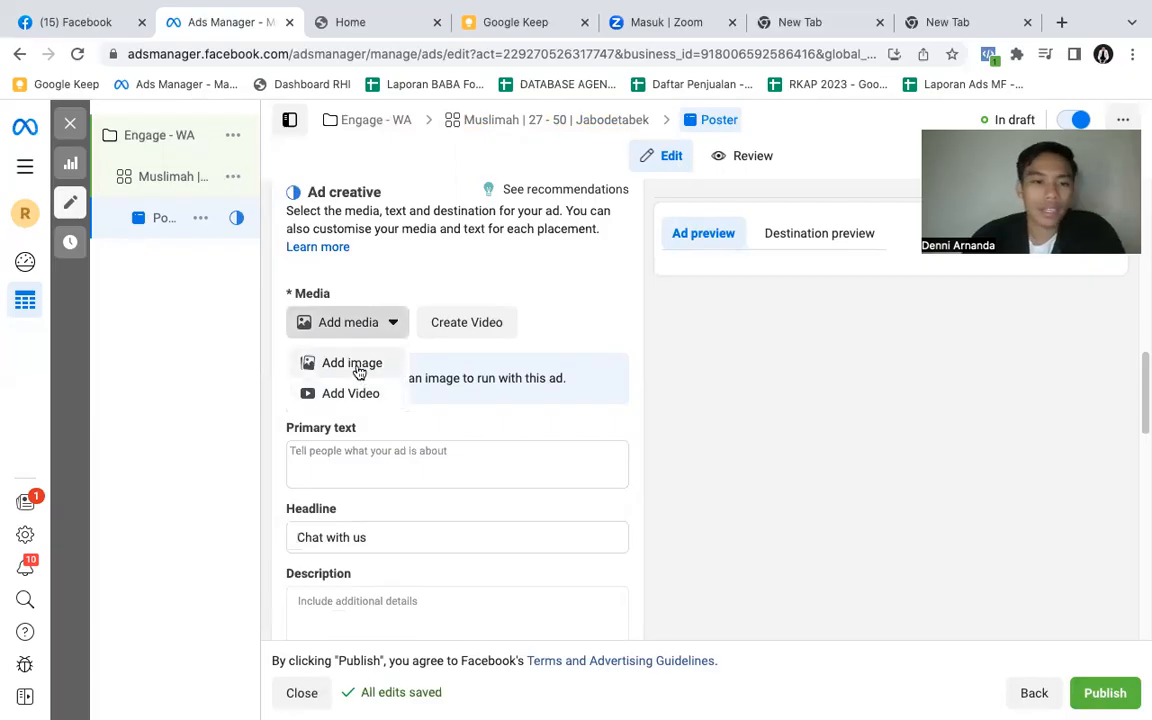
{"action": "left_click", "coordinate": [355, 366]}
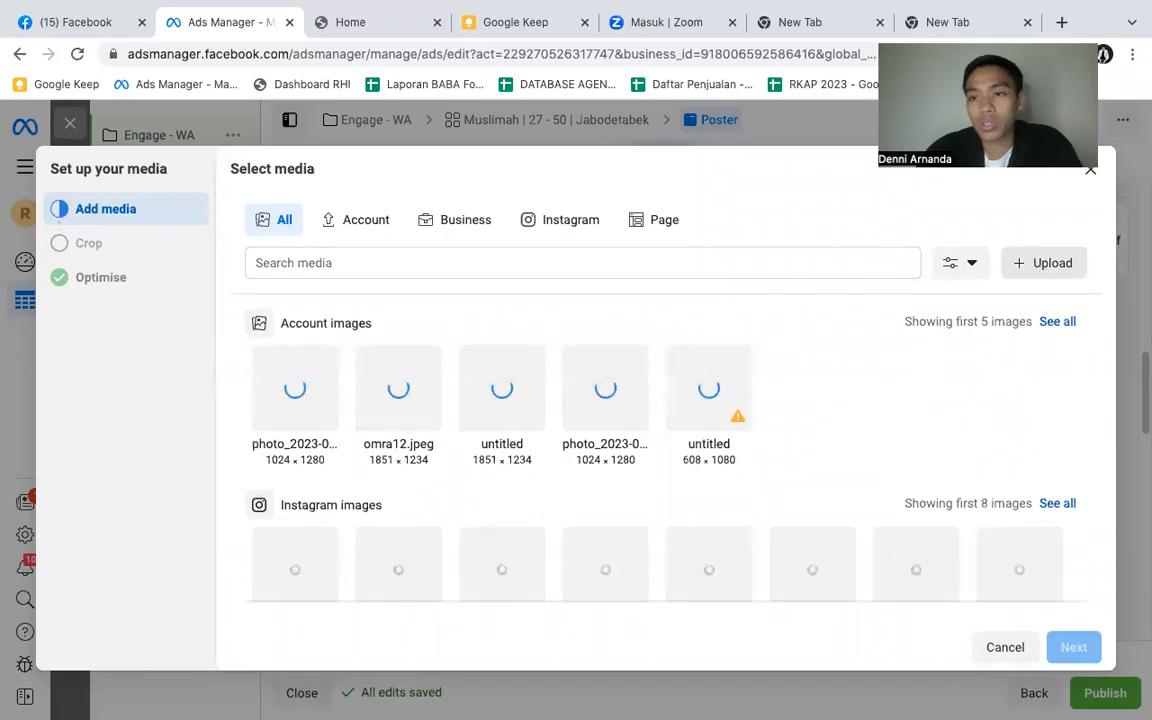
{"action": "left_click", "coordinate": [1044, 263]}
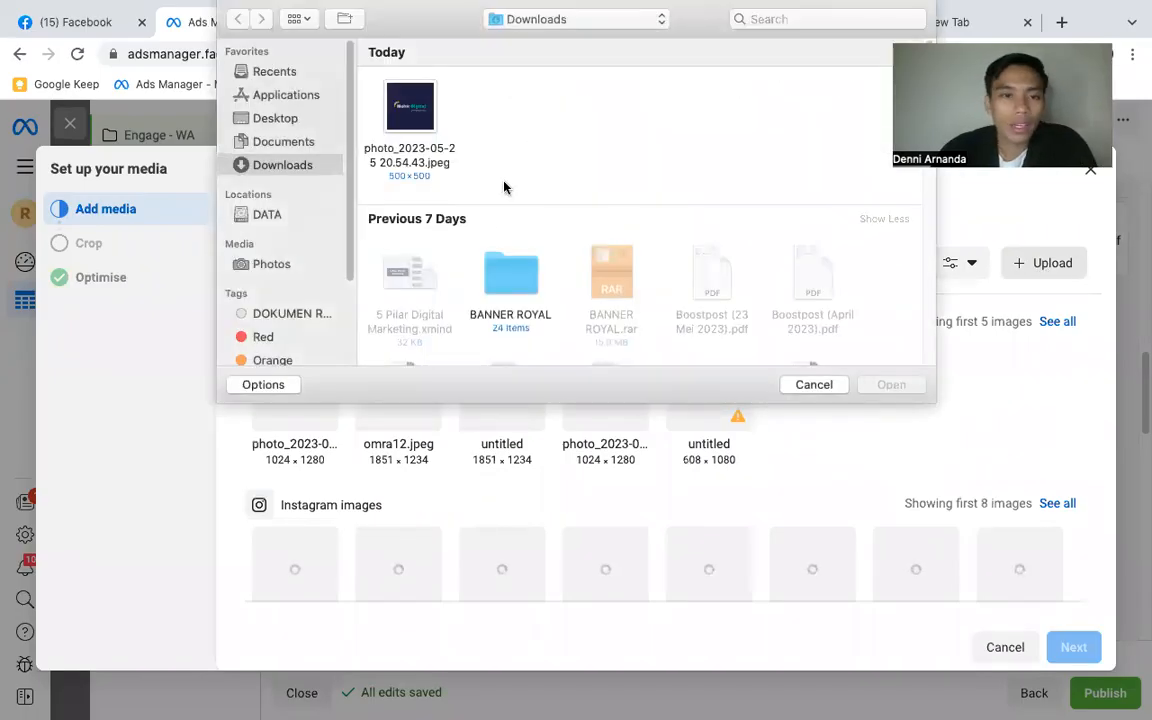
{"action": "scroll", "coordinate": [565, 210], "scroll_direction": "down", "scroll_amount": 6}
{"action": "scroll", "coordinate": [570, 217], "scroll_direction": "down", "scroll_amount": 5}
{"action": "left_click", "coordinate": [700, 268]}
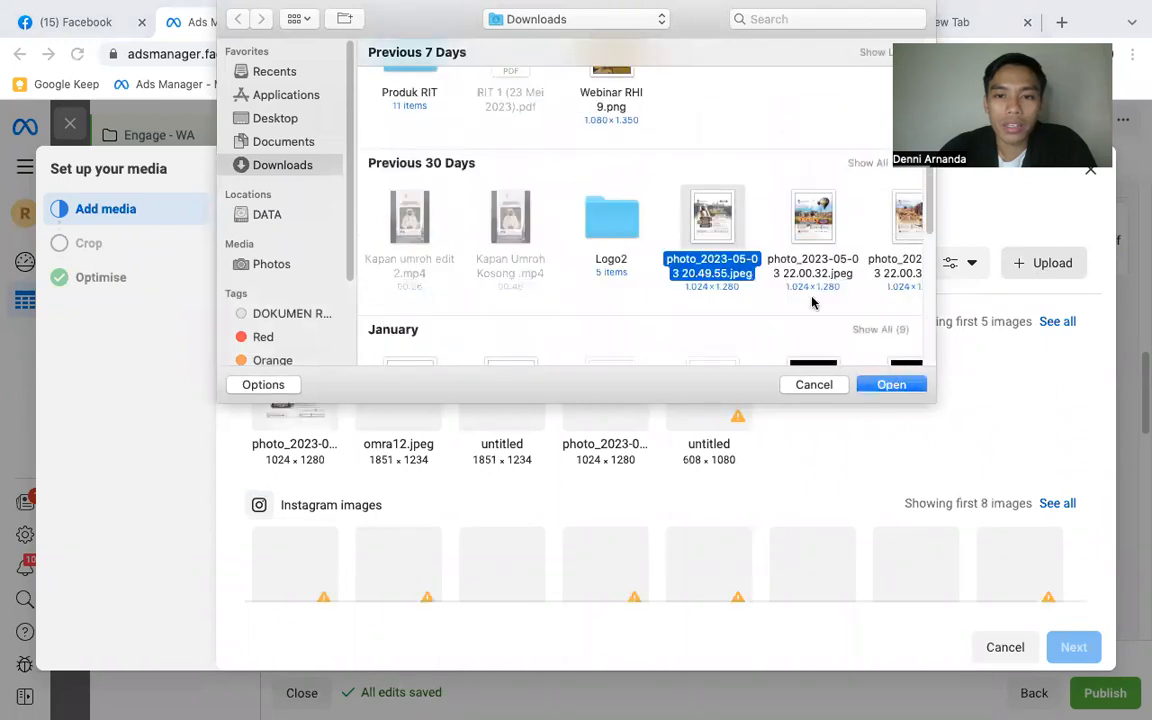
{"action": "left_click", "coordinate": [890, 384]}
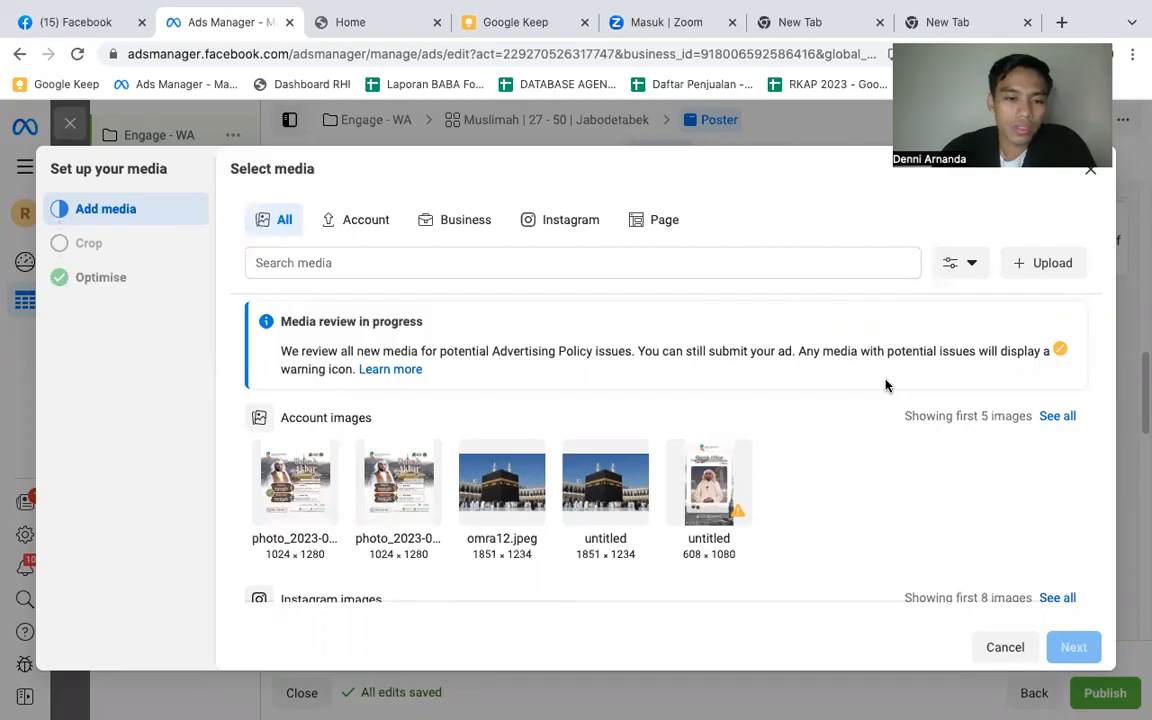
- Choose the newly uploaded poster as the ad's image and accept the original crops for Feeds and for Stories and Reels
{"action": "left_click", "coordinate": [303, 511]}
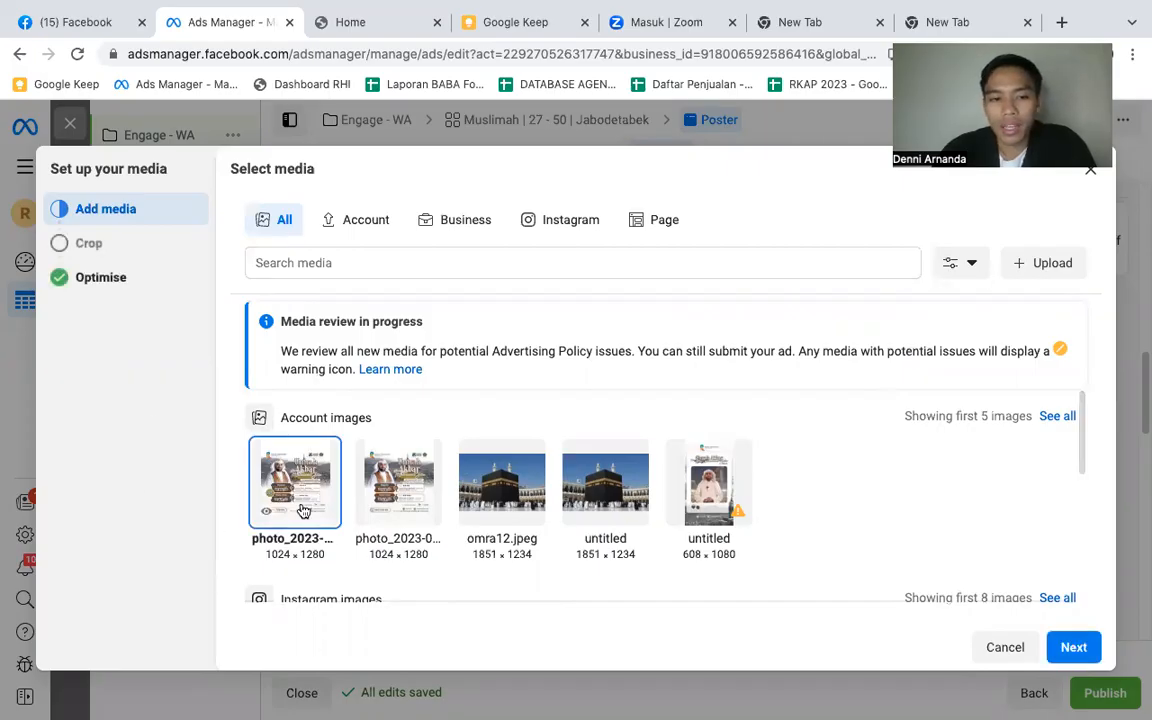
{"action": "left_click", "coordinate": [1067, 648]}
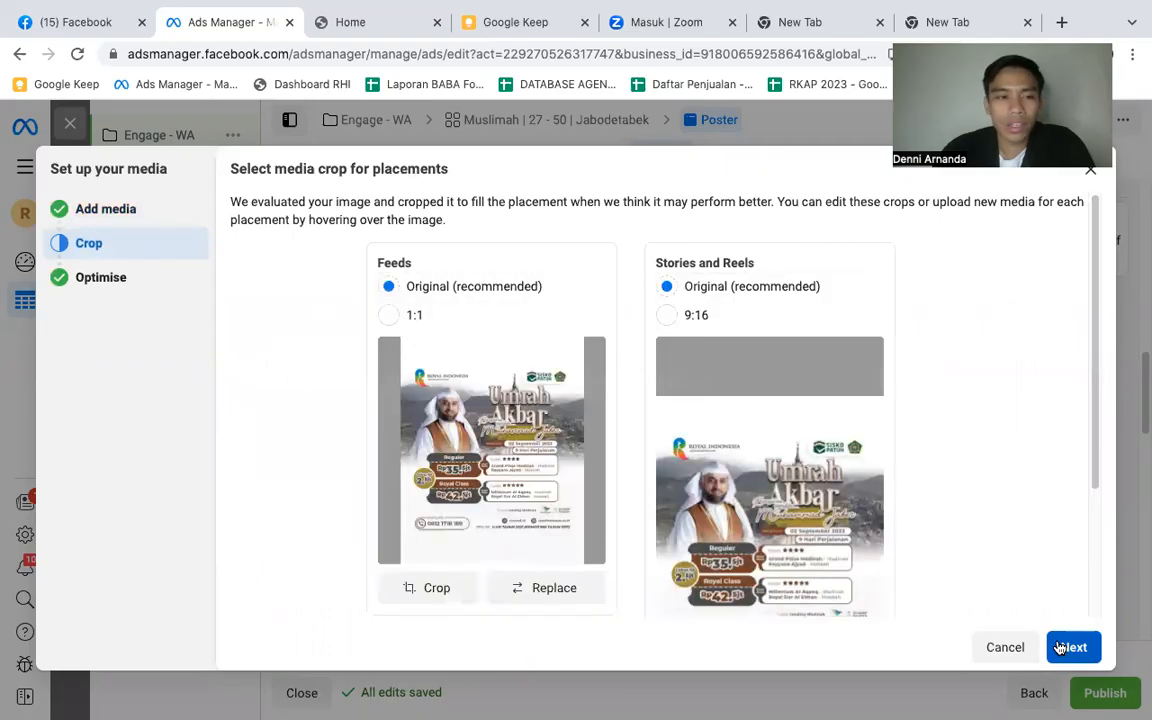
{"action": "scroll", "coordinate": [407, 406], "scroll_direction": "down", "scroll_amount": 3}
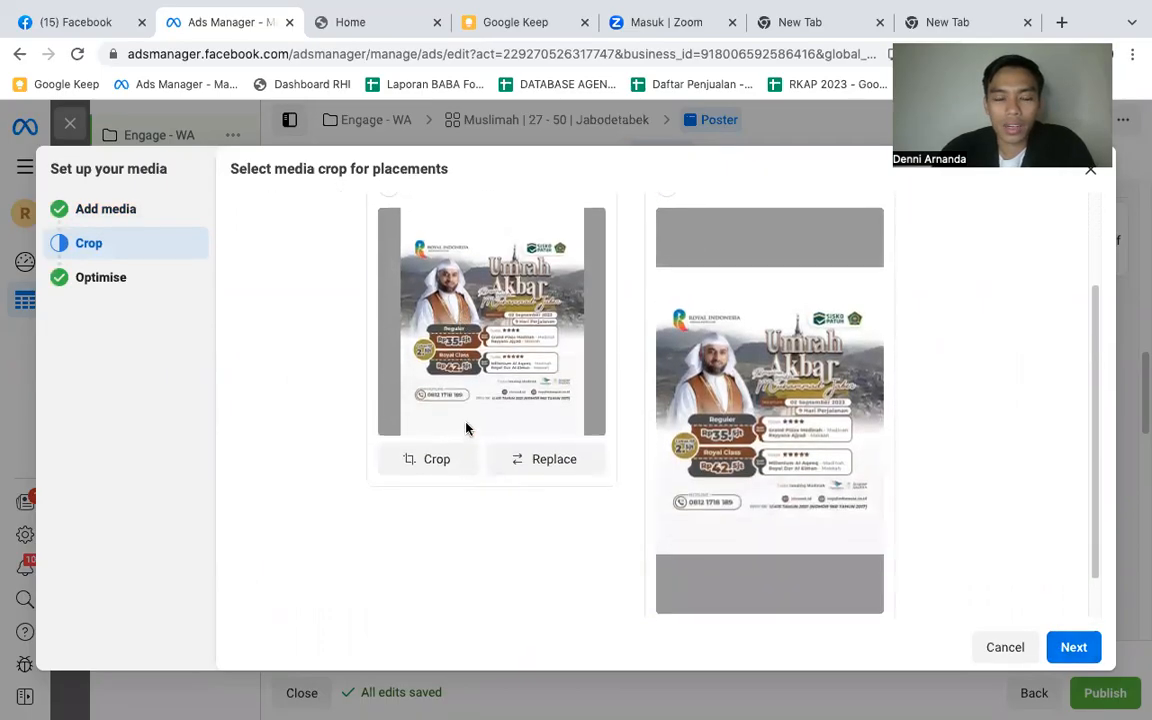
{"action": "scroll", "coordinate": [407, 406], "scroll_direction": "up", "scroll_amount": 3}
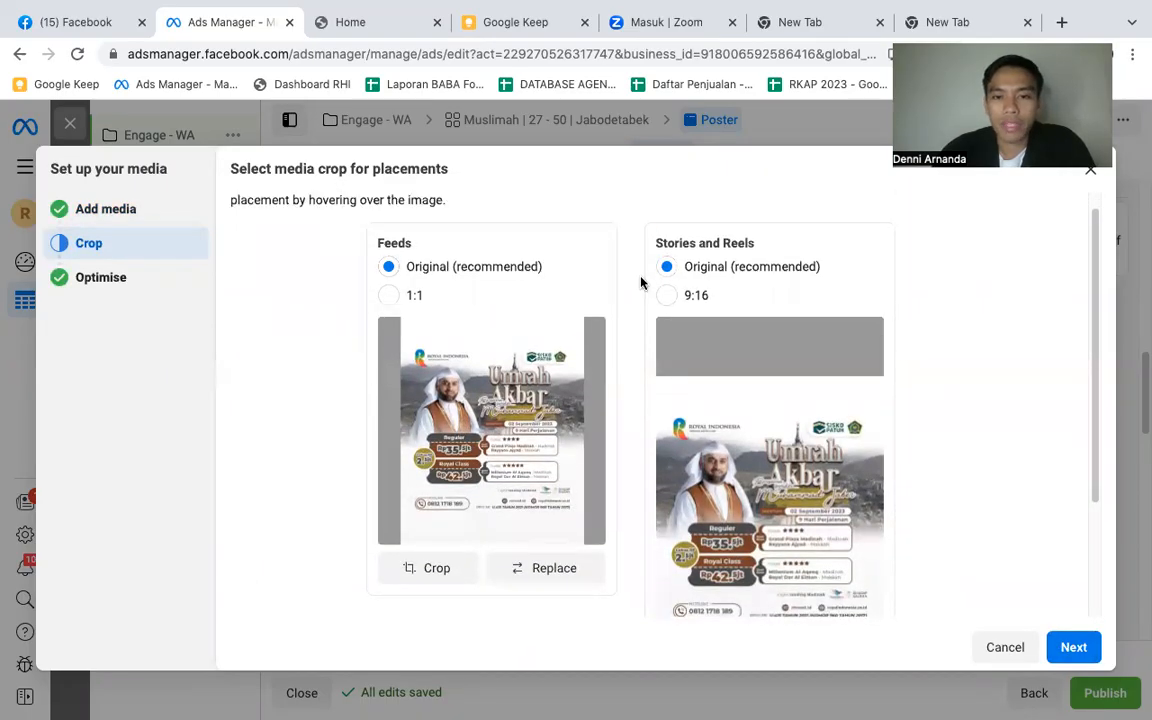
{"action": "scroll", "coordinate": [733, 365], "scroll_direction": "down", "scroll_amount": 3}
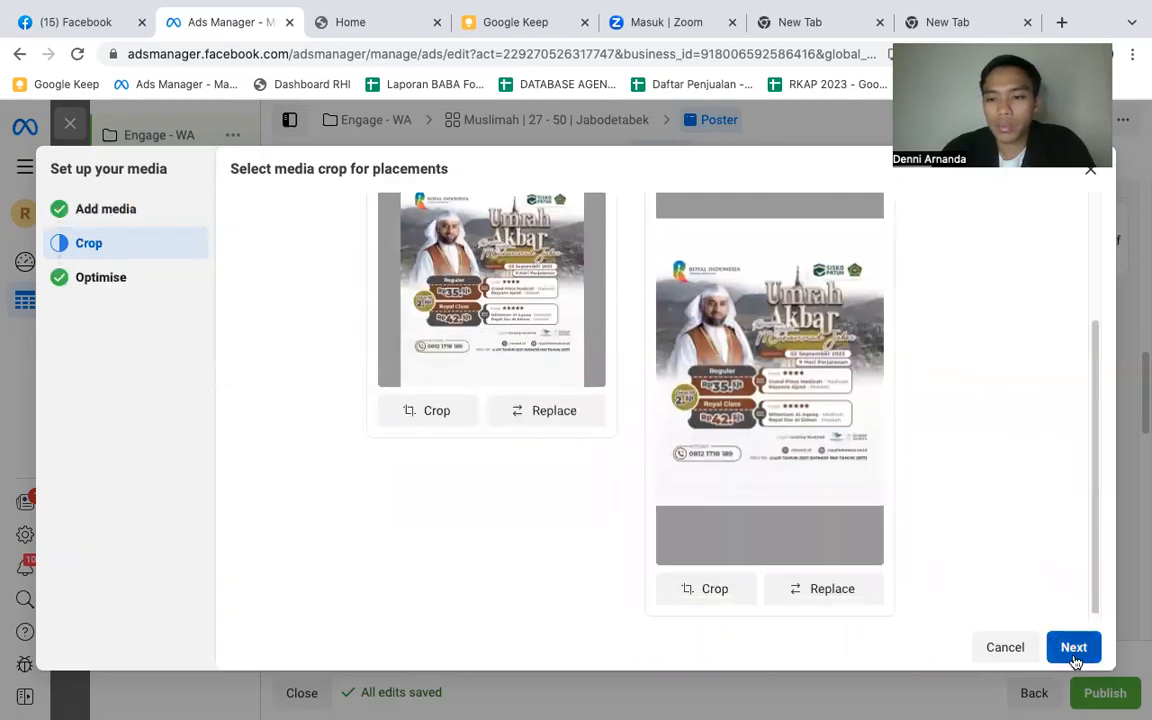
{"action": "left_click", "coordinate": [1074, 659]}
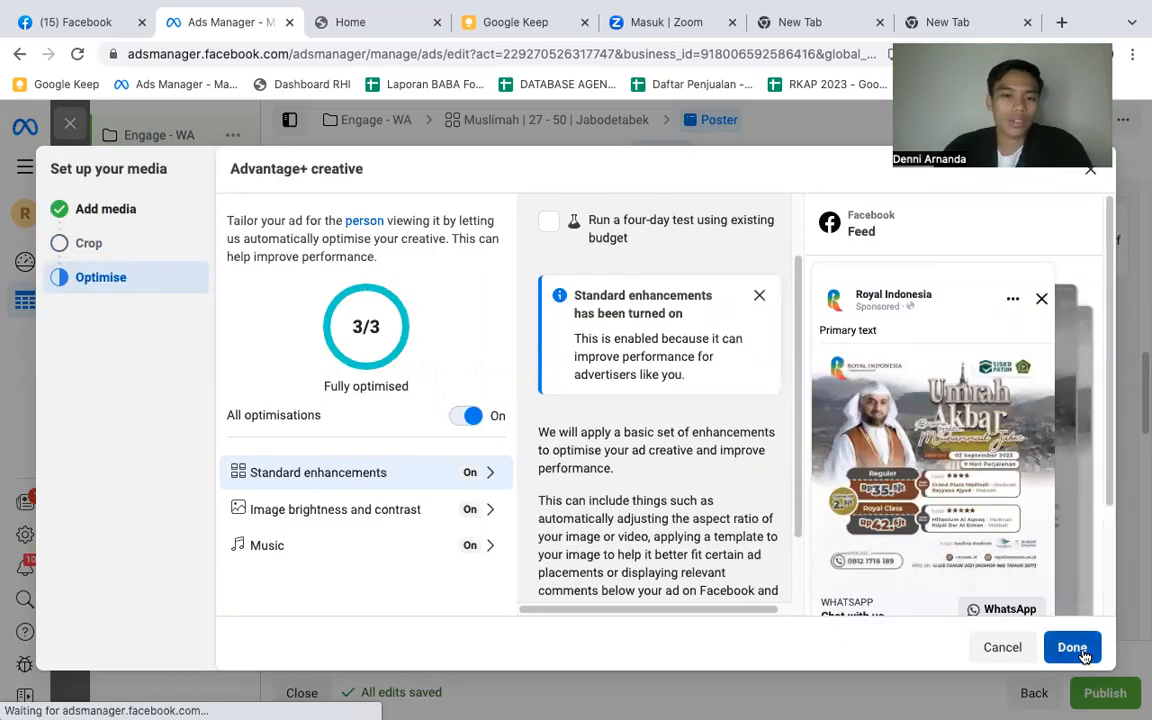
- Finish the media setup with all Advantage+ creative optimisations on and dismiss the recommendations pop-up
{"action": "left_click", "coordinate": [1081, 650]}
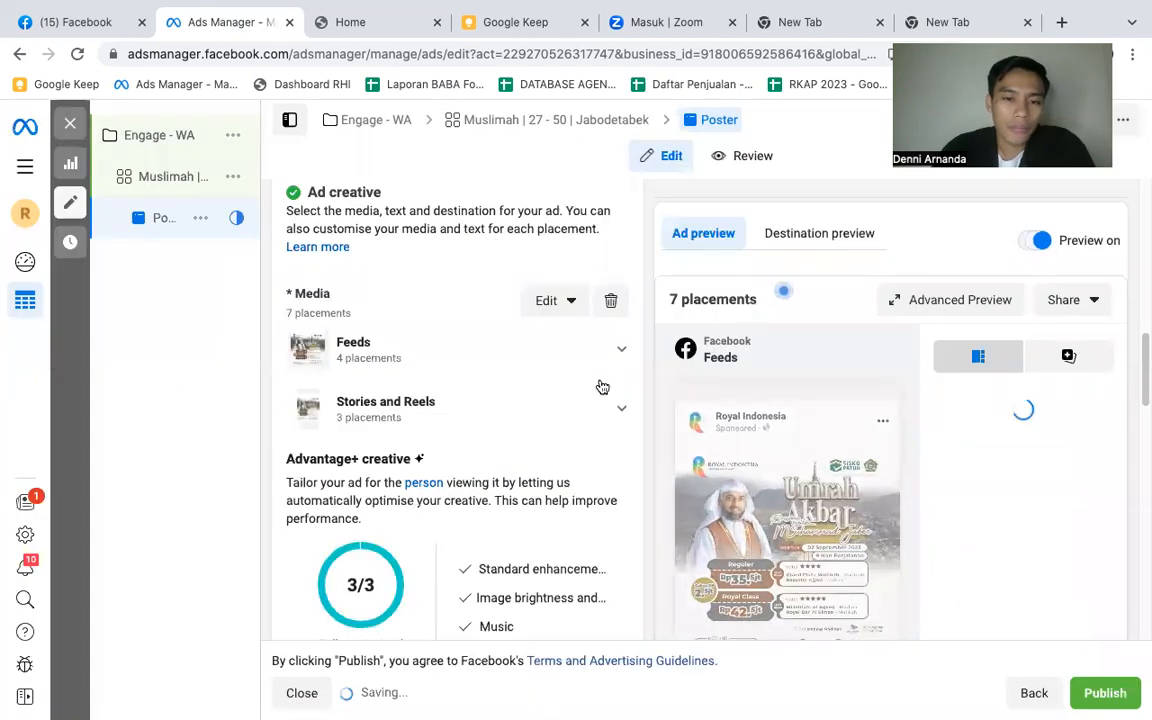
{"action": "scroll", "coordinate": [504, 327], "scroll_direction": "down", "scroll_amount": 3}
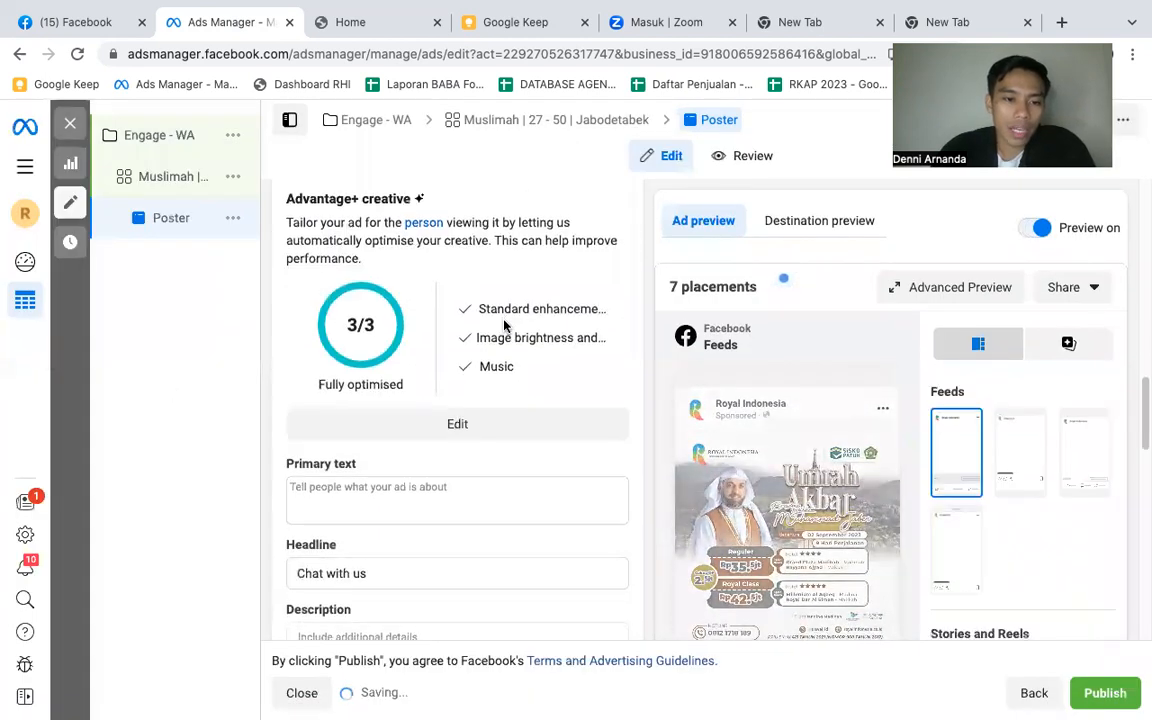
{"action": "scroll", "coordinate": [504, 327], "scroll_direction": "down", "scroll_amount": 2}
{"action": "left_click", "coordinate": [406, 365]}
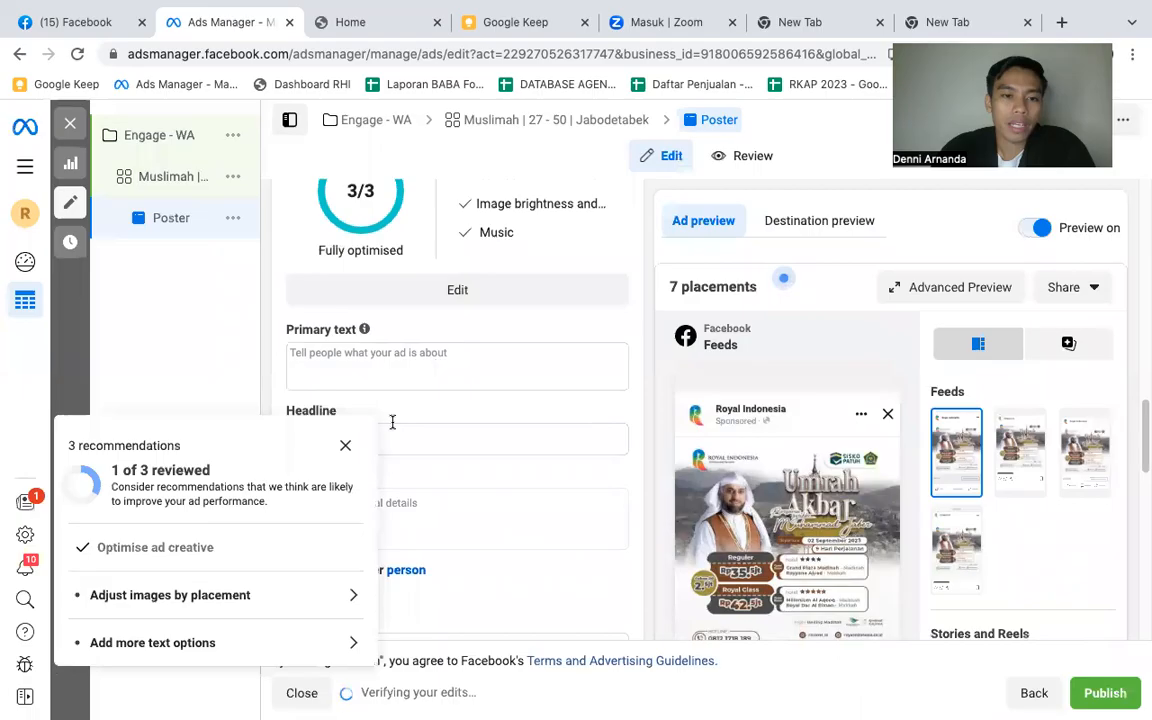
{"action": "left_click", "coordinate": [345, 447]}
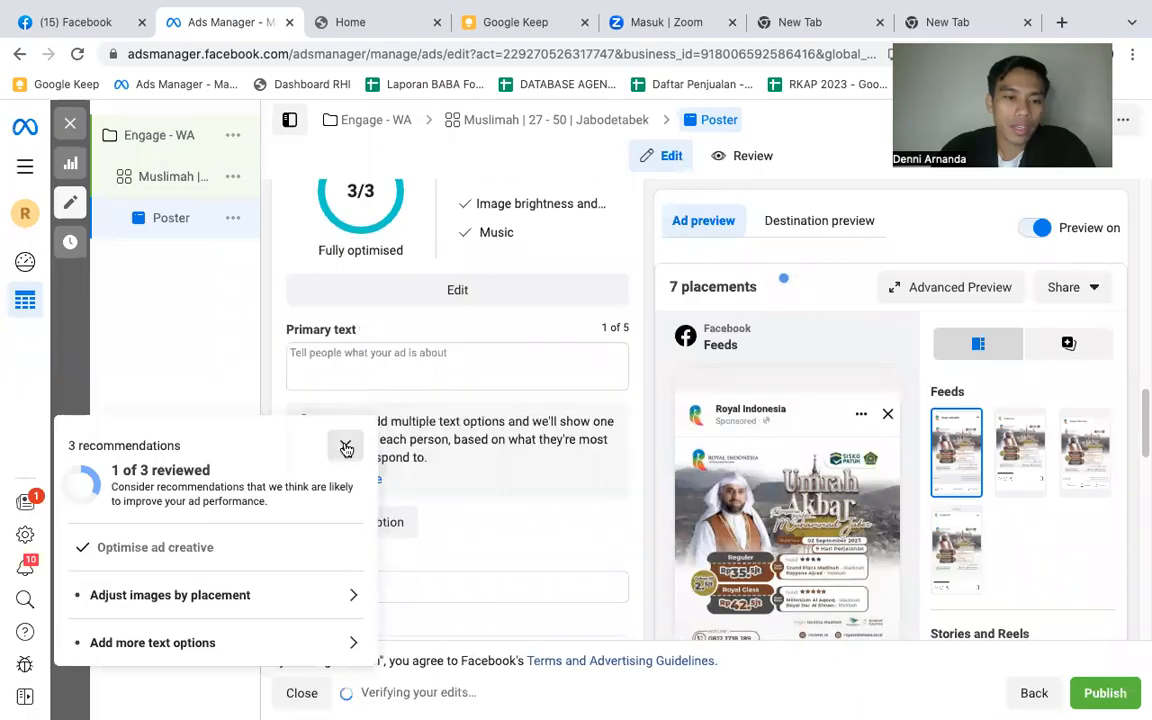
- Switch to Google Keep, correct the spelling of the sheikh's name in the ad copy note and copy its whole text
{"action": "left_click", "coordinate": [389, 360]}
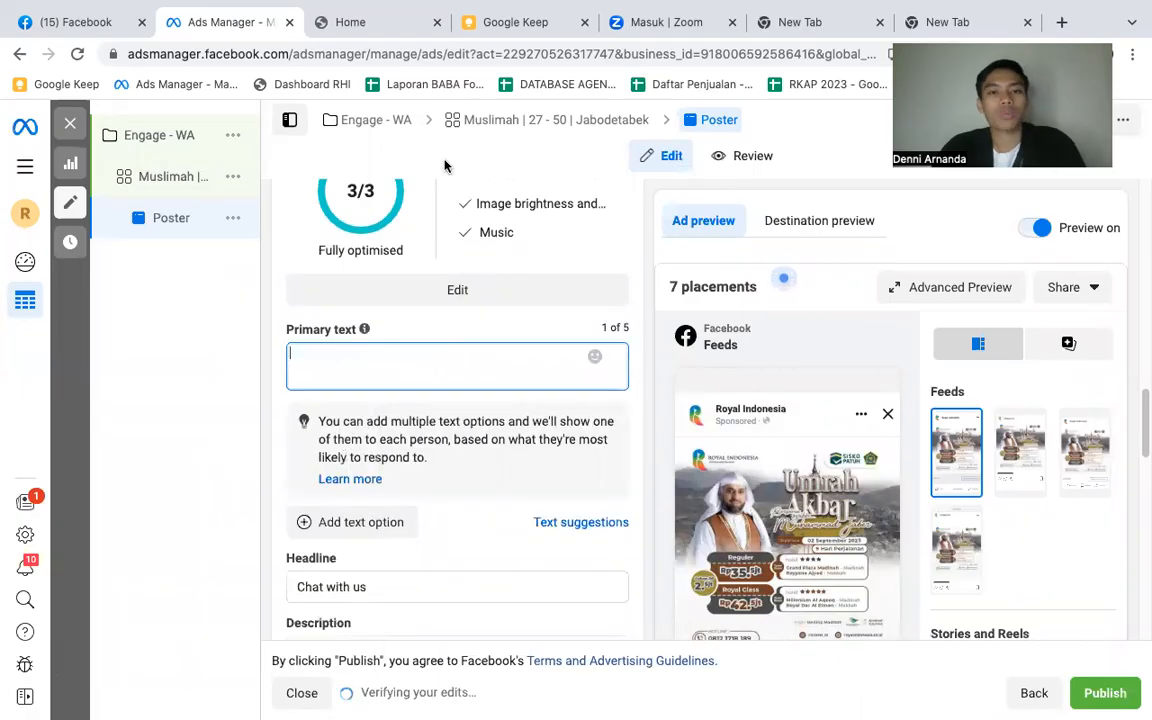
{"action": "left_click", "coordinate": [512, 22]}
{"action": "key", "text": "ctrl+a"}
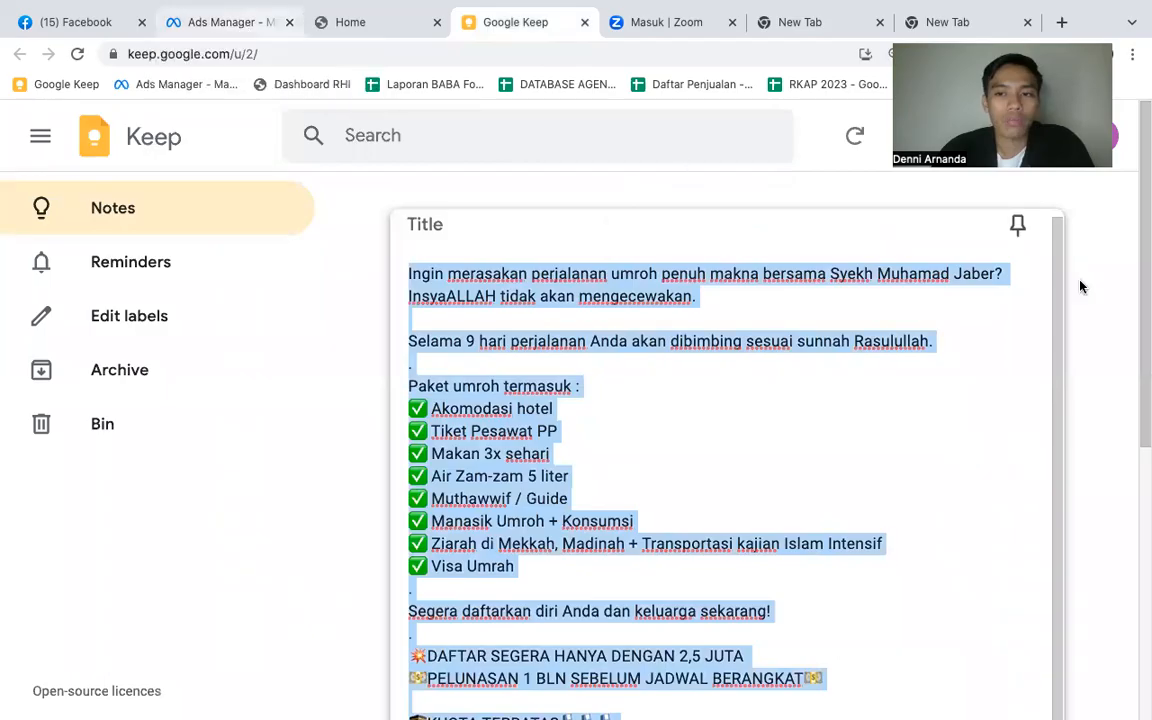
{"action": "left_click", "coordinate": [944, 273]}
{"action": "type", "text": "m"}
{"action": "key", "text": "ctrl+a"}
{"action": "key", "text": "ctrl+c"}
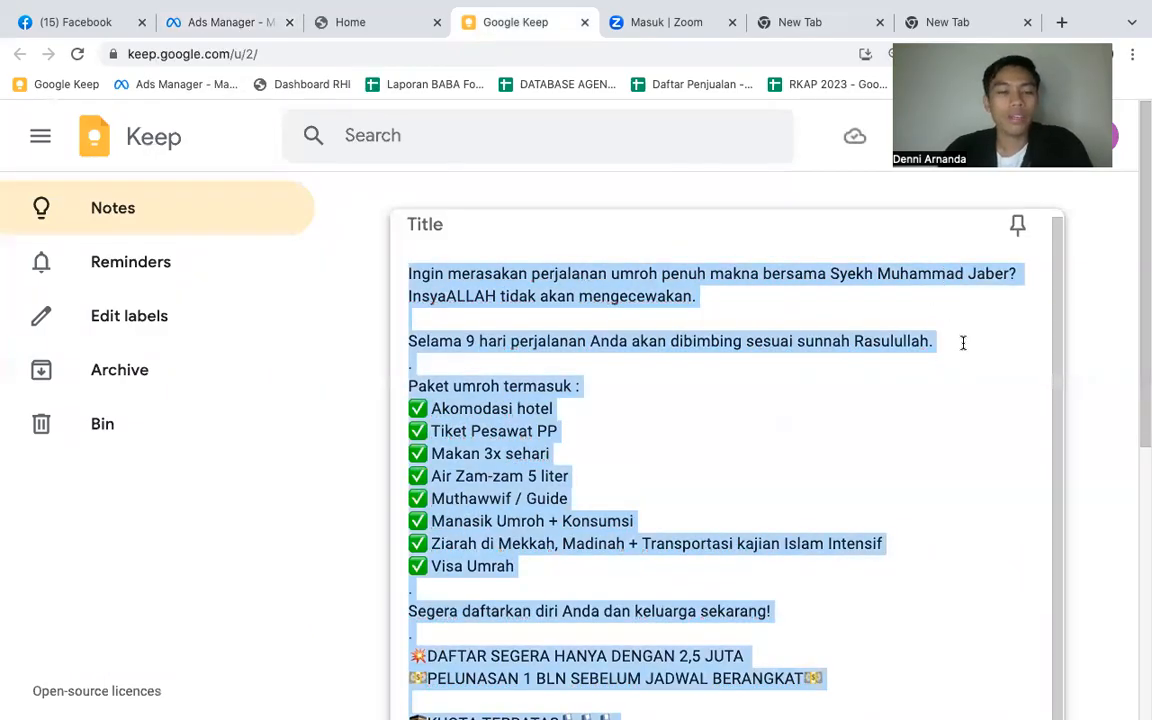
- Return to Ads Manager and paste the copied Umrah promotion text as the ad's primary text
{"action": "left_click", "coordinate": [192, 24]}
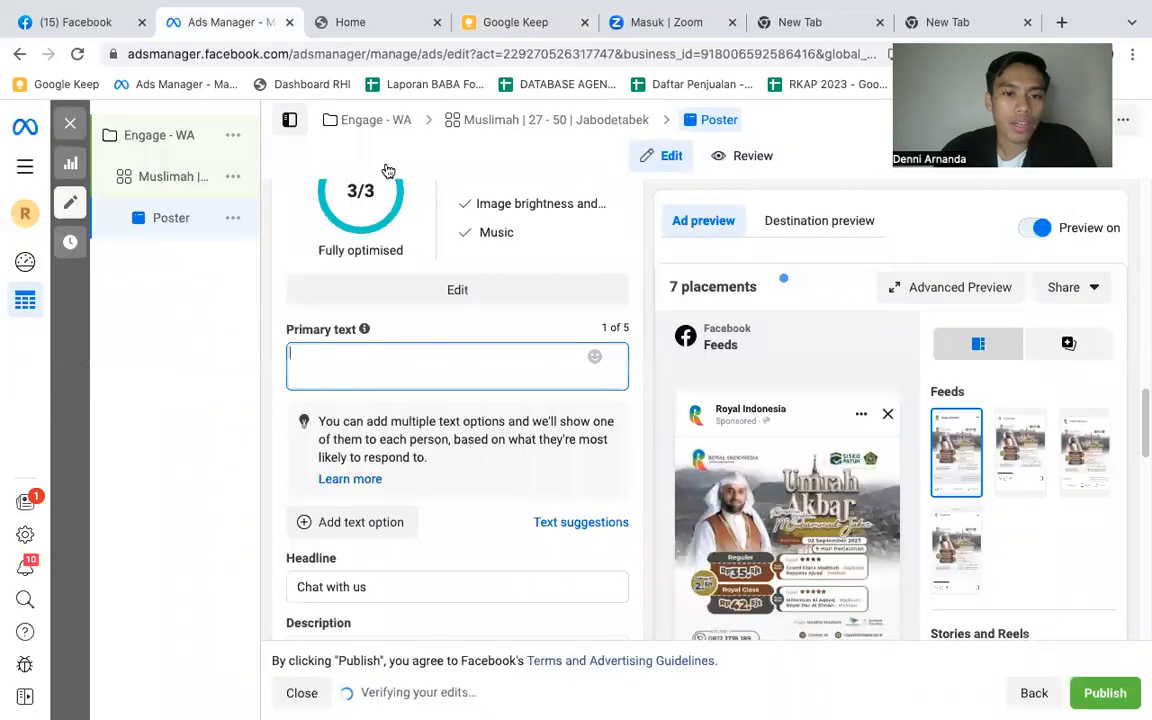
{"action": "key", "text": "ctrl+v"}
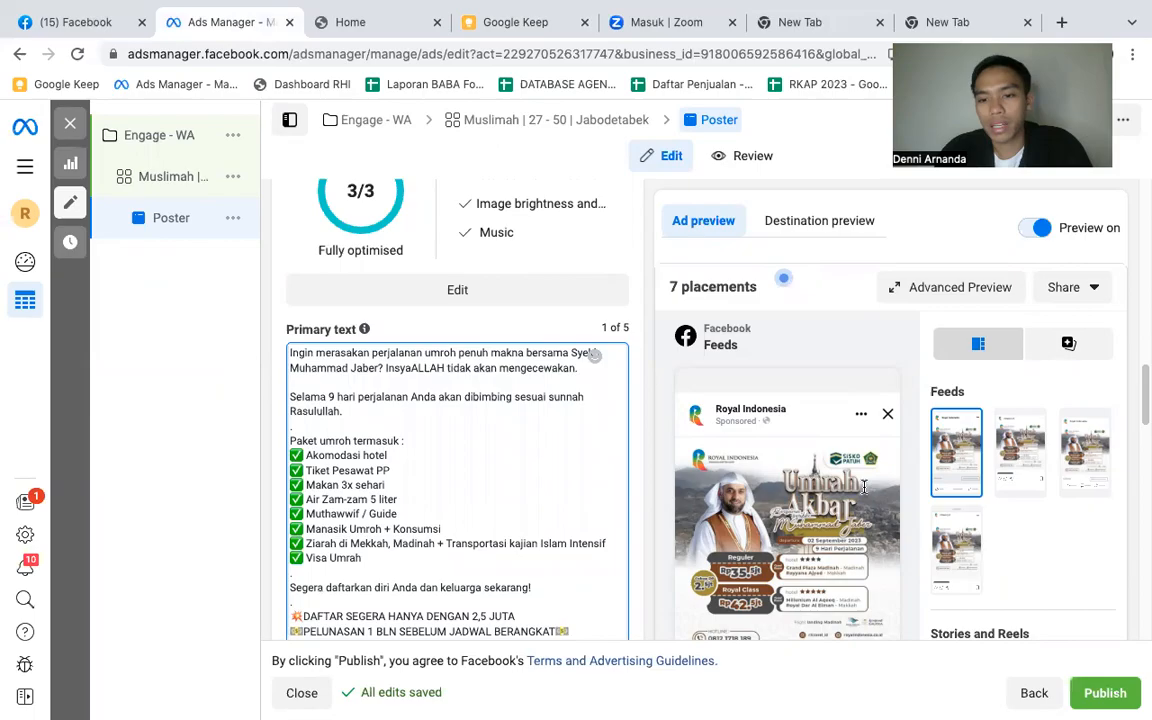
{"action": "scroll", "coordinate": [490, 350], "scroll_direction": "down", "scroll_amount": 5}
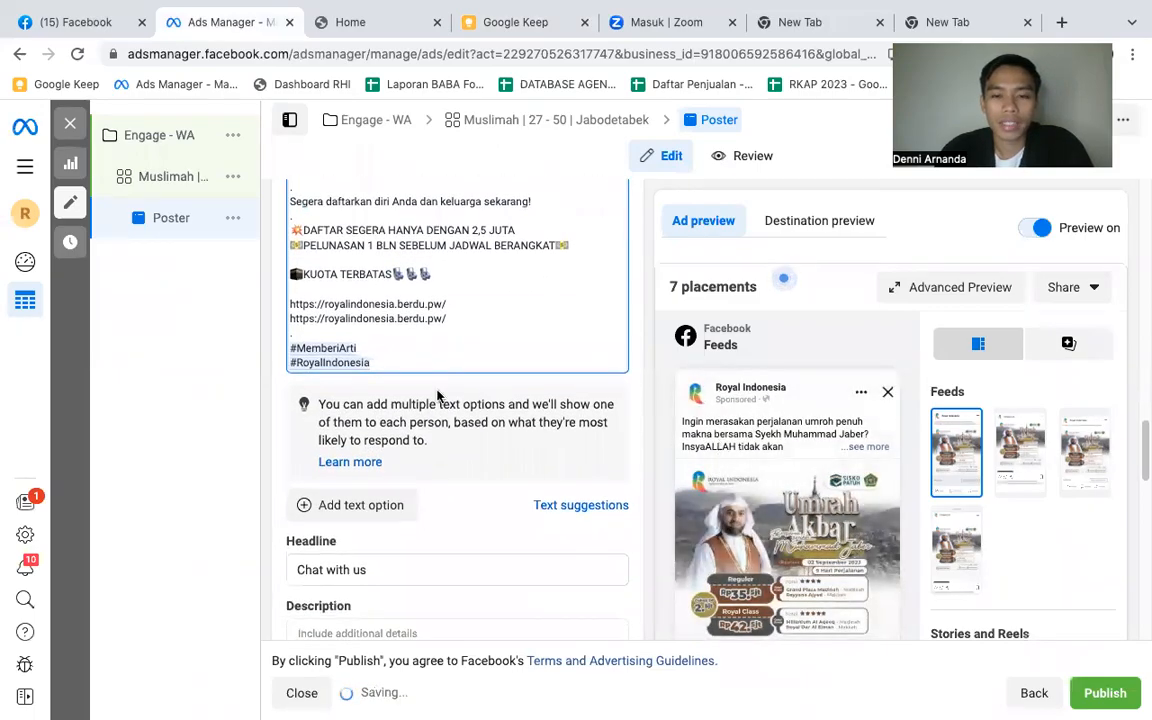
- Replace the ad's headline with "Program Umrah Penuh Makna >>"
{"action": "scroll", "coordinate": [368, 429], "scroll_direction": "down", "scroll_amount": 1}
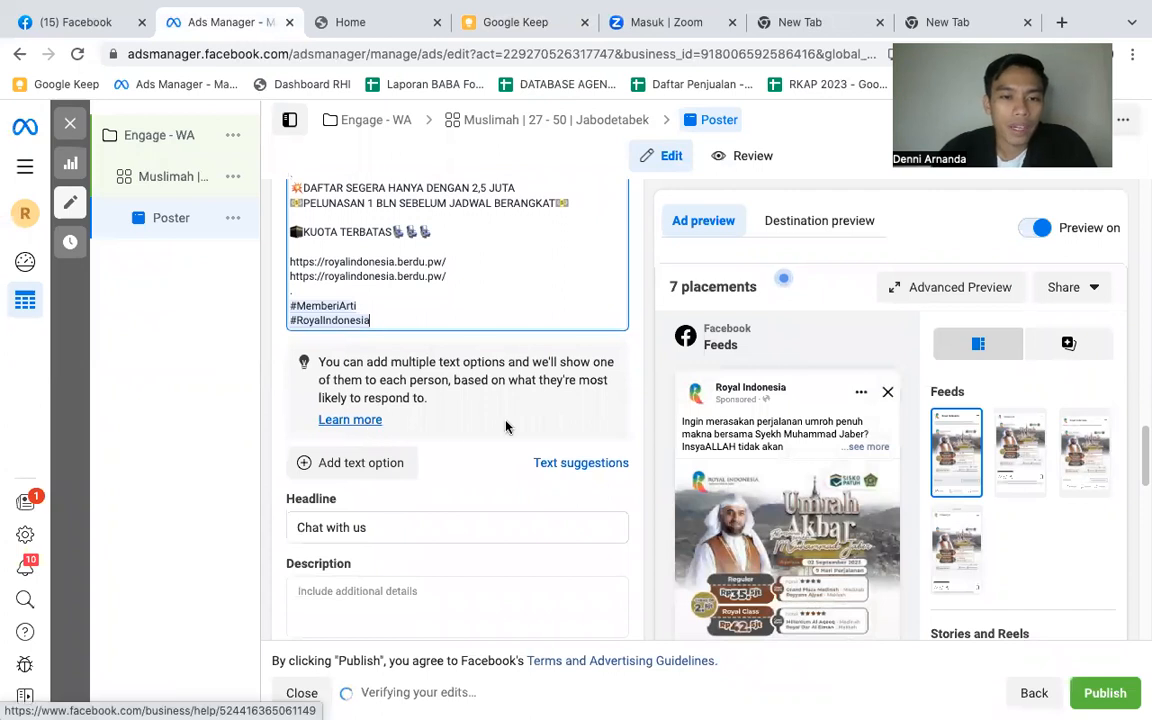
{"action": "scroll", "coordinate": [515, 427], "scroll_direction": "down", "scroll_amount": 1}
{"action": "scroll", "coordinate": [517, 427], "scroll_direction": "down", "scroll_amount": 2}
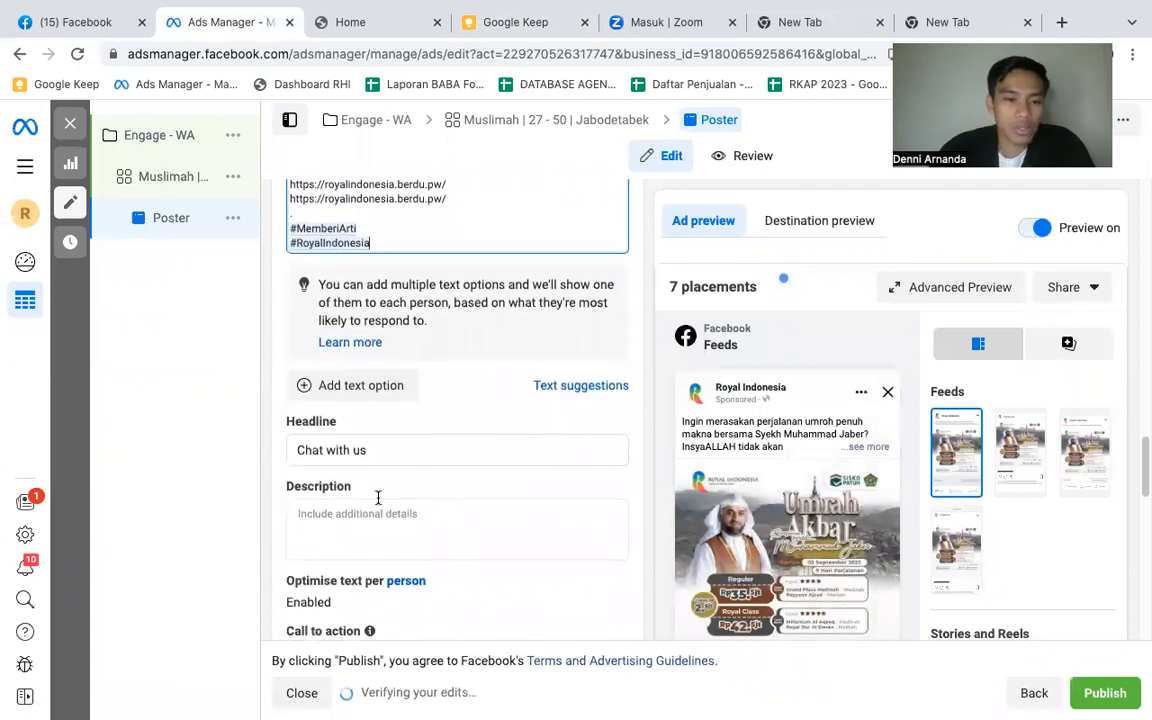
{"action": "left_click_drag", "start_coordinate": [303, 439], "coordinate": [380, 433]}
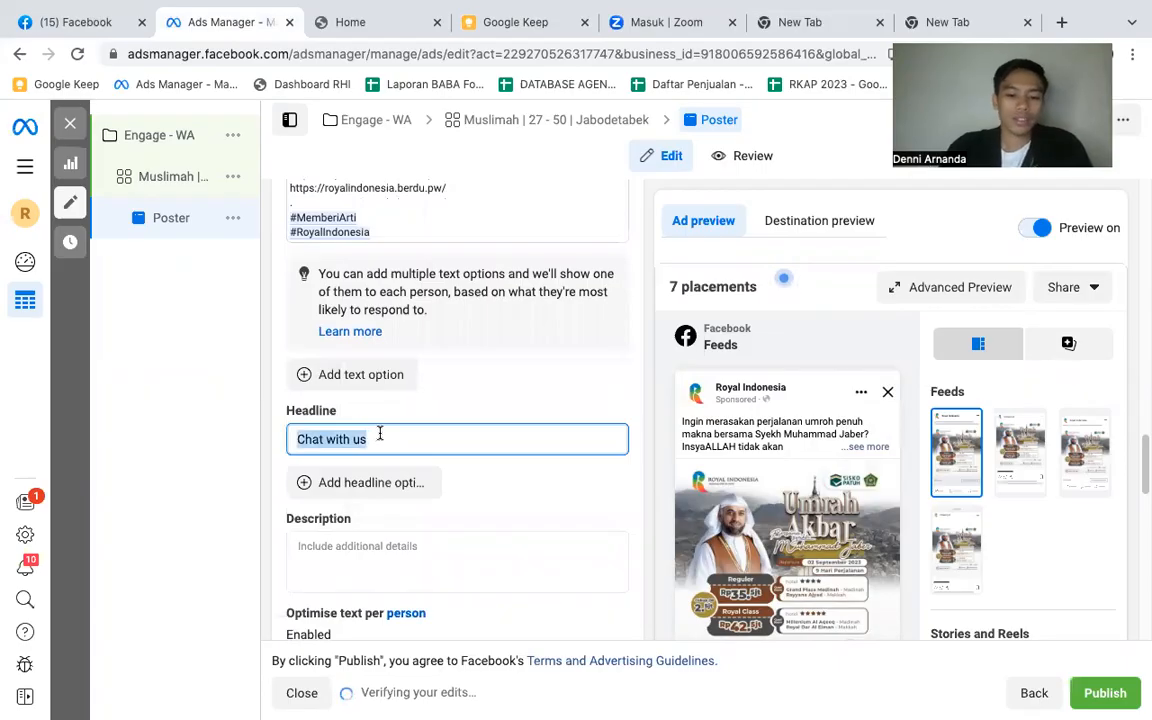
{"action": "type", "text": "Pro"}
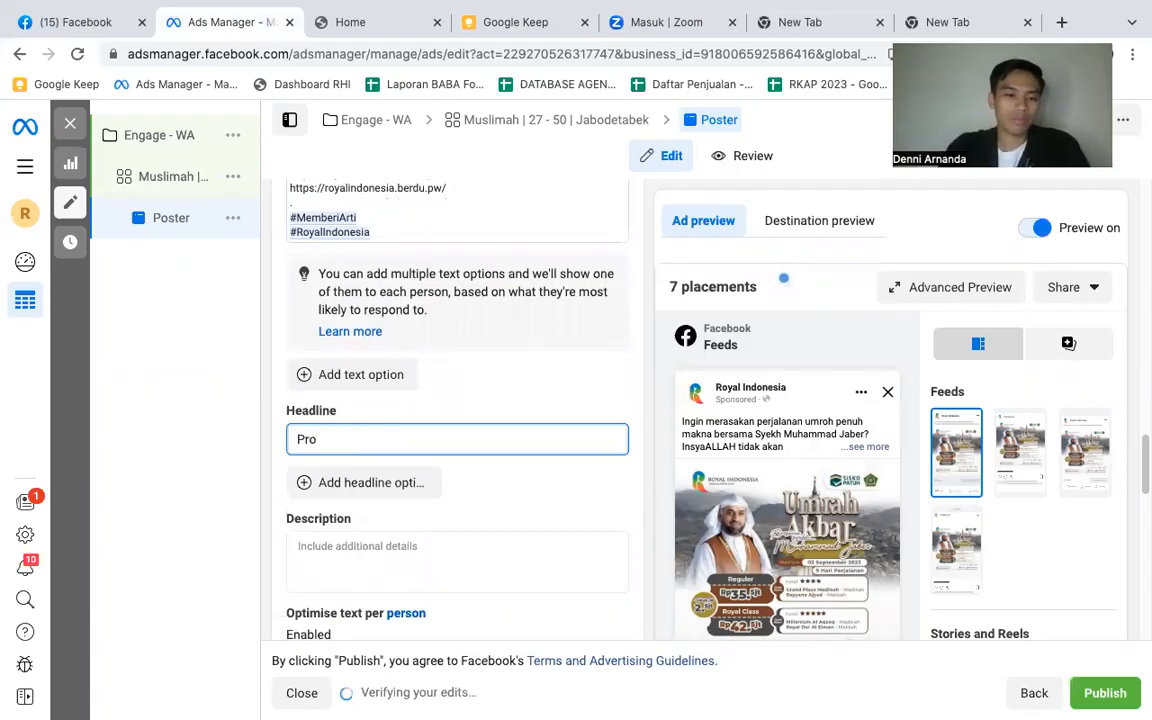
{"action": "type", "text": "gma"}
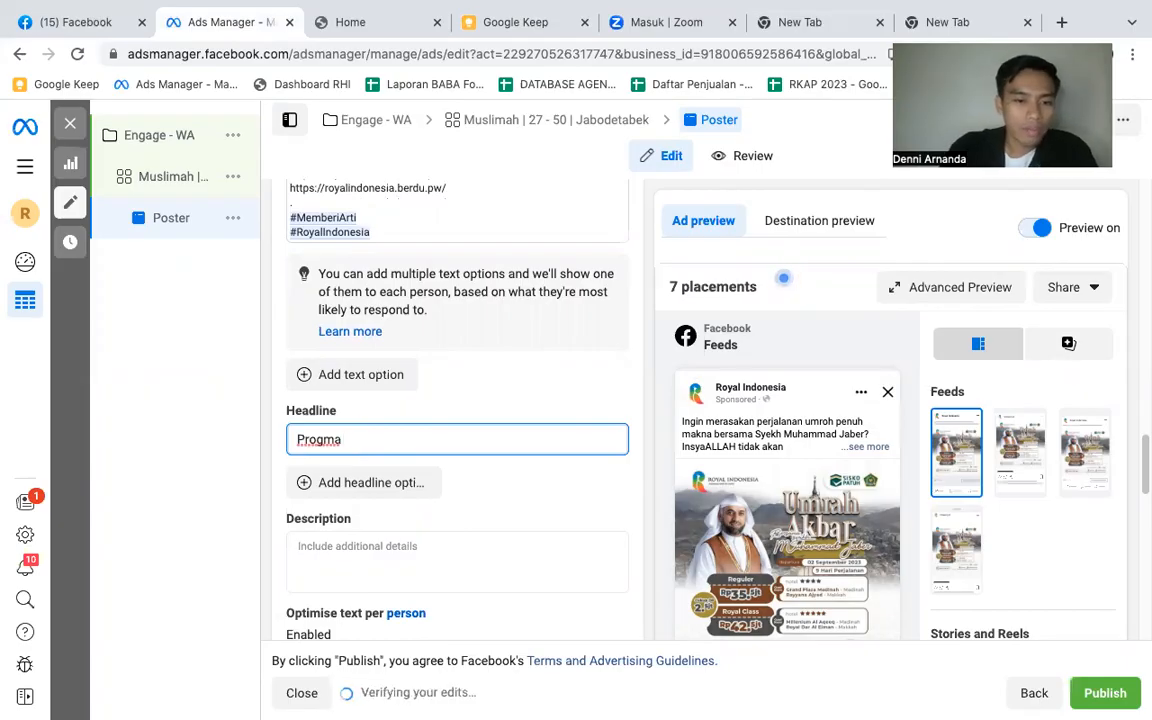
{"action": "key", "text": "BackSpace"}
{"action": "key", "text": "BackSpace"}
{"action": "type", "text": "t"}
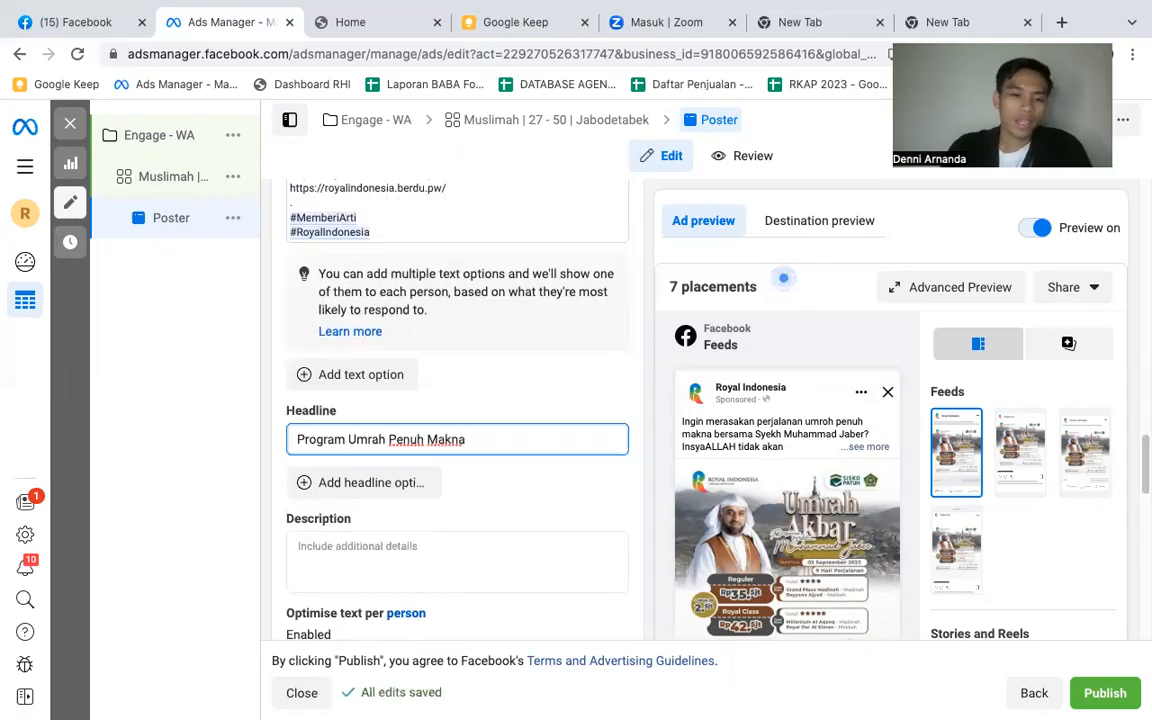
{"action": "type", "text": ">>"}
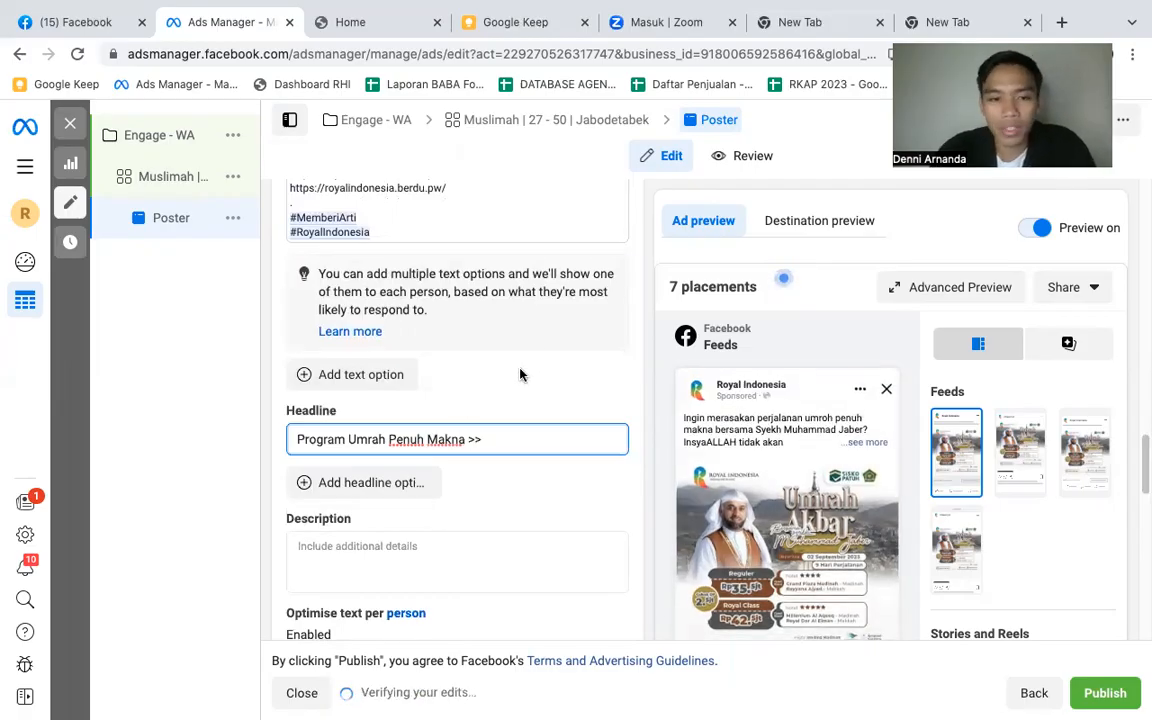
- Leave the ad's description empty and choose Send WhatsApp Message as the call to action
{"action": "scroll", "coordinate": [520, 380], "scroll_direction": "down", "scroll_amount": 5}
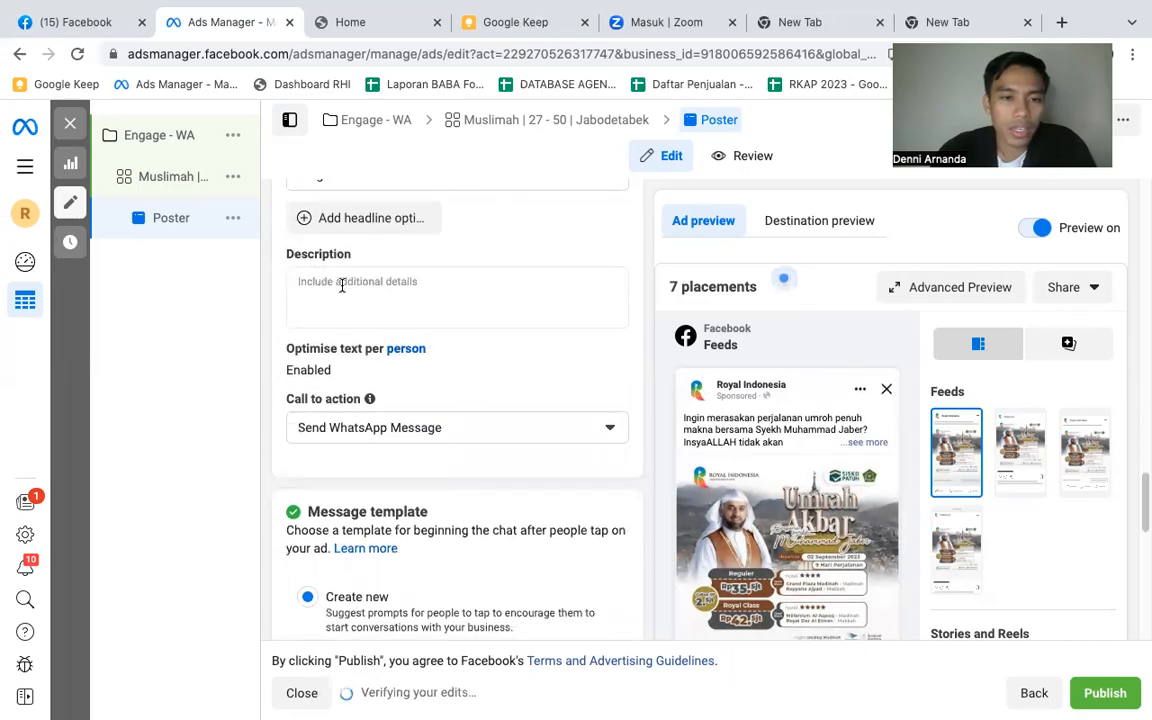
{"action": "left_click", "coordinate": [342, 295]}
{"action": "left_click", "coordinate": [402, 249]}
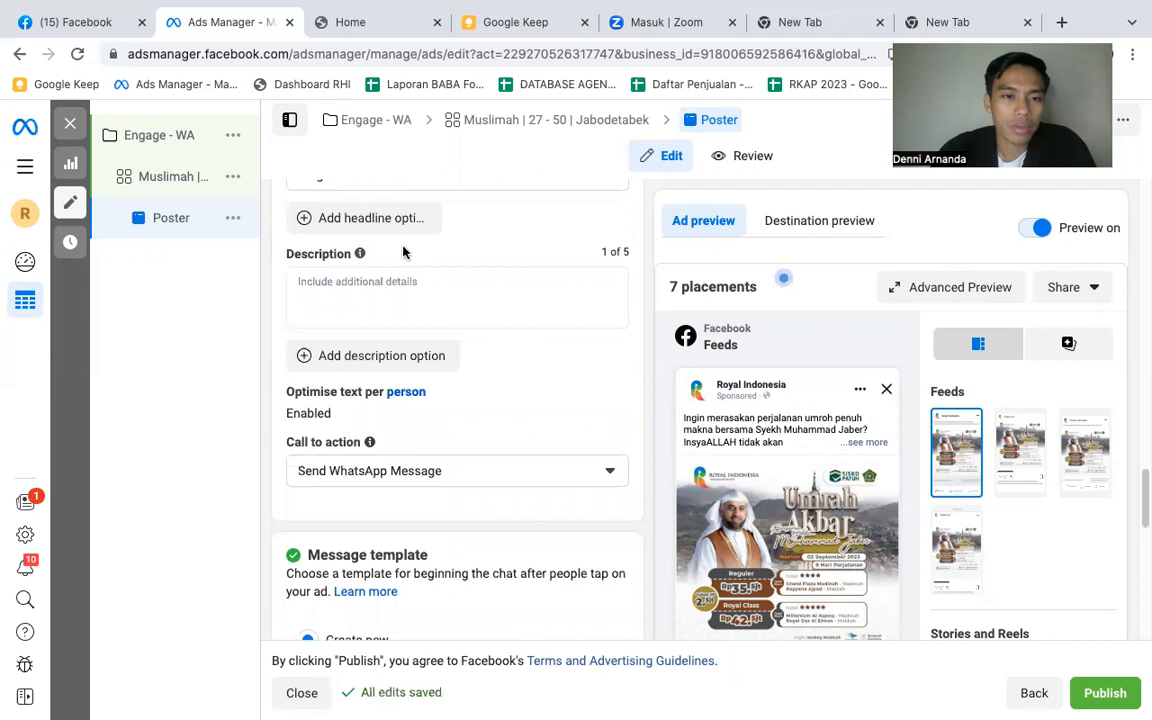
{"action": "mouse_move", "coordinate": [348, 256]}
{"action": "scroll", "coordinate": [403, 452], "scroll_direction": "down", "scroll_amount": 1}
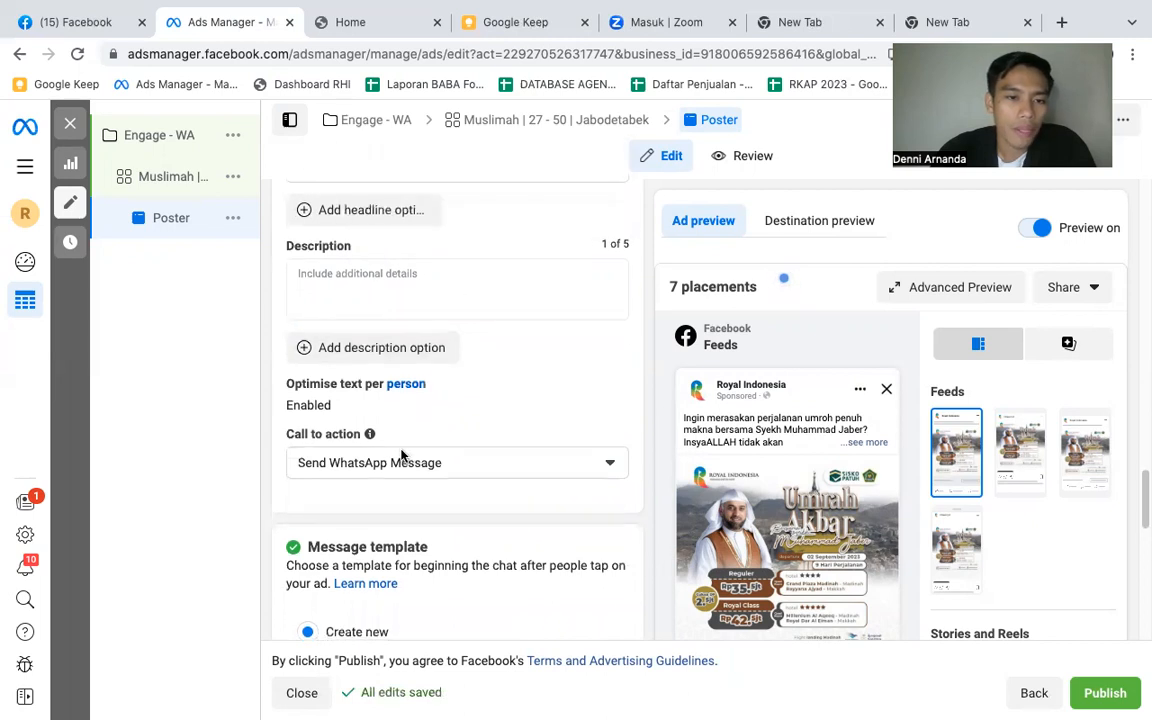
{"action": "scroll", "coordinate": [510, 408], "scroll_direction": "down", "scroll_amount": 2}
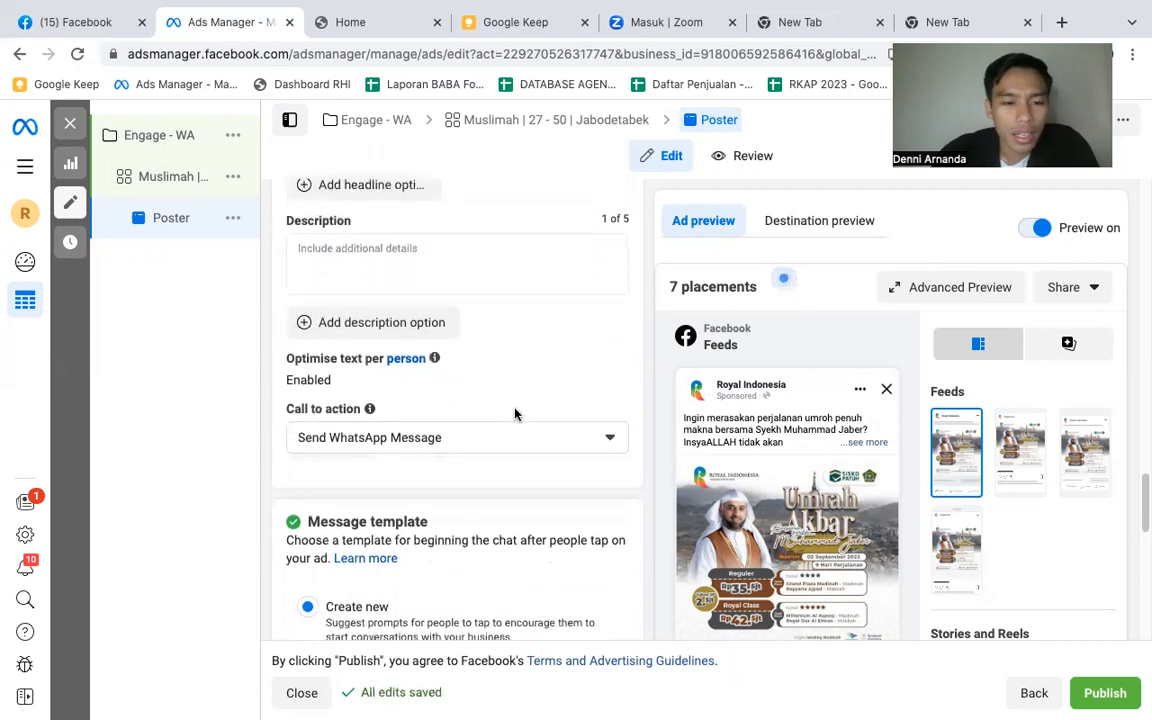
{"action": "left_click", "coordinate": [464, 387]}
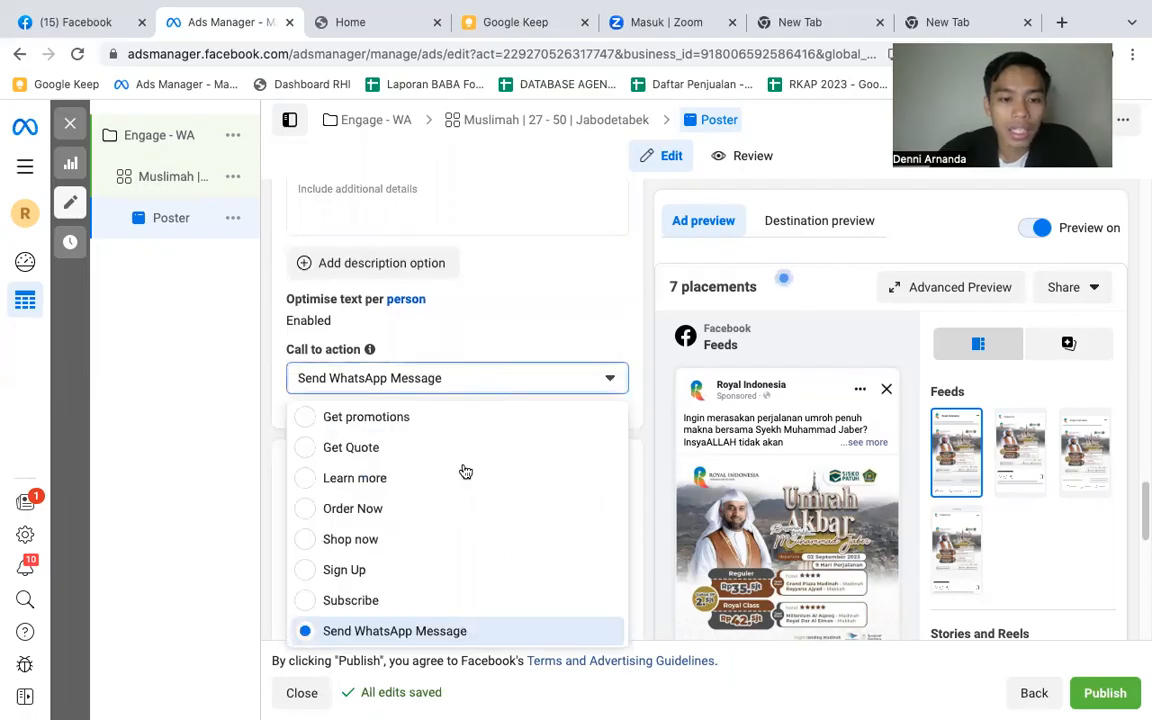
{"action": "left_click", "coordinate": [414, 634]}
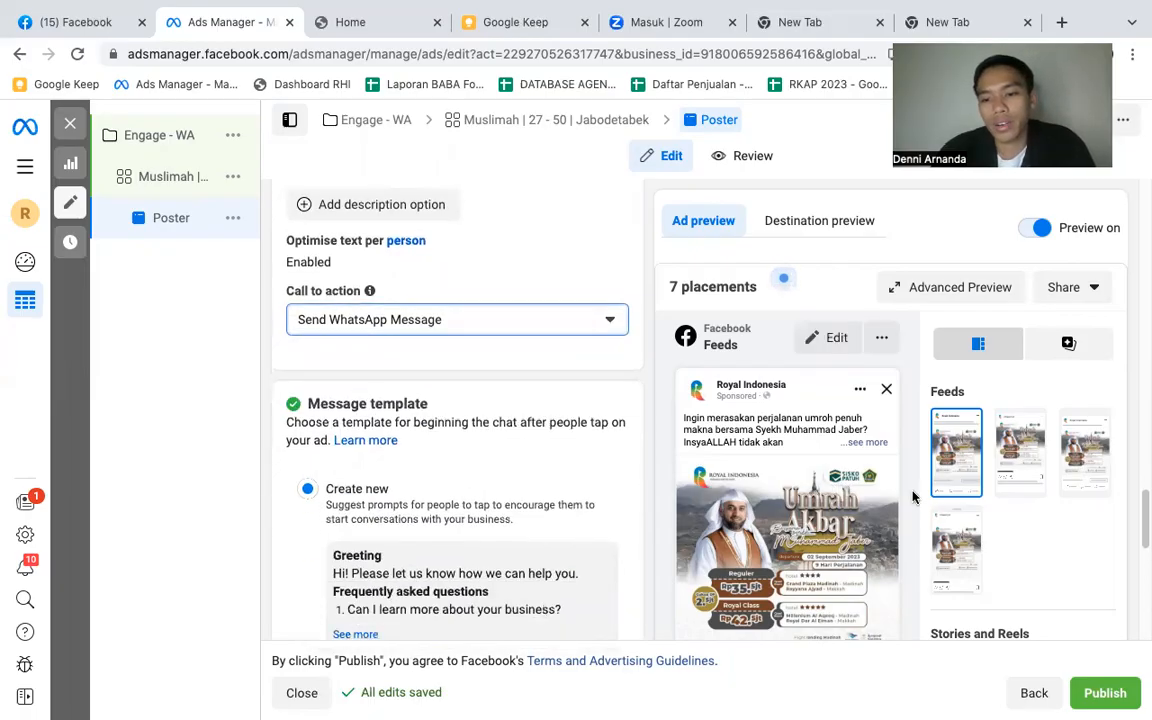
- Open the new message template for editing and review its greeting and customer actions
{"action": "scroll", "coordinate": [458, 386], "scroll_direction": "down", "scroll_amount": 3}
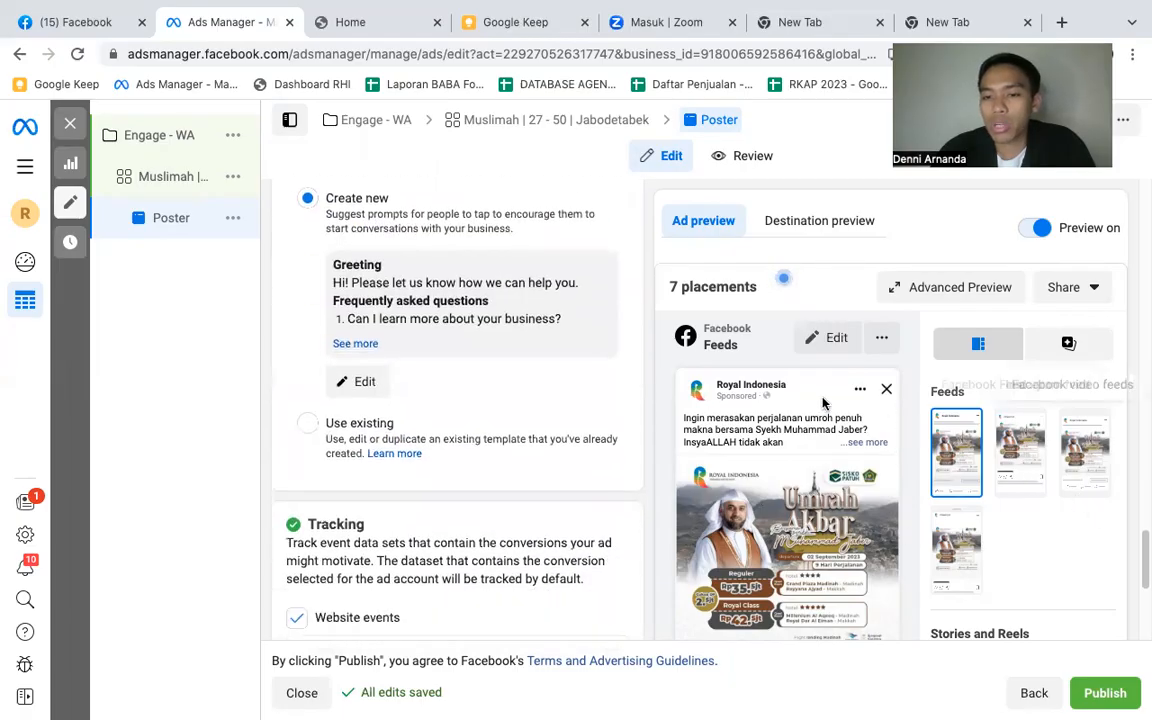
{"action": "scroll", "coordinate": [533, 386], "scroll_direction": "up", "scroll_amount": 1}
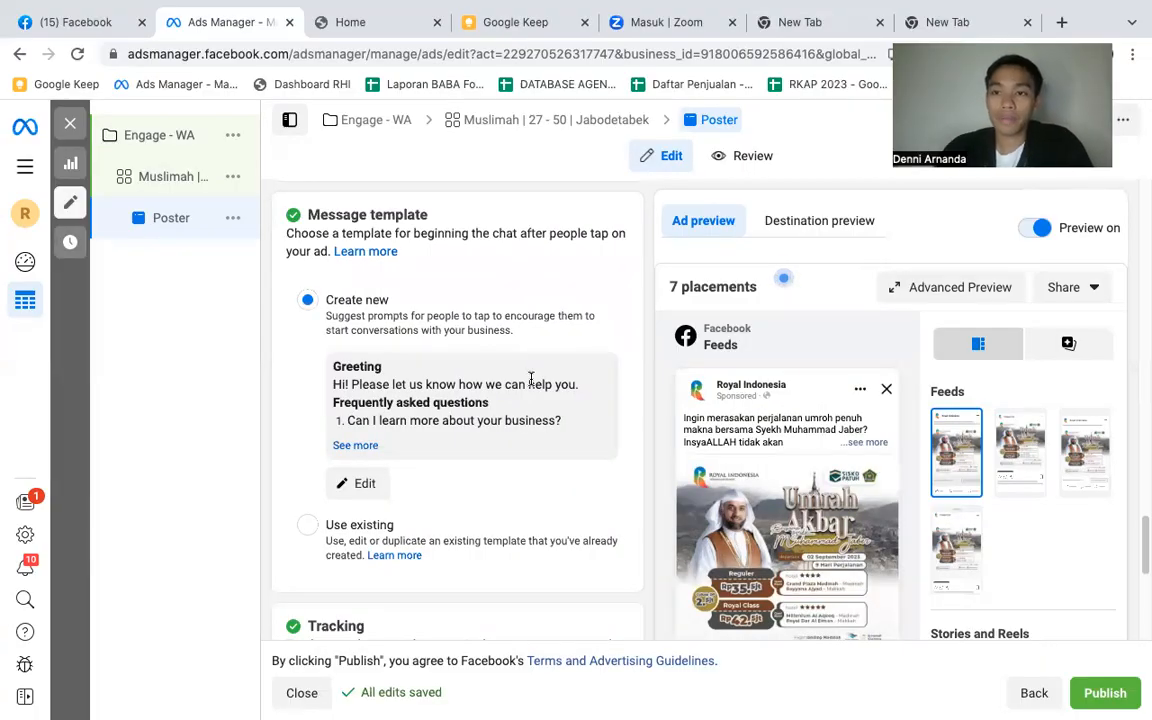
{"action": "left_click", "coordinate": [366, 486]}
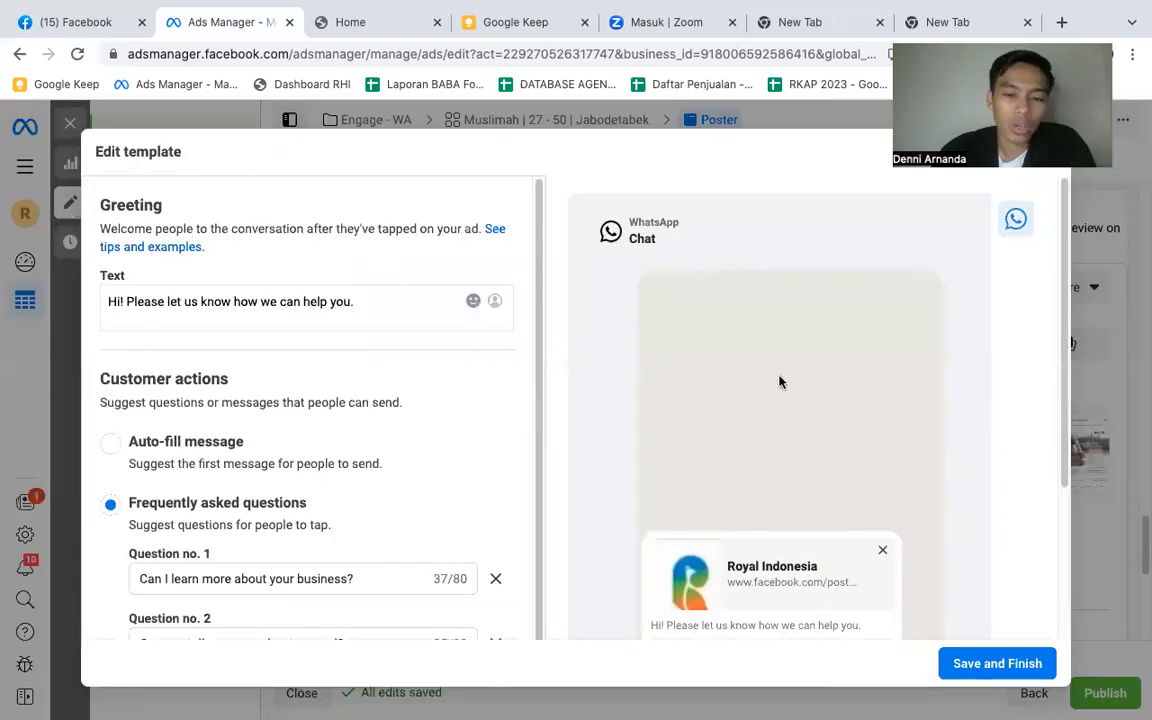
{"action": "scroll", "coordinate": [160, 405], "scroll_direction": "down", "scroll_amount": 2}
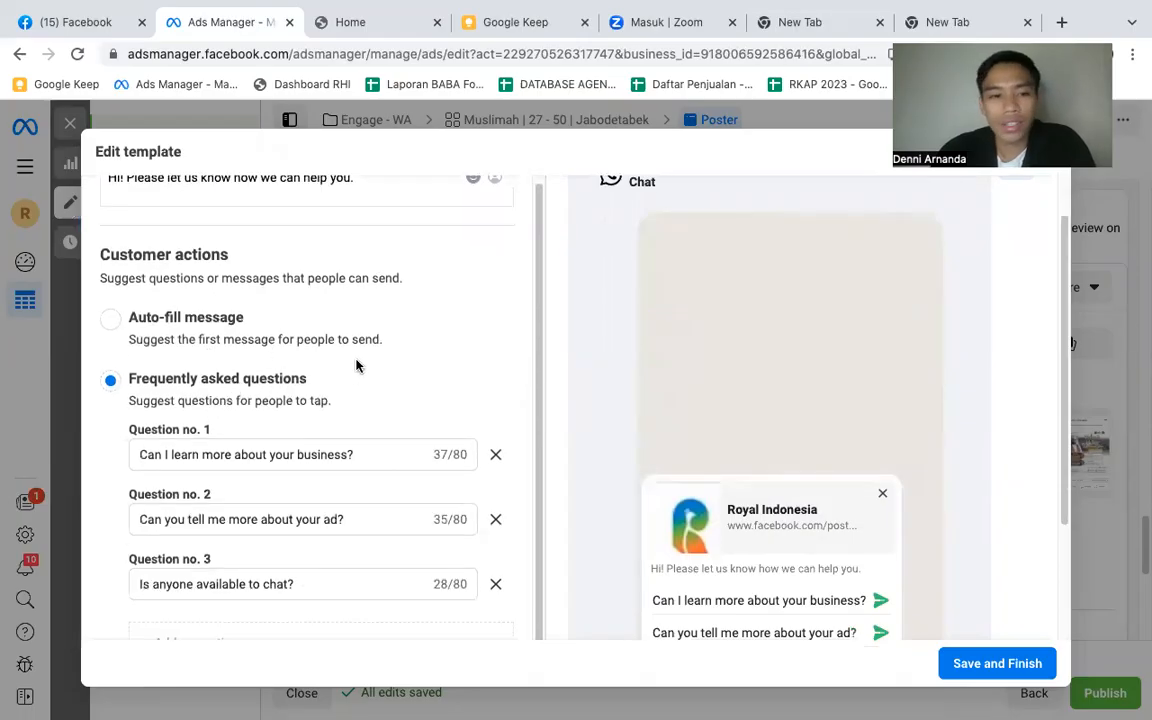
- Remove the suggested entries from the template's Frequently asked questions
{"action": "left_click", "coordinate": [304, 456]}
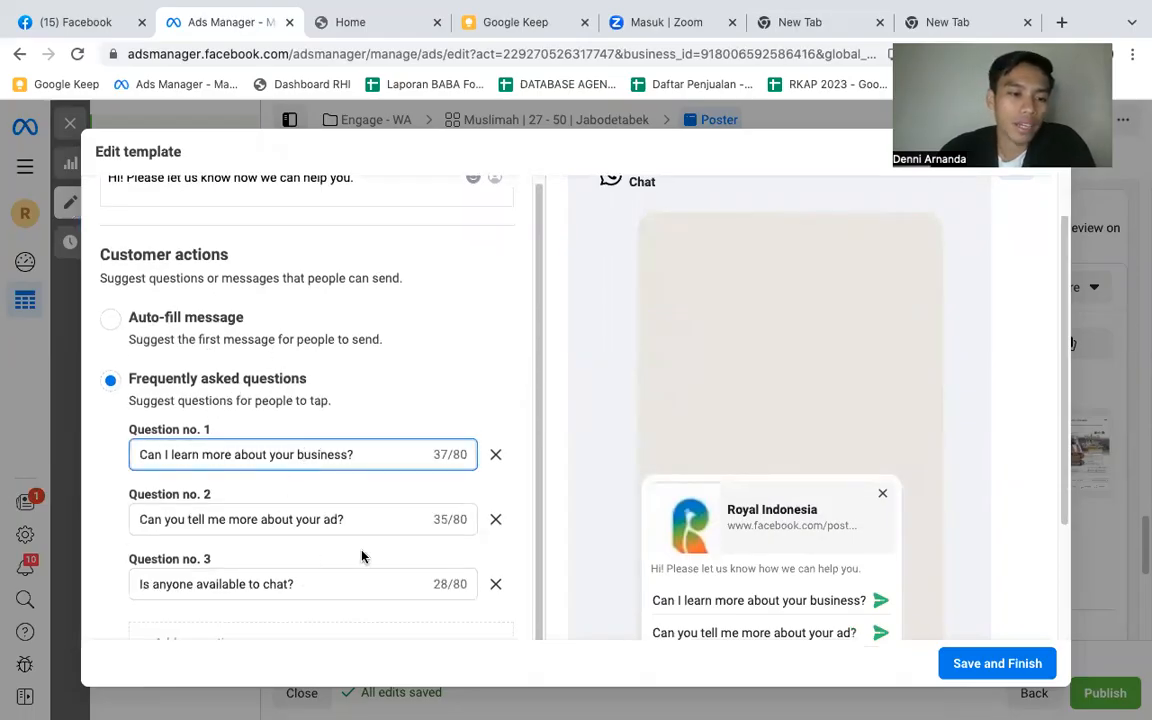
{"action": "left_click", "coordinate": [496, 457]}
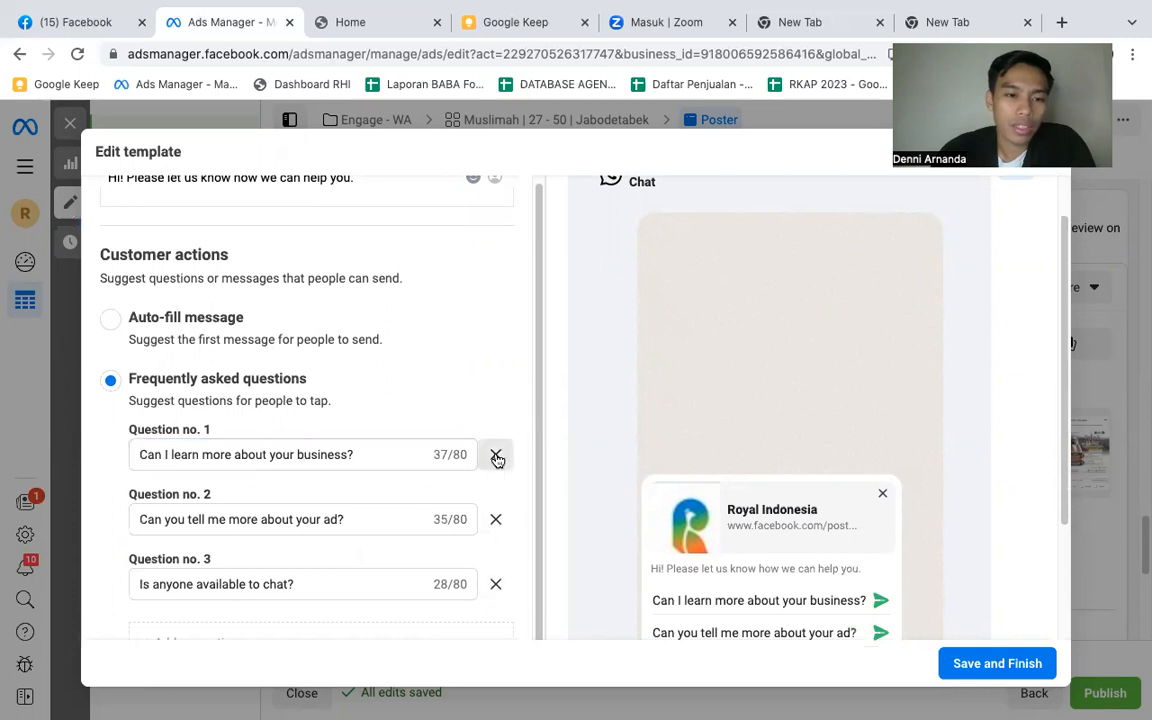
{"action": "left_click", "coordinate": [496, 519]}
{"action": "left_click", "coordinate": [496, 454]}
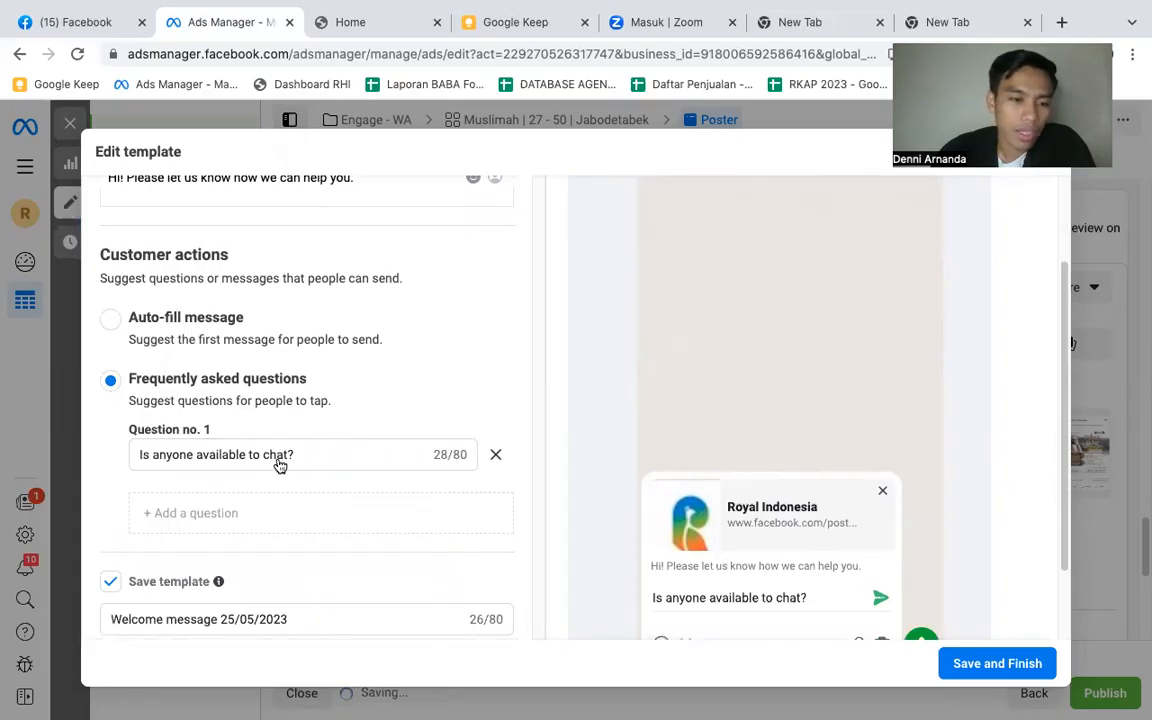
{"action": "left_click", "coordinate": [496, 458]}
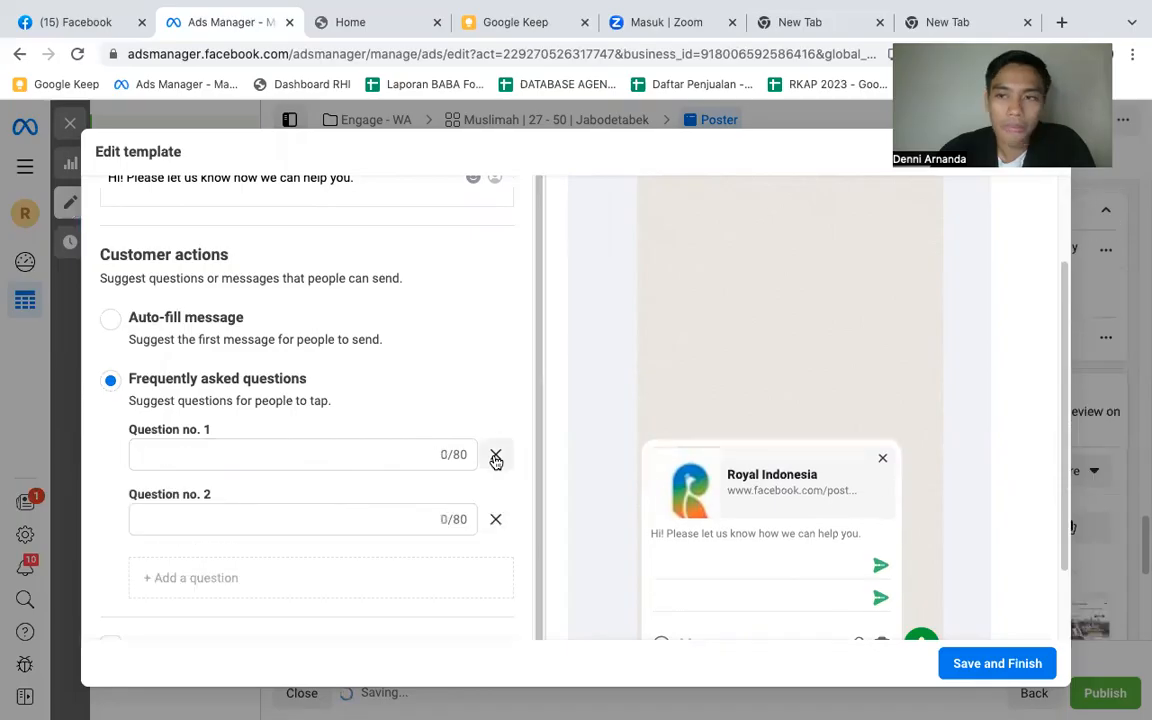
{"action": "left_click", "coordinate": [252, 450]}
- Switch the template's customer action to Auto-fill message and replace the suggested text with "Assalamulam Kak"
{"action": "left_click", "coordinate": [107, 322]}
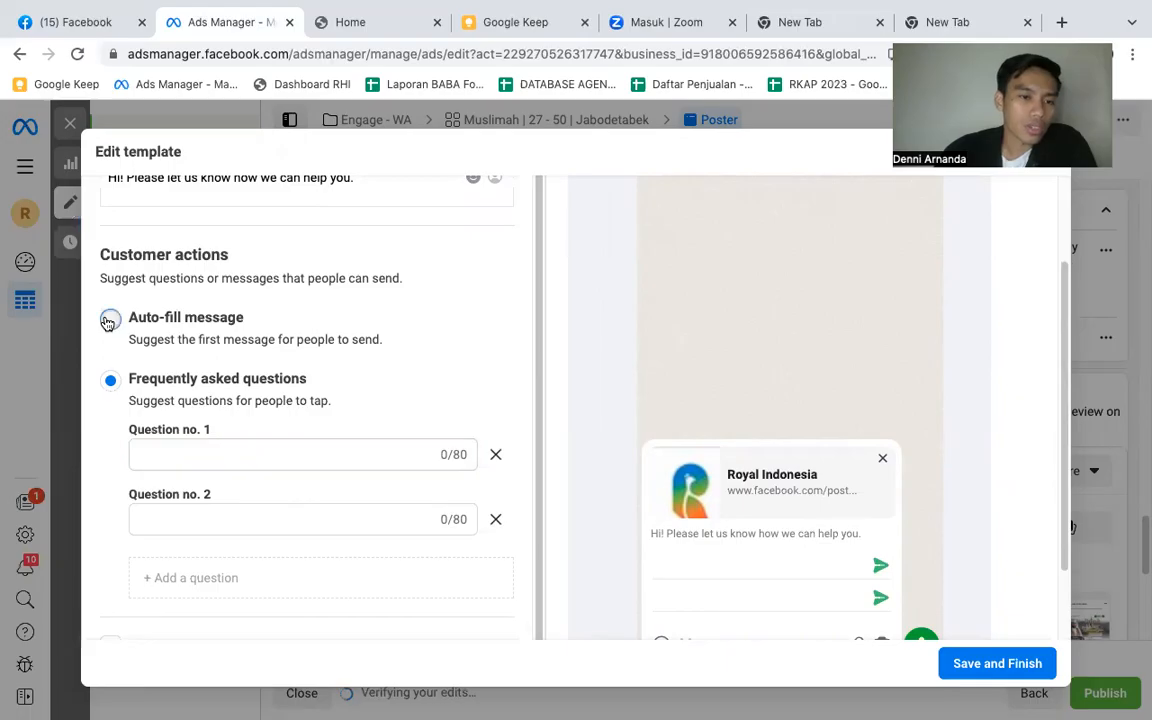
{"action": "left_click", "coordinate": [109, 320]}
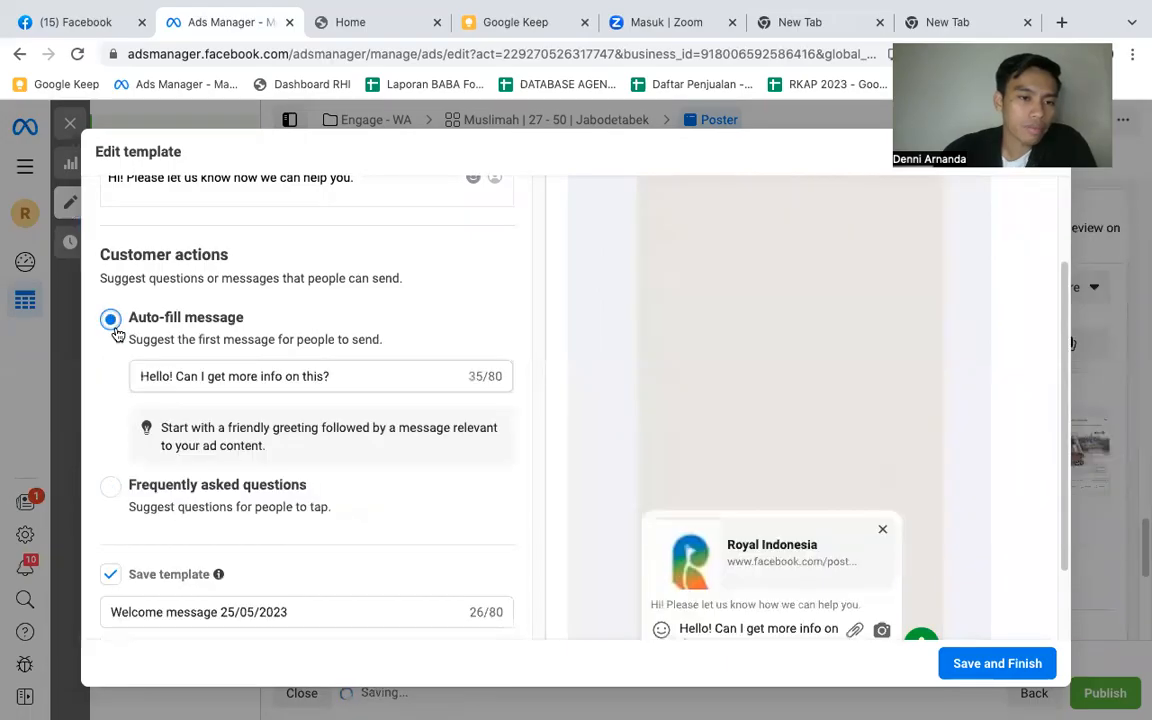
{"action": "left_click", "coordinate": [340, 378]}
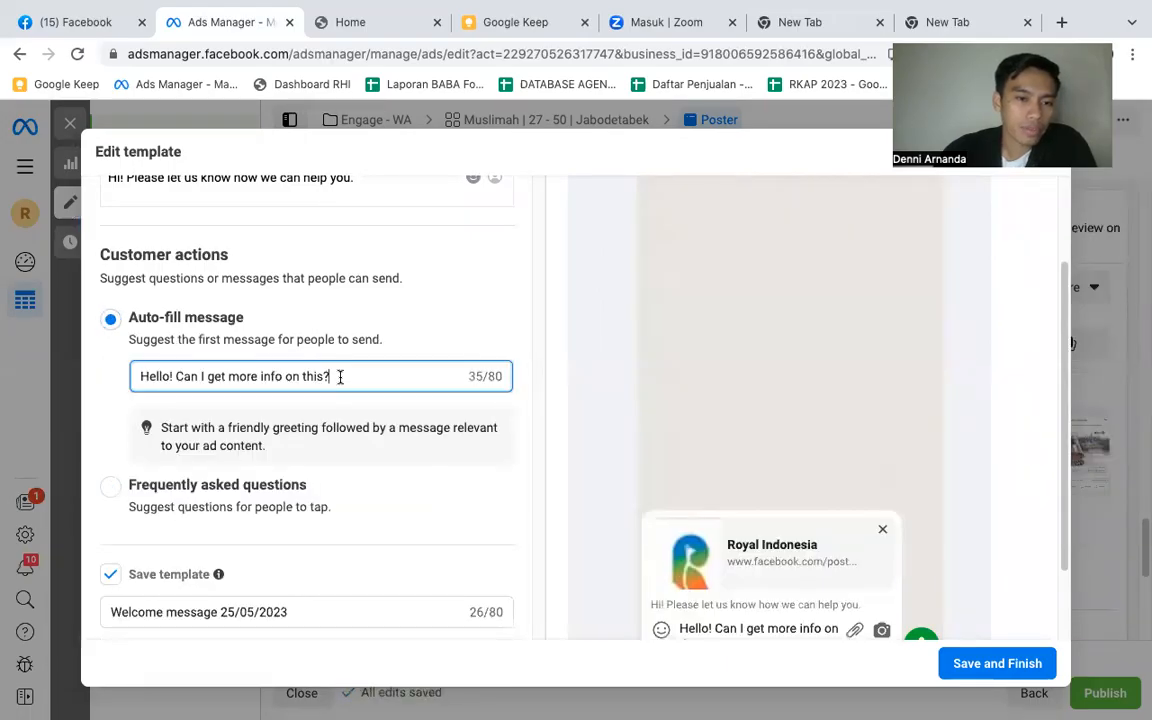
{"action": "triple_click", "coordinate": [349, 376]}
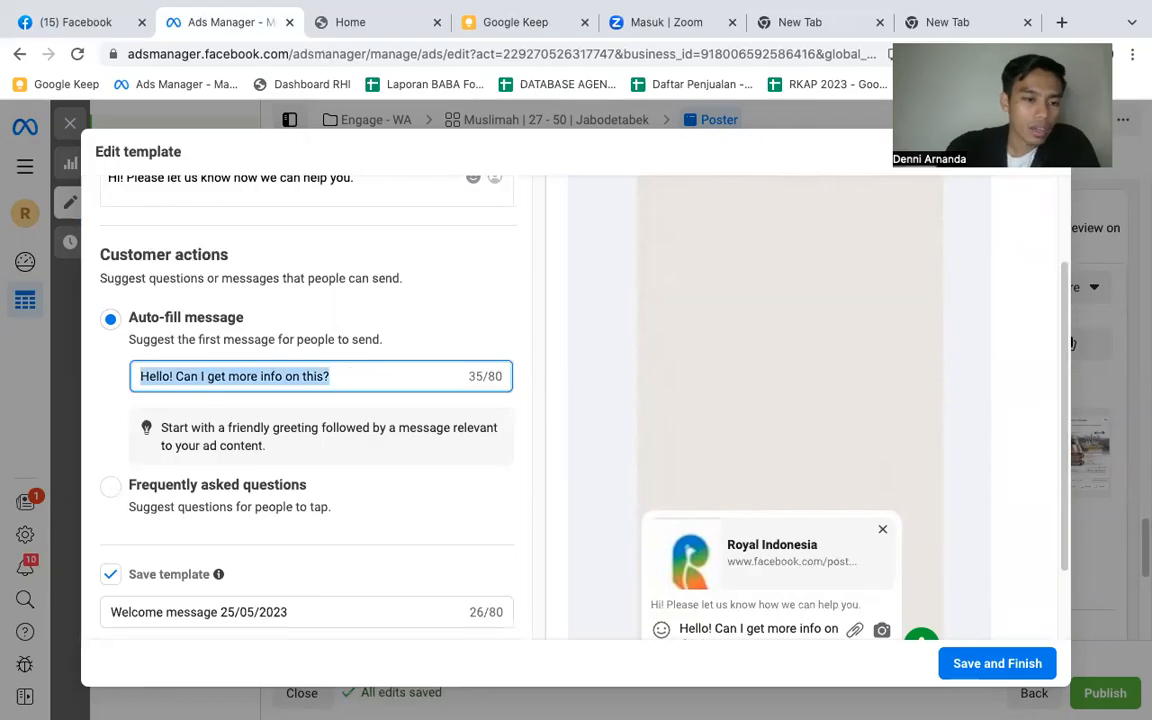
{"action": "type", "text": "Assalamu"}
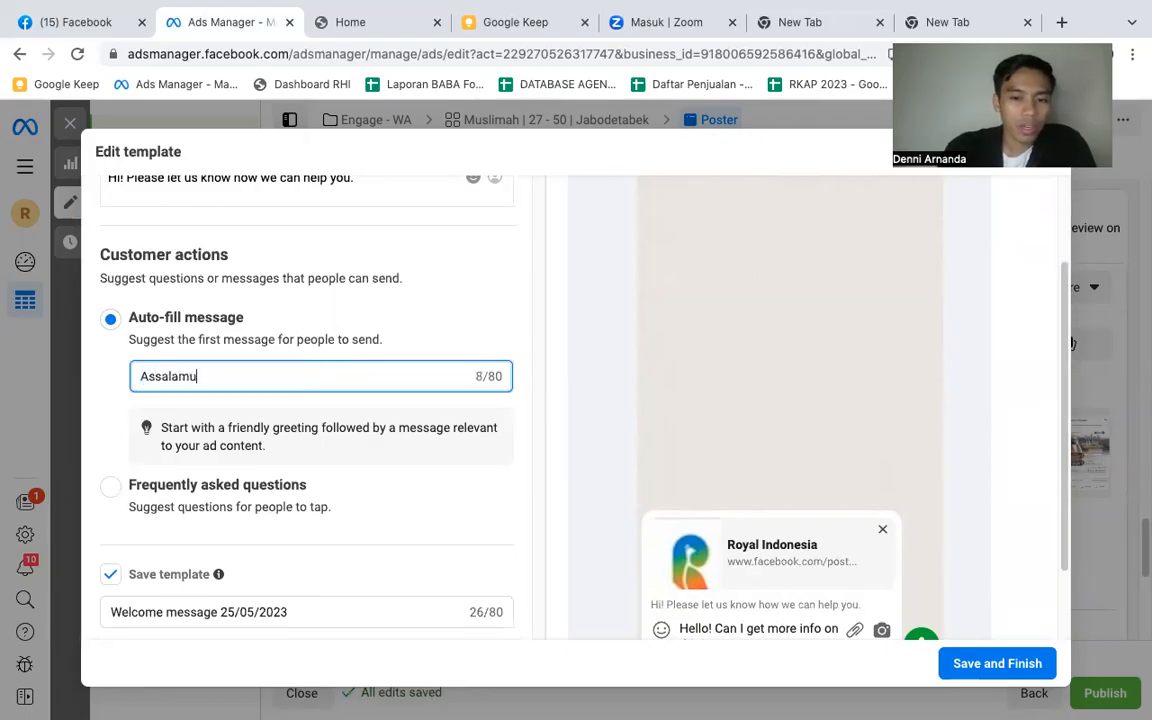
{"action": "type", "text": "lam Kak"}
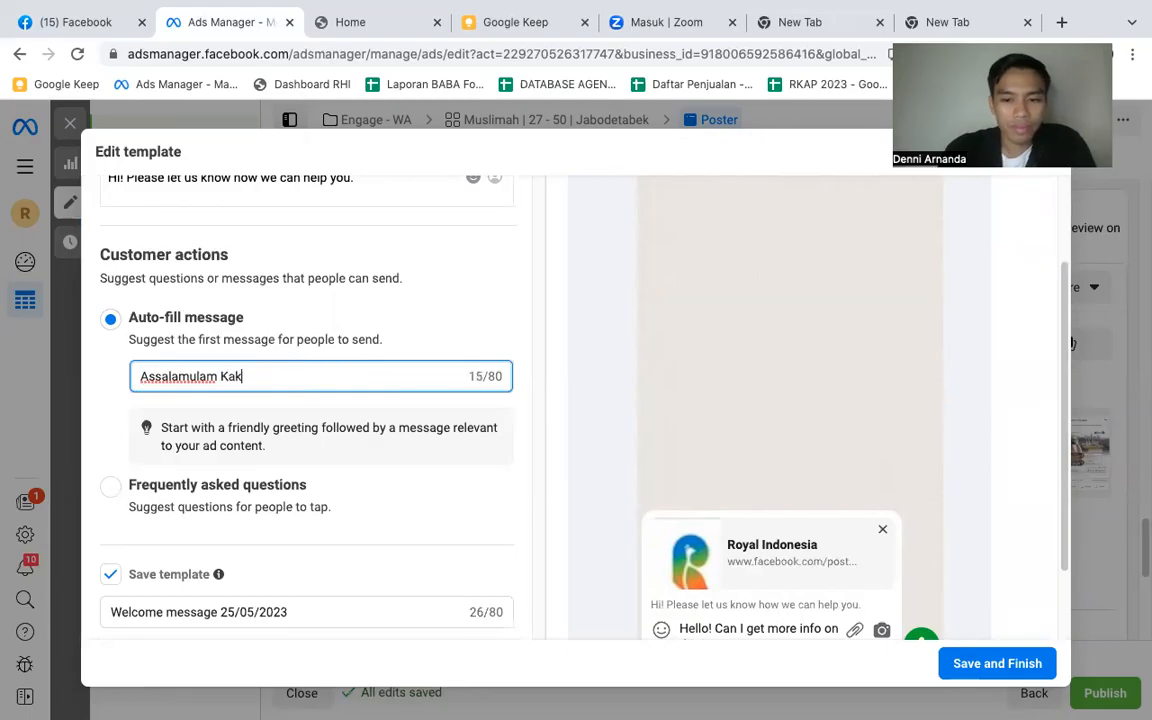
- Correct the greeting's spelling in the auto-fill message so it reads "Assalamualaikum Kak"
{"action": "scroll", "coordinate": [832, 418], "scroll_direction": "down", "scroll_amount": 2}
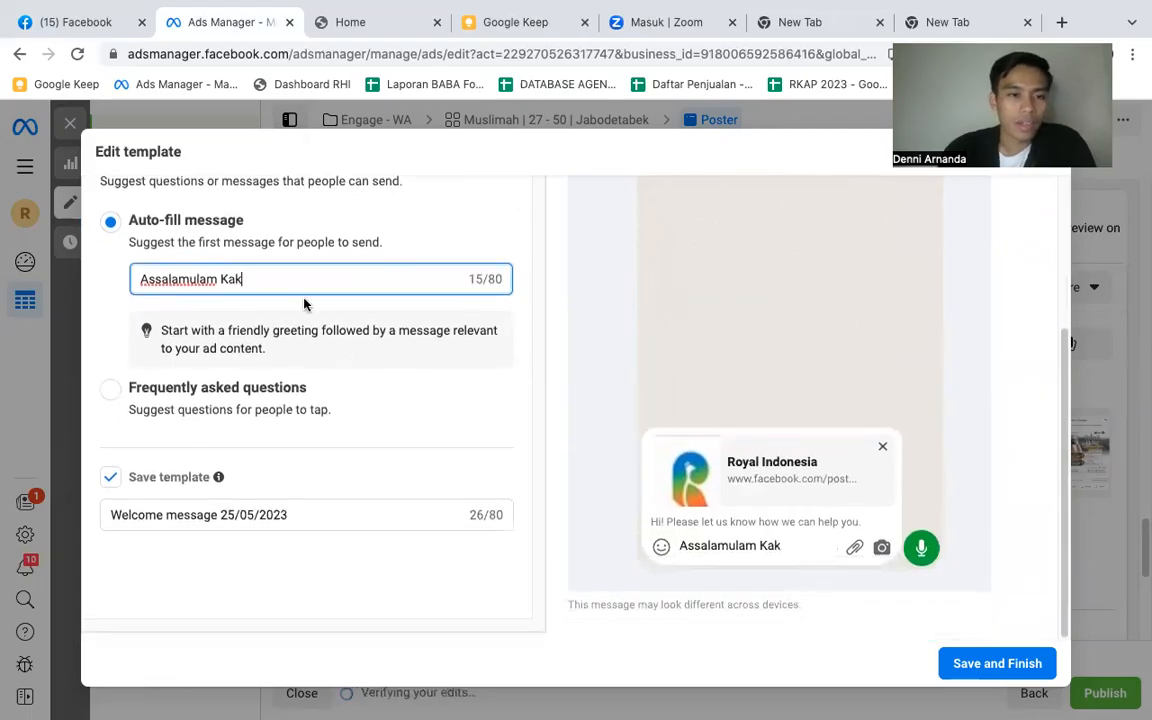
{"action": "left_click", "coordinate": [197, 279]}
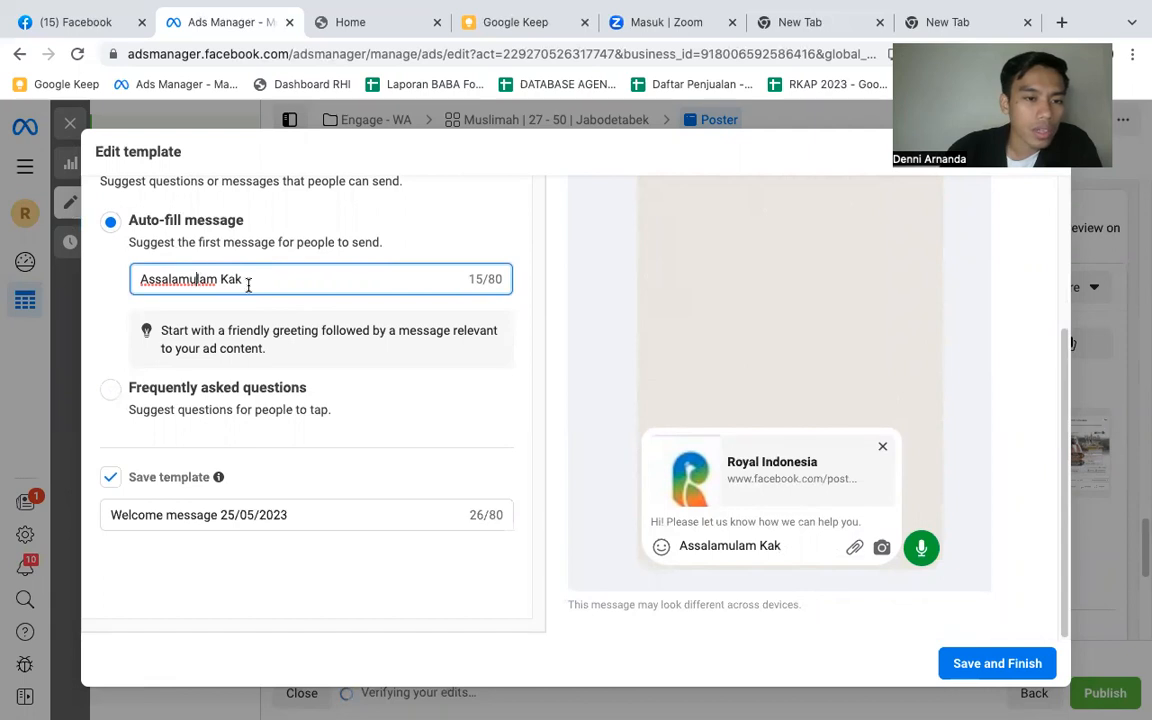
{"action": "type", "text": "a"}
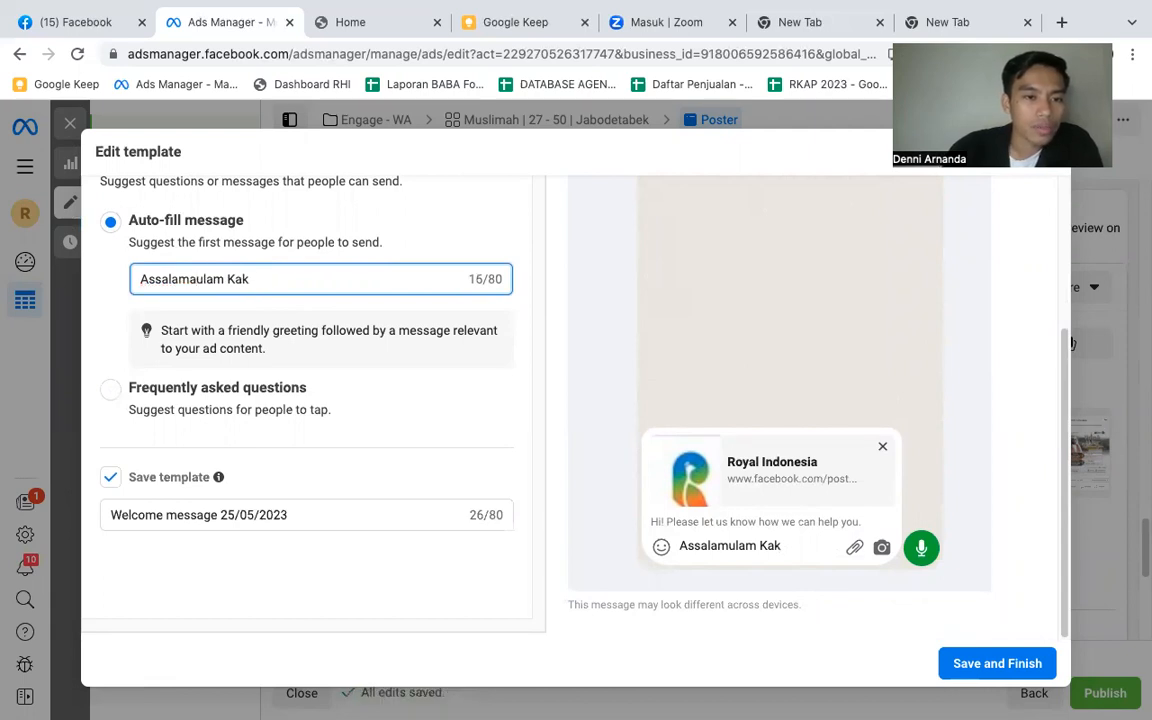
{"action": "key", "text": "BackSpace"}
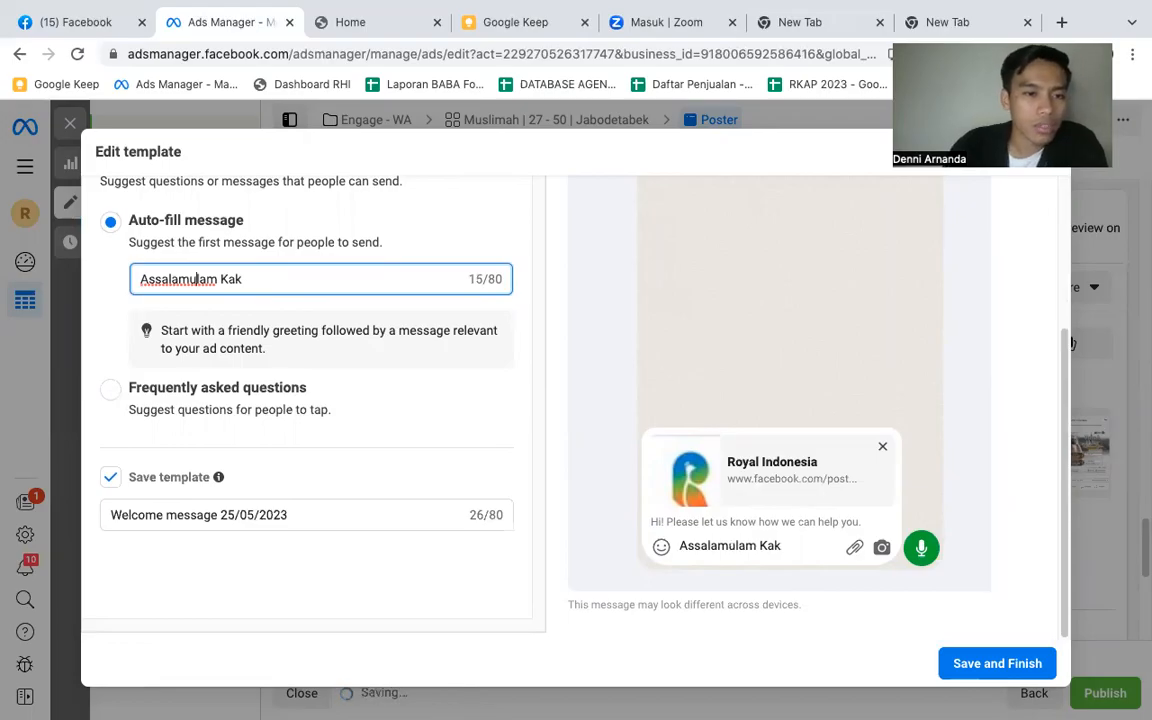
{"action": "type", "text": "a"}
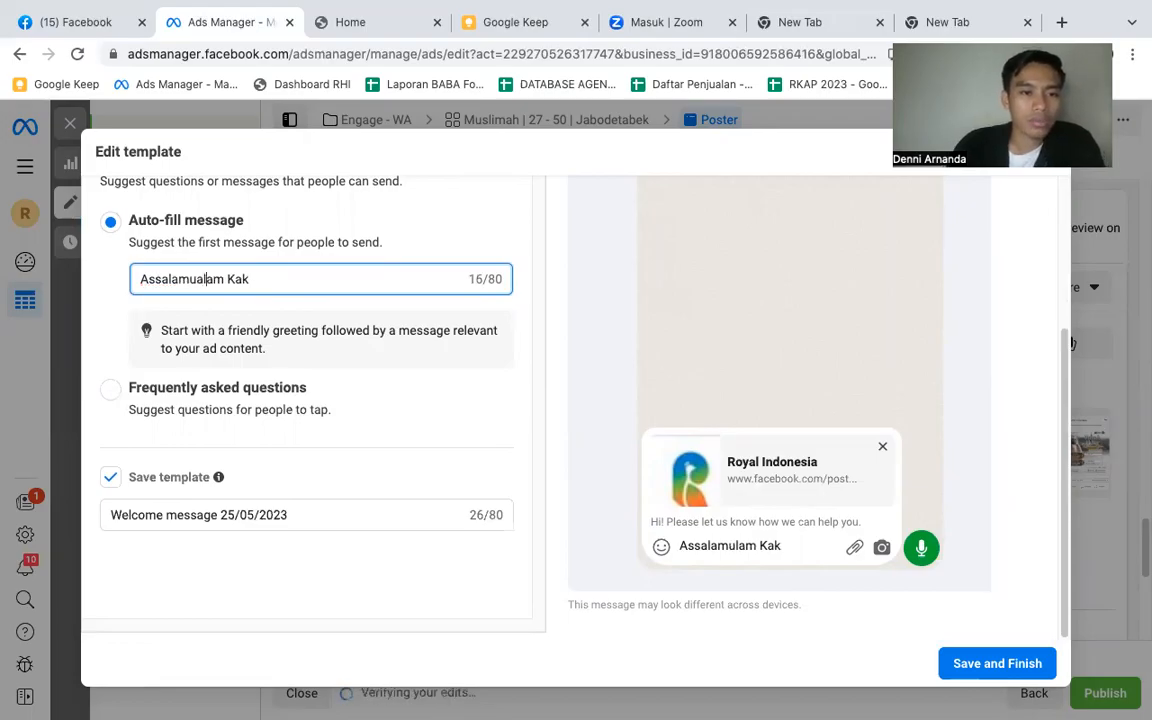
{"action": "type", "text": "ik"}
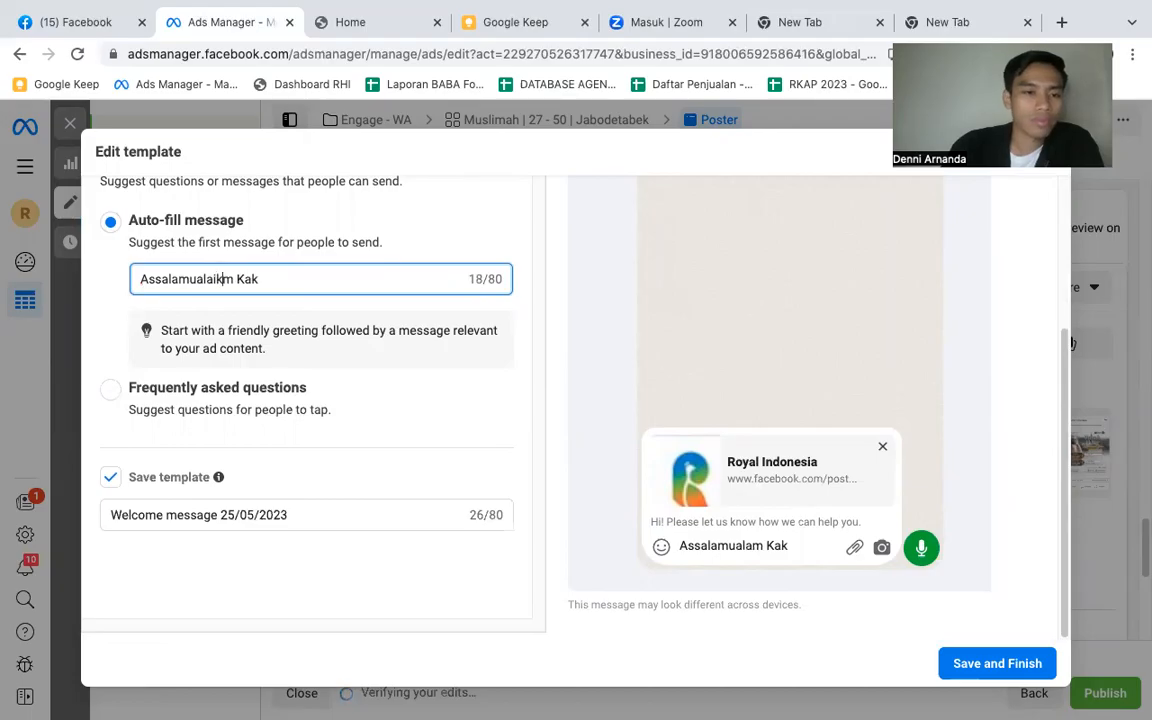
{"action": "type", "text": "um"}
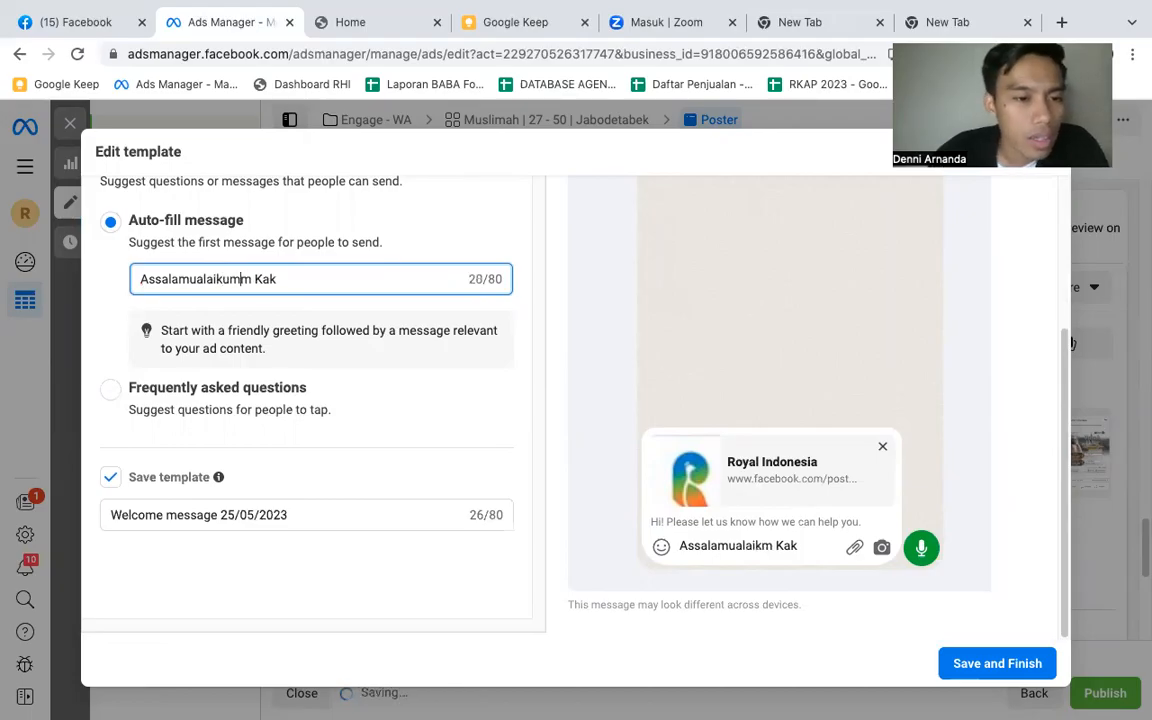
{"action": "type", "text": "\\"}
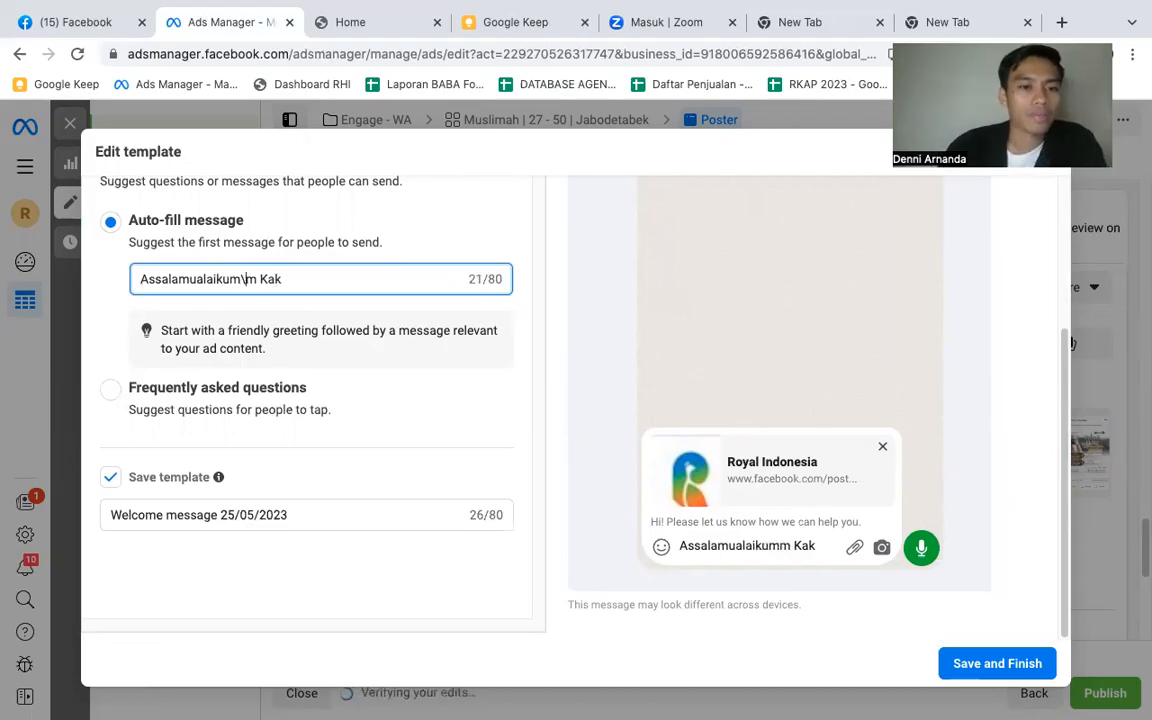
{"action": "key", "text": "BackSpace"}
{"action": "key", "text": "BackSpace"}
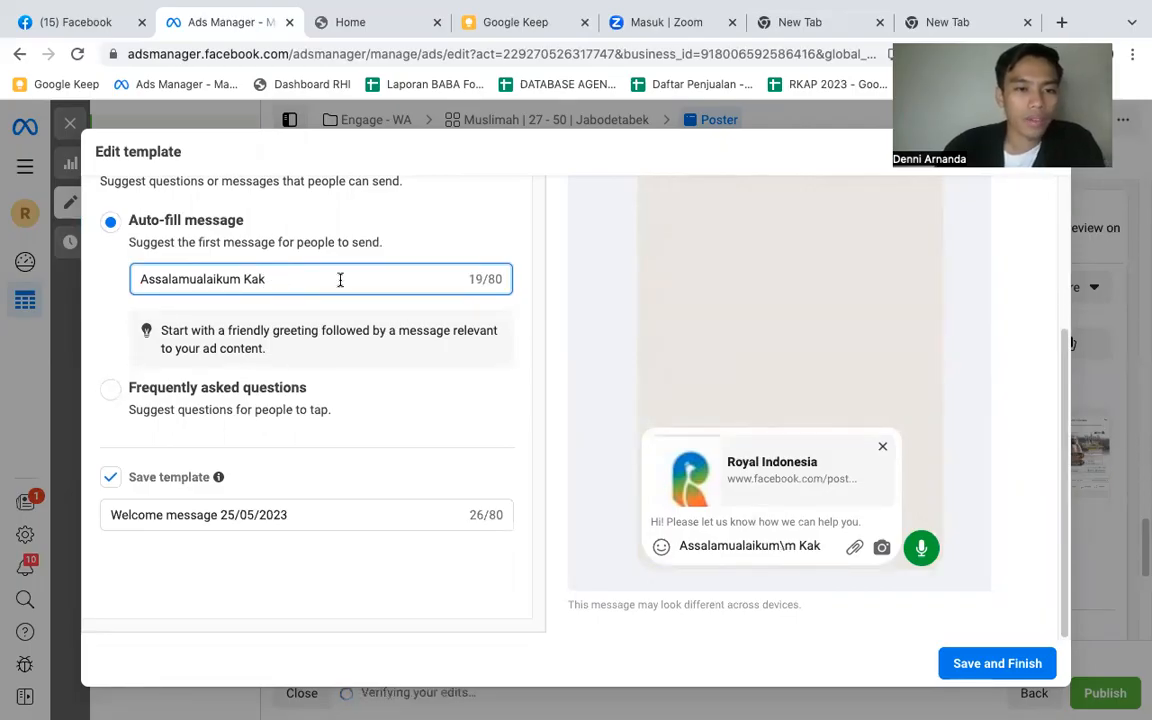
- Continue the auto-fill message after the greeting with ", Saya mau info lengkap Program Syekh"
{"action": "type", "text": ", S"}
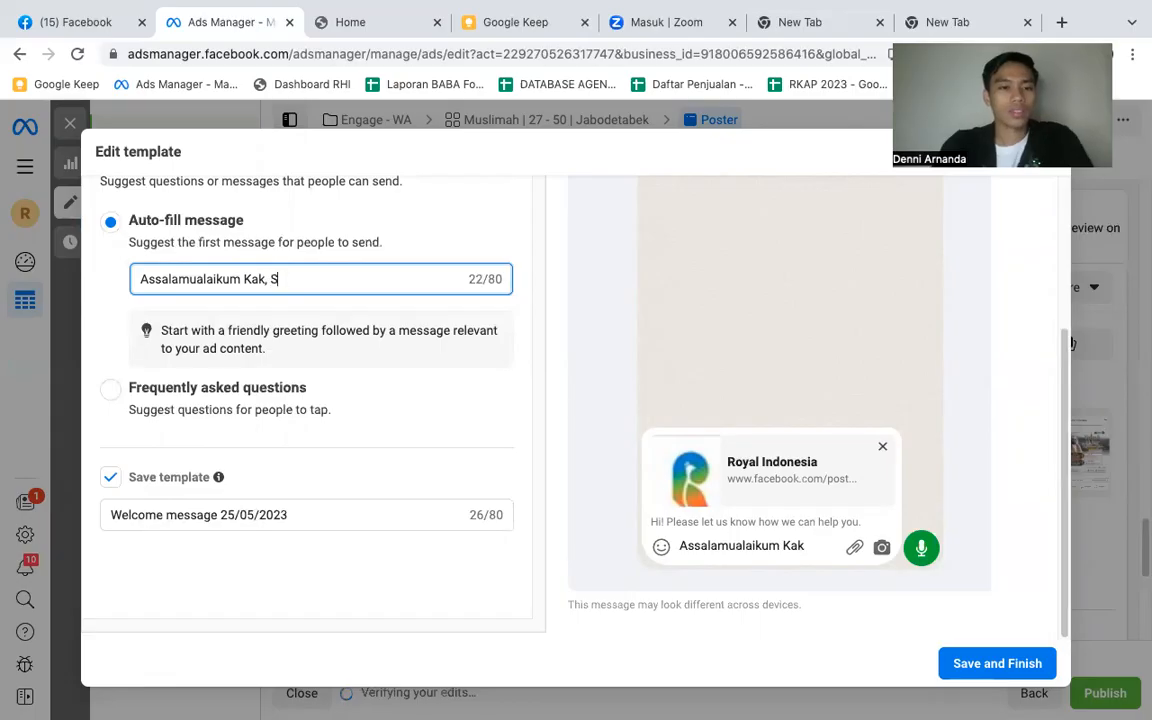
{"action": "type", "text": "aya mau ingo"}
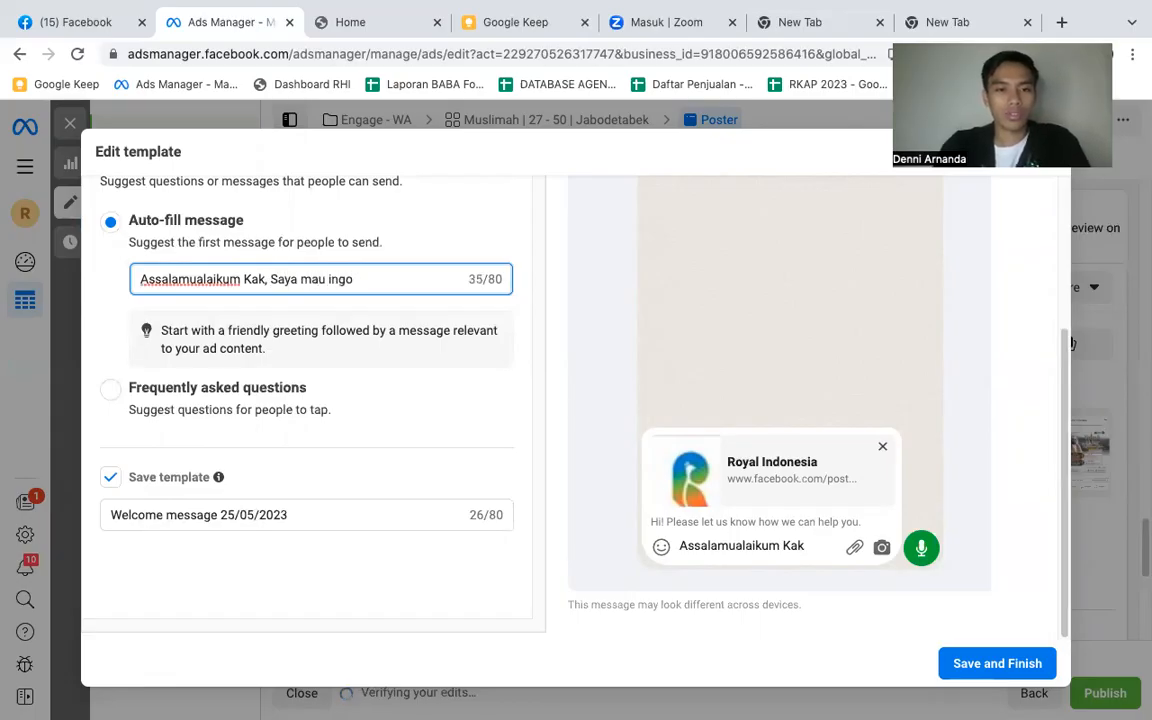
{"action": "key", "text": "BackSpace"}
{"action": "key", "text": "BackSpace"}
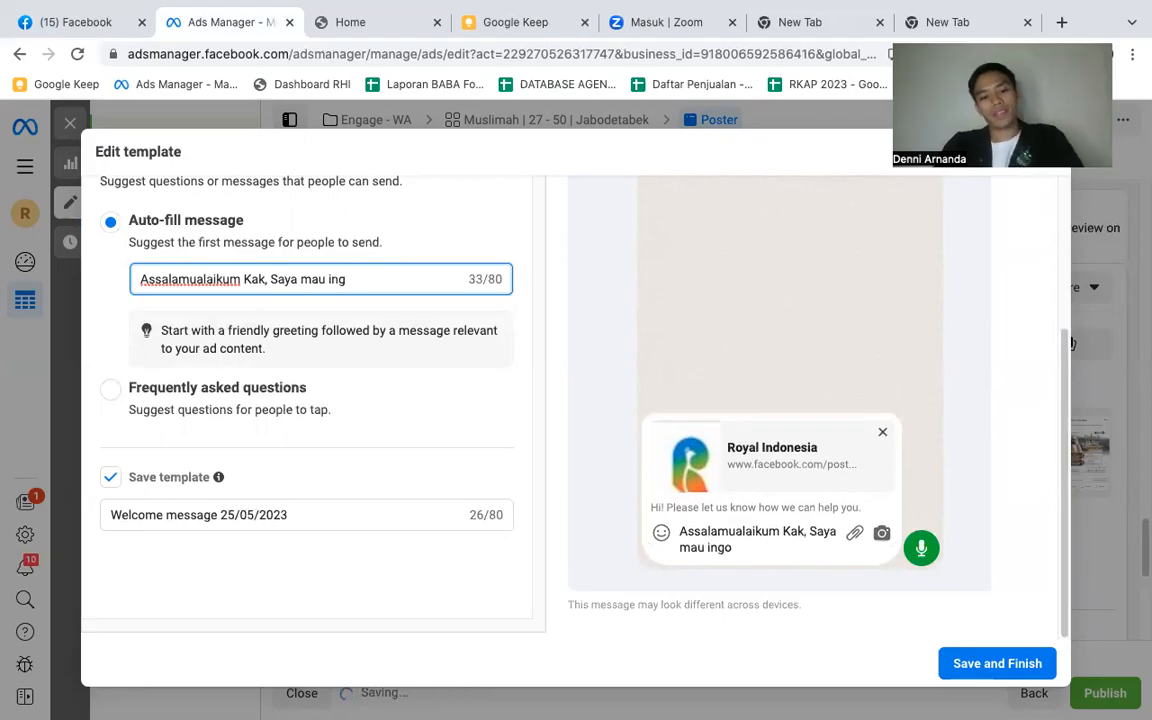
{"action": "key", "text": "BackSpace"}
{"action": "type", "text": "fo"}
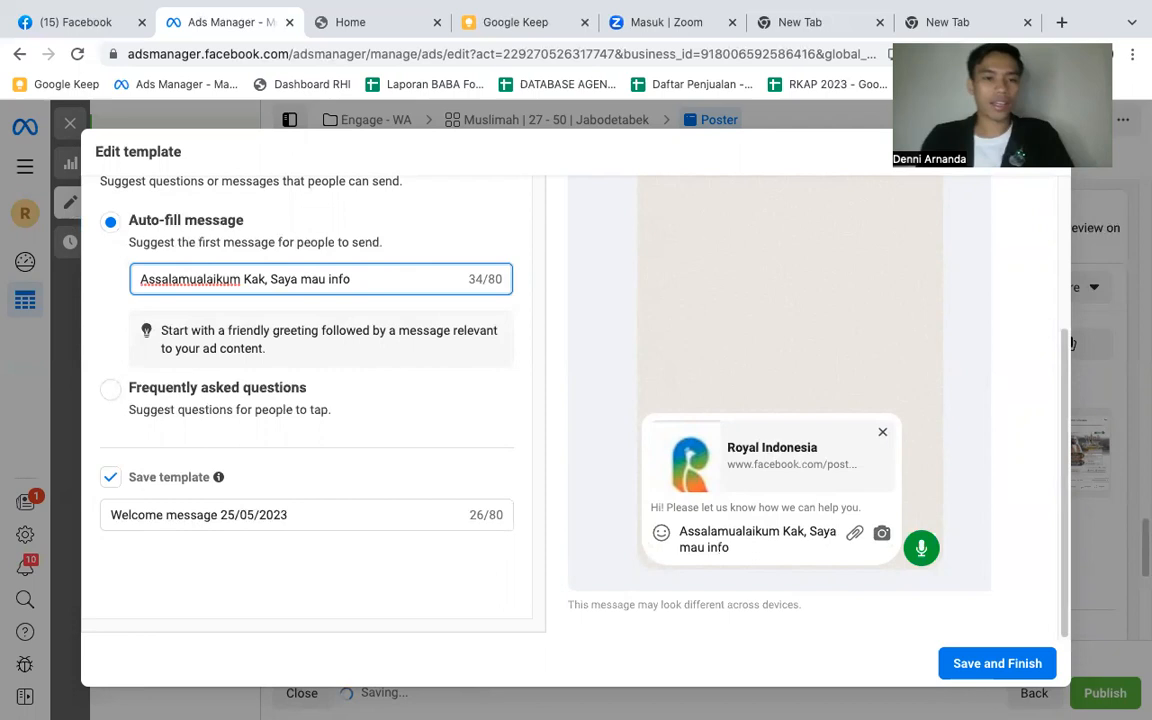
{"action": "type", "text": " le"}
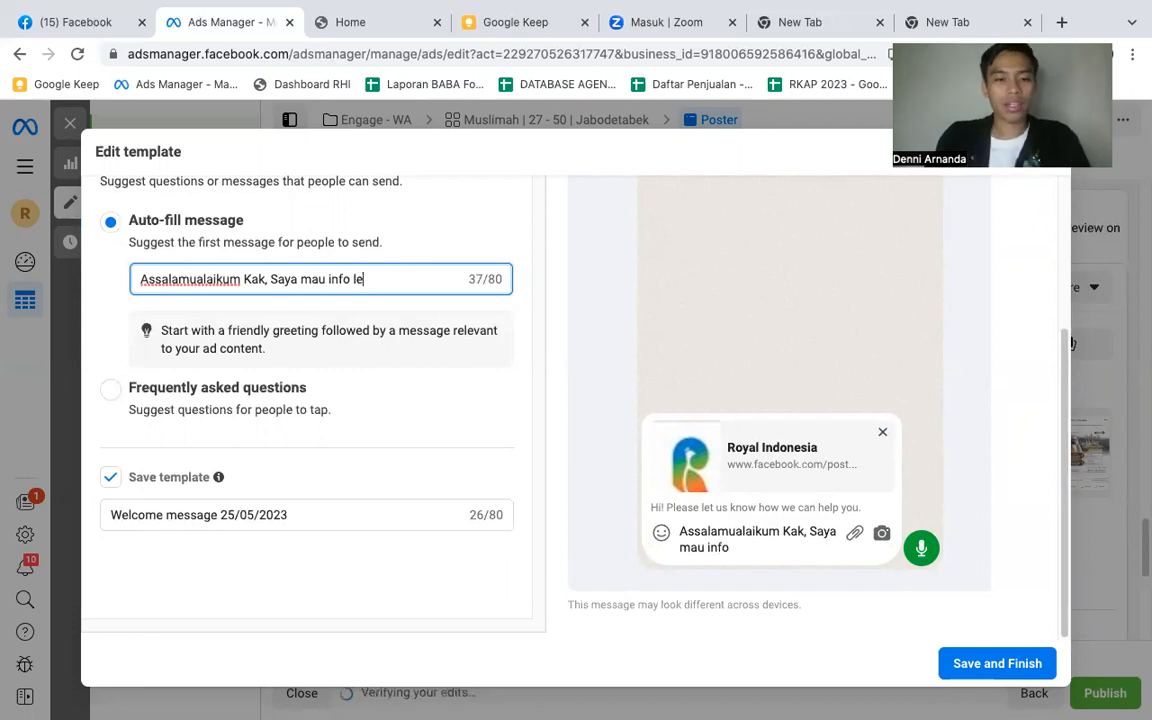
{"action": "type", "text": "ngkap P"}
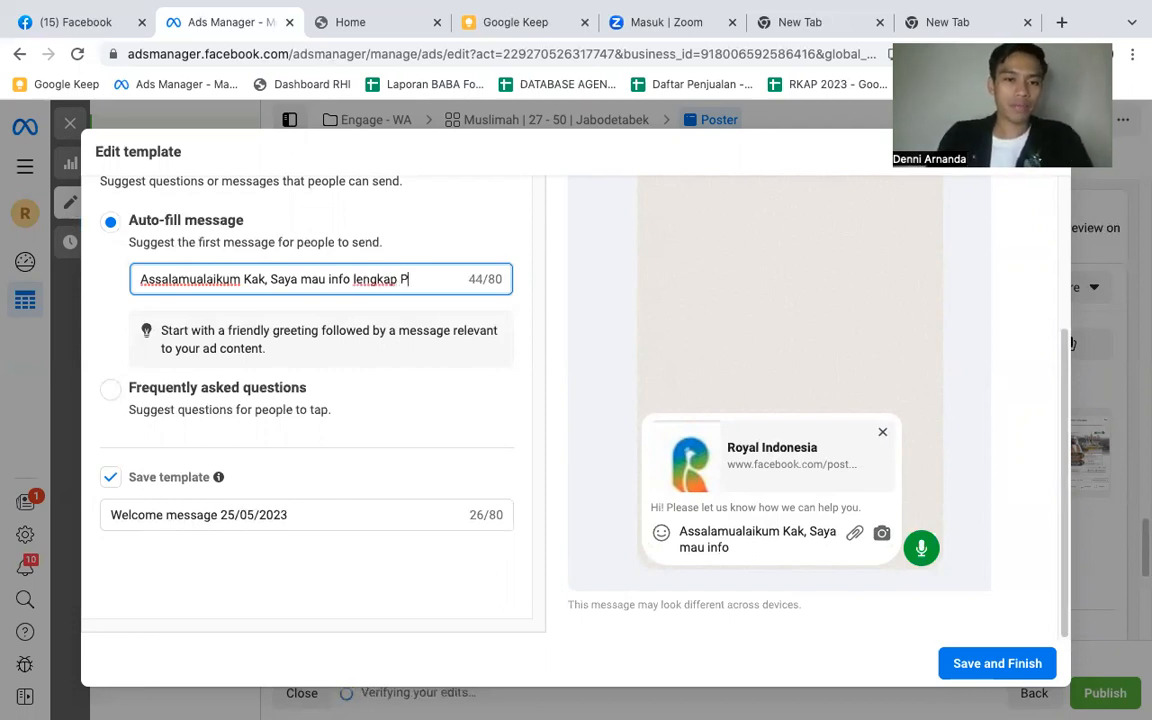
{"action": "type", "text": "rogram Syekh"}
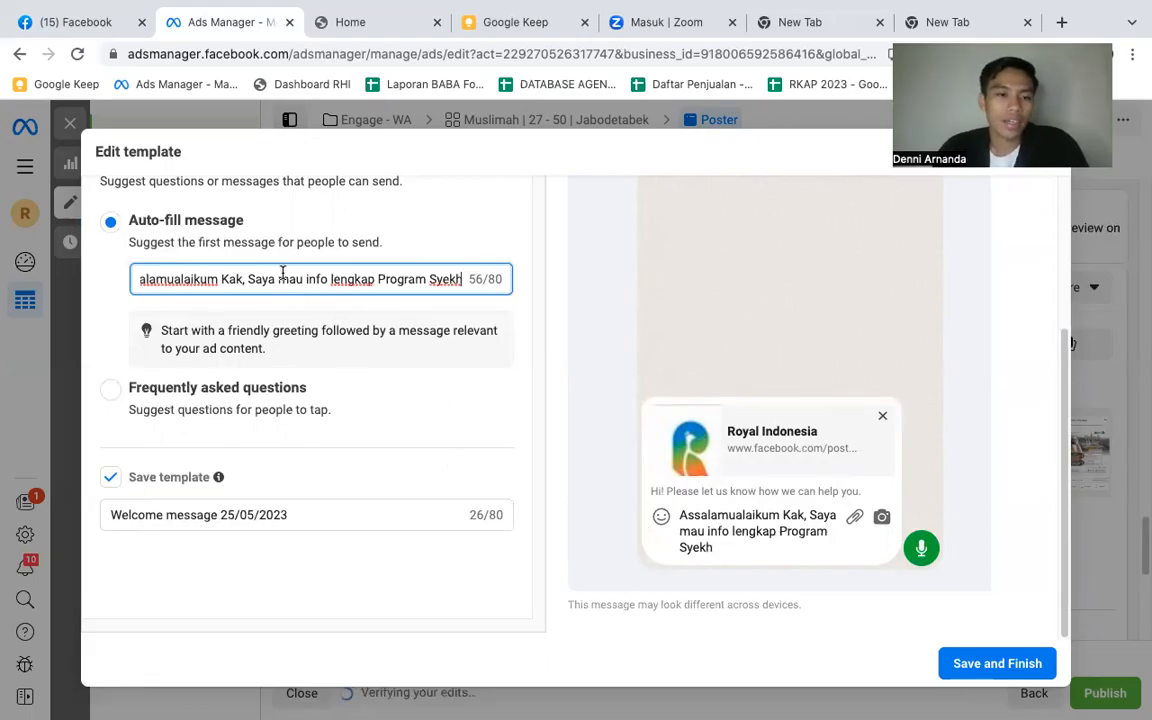
- Rename the message template "Program Syekh" and save it to the ad
{"action": "left_click", "coordinate": [309, 510]}
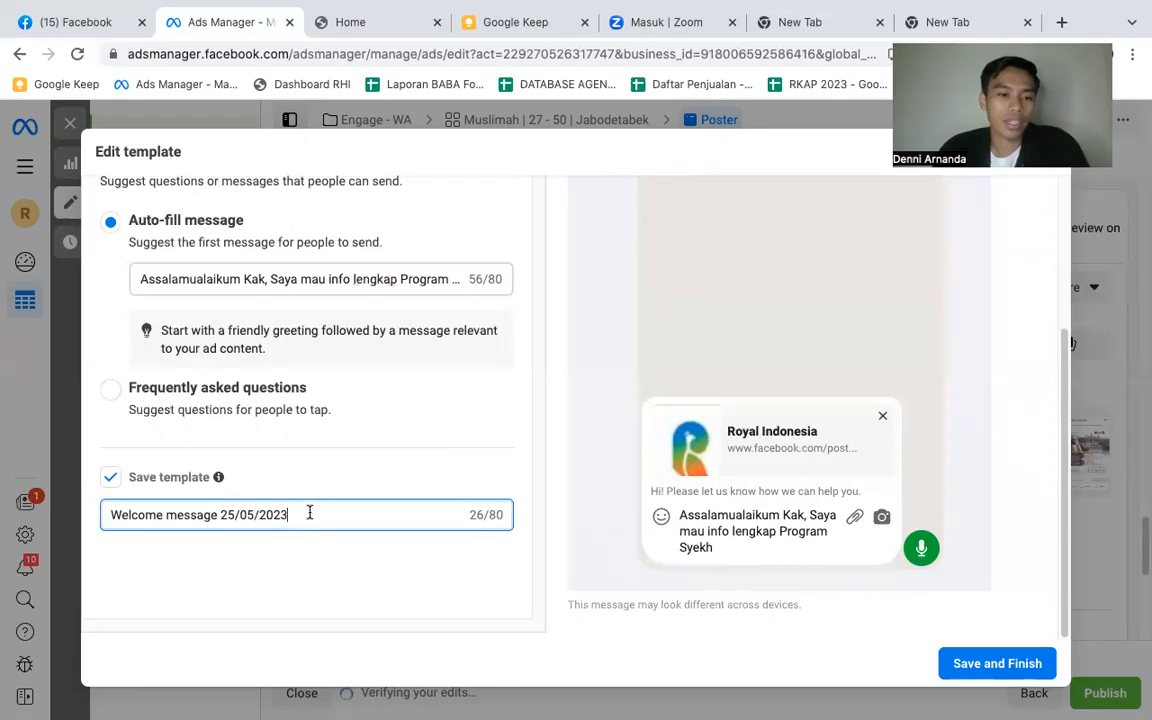
{"action": "key", "text": "ctrl+a"}
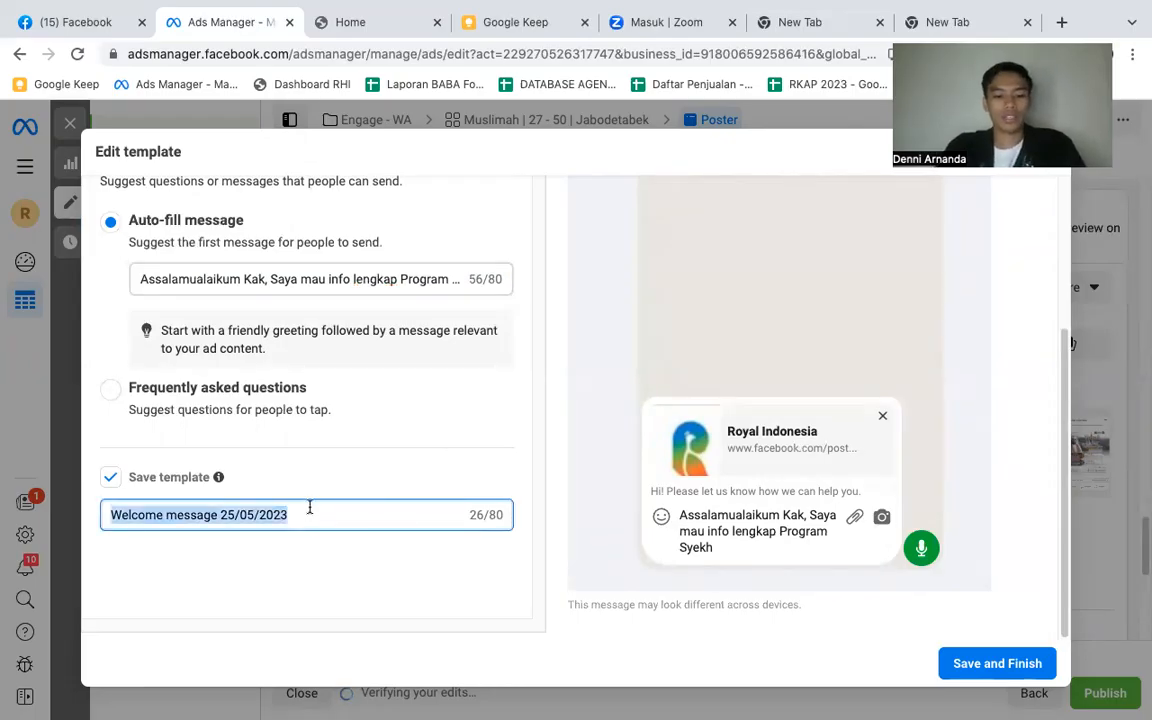
{"action": "type", "text": "H"}
{"action": "key", "text": "BackSpace"}
{"action": "type", "text": "Program"}
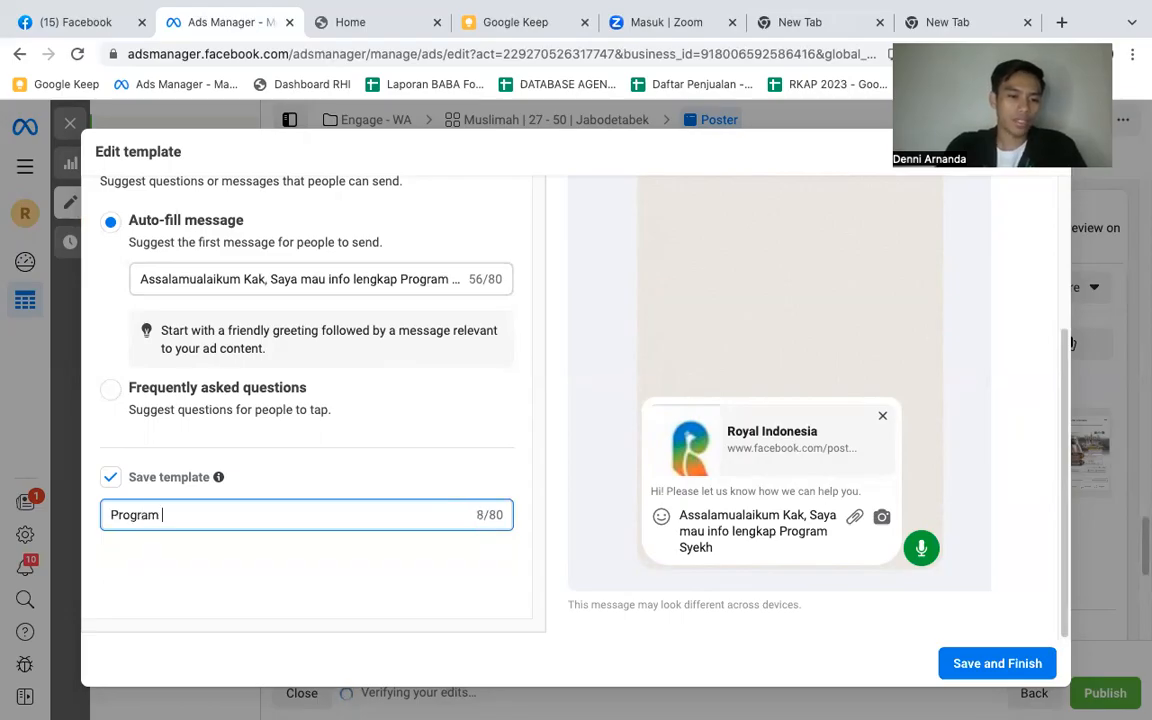
{"action": "type", "text": " Syekh"}
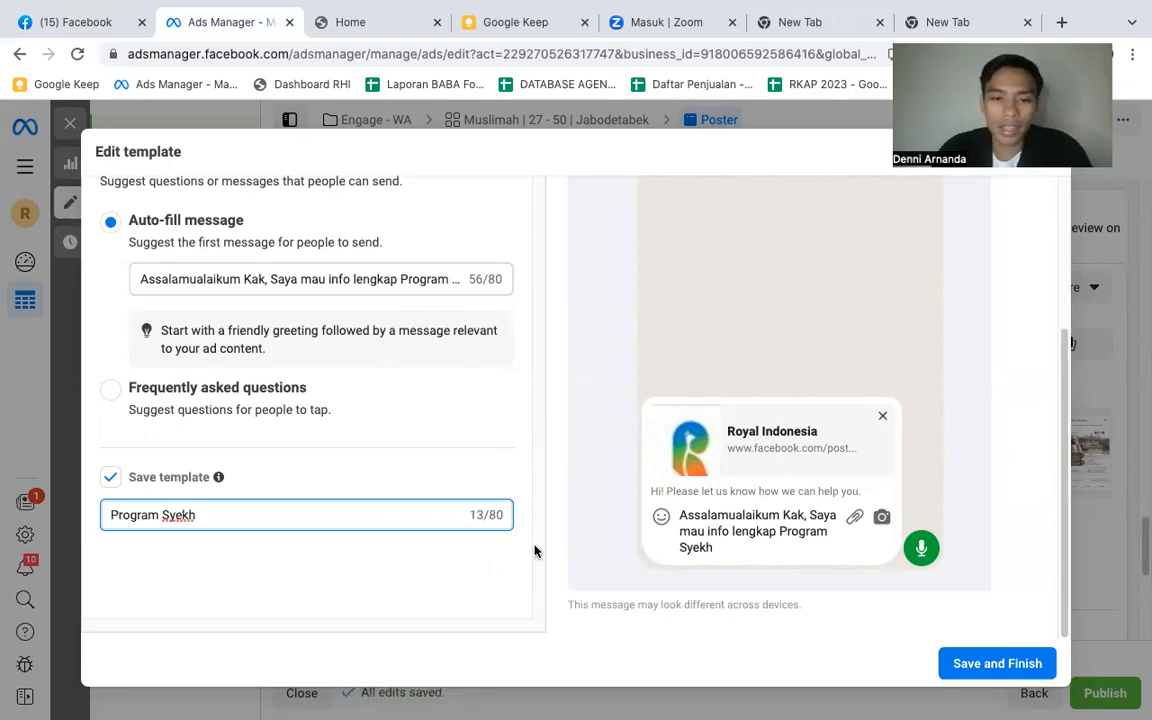
{"action": "left_click", "coordinate": [988, 665]}
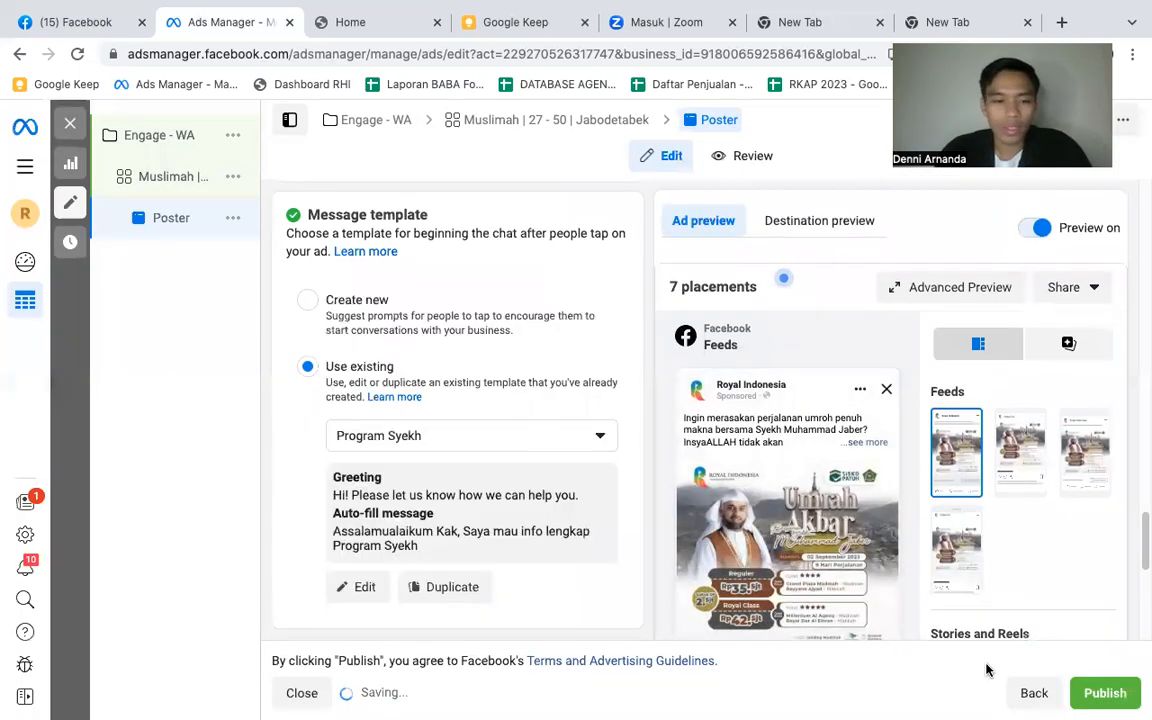
{"action": "scroll", "coordinate": [483, 398], "scroll_direction": "down", "scroll_amount": 5}
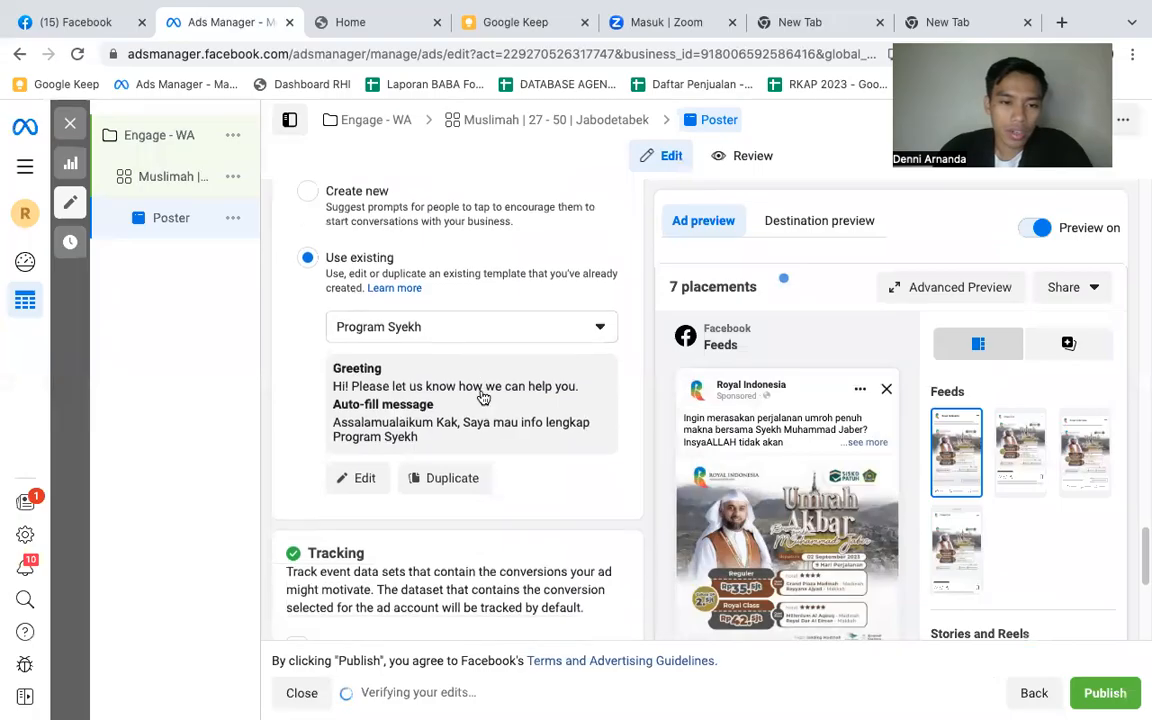
{"action": "scroll", "coordinate": [480, 396], "scroll_direction": "down", "scroll_amount": 1}
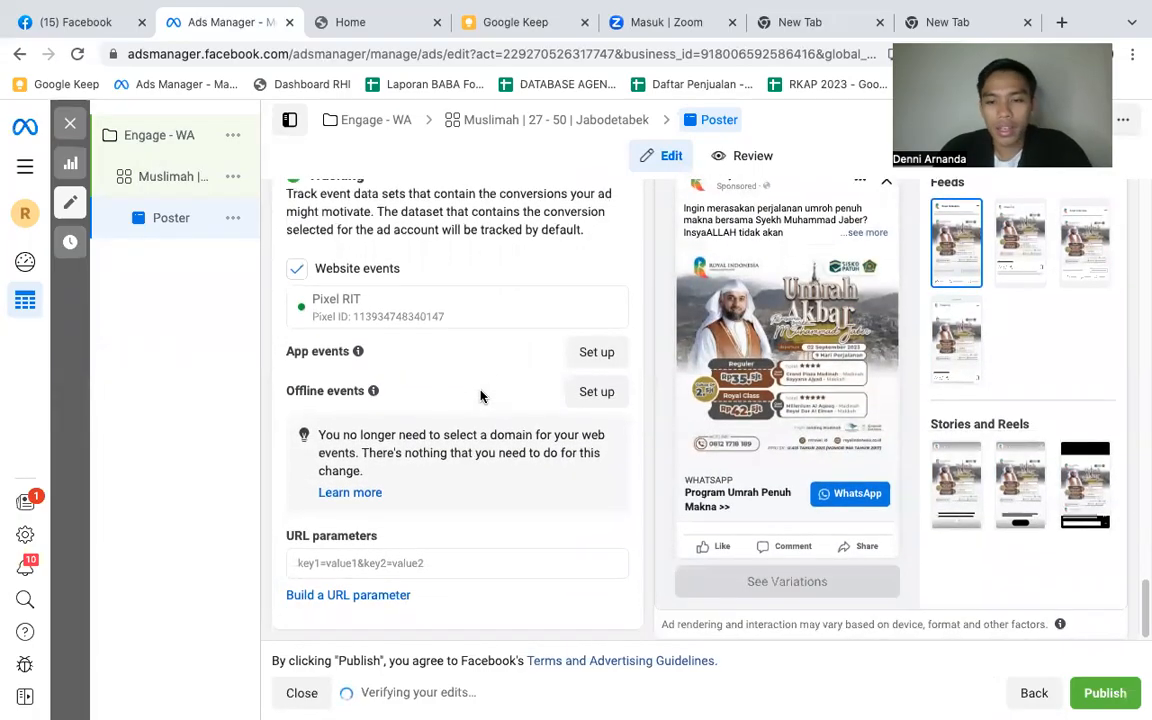
{"action": "scroll", "coordinate": [920, 455], "scroll_direction": "up", "scroll_amount": 1}
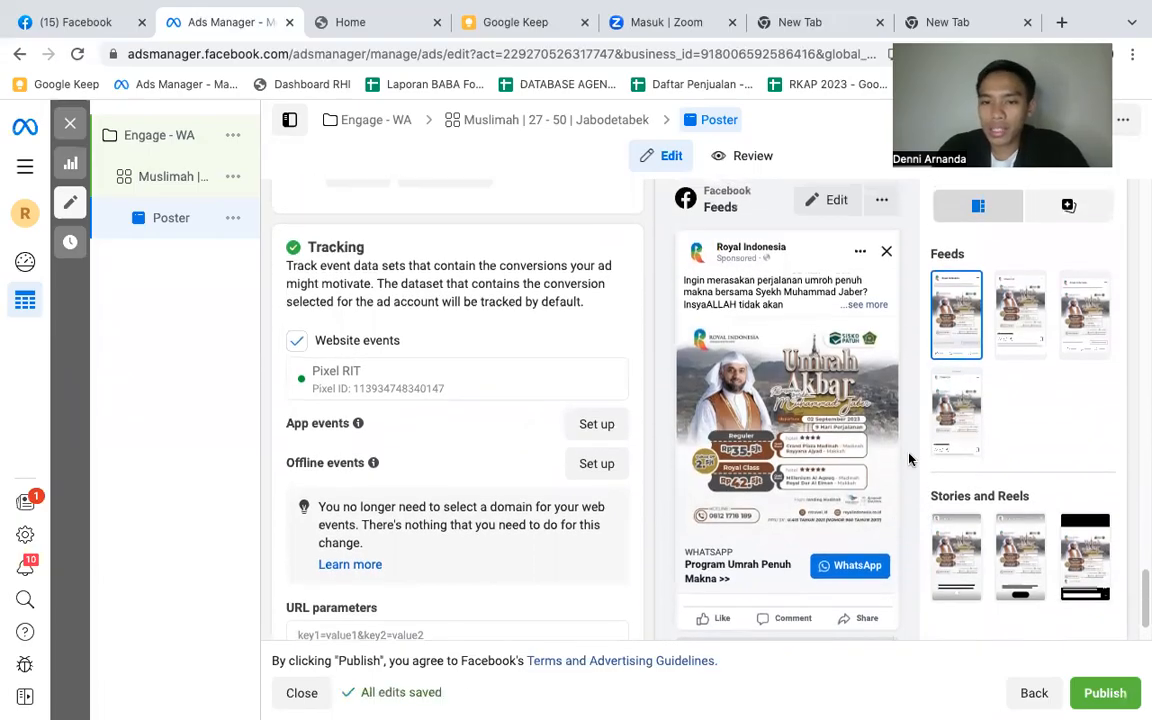
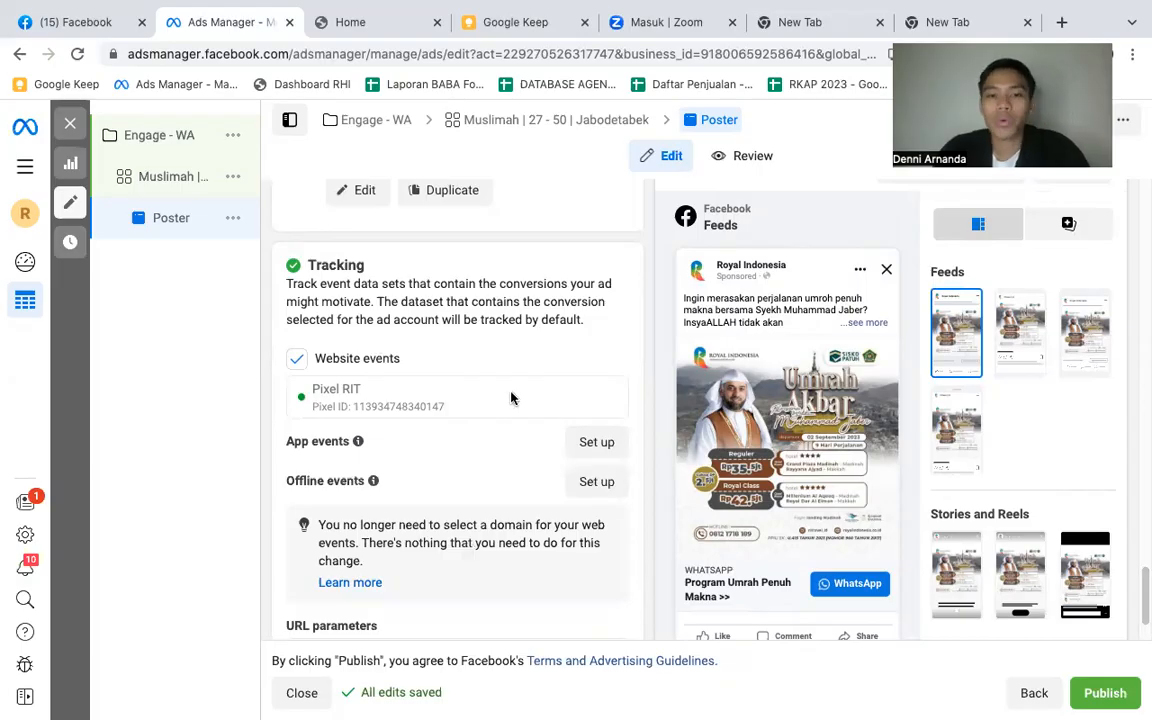
- Check the Poster ad's remaining tracking settings and preview it in the Instagram feed and another Facebook feed placement
{"action": "scroll", "coordinate": [510, 397], "scroll_direction": "down", "scroll_amount": 1}
{"action": "scroll", "coordinate": [510, 397], "scroll_direction": "down", "scroll_amount": 1}
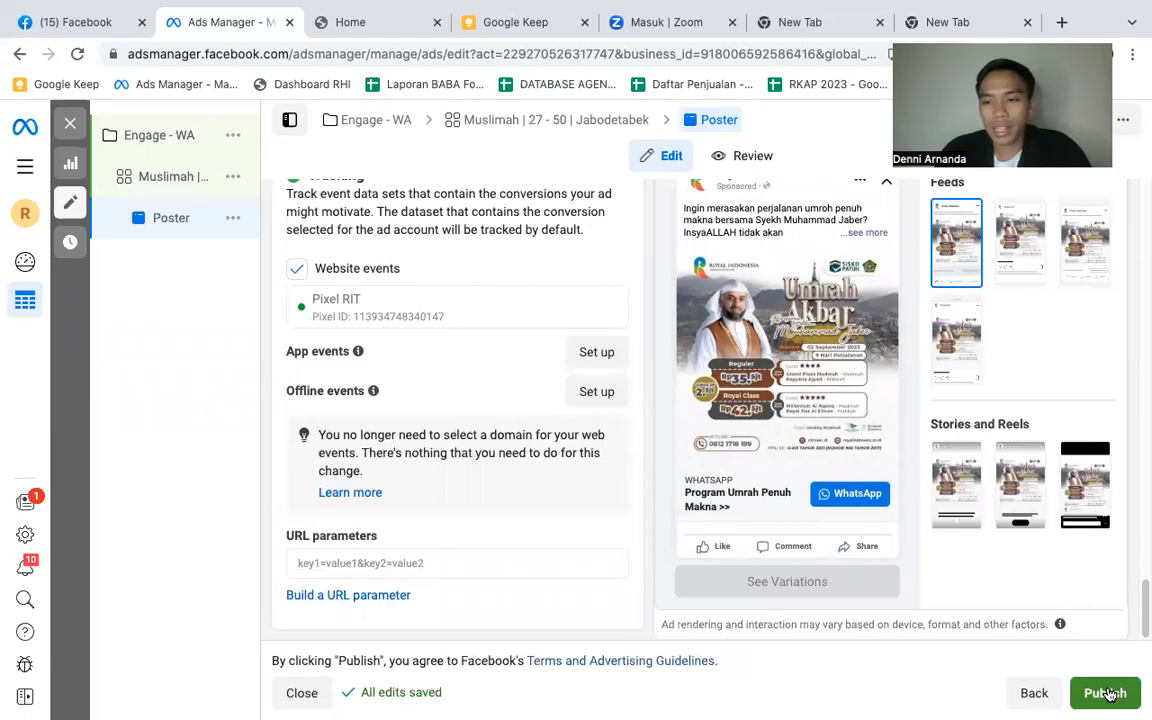
{"action": "left_click", "coordinate": [1025, 279]}
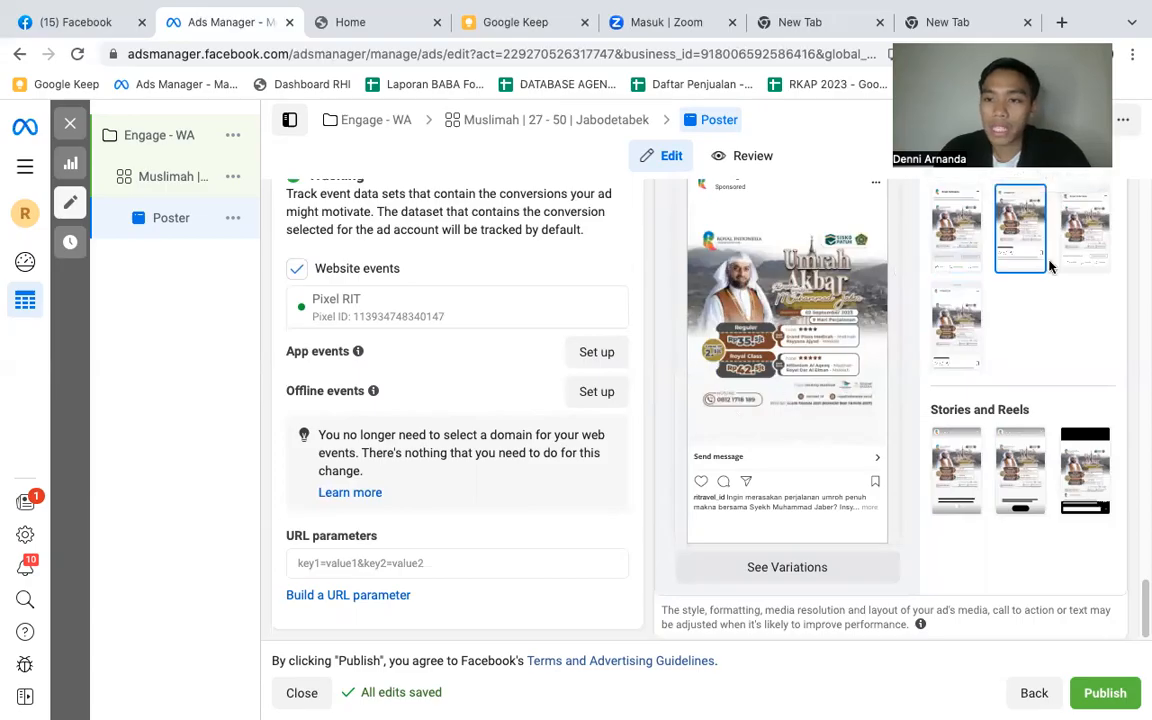
{"action": "scroll", "coordinate": [1088, 286], "scroll_direction": "up", "scroll_amount": 1}
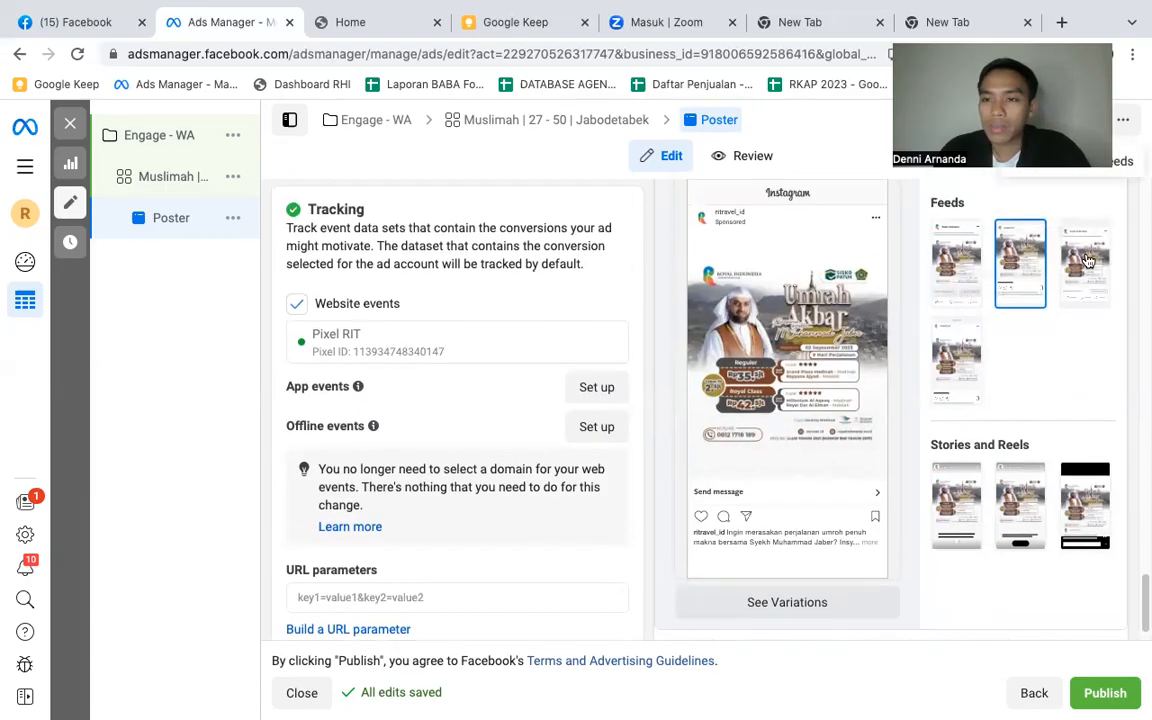
{"action": "left_click", "coordinate": [1088, 260]}
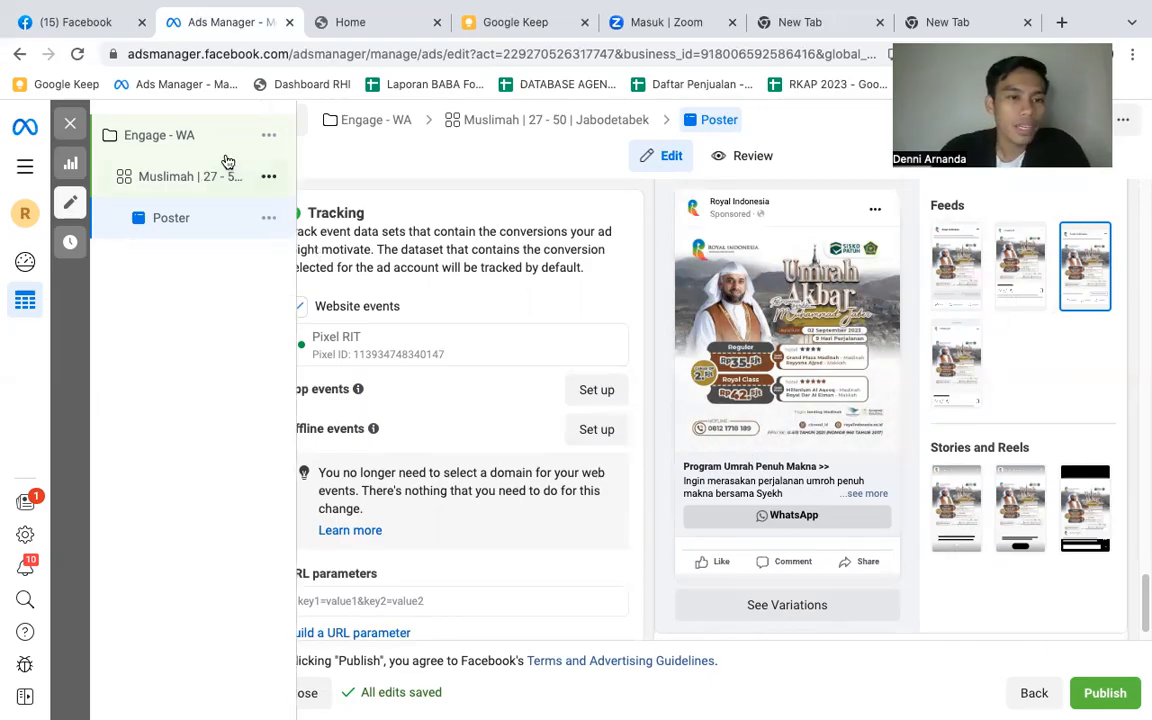
- Open the "Muslimah | 27 - 50 | Jabodetabek" ad set and review its conversion, messaging app, budget, schedule and location settings
{"action": "left_click", "coordinate": [165, 180]}
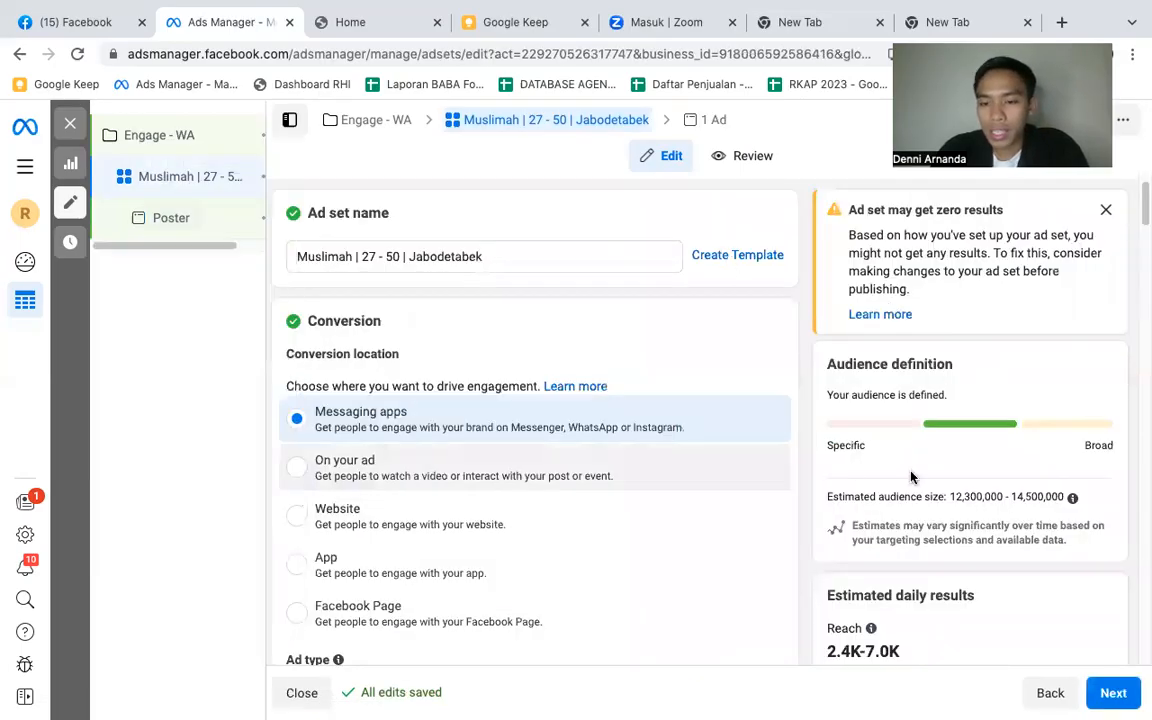
{"action": "scroll", "coordinate": [910, 476], "scroll_direction": "down", "scroll_amount": 1}
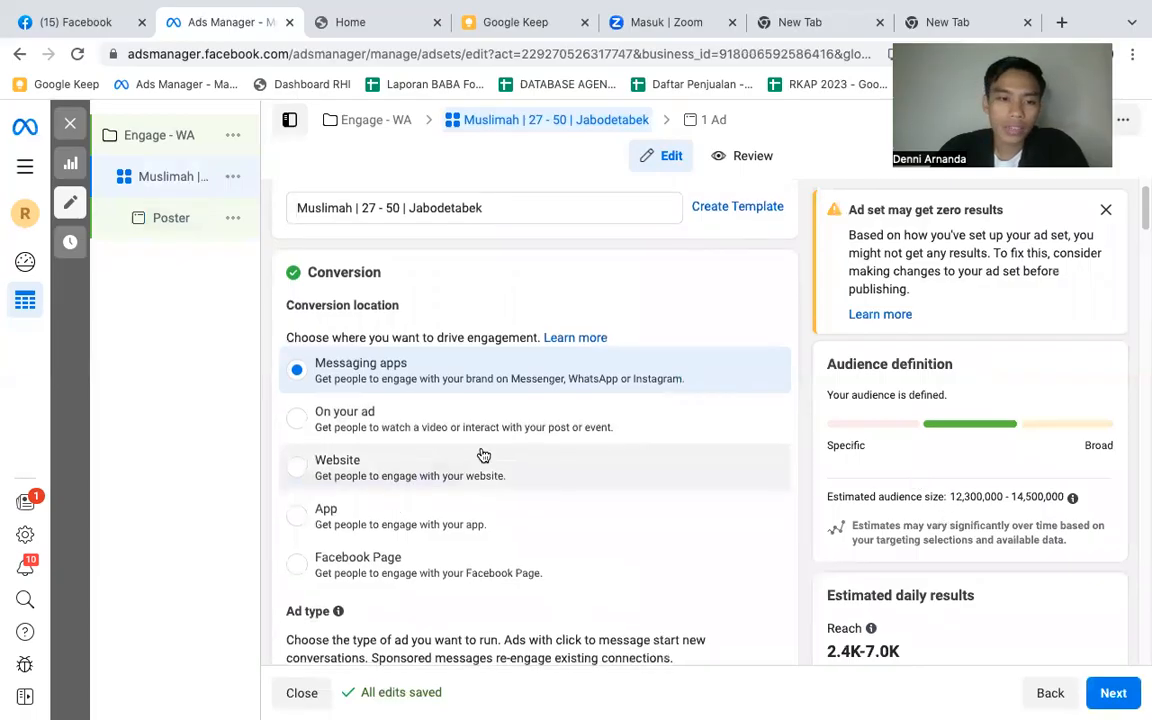
{"action": "scroll", "coordinate": [480, 450], "scroll_direction": "down", "scroll_amount": 5}
{"action": "scroll", "coordinate": [524, 430], "scroll_direction": "down", "scroll_amount": 10}
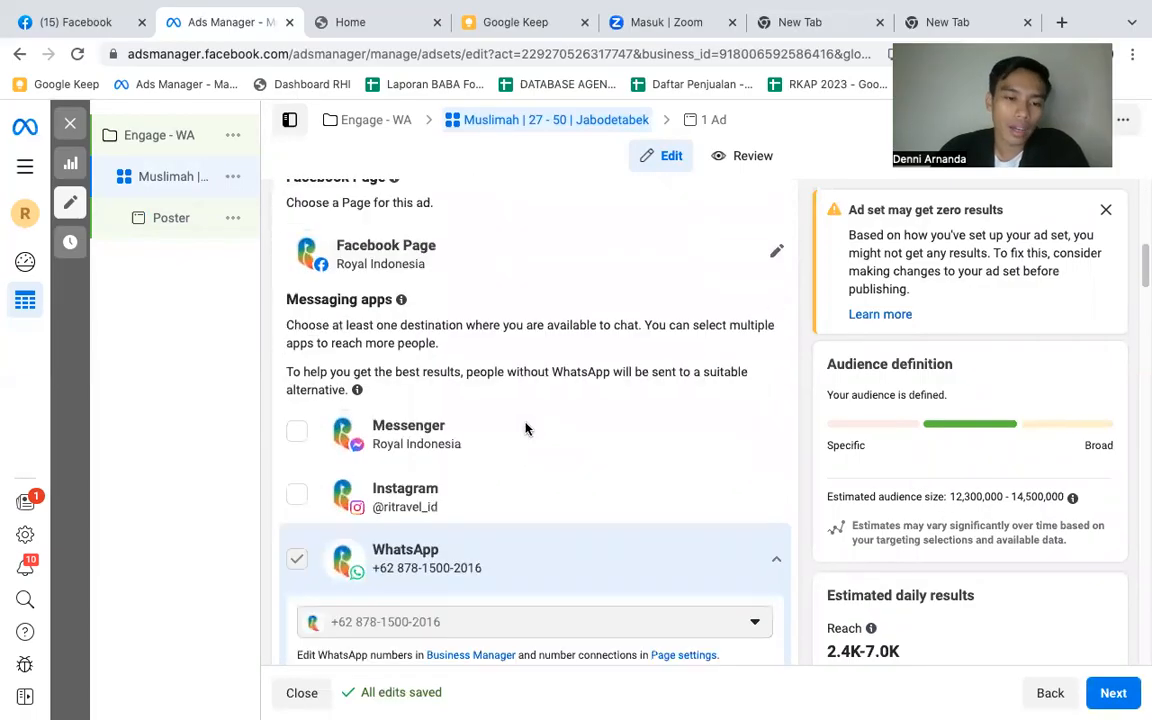
{"action": "scroll", "coordinate": [525, 428], "scroll_direction": "down", "scroll_amount": 5}
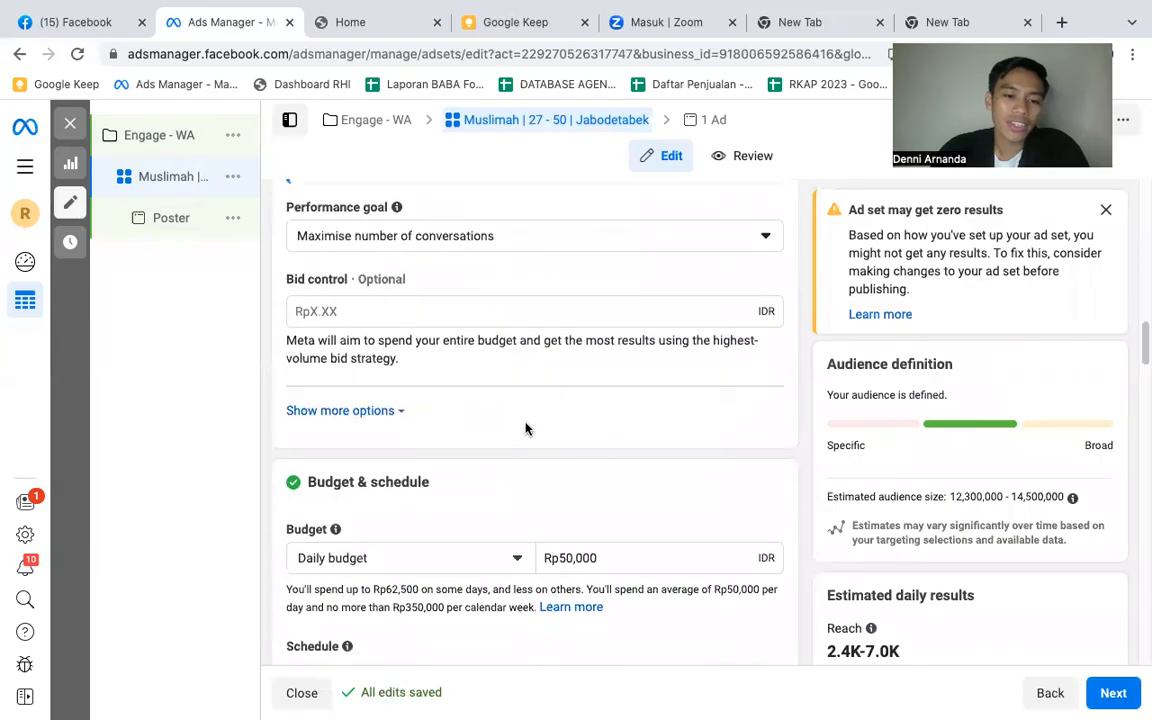
{"action": "scroll", "coordinate": [525, 428], "scroll_direction": "down", "scroll_amount": 8}
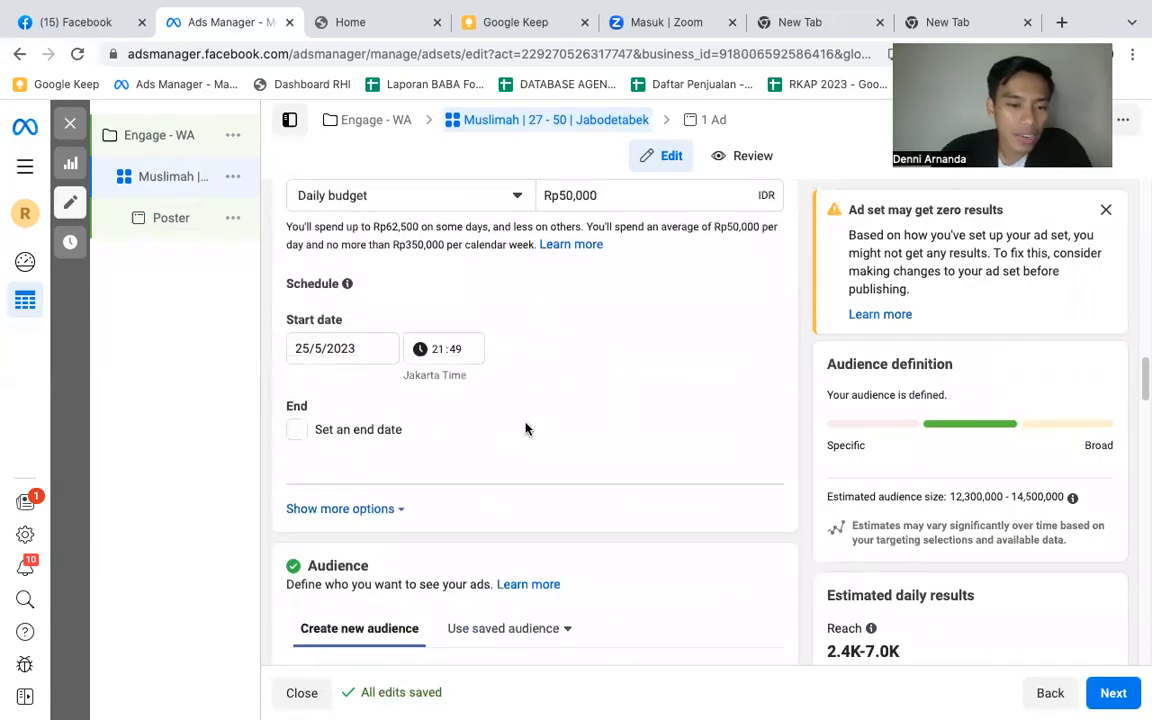
{"action": "scroll", "coordinate": [525, 428], "scroll_direction": "down", "scroll_amount": 5}
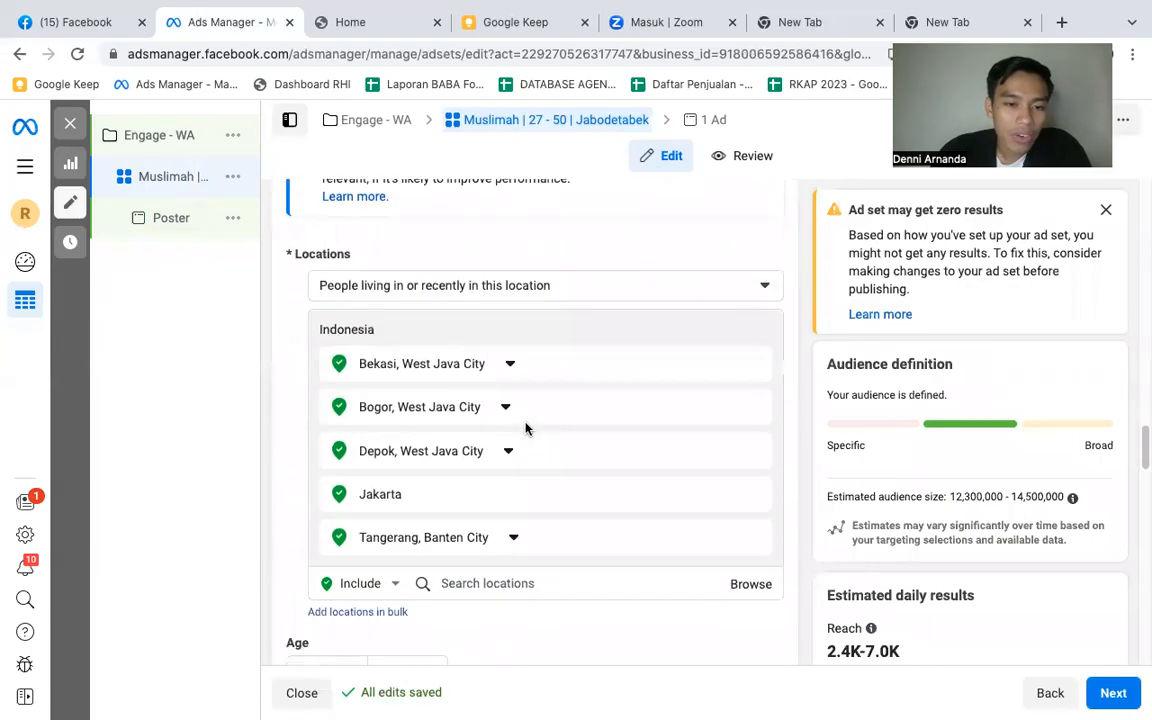
{"action": "scroll", "coordinate": [525, 428], "scroll_direction": "down", "scroll_amount": 2}
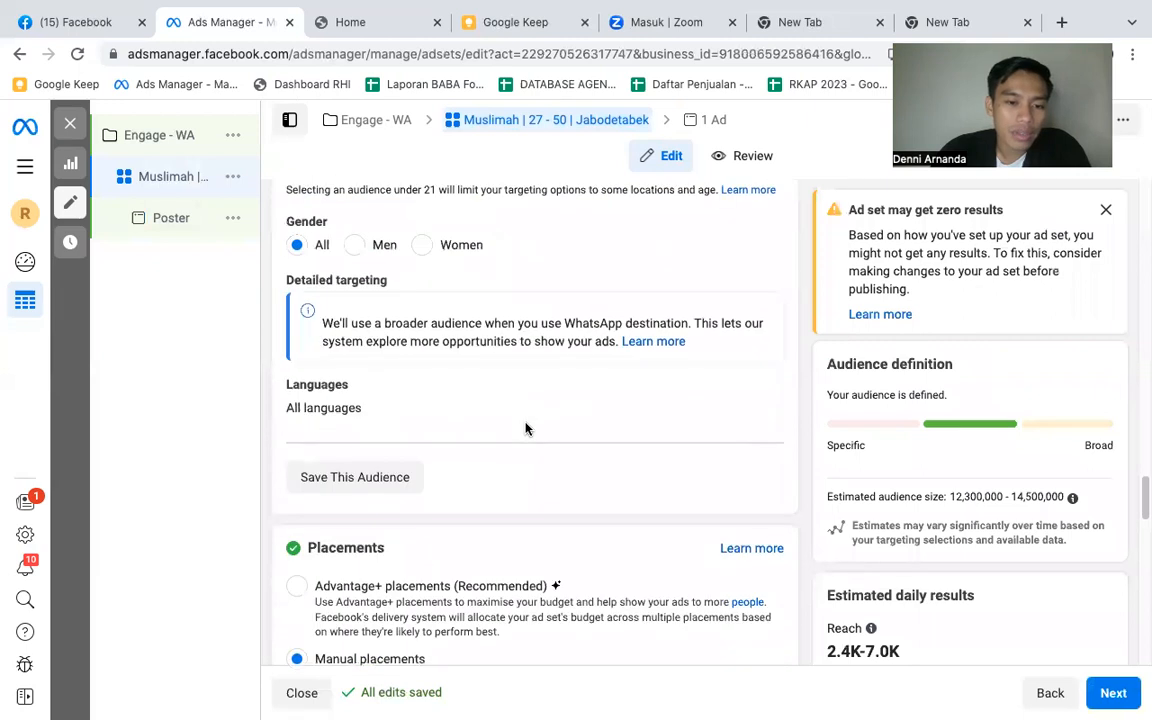
{"action": "scroll", "coordinate": [470, 416], "scroll_direction": "down", "scroll_amount": 1}
- Examine the ad set's locations, age, gender and detailed targeting along with its manual placements
{"action": "scroll", "coordinate": [470, 416], "scroll_direction": "up", "scroll_amount": 2}
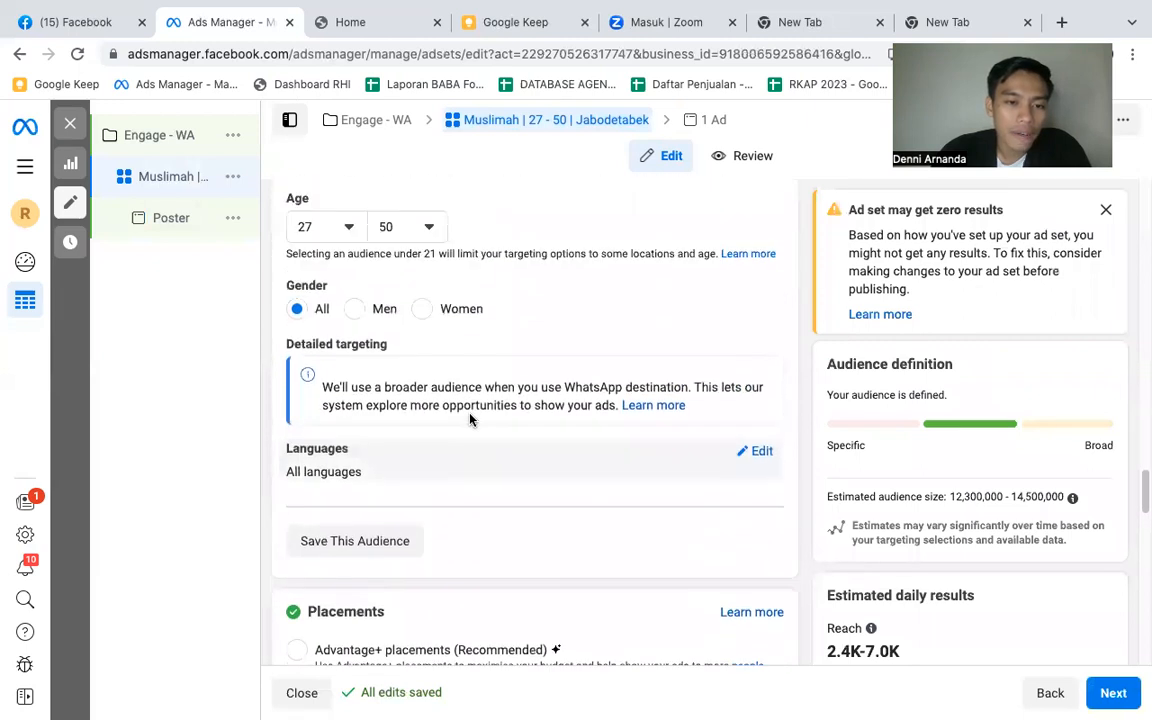
{"action": "scroll", "coordinate": [470, 419], "scroll_direction": "up", "scroll_amount": 5}
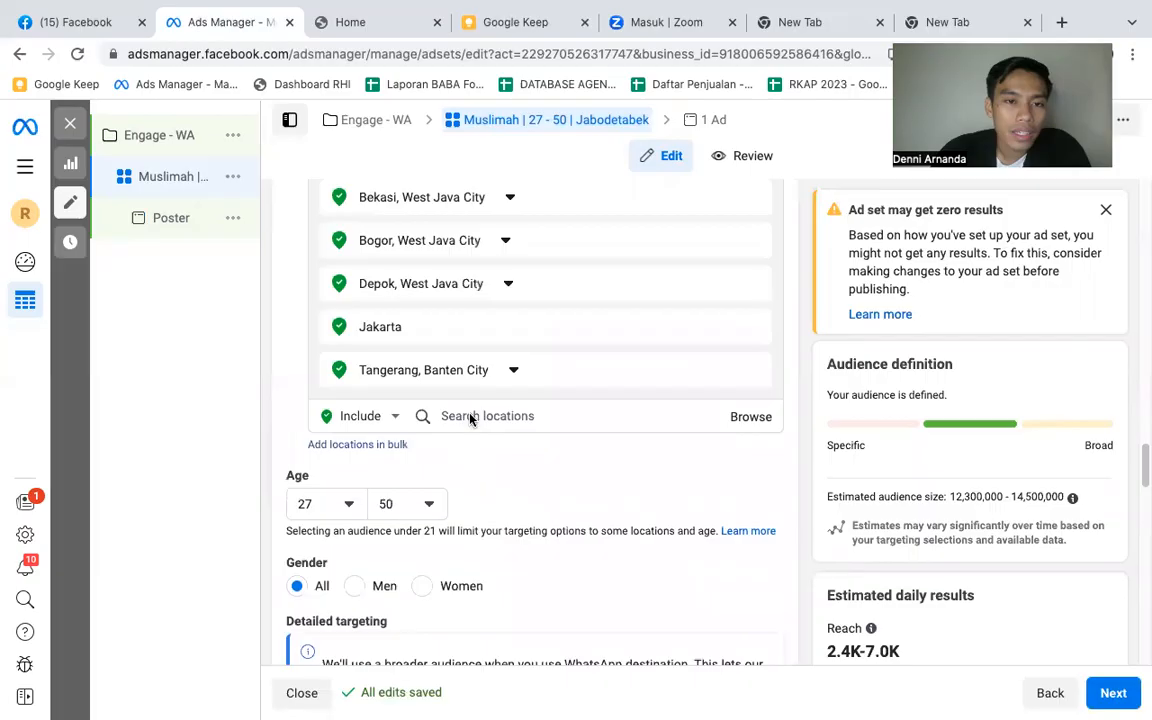
{"action": "scroll", "coordinate": [473, 420], "scroll_direction": "down", "scroll_amount": 3}
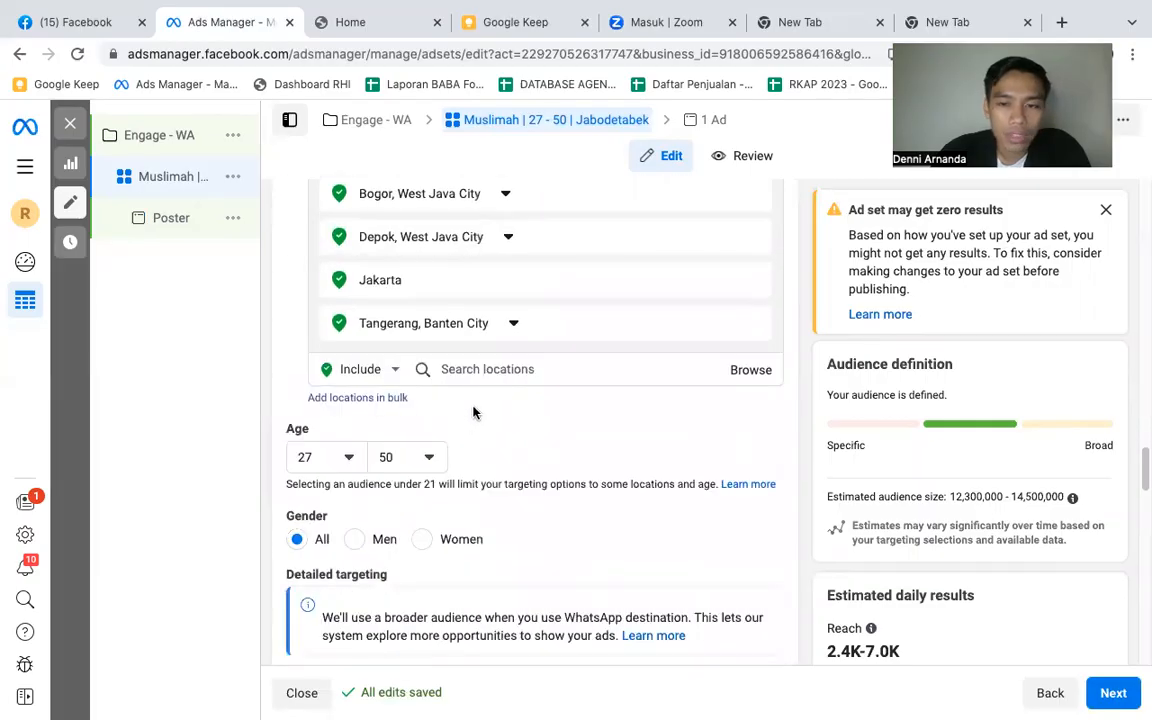
{"action": "scroll", "coordinate": [473, 412], "scroll_direction": "up", "scroll_amount": 5}
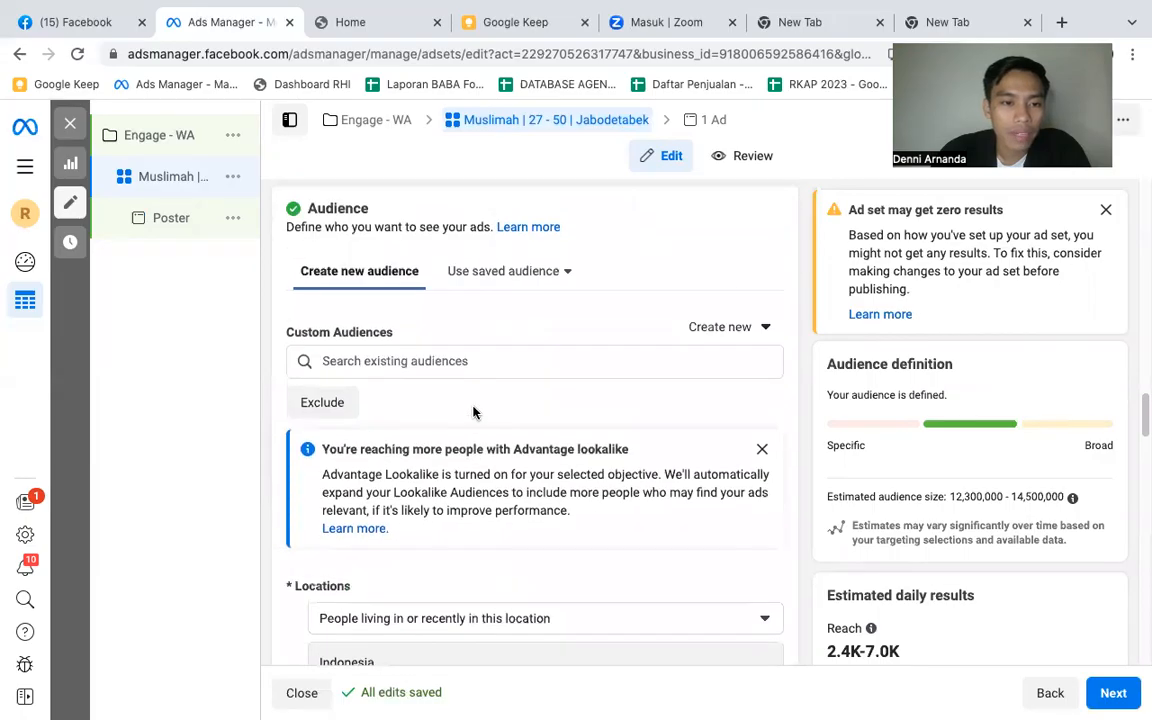
{"action": "scroll", "coordinate": [473, 412], "scroll_direction": "down", "scroll_amount": 10}
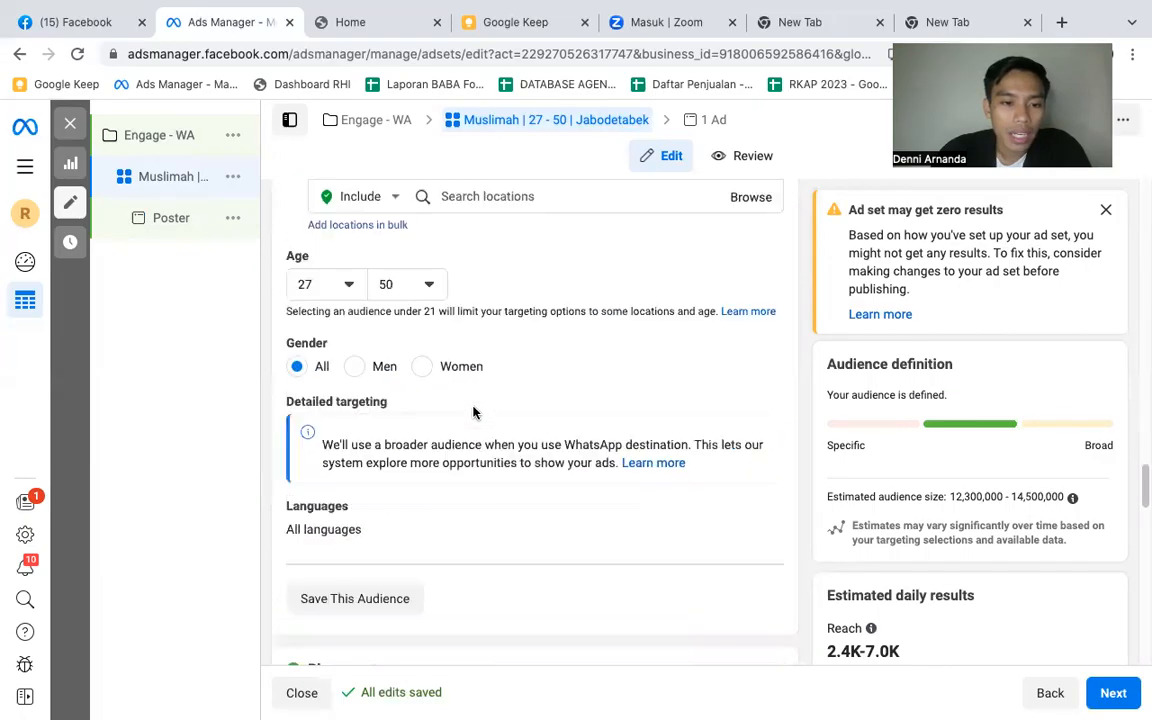
{"action": "scroll", "coordinate": [473, 412], "scroll_direction": "down", "scroll_amount": 12}
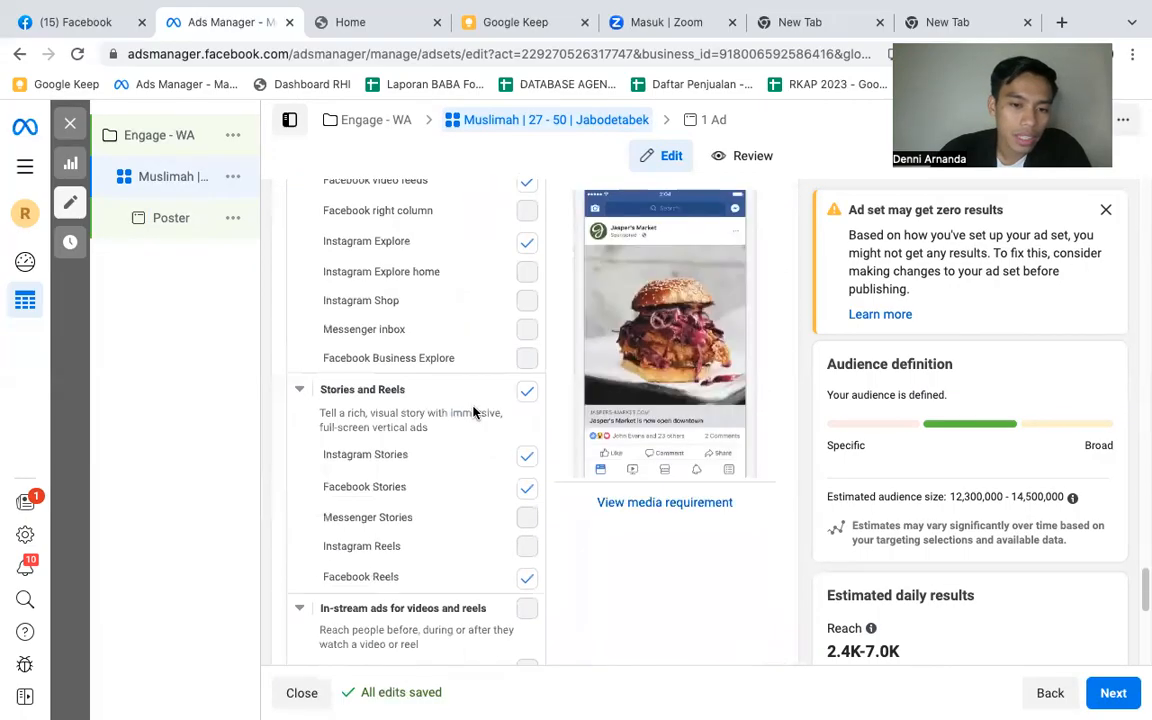
{"action": "scroll", "coordinate": [473, 410], "scroll_direction": "up", "scroll_amount": 12}
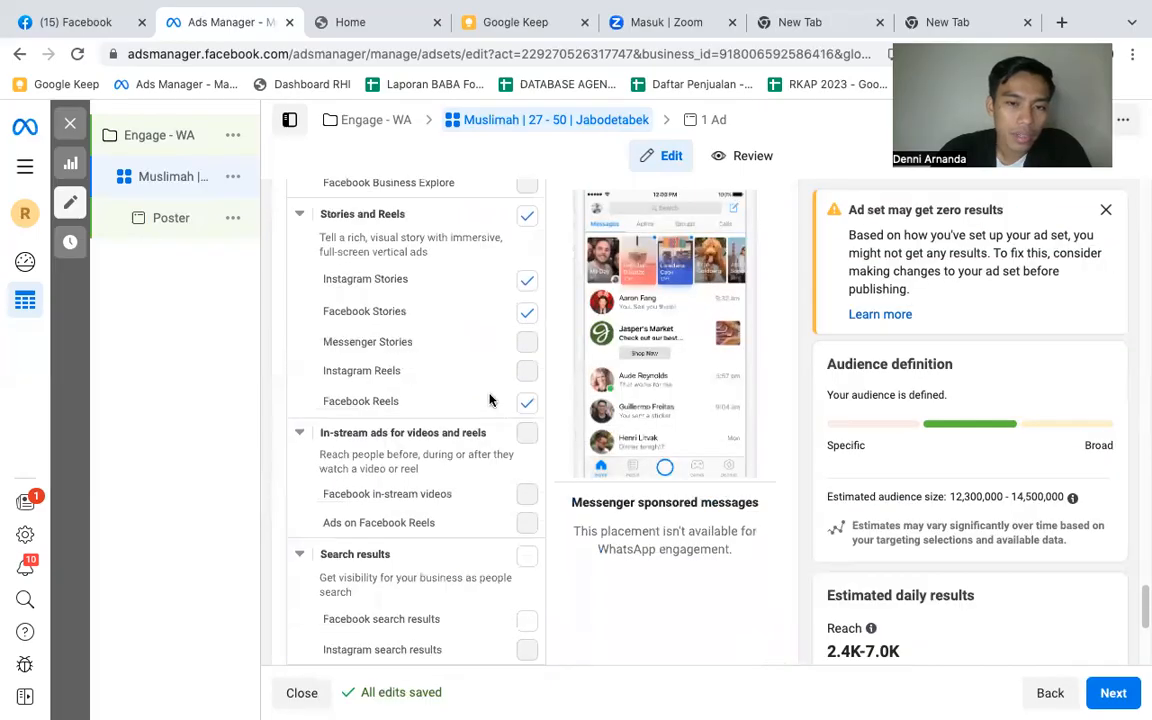
{"action": "scroll", "coordinate": [605, 307], "scroll_direction": "up", "scroll_amount": 4}
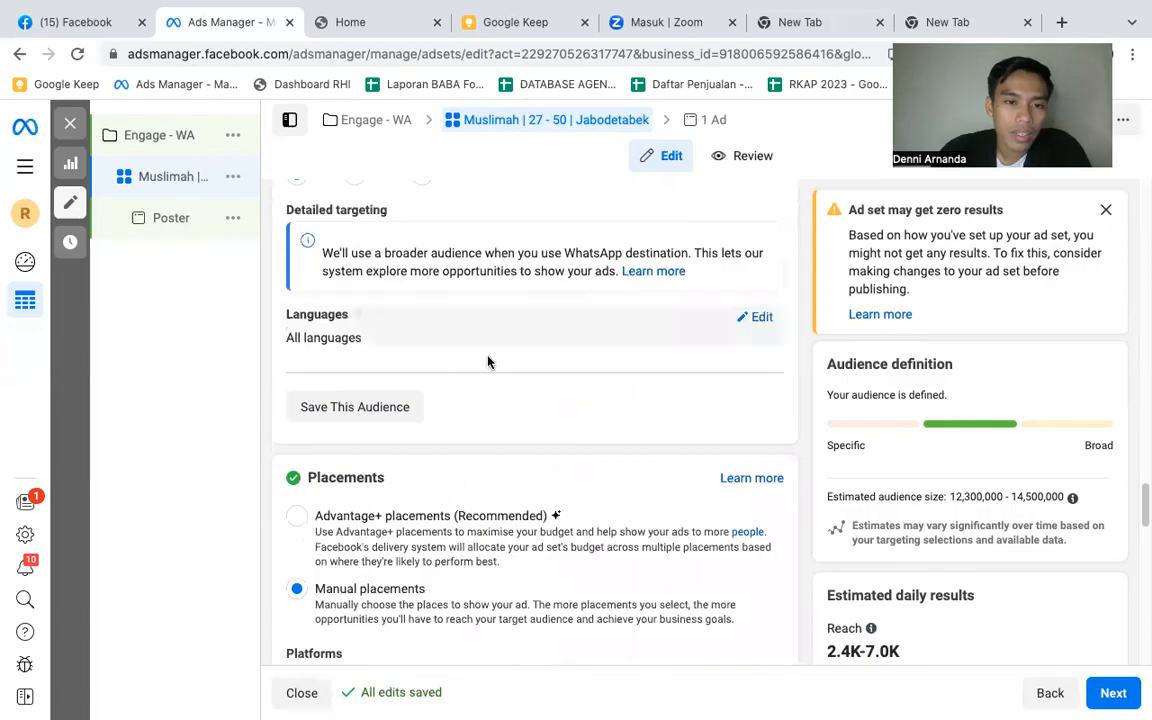
{"action": "scroll", "coordinate": [429, 373], "scroll_direction": "up", "scroll_amount": 1}
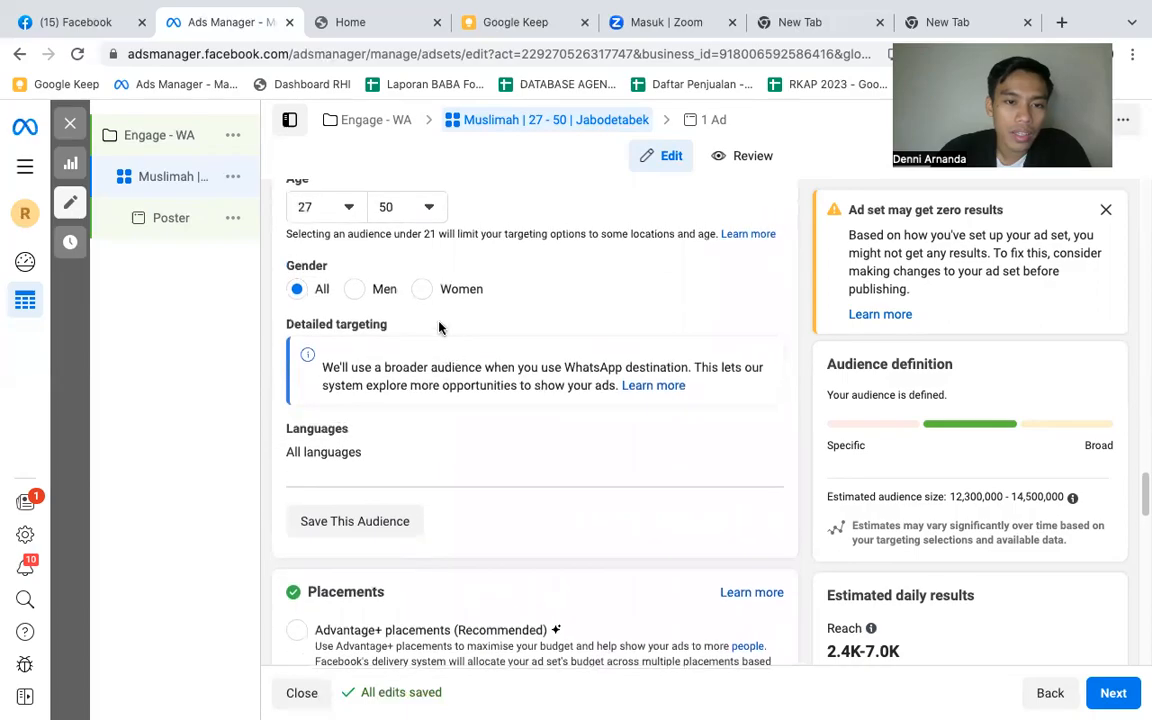
- Recheck the ad set from its audience locations back through schedule, budget and performance goal to the conversion location
{"action": "scroll", "coordinate": [440, 340], "scroll_direction": "up", "scroll_amount": 1}
{"action": "scroll", "coordinate": [628, 318], "scroll_direction": "up", "scroll_amount": 3}
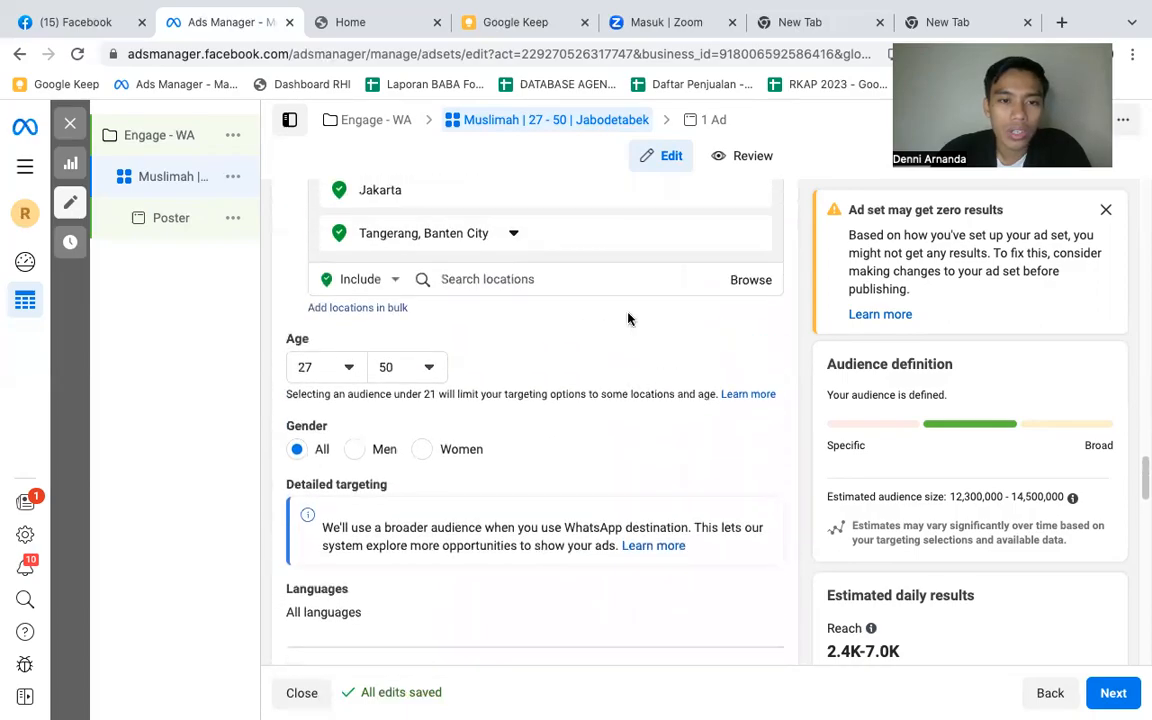
{"action": "scroll", "coordinate": [628, 318], "scroll_direction": "up", "scroll_amount": 3}
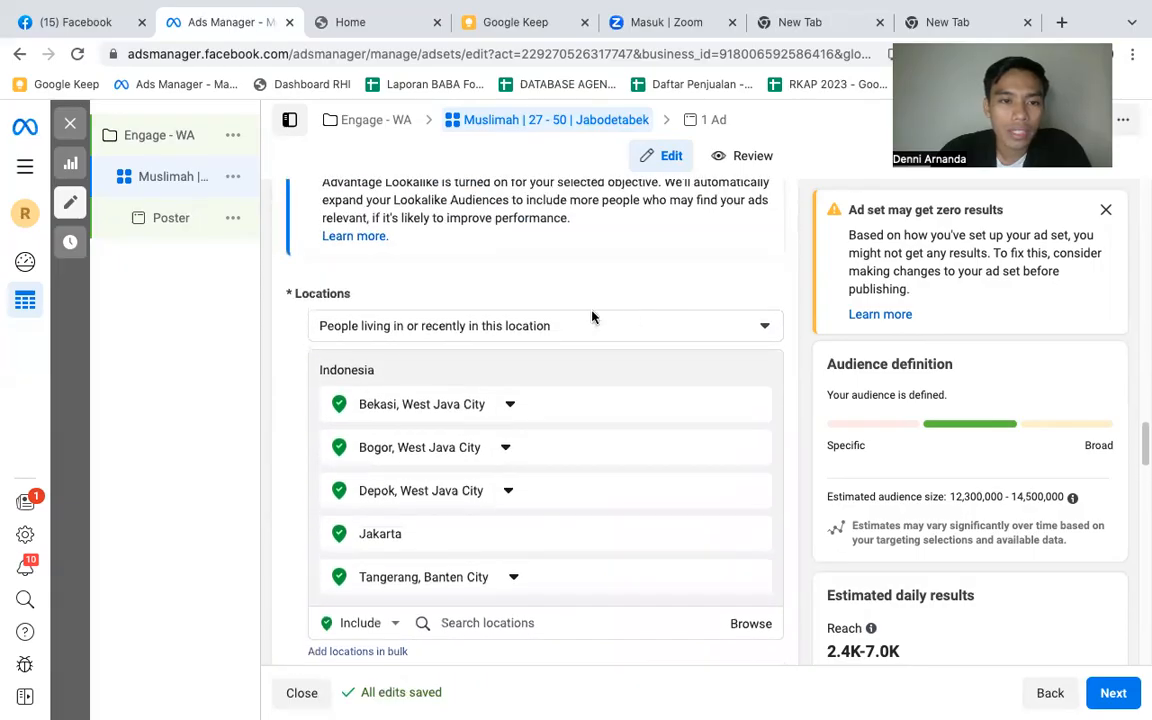
{"action": "scroll", "coordinate": [505, 313], "scroll_direction": "up", "scroll_amount": 4}
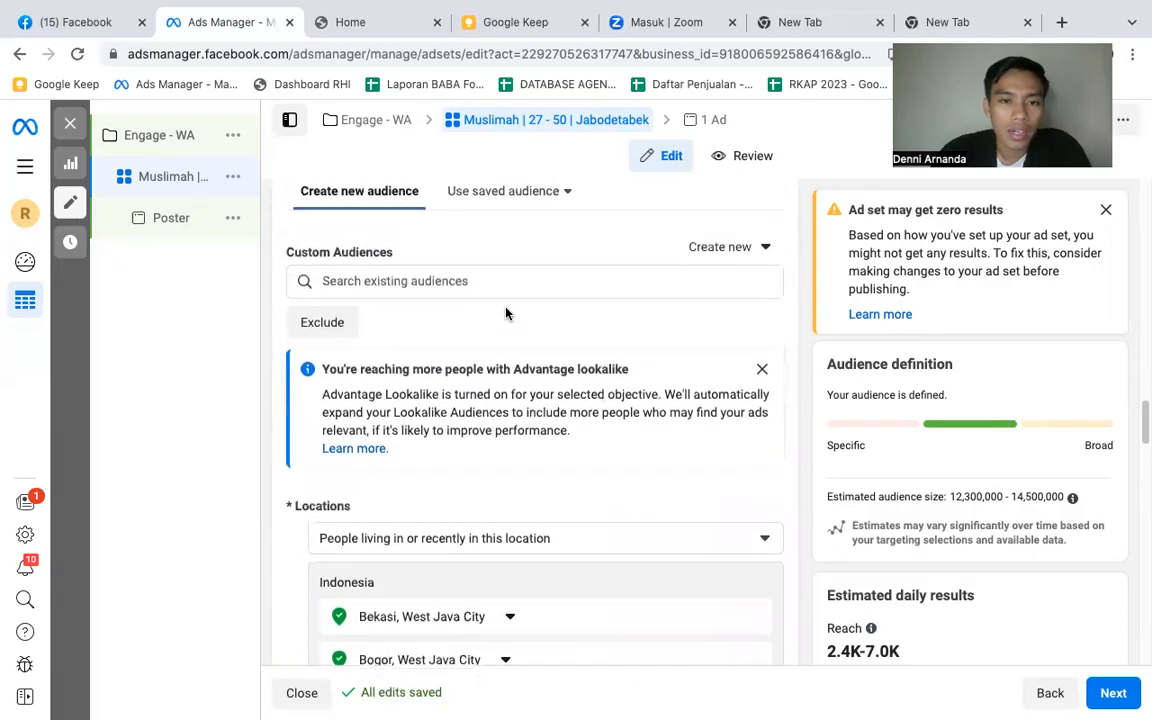
{"action": "scroll", "coordinate": [505, 310], "scroll_direction": "up", "scroll_amount": 3}
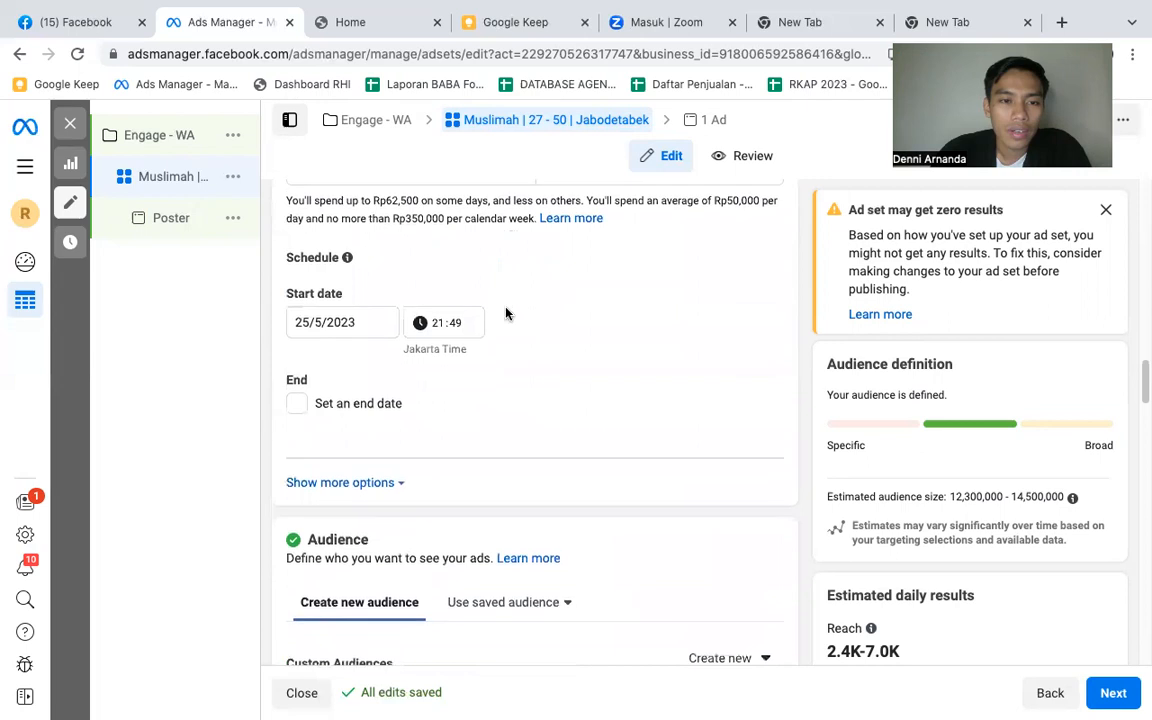
{"action": "scroll", "coordinate": [506, 313], "scroll_direction": "up", "scroll_amount": 3}
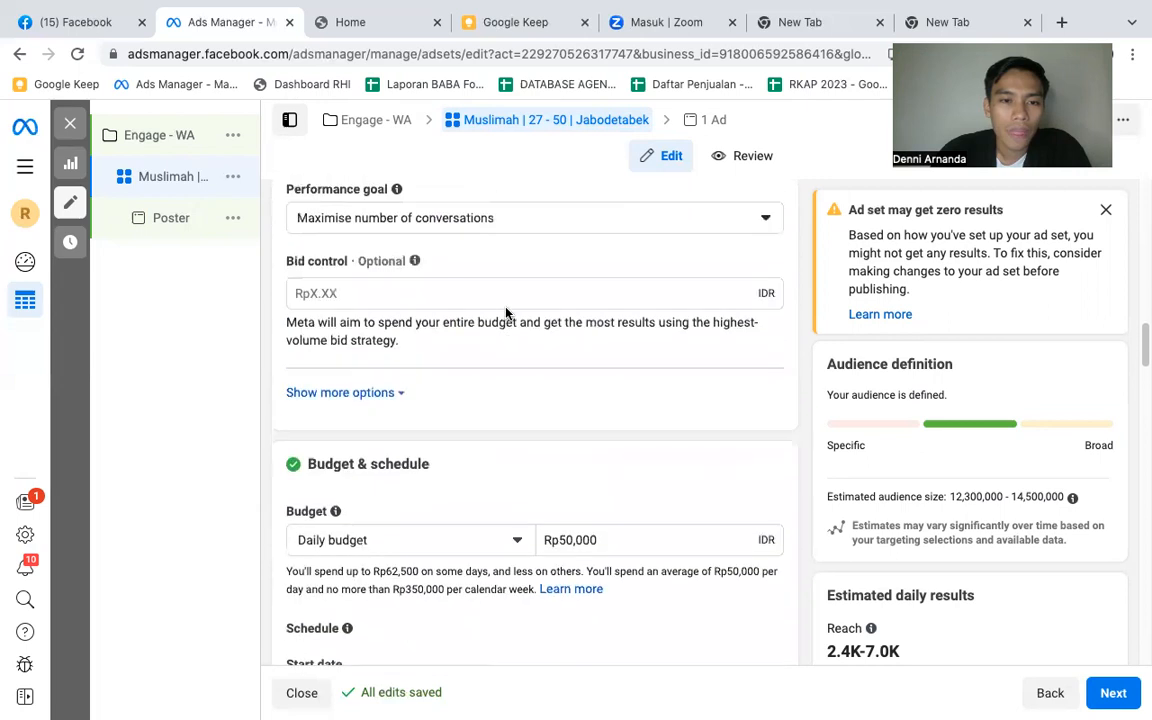
{"action": "scroll", "coordinate": [506, 313], "scroll_direction": "up", "scroll_amount": 5}
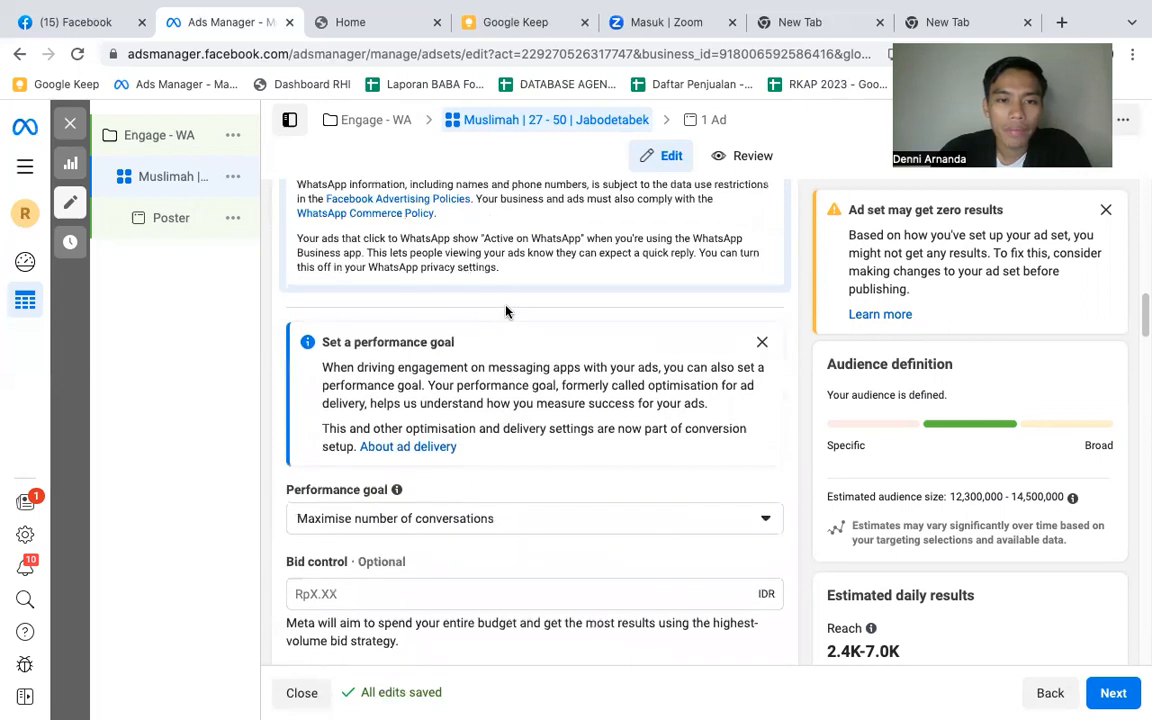
{"action": "scroll", "coordinate": [577, 292], "scroll_direction": "up", "scroll_amount": 8}
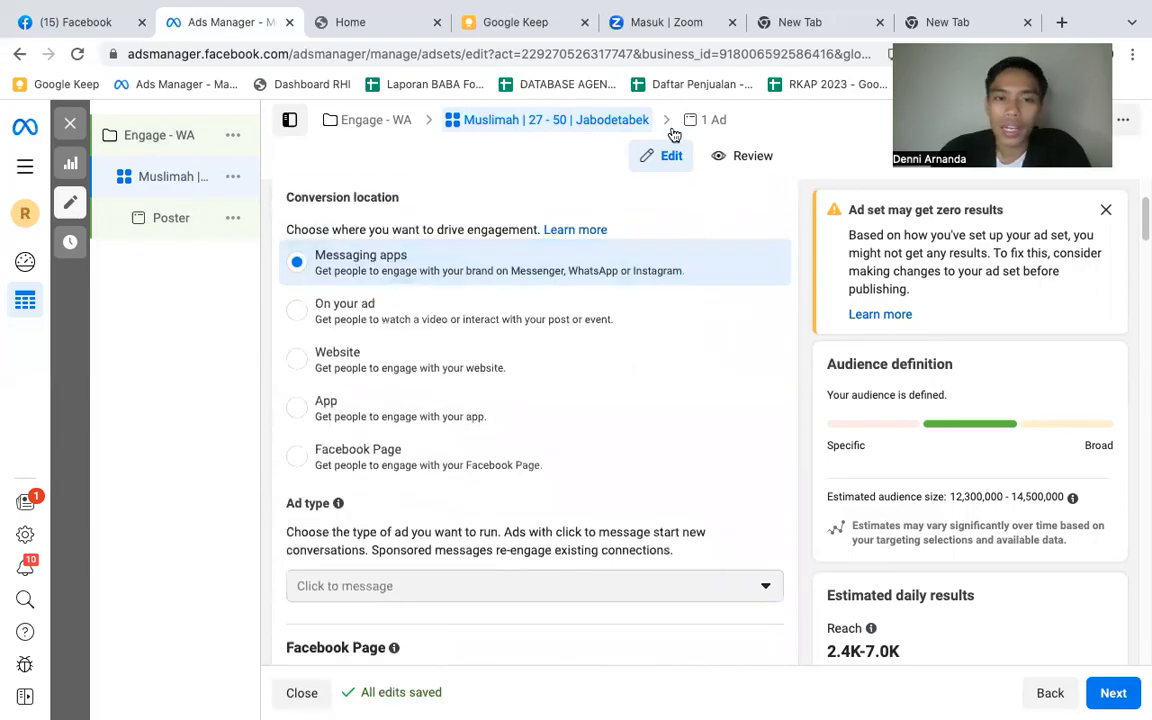
{"action": "mouse_move", "coordinate": [782, 5]}
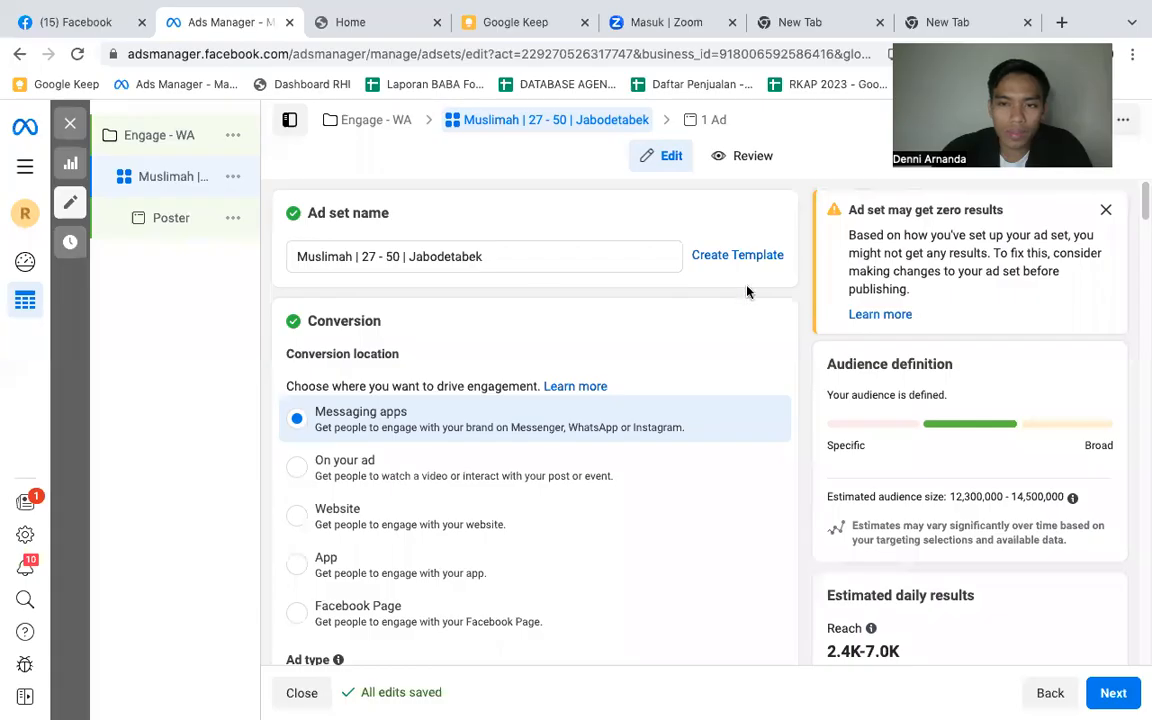
- Remove the "Muslimah | " prefix from the ad set name so it reads "27 - 50 | Jabodetabek"
{"action": "scroll", "coordinate": [525, 287], "scroll_direction": "down", "scroll_amount": 3}
{"action": "scroll", "coordinate": [540, 288], "scroll_direction": "down", "scroll_amount": 2}
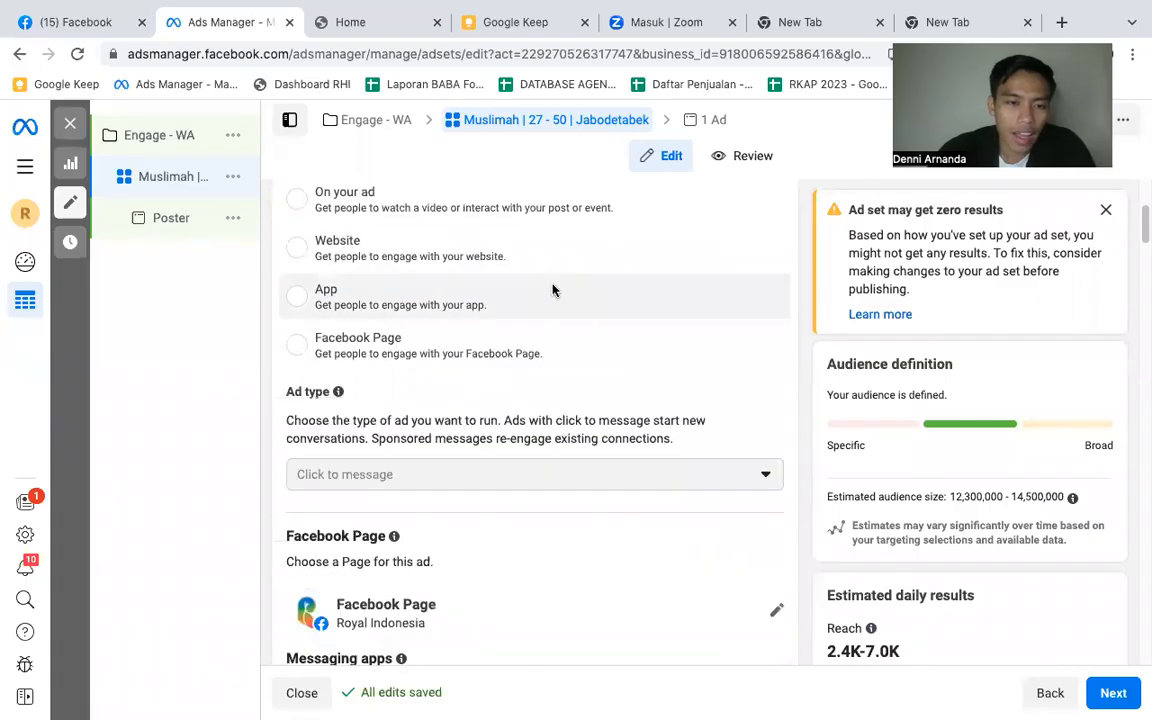
{"action": "scroll", "coordinate": [585, 310], "scroll_direction": "down", "scroll_amount": 8}
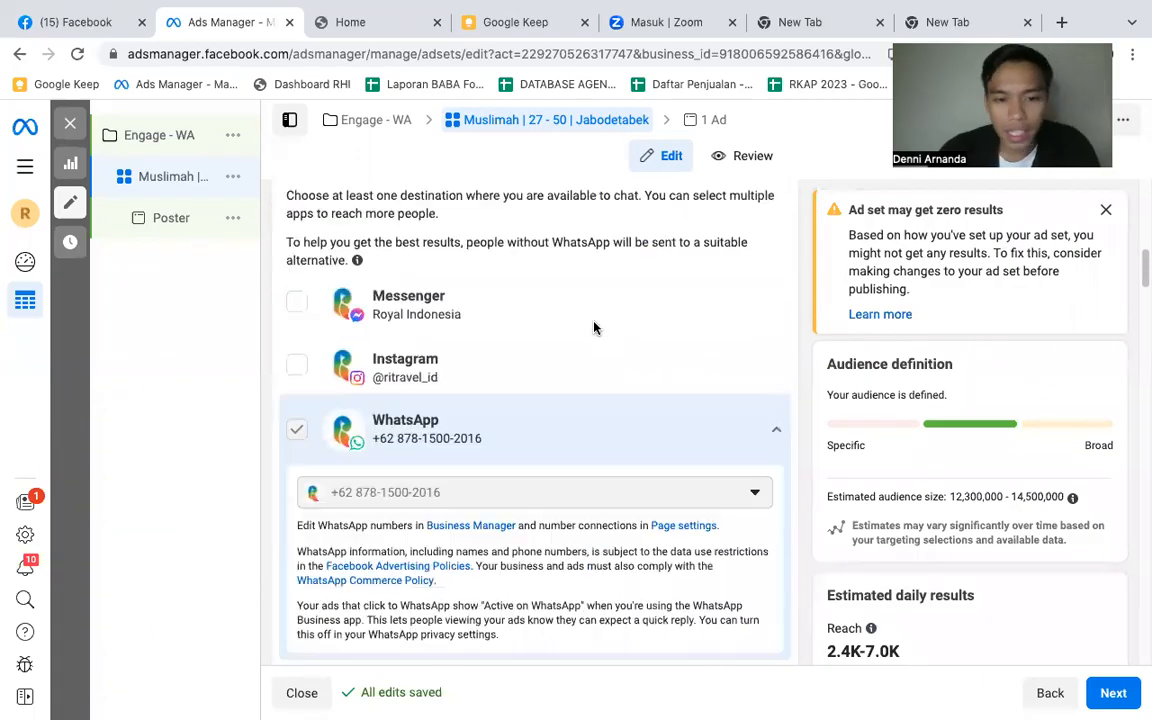
{"action": "scroll", "coordinate": [593, 327], "scroll_direction": "up", "scroll_amount": 4}
{"action": "scroll", "coordinate": [594, 327], "scroll_direction": "up", "scroll_amount": 6}
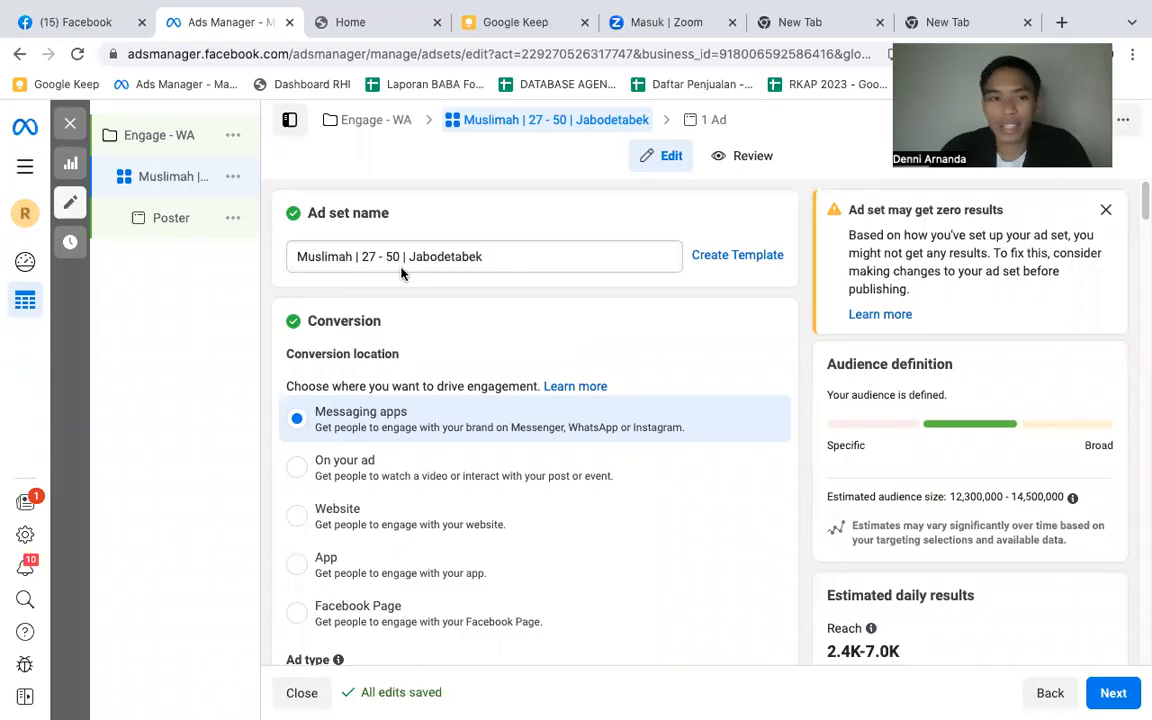
{"action": "left_click", "coordinate": [354, 257]}
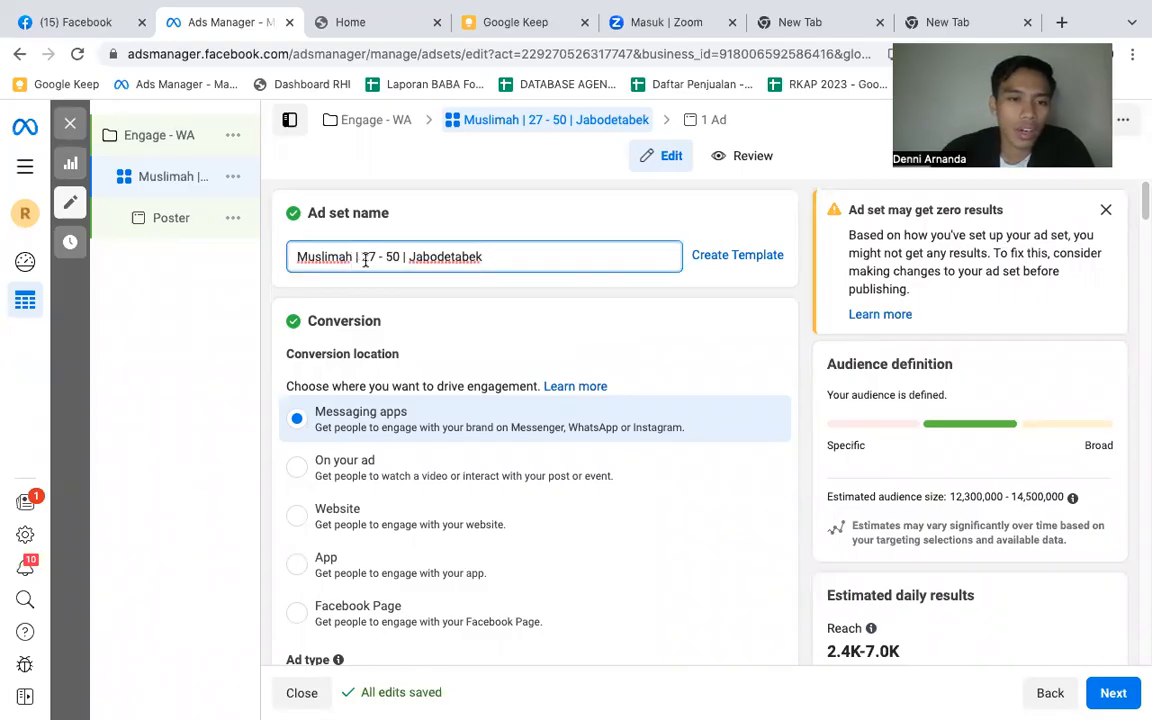
{"action": "left_click_drag", "start_coordinate": [362, 257], "coordinate": [274, 265]}
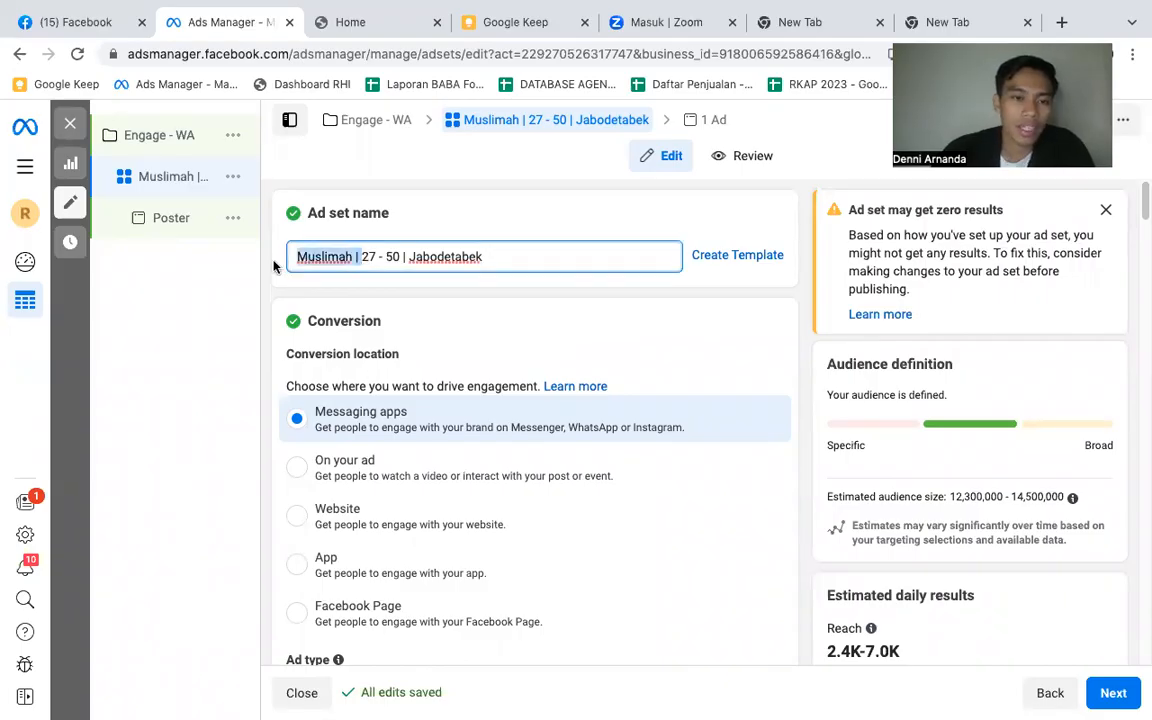
{"action": "key", "text": "BackSpace"}
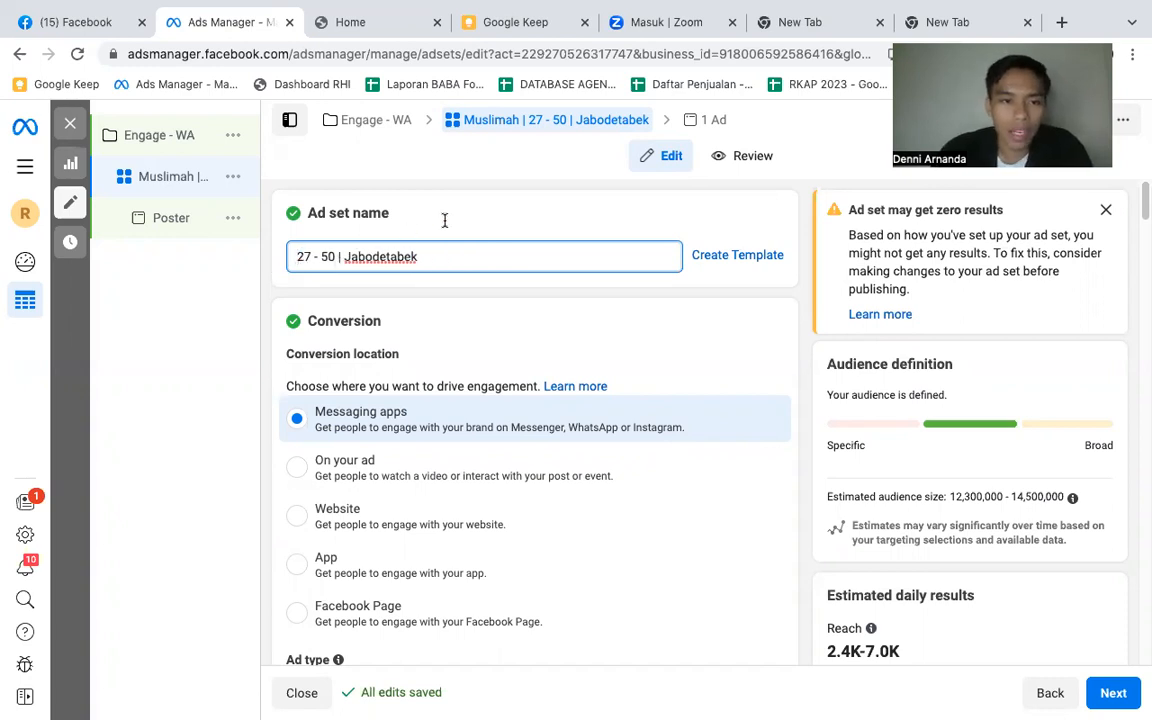
{"action": "left_click", "coordinate": [512, 352]}
{"action": "scroll", "coordinate": [512, 380], "scroll_direction": "down", "scroll_amount": 5}
{"action": "scroll", "coordinate": [510, 390], "scroll_direction": "down", "scroll_amount": 7}
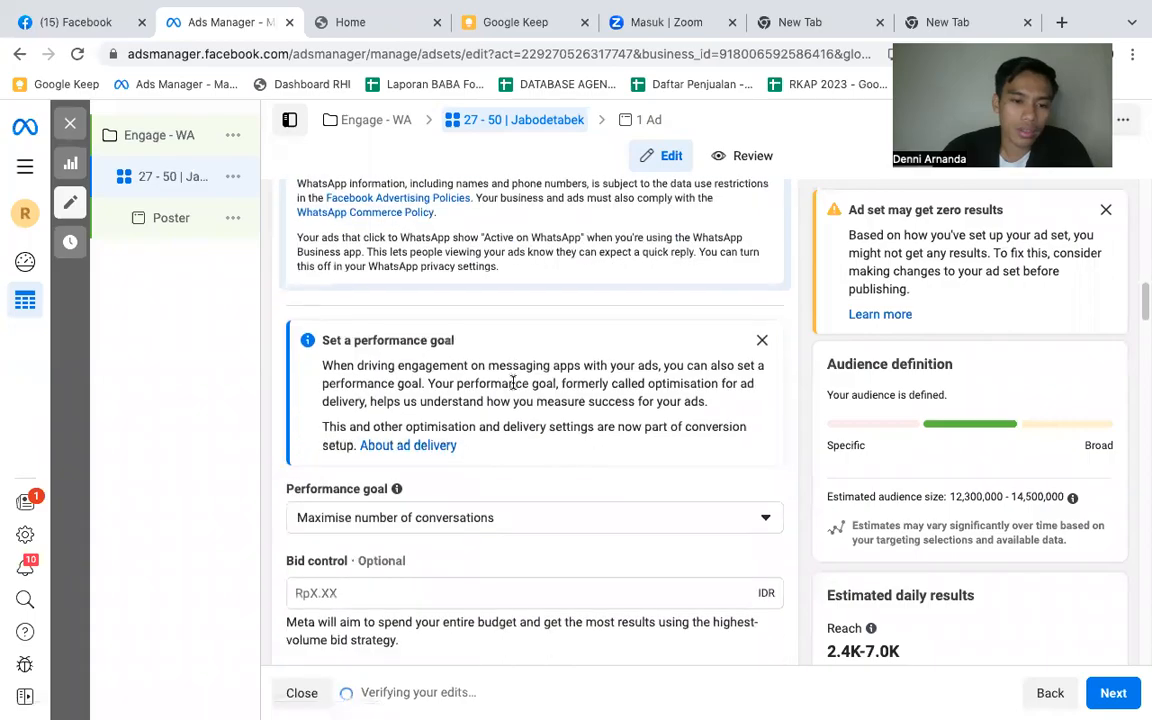
- Review the ad set's performance goal, schedule, audience locations, placements, device settings and brand safety options
{"action": "scroll", "coordinate": [512, 385], "scroll_direction": "down", "scroll_amount": 10}
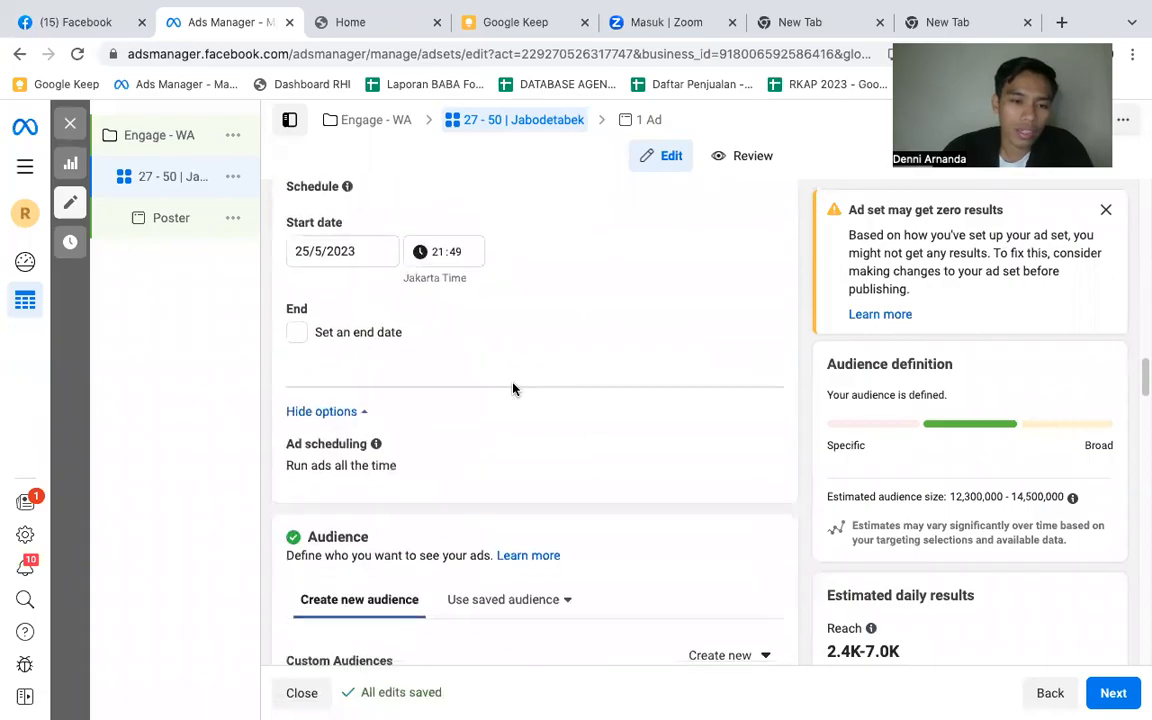
{"action": "scroll", "coordinate": [513, 389], "scroll_direction": "down", "scroll_amount": 2}
{"action": "scroll", "coordinate": [513, 389], "scroll_direction": "down", "scroll_amount": 2}
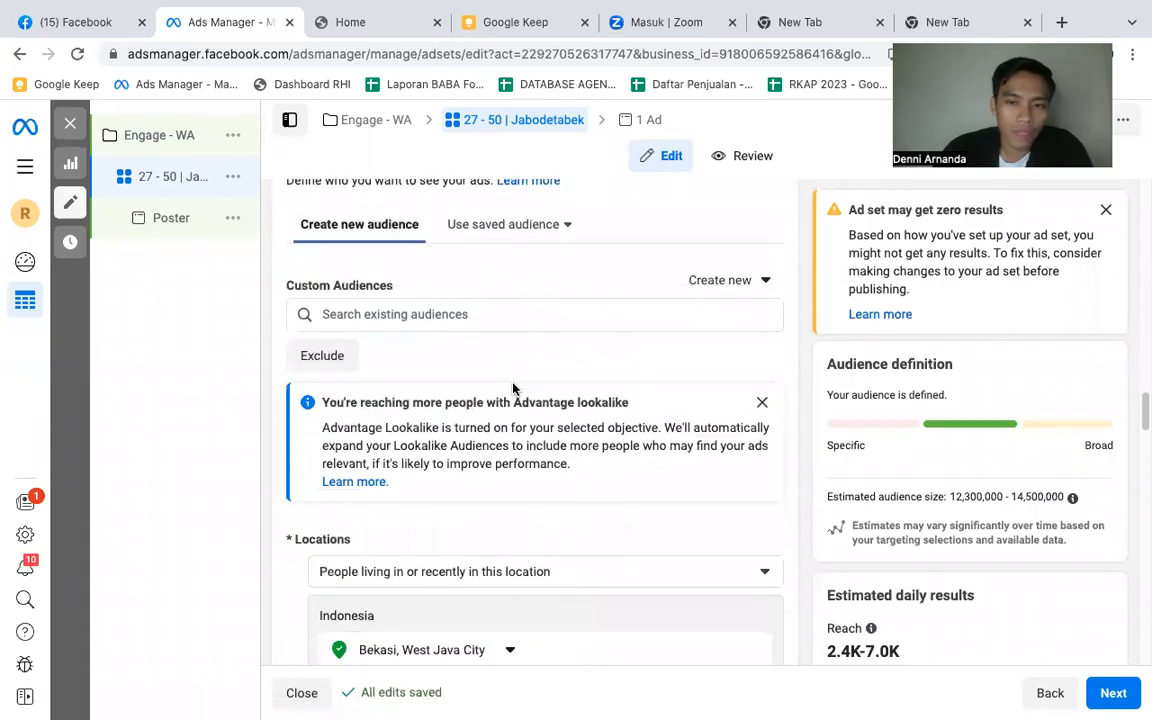
{"action": "scroll", "coordinate": [513, 386], "scroll_direction": "down", "scroll_amount": 1}
{"action": "scroll", "coordinate": [513, 383], "scroll_direction": "down", "scroll_amount": 20}
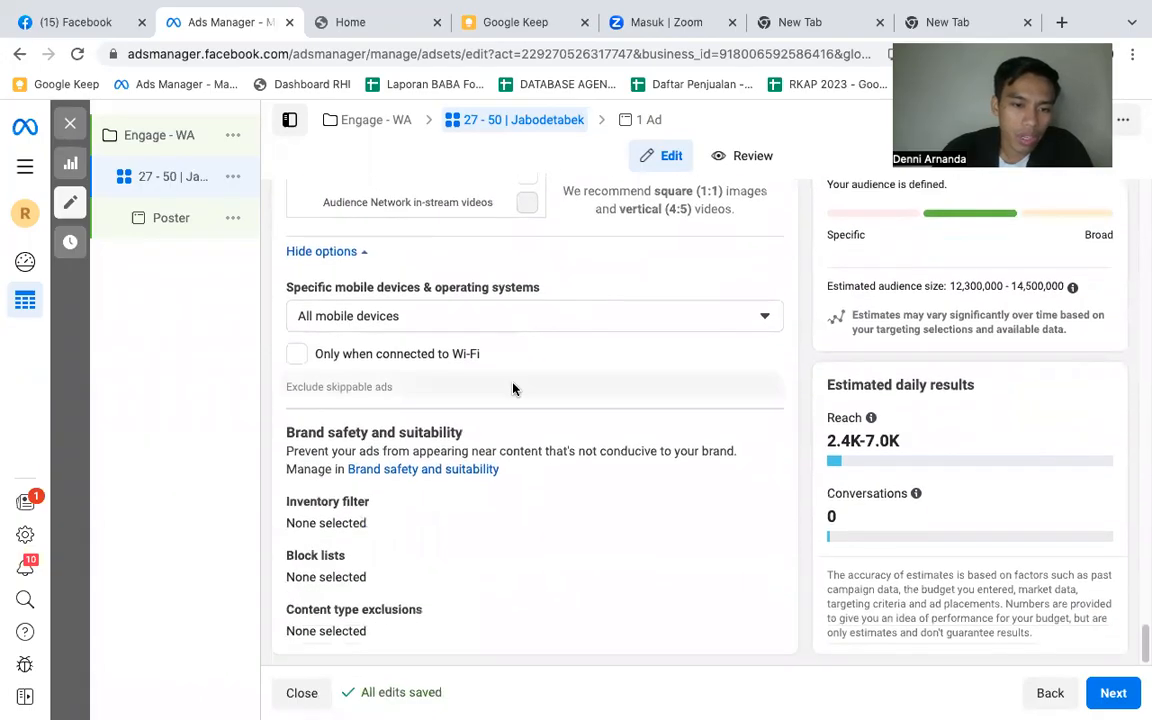
{"action": "scroll", "coordinate": [513, 386], "scroll_direction": "up", "scroll_amount": 2}
{"action": "scroll", "coordinate": [513, 389], "scroll_direction": "up", "scroll_amount": 2}
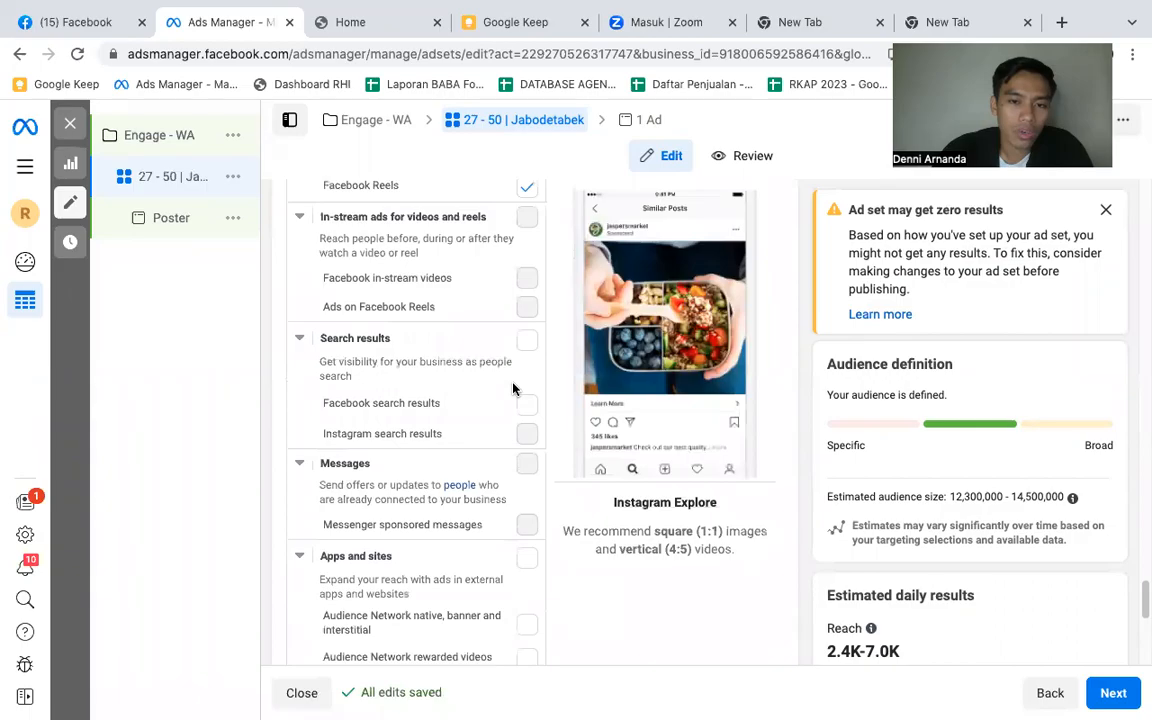
{"action": "scroll", "coordinate": [513, 389], "scroll_direction": "down", "scroll_amount": 2}
{"action": "scroll", "coordinate": [513, 388], "scroll_direction": "down", "scroll_amount": 2}
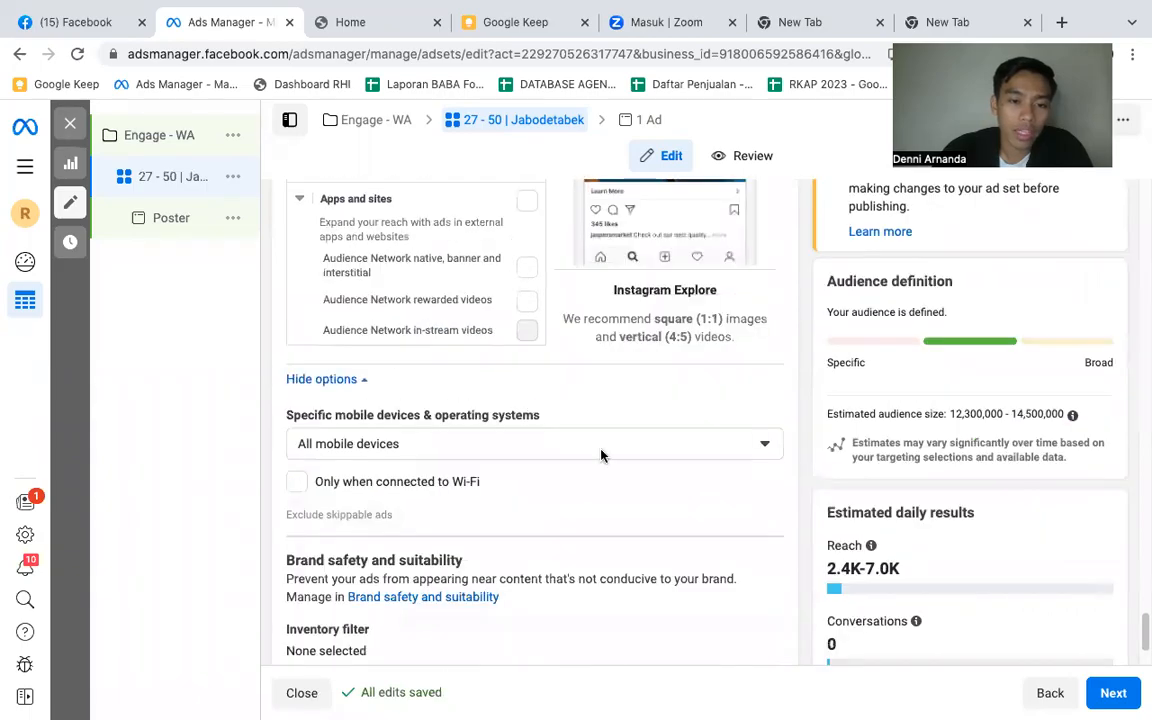
- Look through the mobile device targeting choices, and recheck the placements, locations, WhatsApp settings and ad set name
{"action": "left_click", "coordinate": [653, 448]}
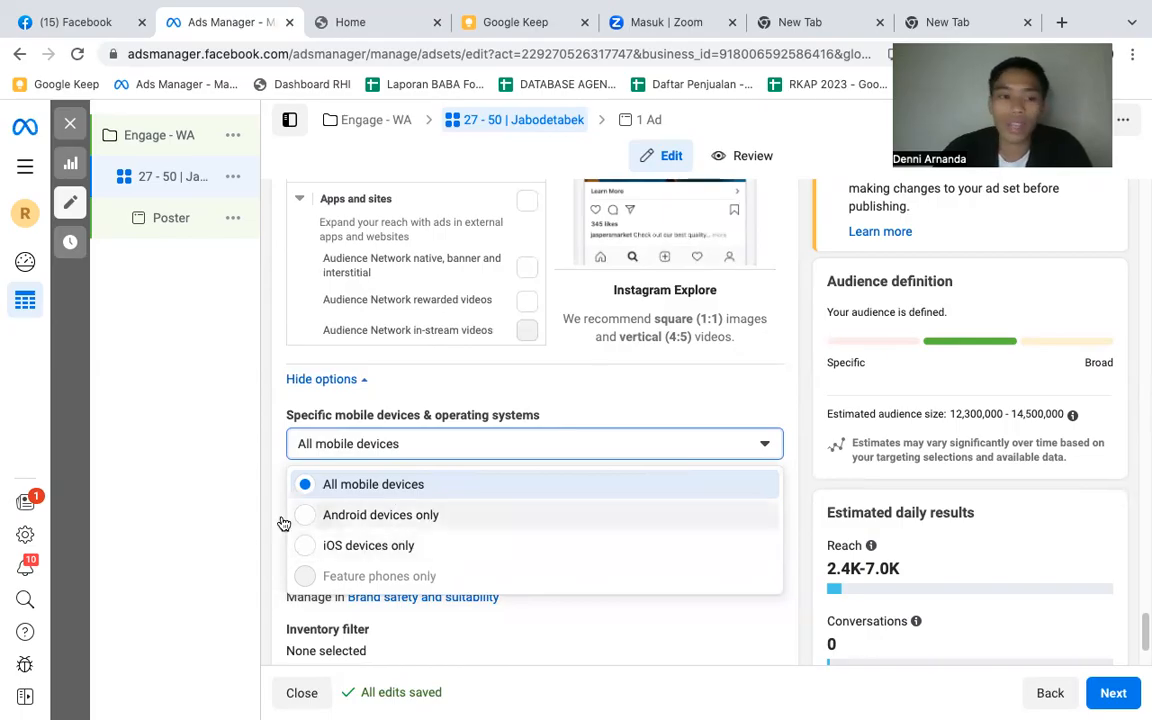
{"action": "left_click", "coordinate": [579, 396]}
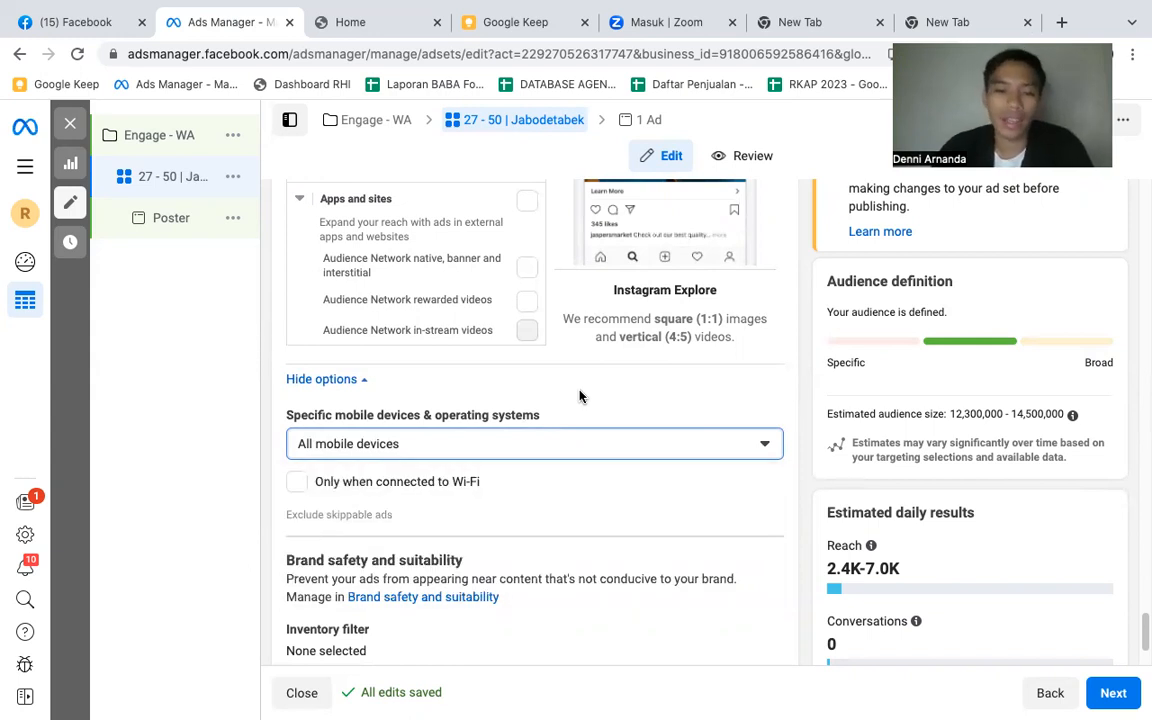
{"action": "scroll", "coordinate": [535, 496], "scroll_direction": "up", "scroll_amount": 5}
{"action": "scroll", "coordinate": [530, 482], "scroll_direction": "up", "scroll_amount": 10}
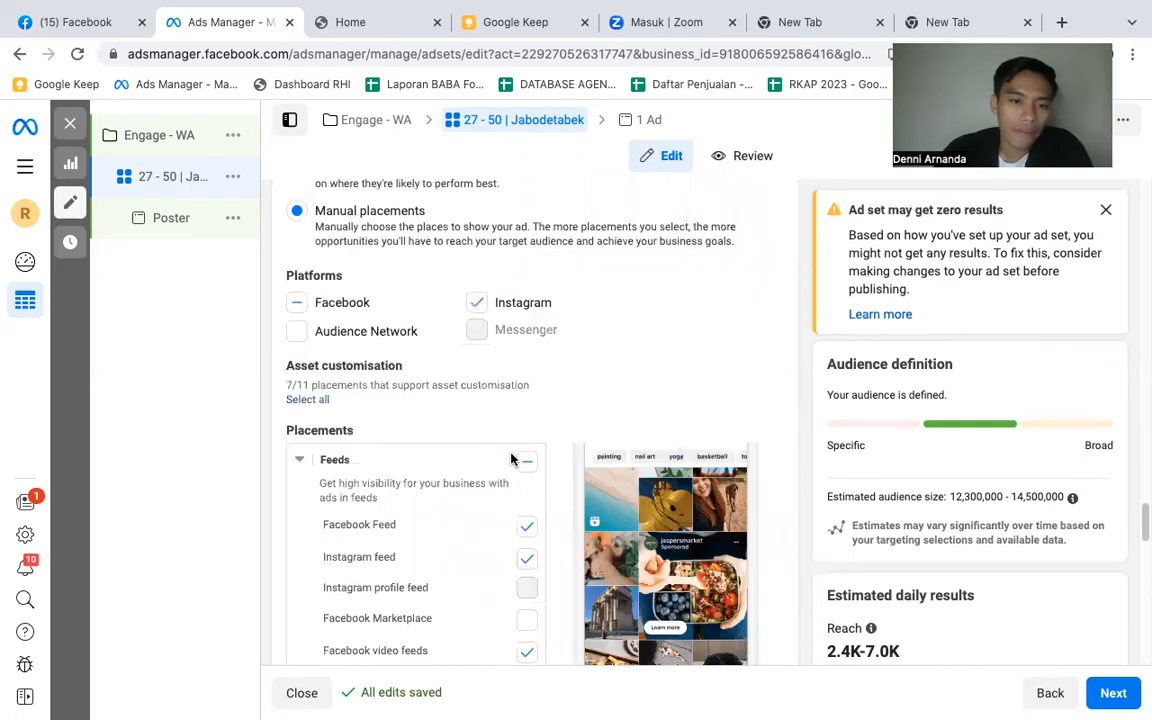
{"action": "scroll", "coordinate": [653, 372], "scroll_direction": "up", "scroll_amount": 10}
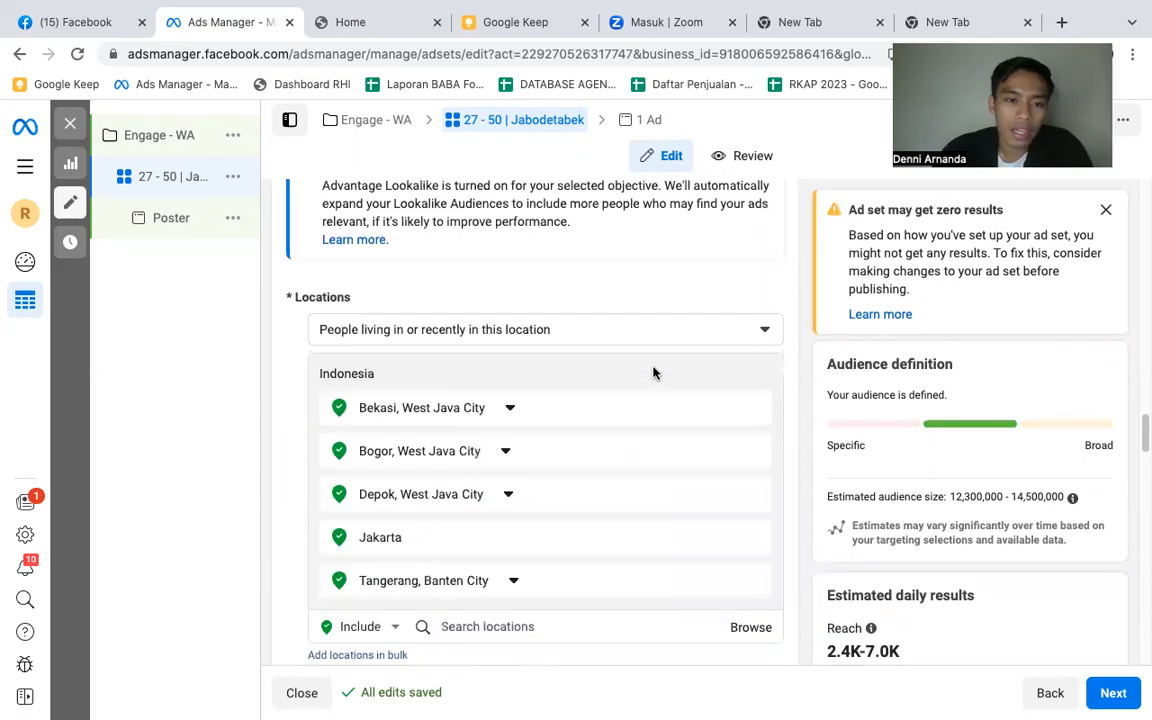
{"action": "scroll", "coordinate": [640, 350], "scroll_direction": "up", "scroll_amount": 10}
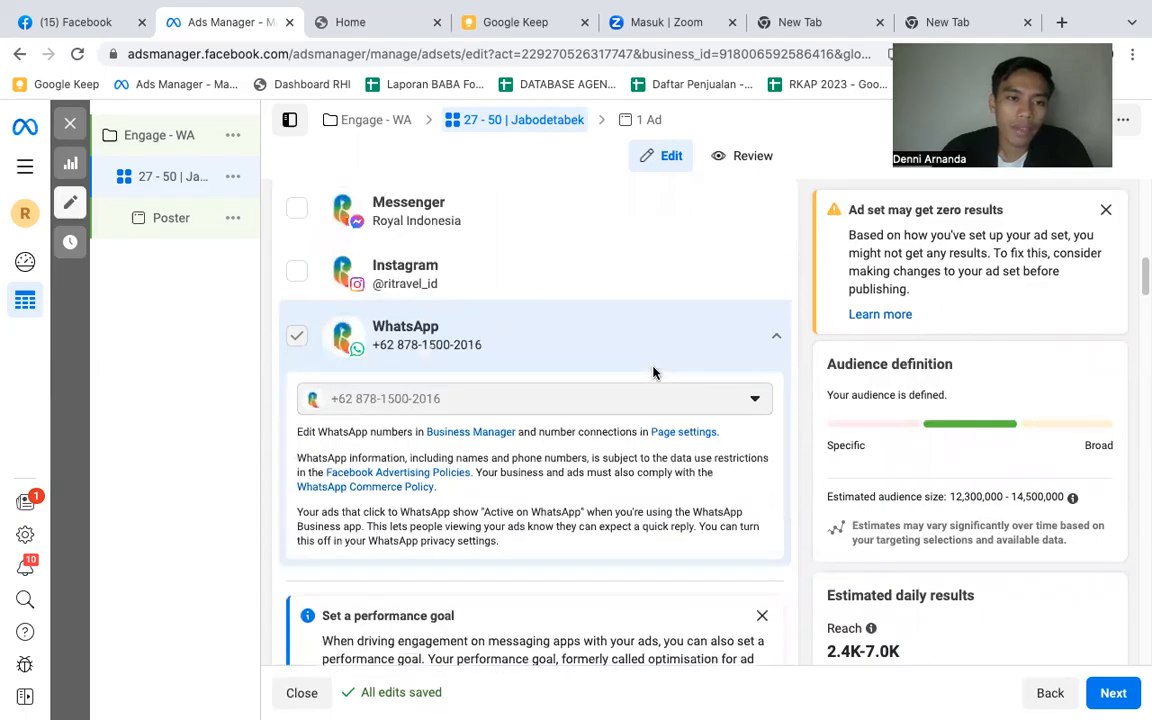
{"action": "scroll", "coordinate": [601, 291], "scroll_direction": "up", "scroll_amount": 5}
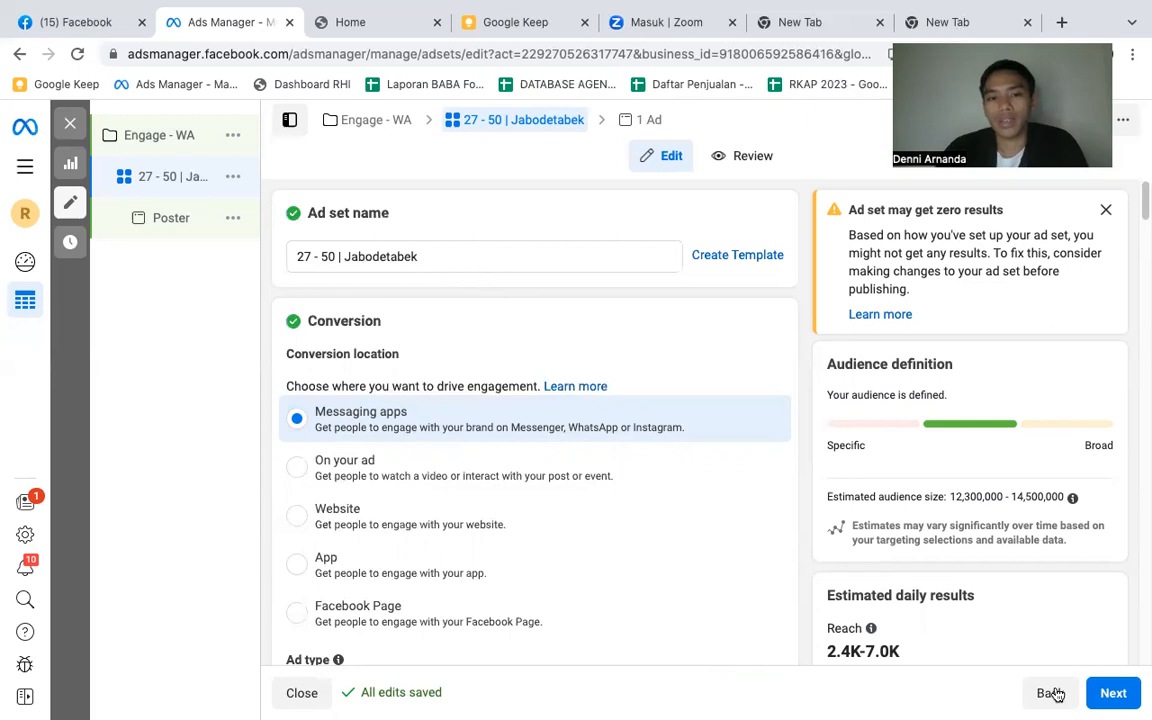
- Publish the "Engage - WA" campaign with its ad set and "Poster" ad, and close the editor
{"action": "left_click", "coordinate": [1113, 693]}
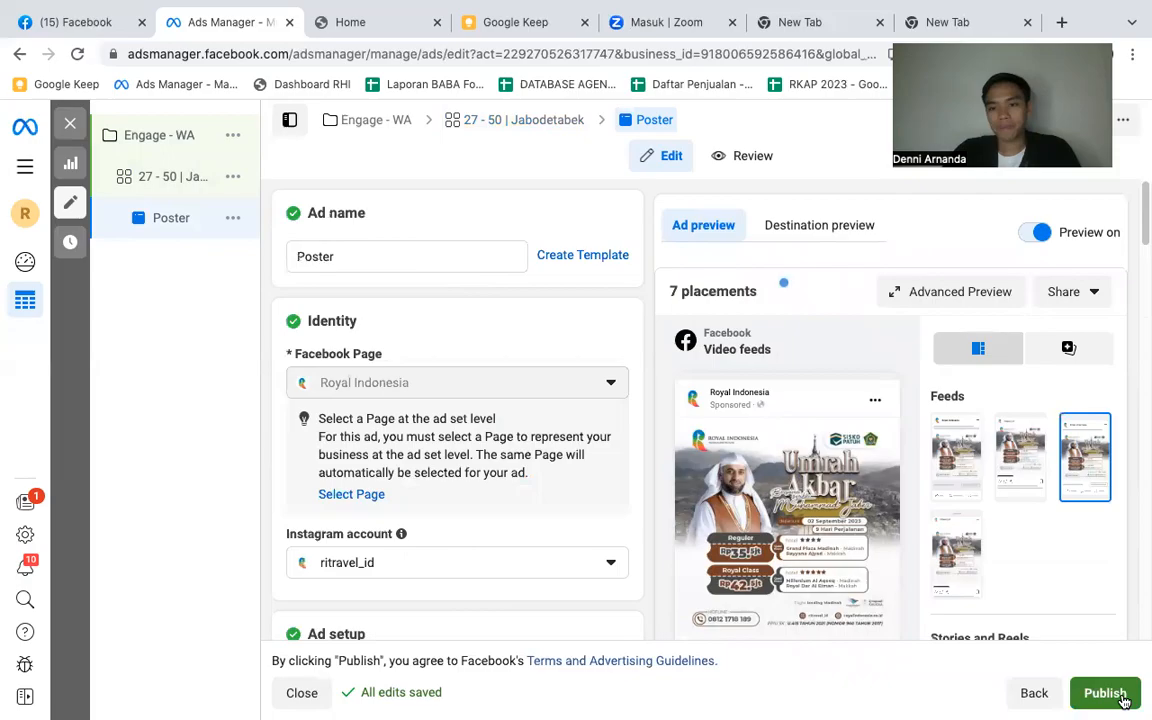
{"action": "left_click", "coordinate": [1124, 700]}
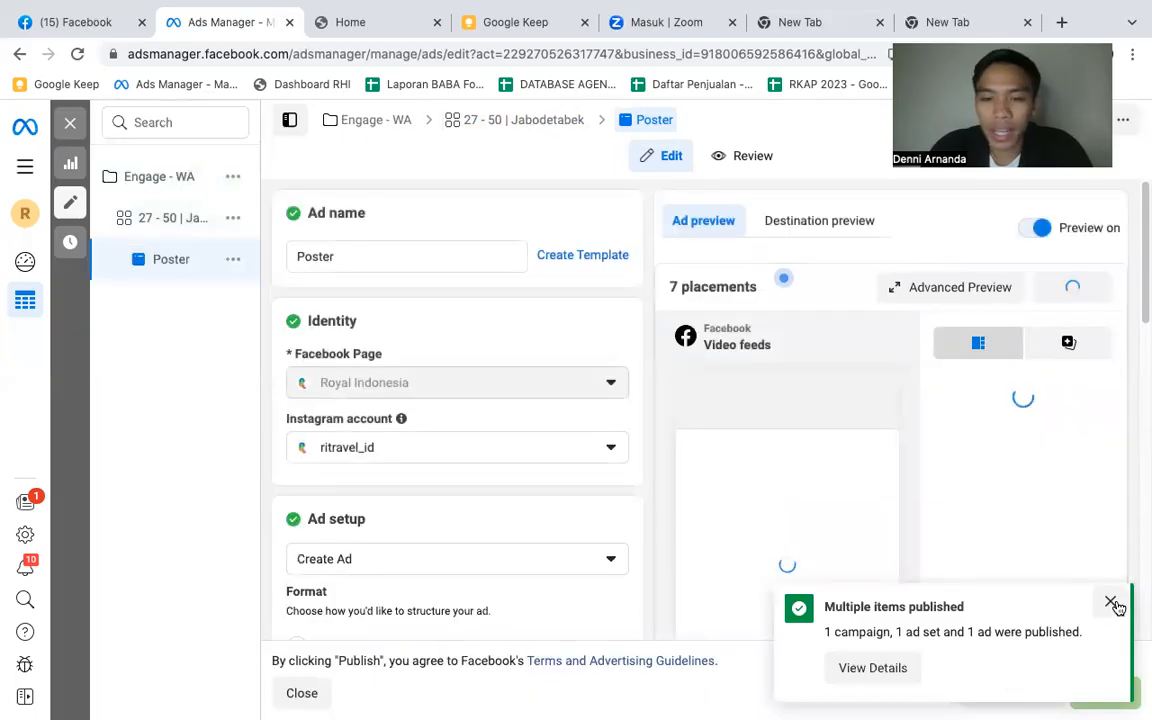
{"action": "left_click", "coordinate": [1111, 603]}
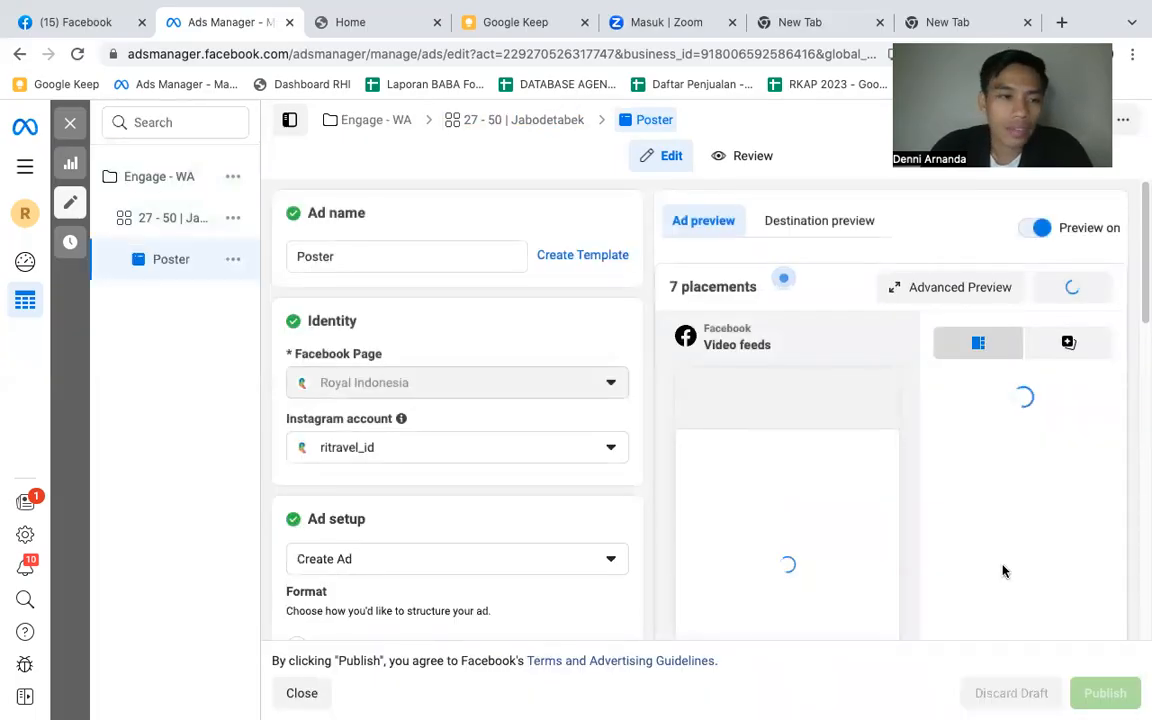
{"action": "left_click", "coordinate": [70, 121]}
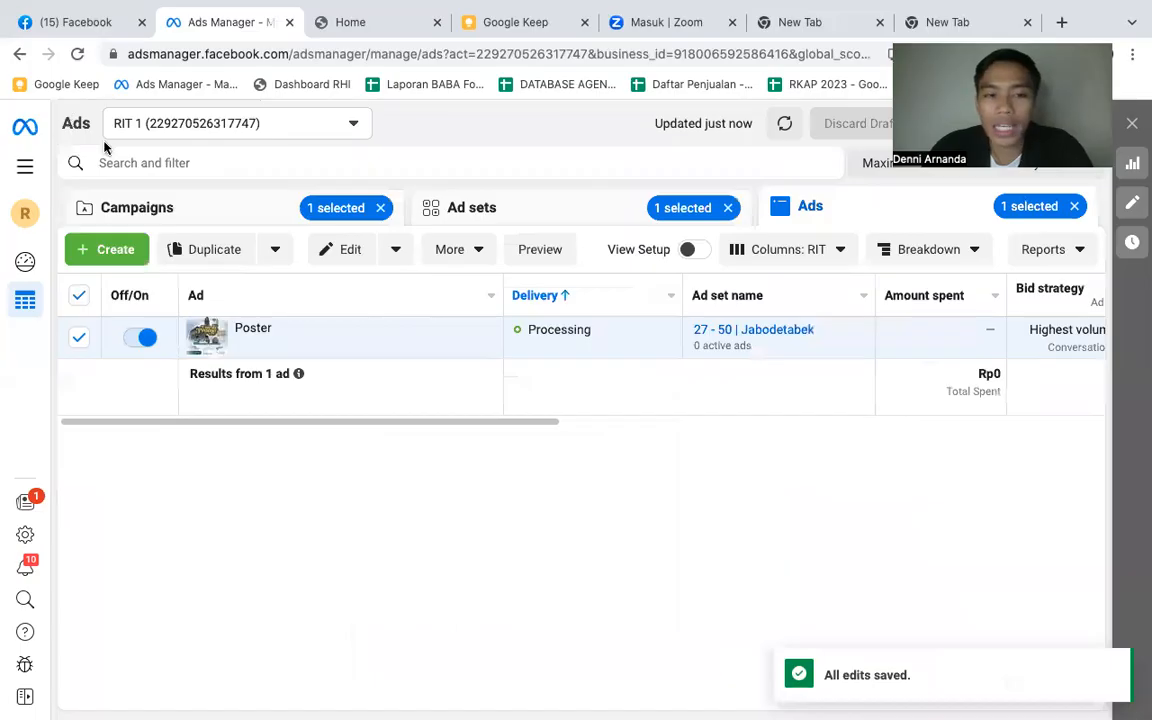
- Rename the "Engage - WA" campaign as "Engage - WA - Demo", publish the change and deselect the campaign
{"action": "left_click", "coordinate": [296, 206]}
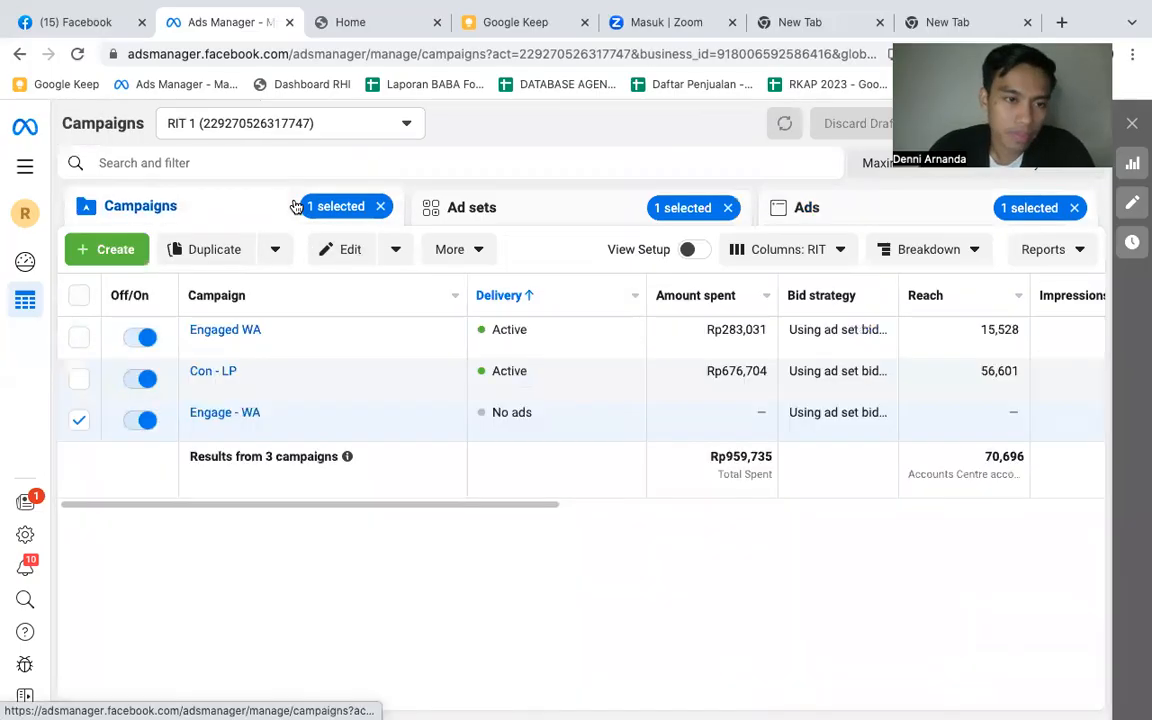
{"action": "left_click", "coordinate": [78, 418]}
{"action": "left_click", "coordinate": [269, 412]}
{"action": "left_click", "coordinate": [332, 450]}
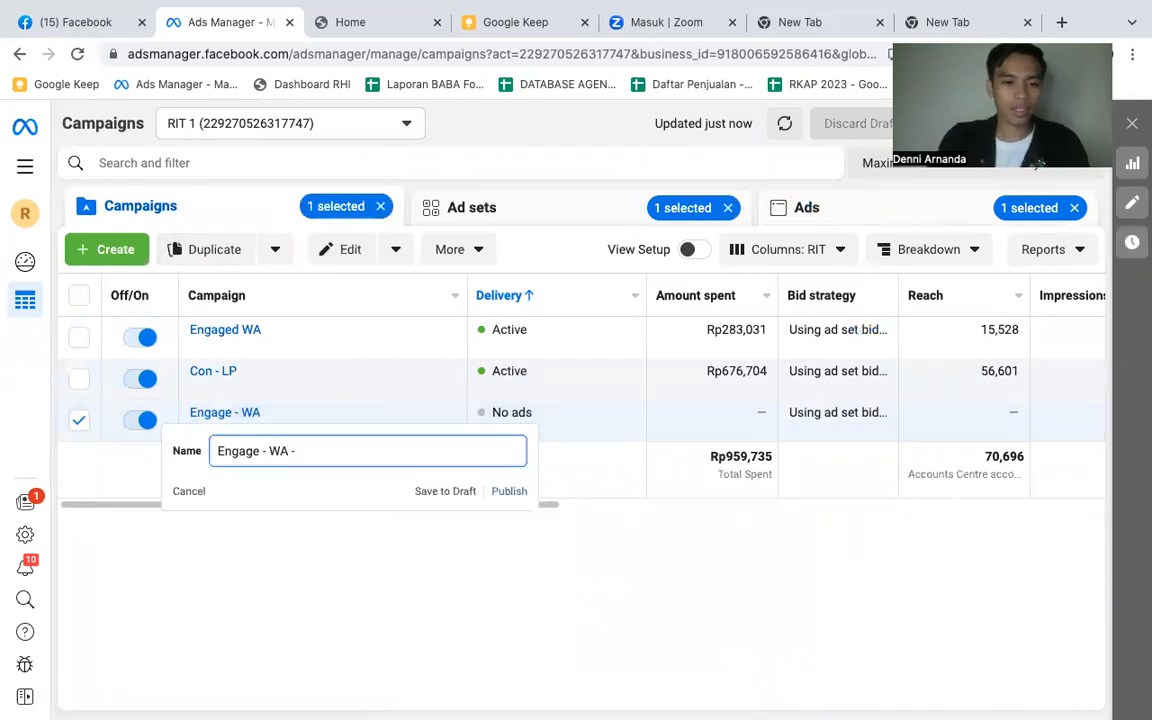
{"action": "type", "text": "- Demo"}
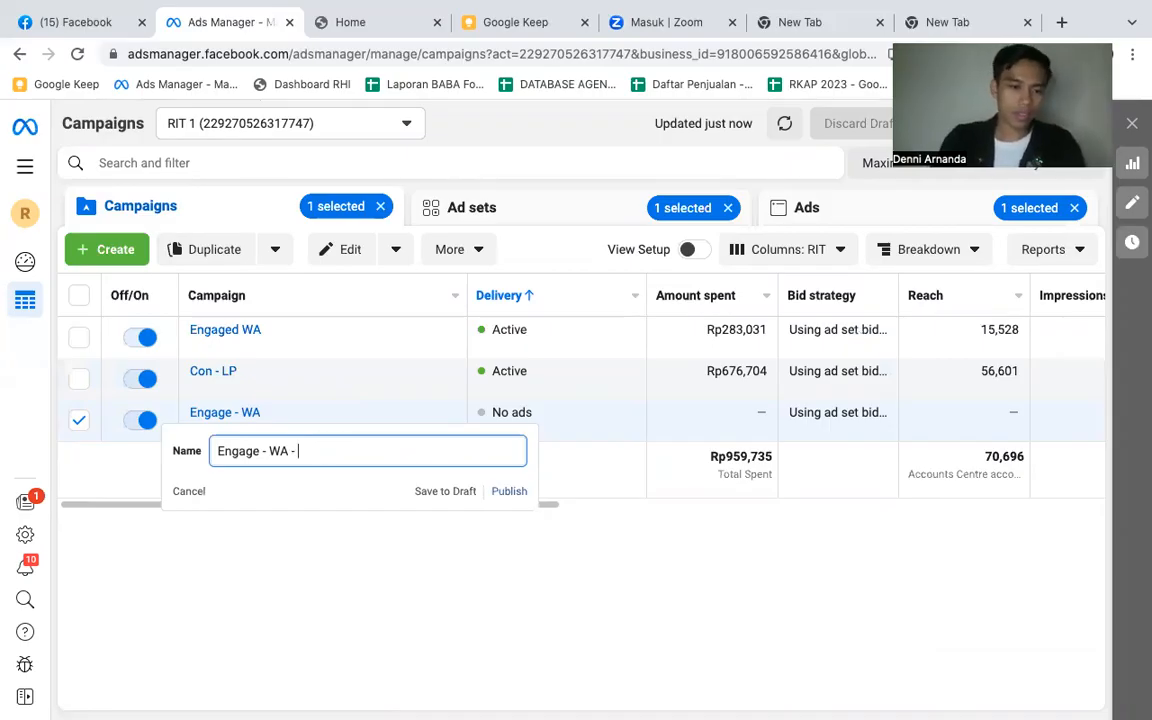
{"action": "type", "text": "emo"}
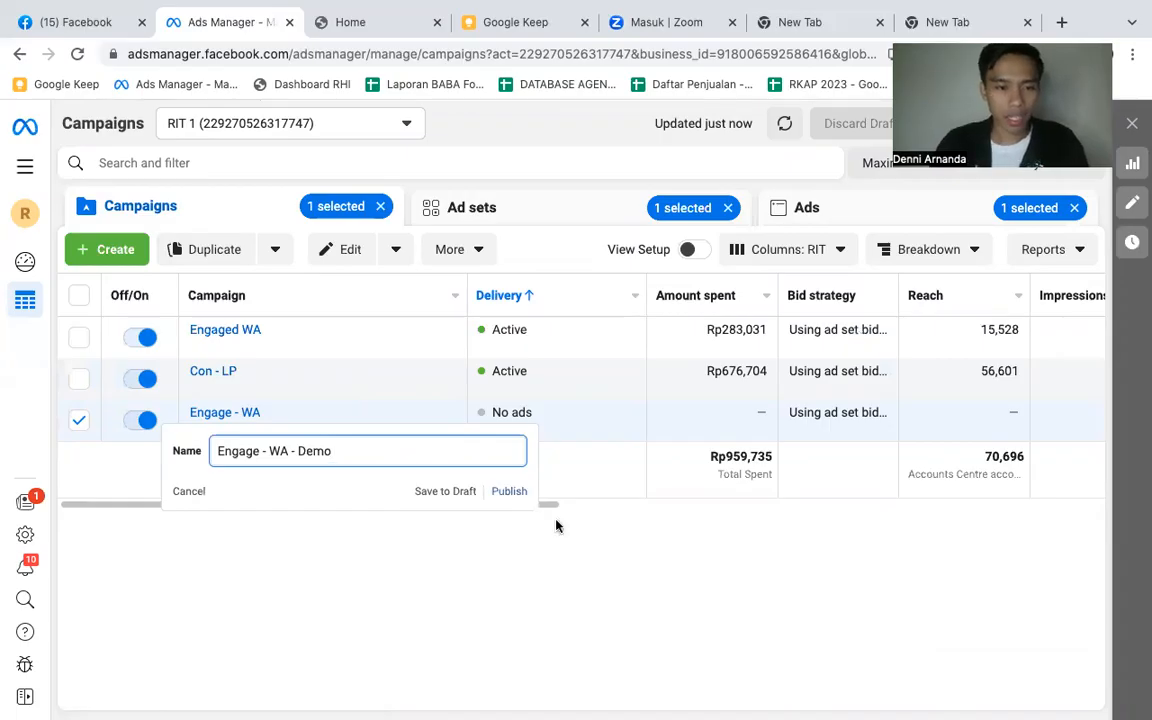
{"action": "left_click", "coordinate": [507, 491]}
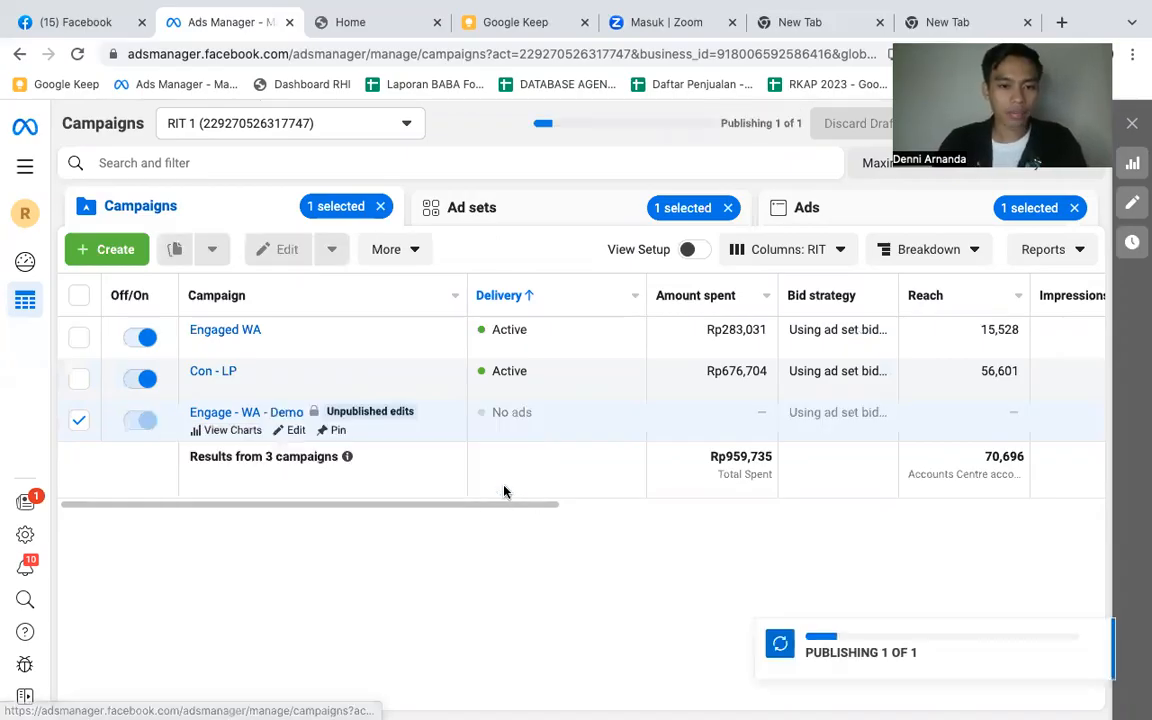
{"action": "left_click", "coordinate": [77, 421]}
- Compare the three campaigns' delivery, landing page view costs, results, cost per result and budget in the campaigns table
{"action": "left_click_drag", "start_coordinate": [196, 510], "coordinate": [800, 560]}
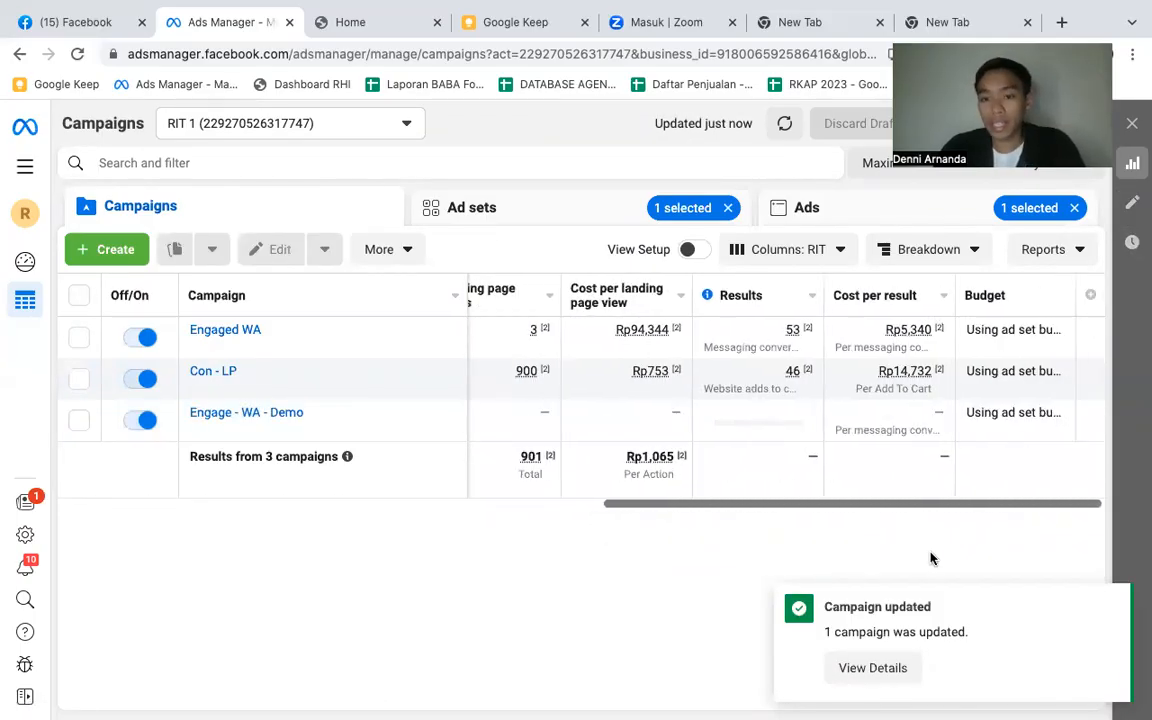
{"action": "left_click_drag", "start_coordinate": [860, 505], "coordinate": [898, 547]}
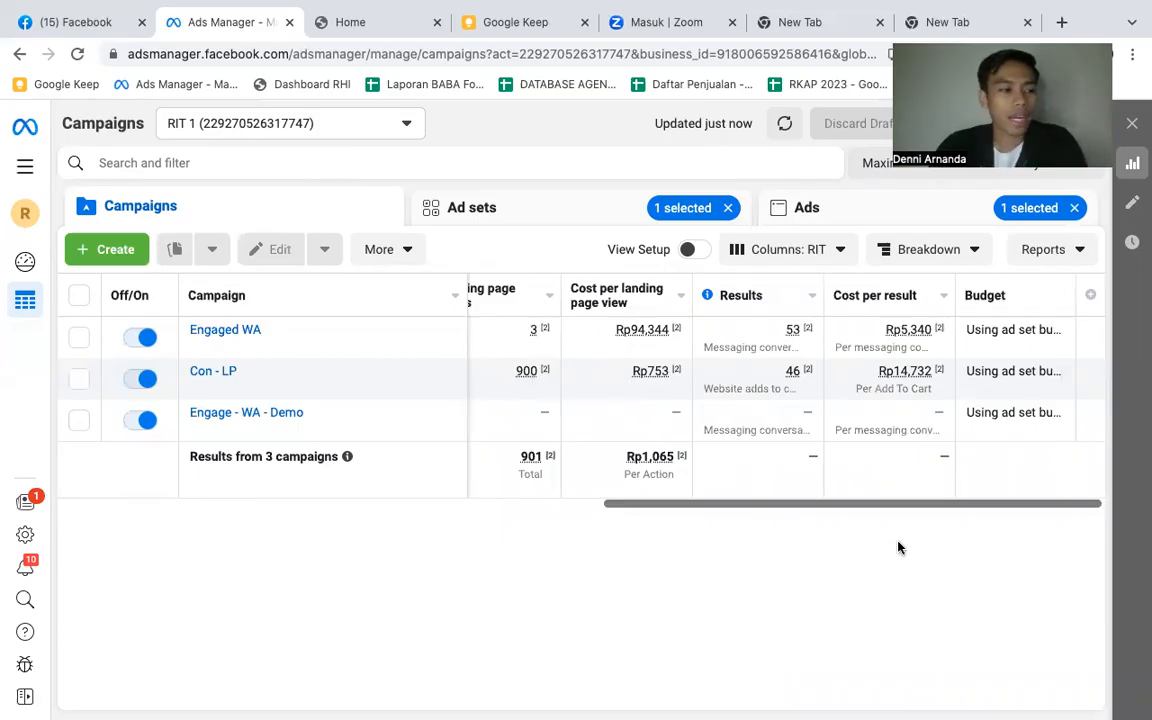
{"action": "left_click_drag", "start_coordinate": [903, 507], "coordinate": [953, 504]}
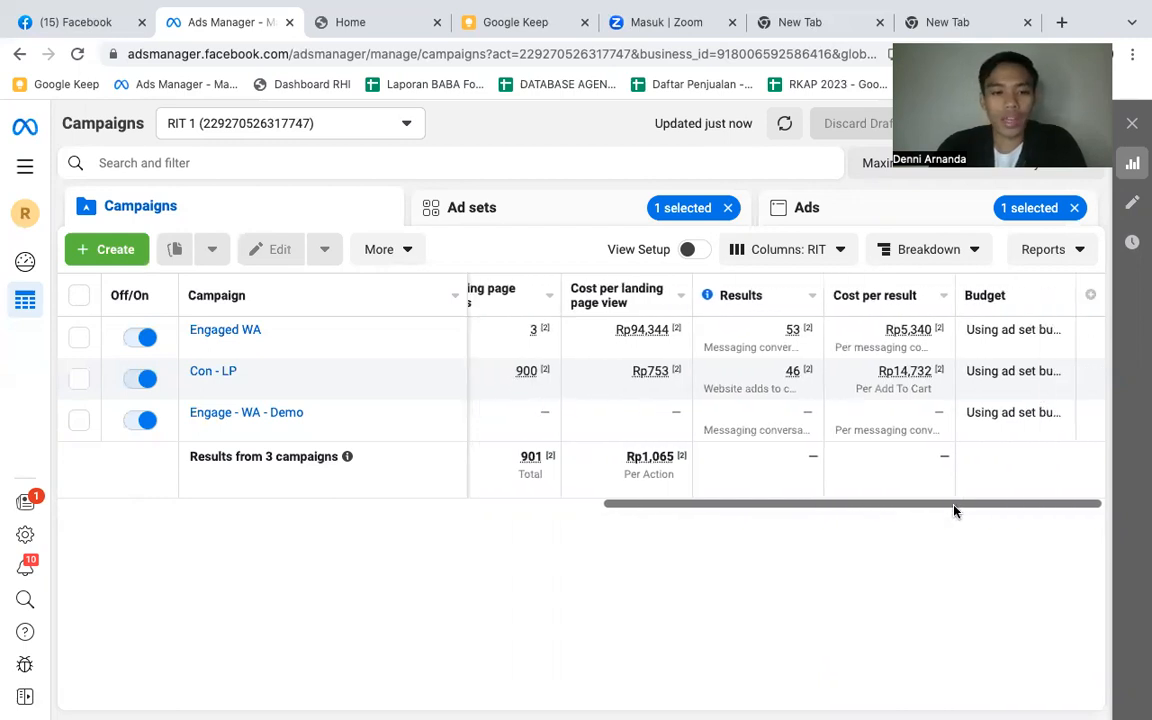
{"action": "left_click_drag", "start_coordinate": [941, 512], "coordinate": [1003, 514]}
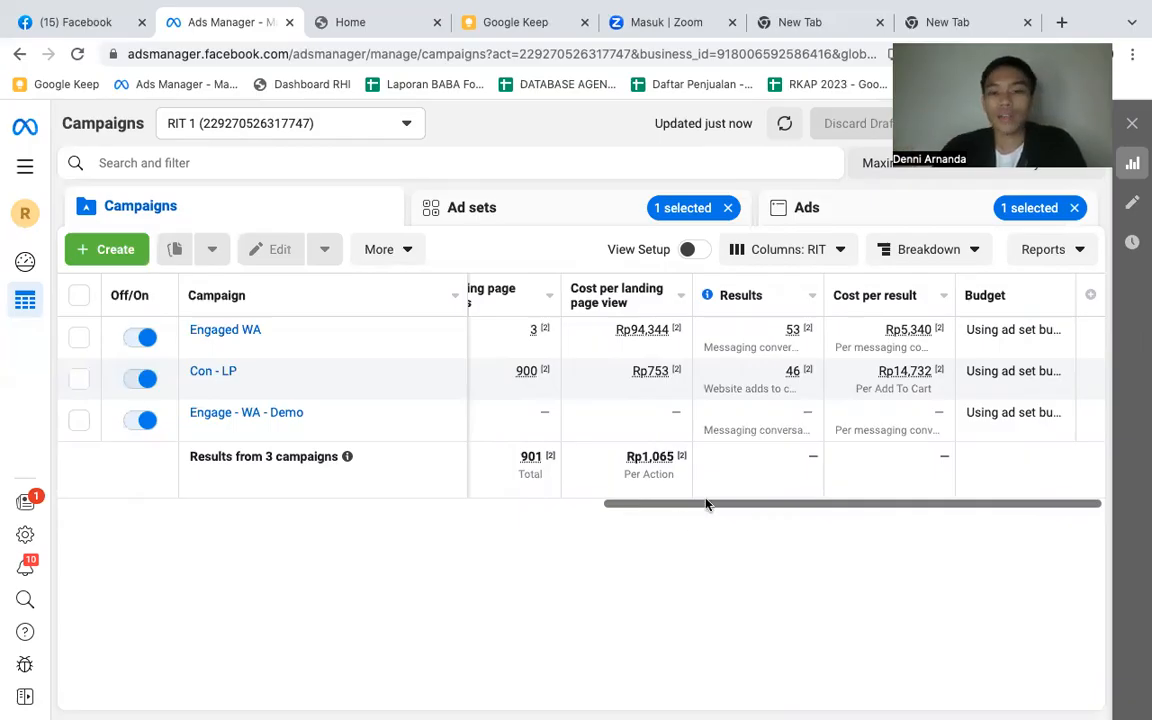
{"action": "left_click_drag", "start_coordinate": [713, 505], "coordinate": [98, 543]}
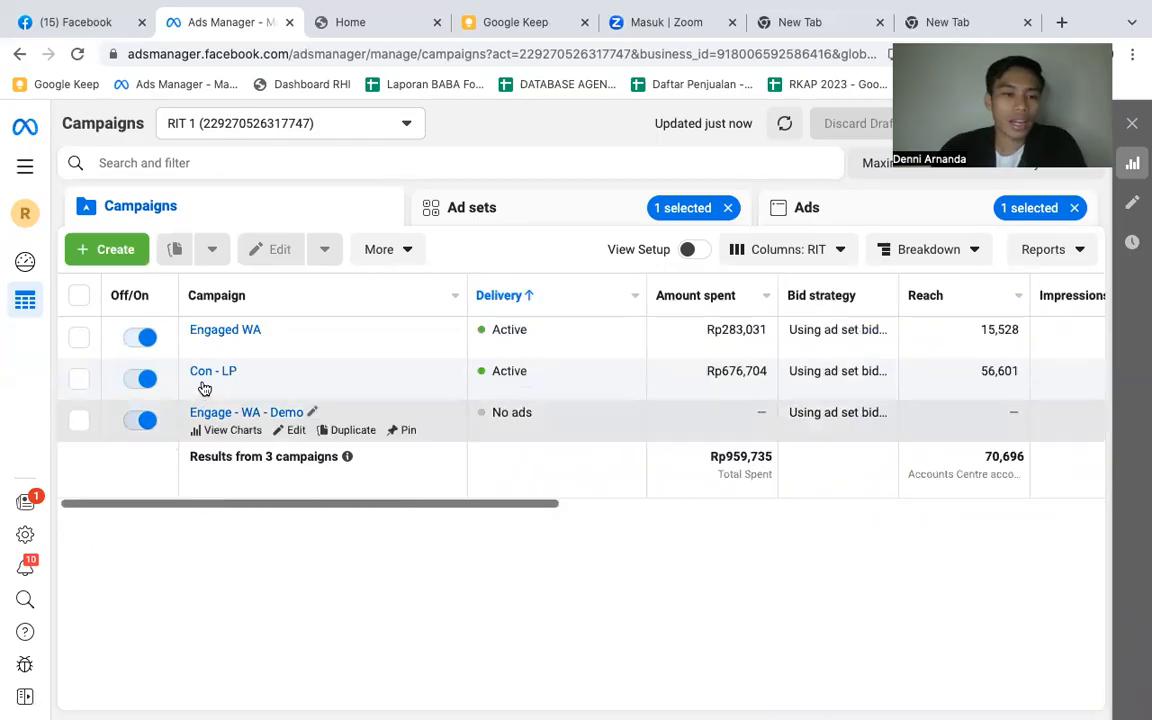
{"action": "left_click_drag", "start_coordinate": [338, 507], "coordinate": [1110, 512]}
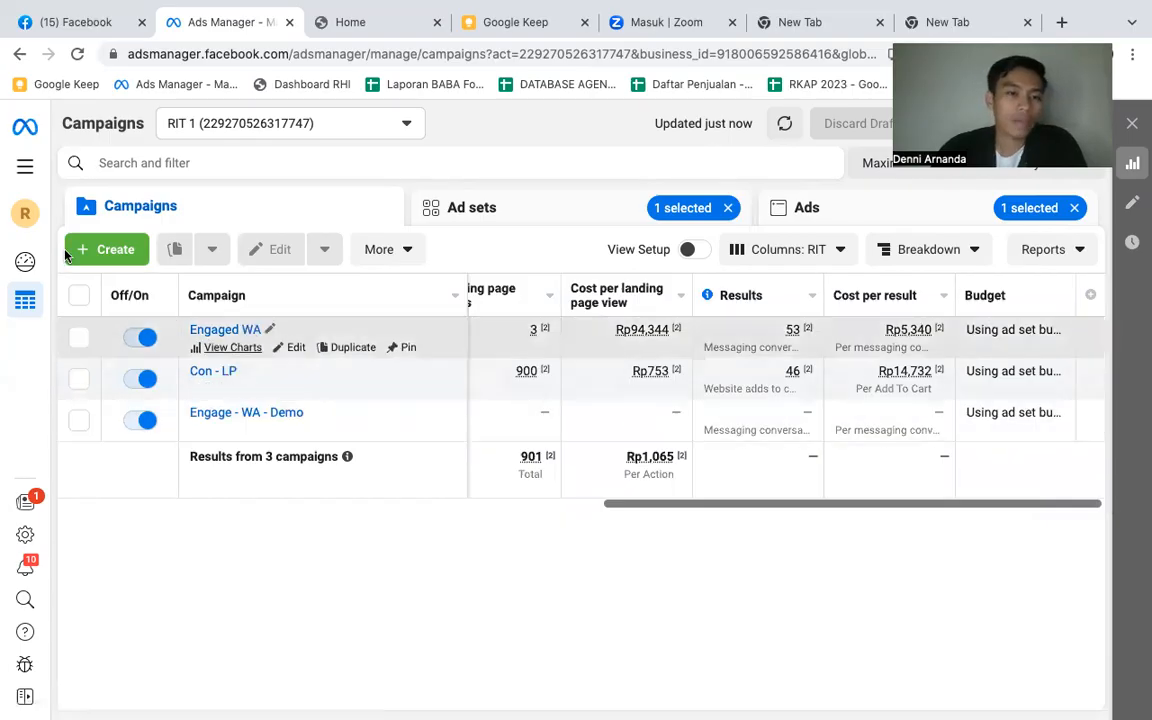
- Create a new campaign with the Sales objective
{"action": "left_click", "coordinate": [111, 250]}
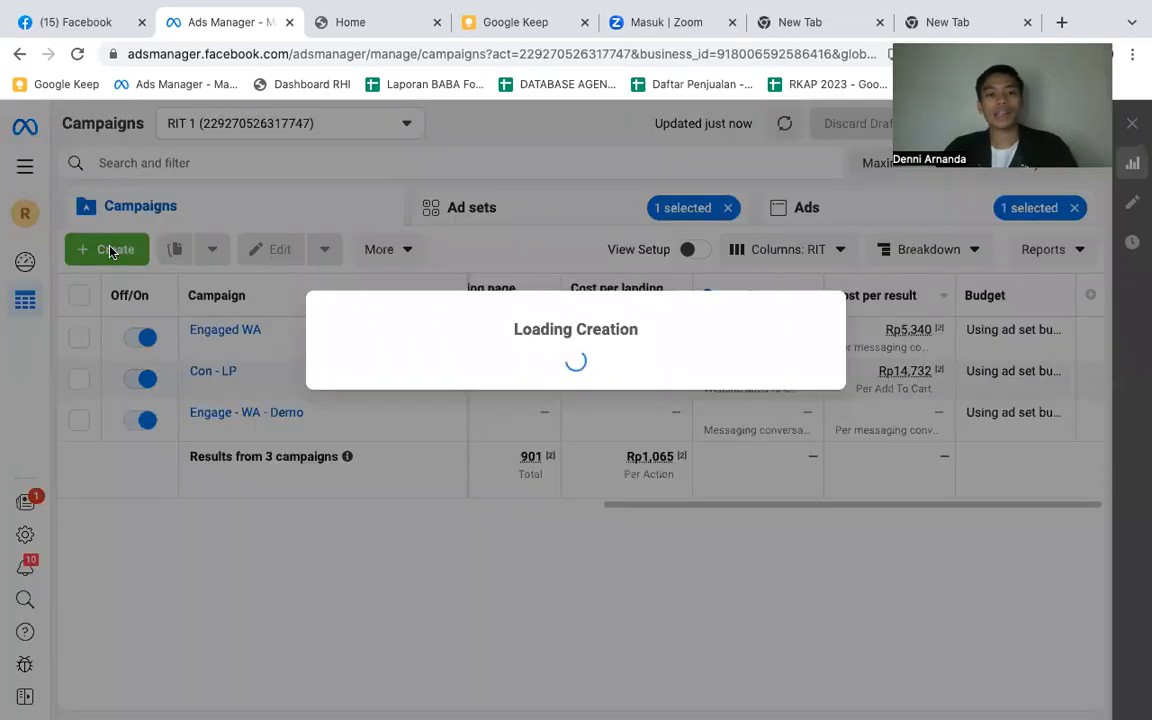
{"action": "scroll", "coordinate": [430, 460], "scroll_direction": "down", "scroll_amount": 3}
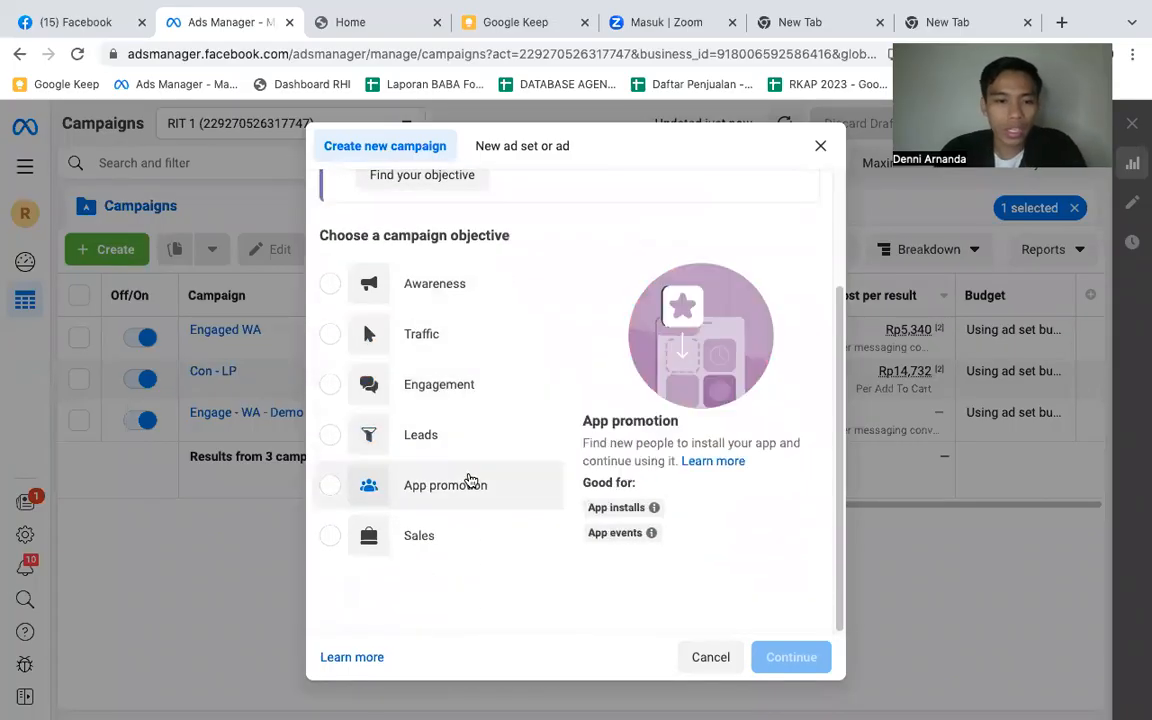
{"action": "left_click", "coordinate": [400, 537]}
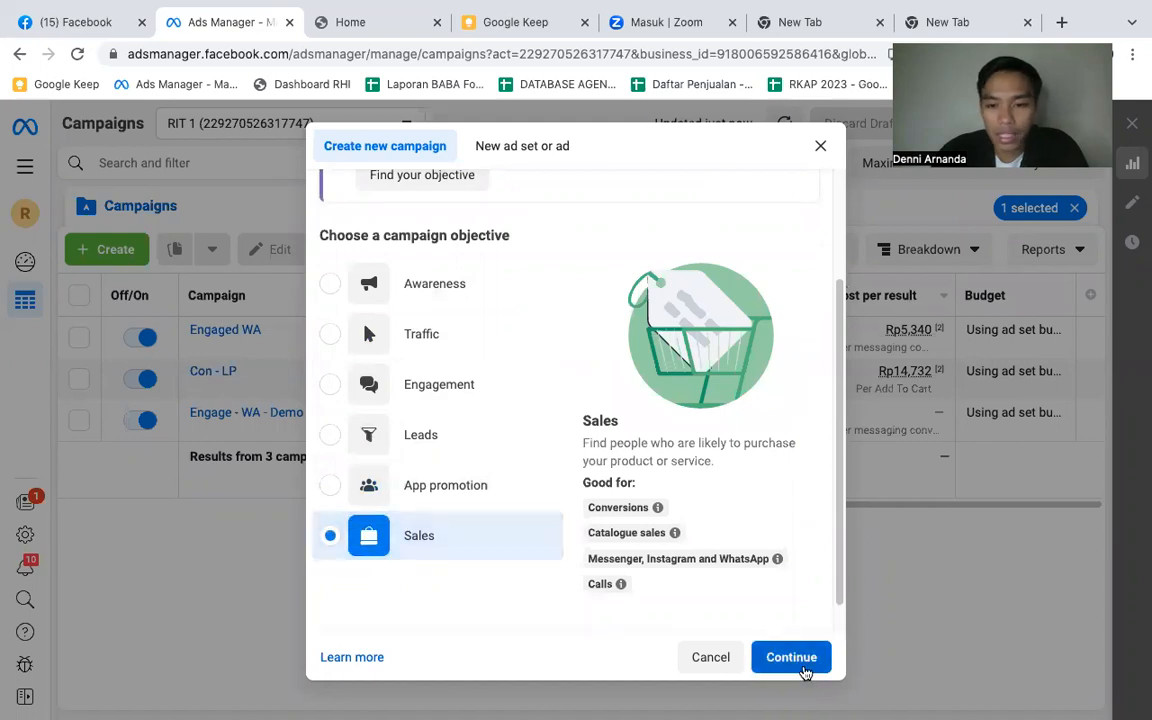
{"action": "left_click", "coordinate": [793, 658]}
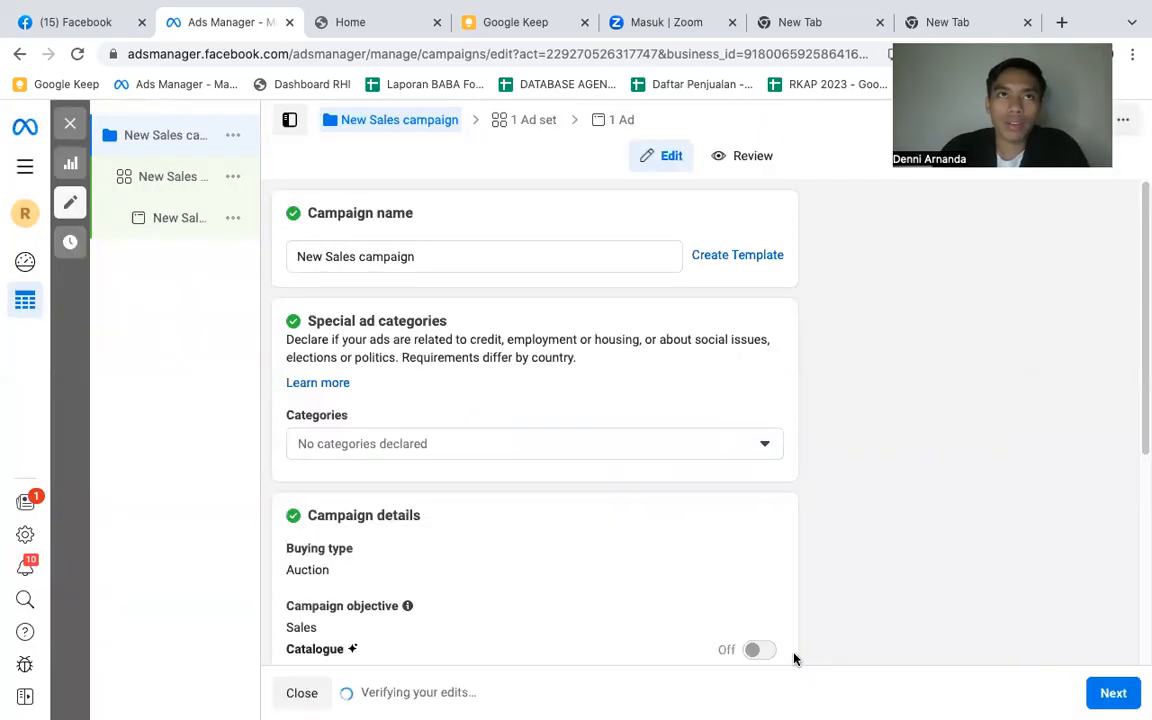
{"action": "left_click", "coordinate": [425, 255]}
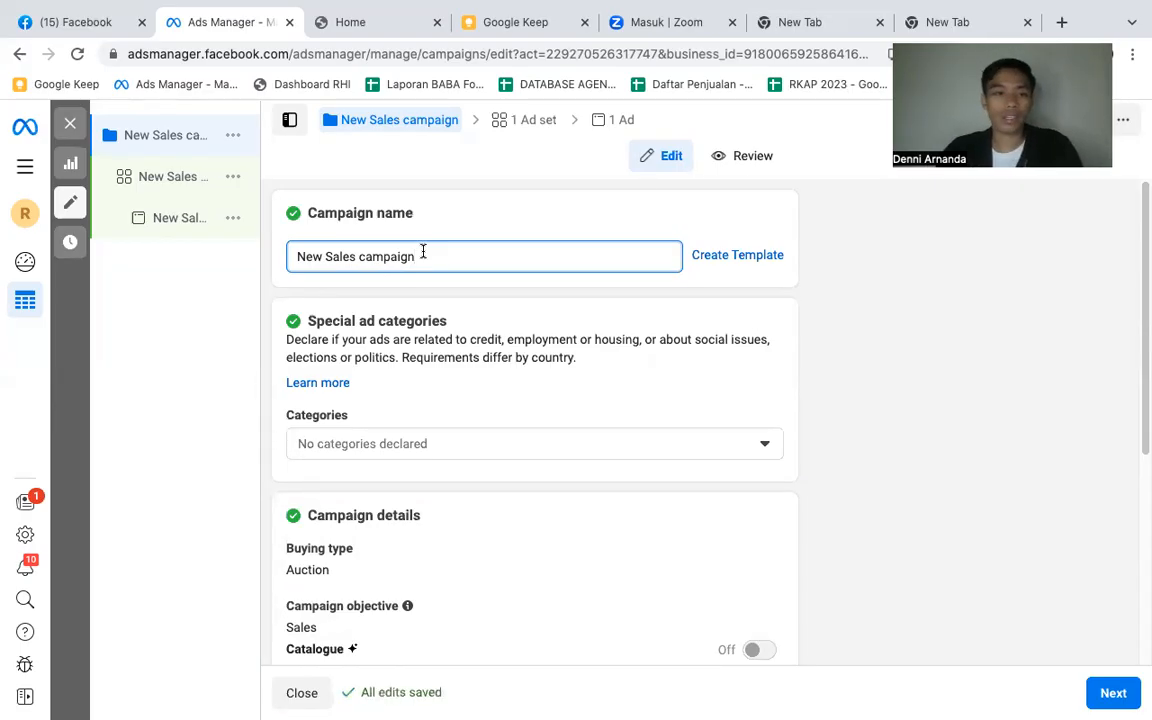
{"action": "triple_click", "coordinate": [423, 252]}
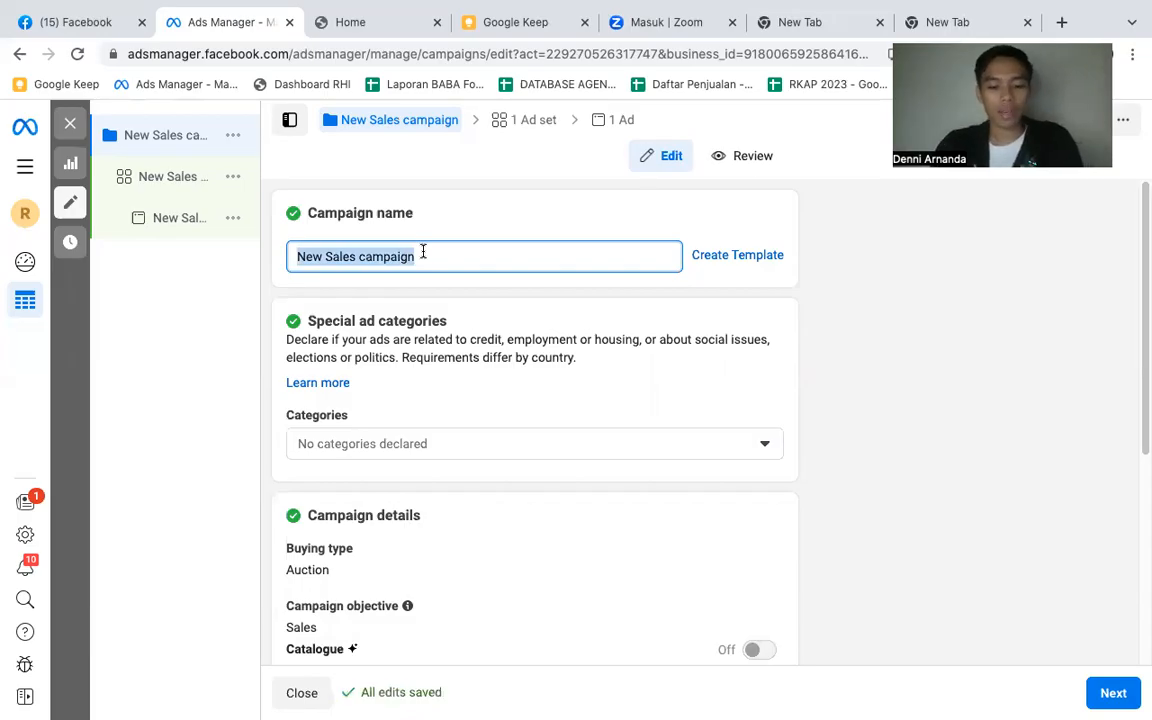
{"action": "type", "text": "Muslimah"}
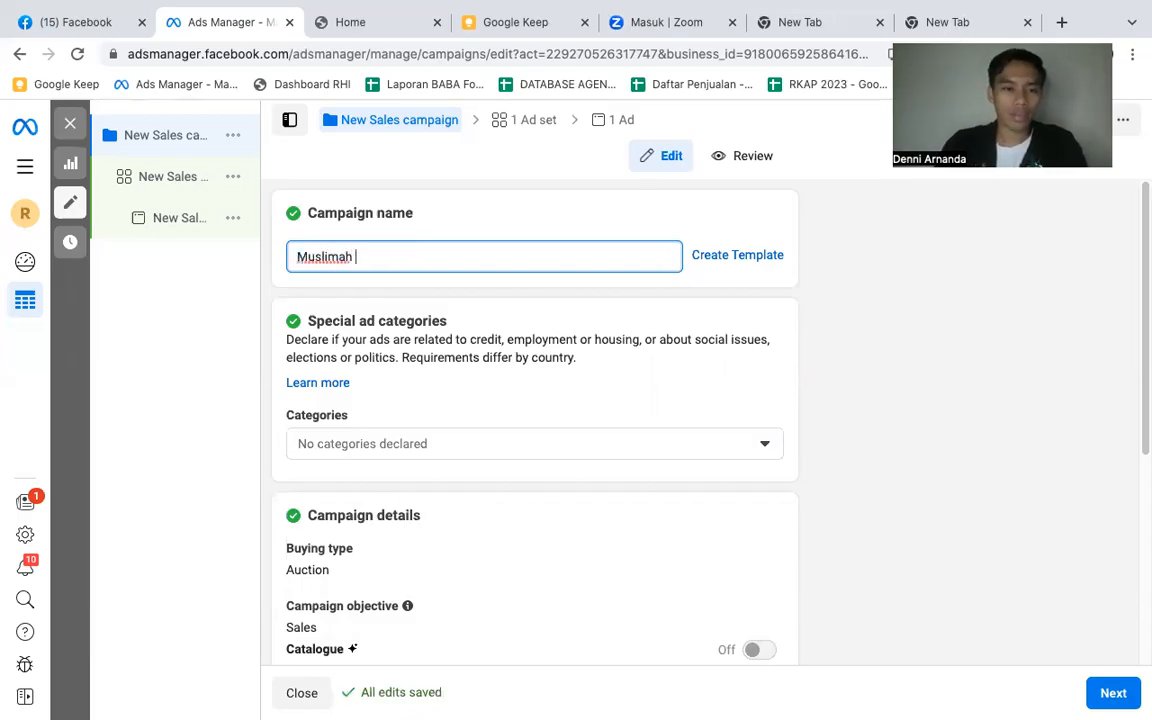
{"action": "key", "text": "ctrl+a"}
{"action": "key", "text": "BackSpace"}
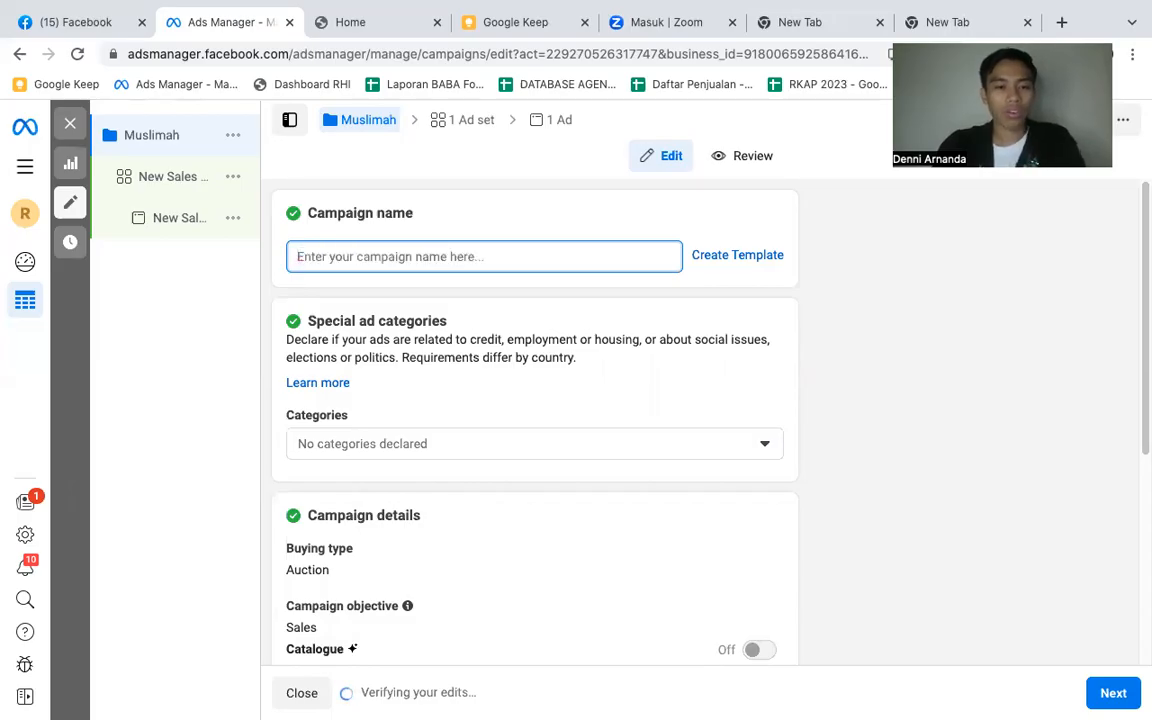
- Name the new Sales campaign "Conv - Landing Page" and continue to its ad set settings
{"action": "type", "text": "Conv - Land"}
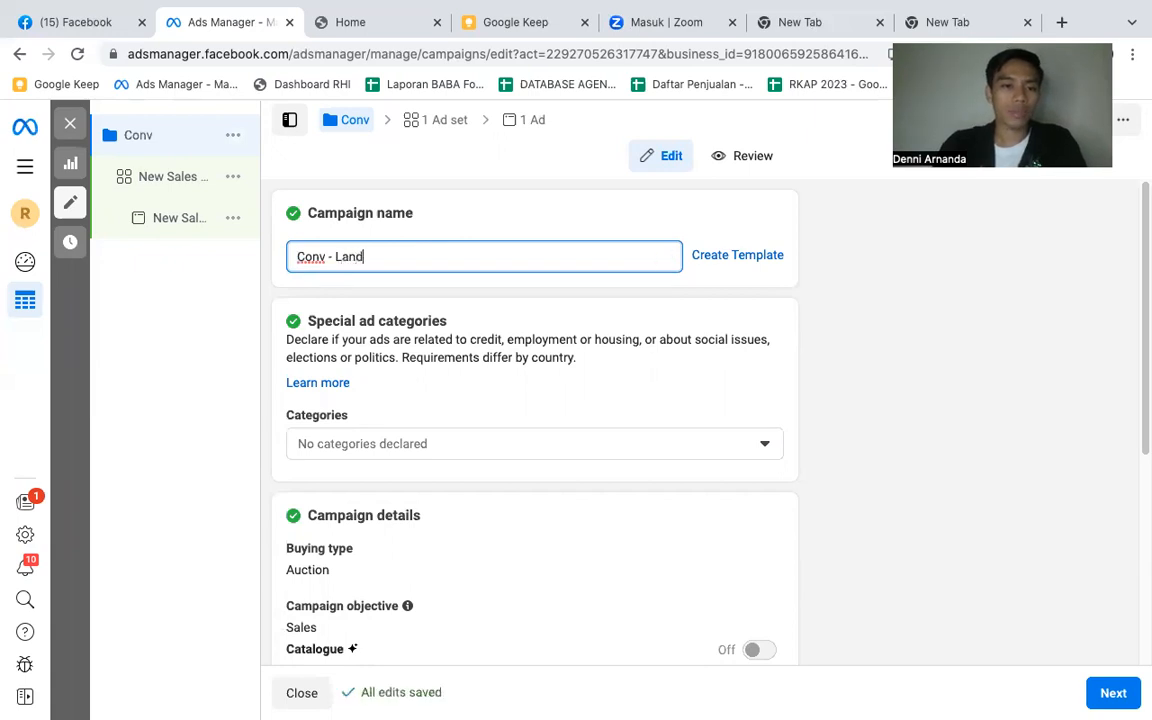
{"action": "type", "text": "ing Page"}
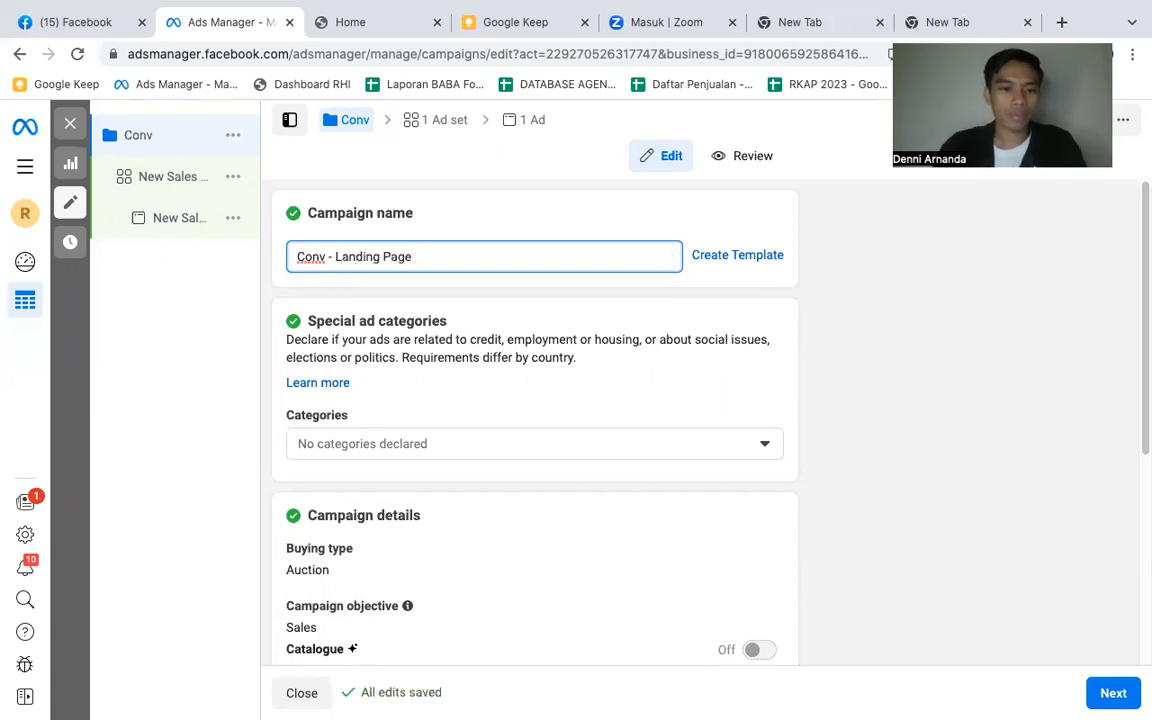
{"action": "scroll", "coordinate": [489, 471], "scroll_direction": "down", "scroll_amount": 2}
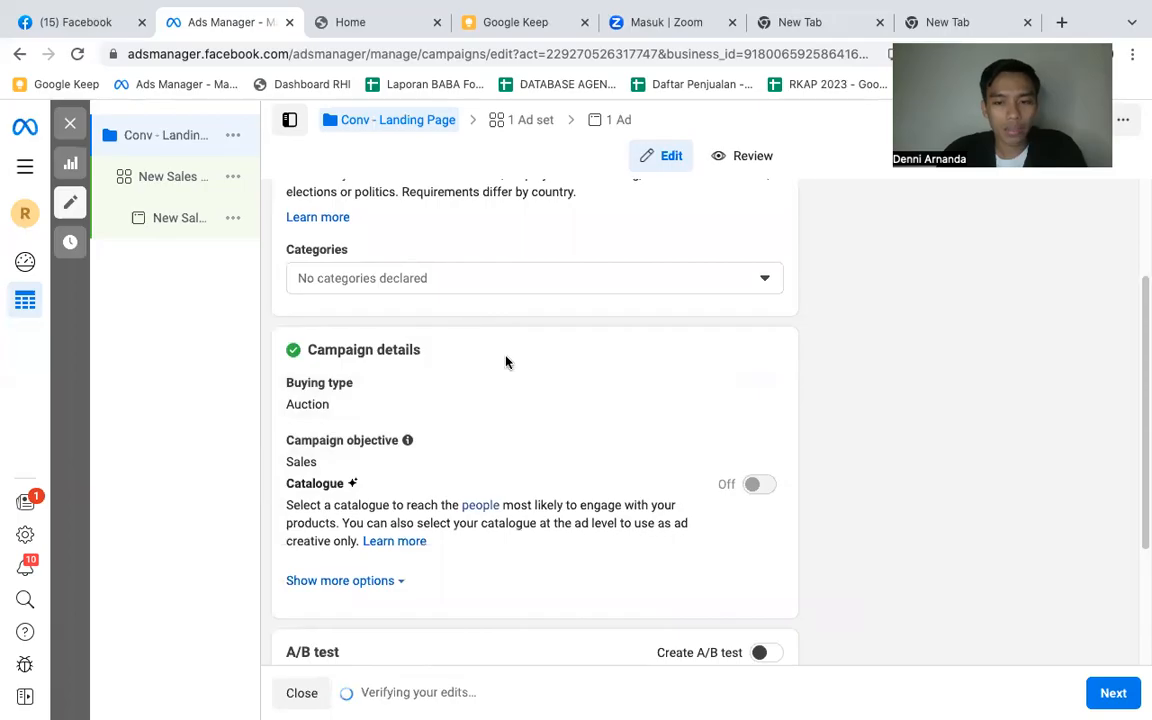
{"action": "scroll", "coordinate": [506, 362], "scroll_direction": "down", "scroll_amount": 2}
{"action": "scroll", "coordinate": [509, 370], "scroll_direction": "down", "scroll_amount": 1}
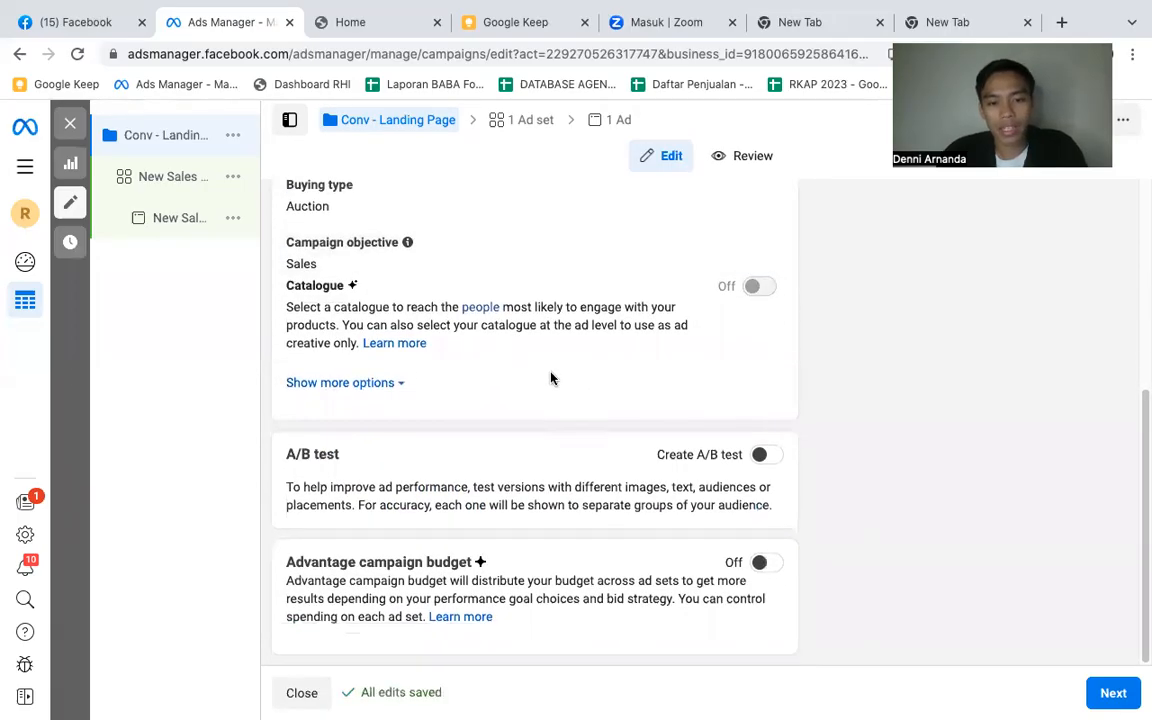
{"action": "left_click", "coordinate": [1114, 695]}
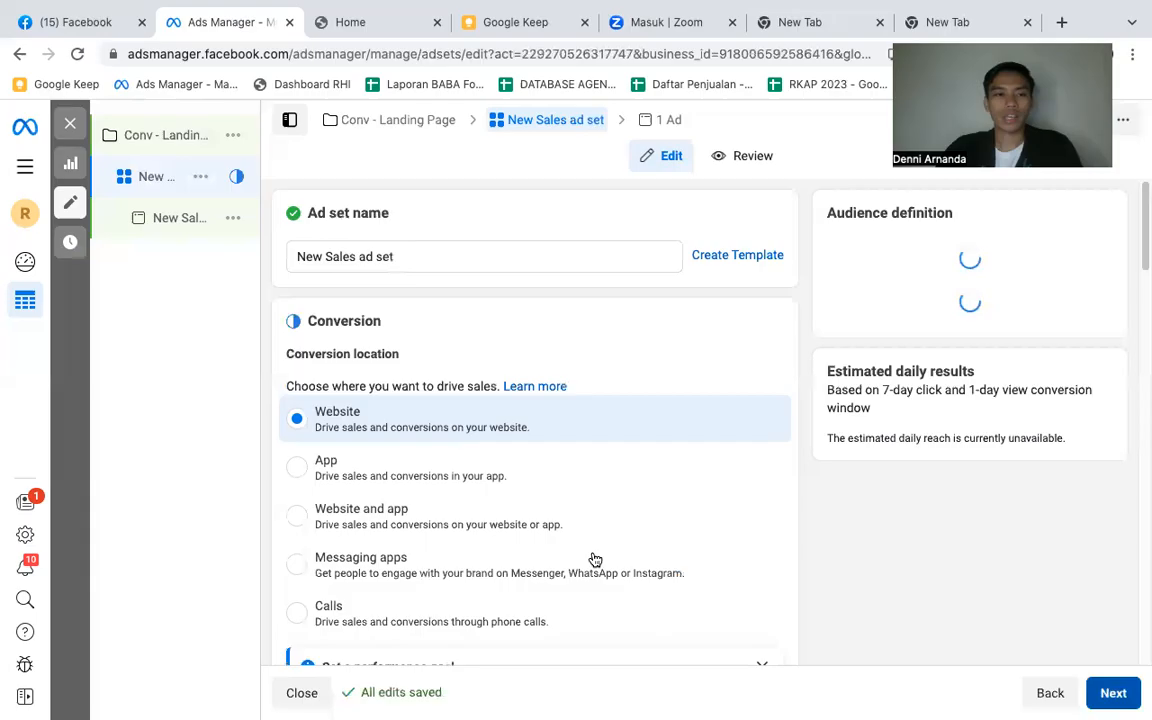
- Rename the ad set as "Muslimah | 27-50 | Jabodetabek"
{"action": "left_click", "coordinate": [421, 251]}
{"action": "key", "text": "ctrl+a"}
{"action": "key", "text": "BackSpace"}
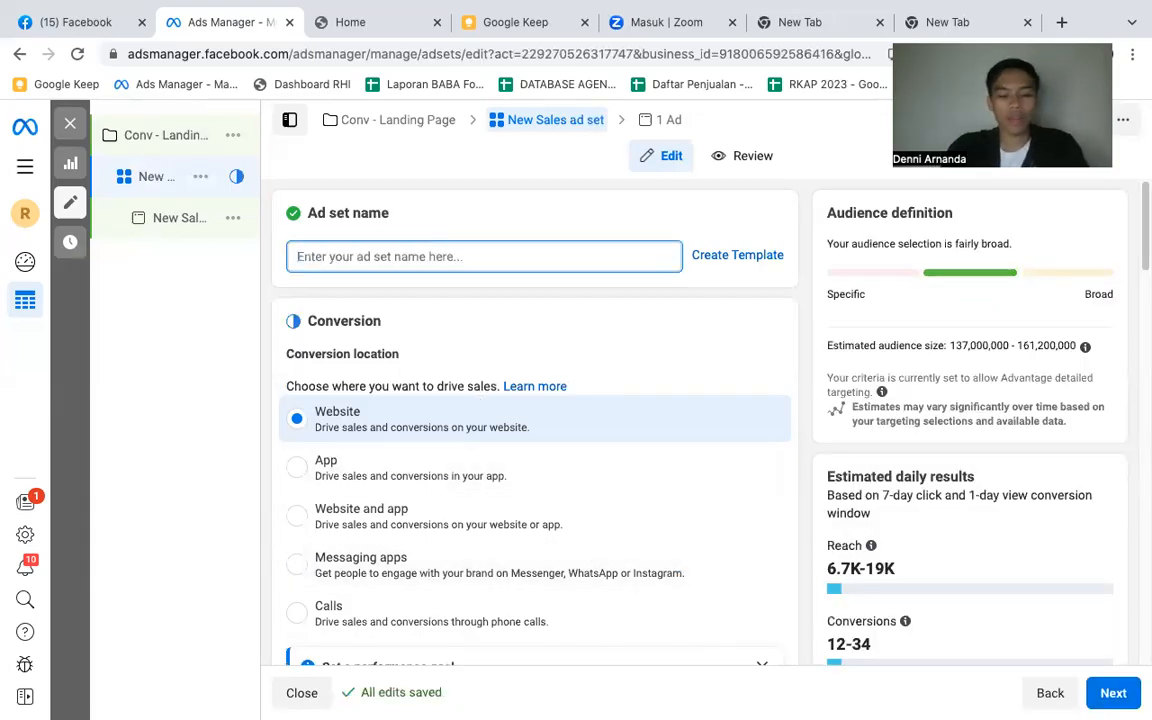
{"action": "type", "text": "Muslimah "}
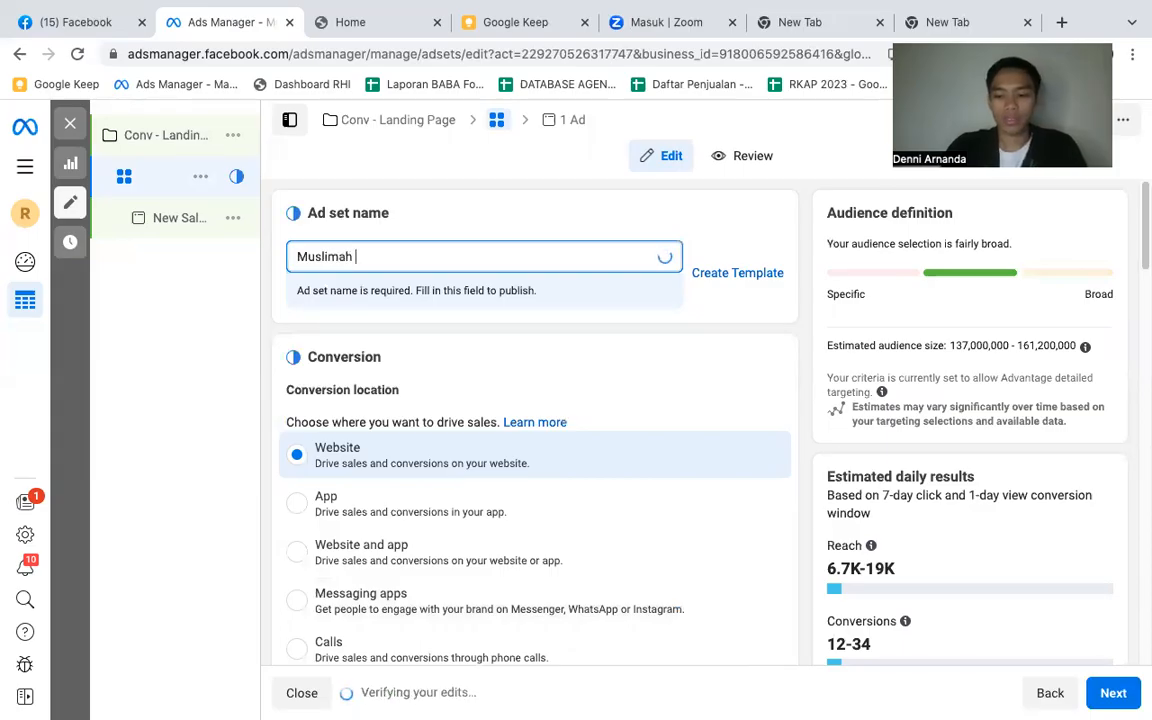
{"action": "type", "text": "|"}
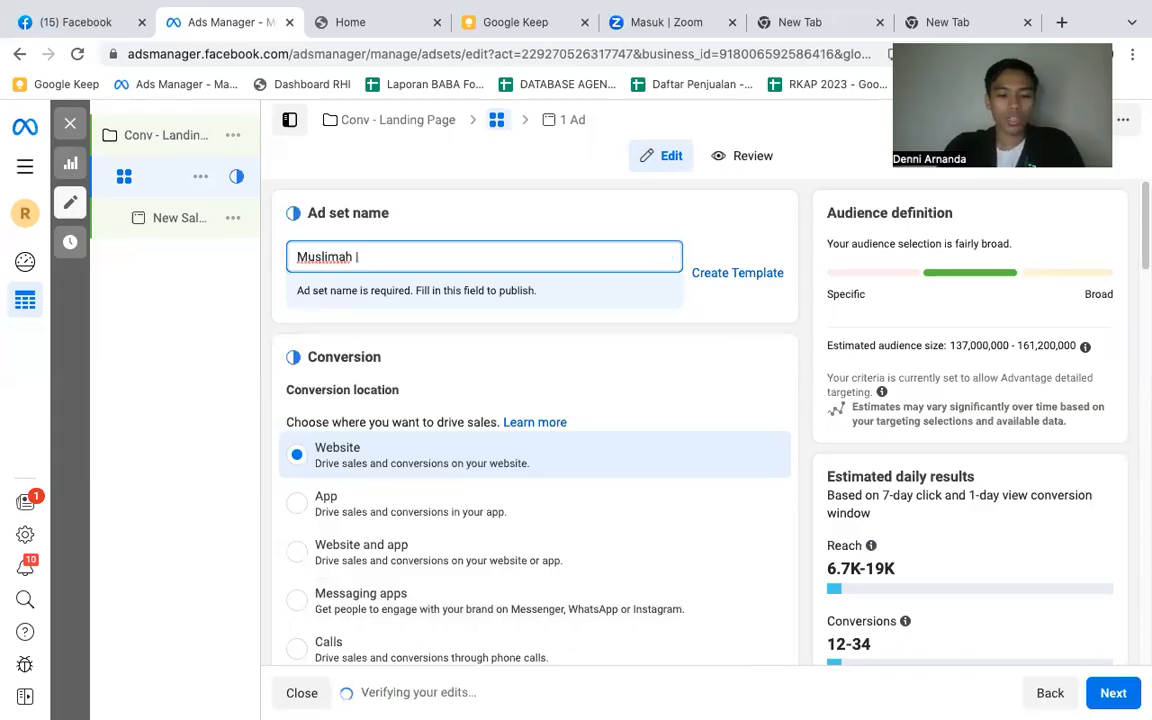
{"action": "type", "text": " 27-50"}
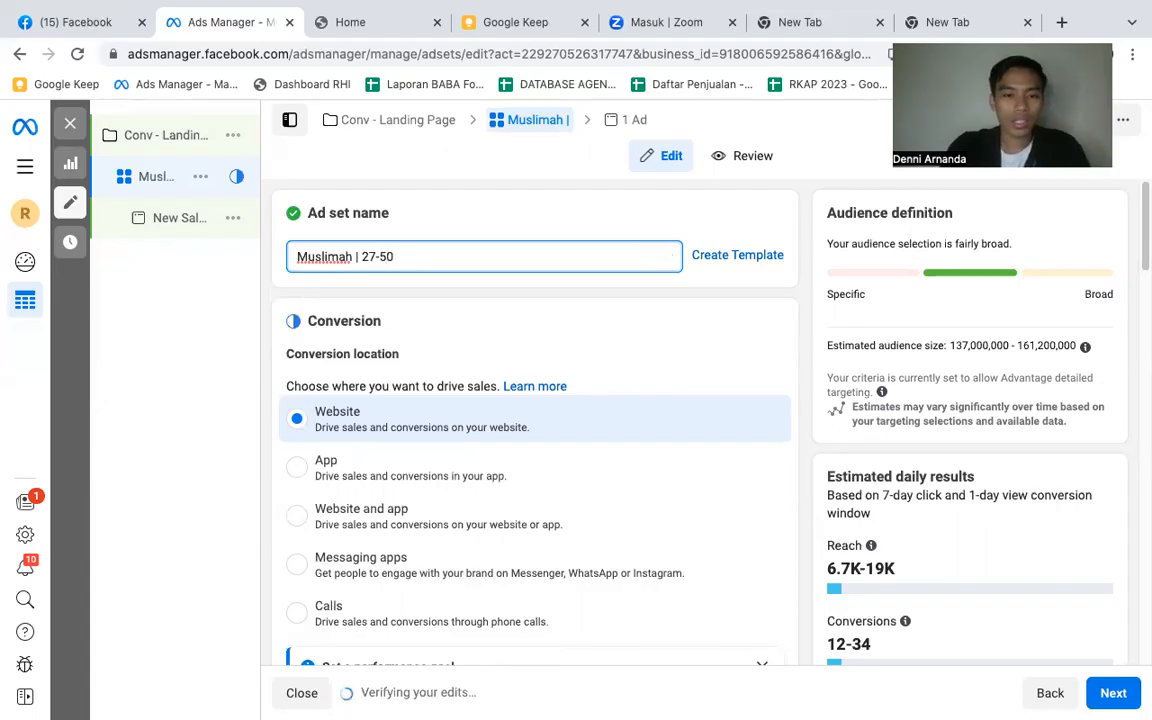
{"action": "type", "text": " |"}
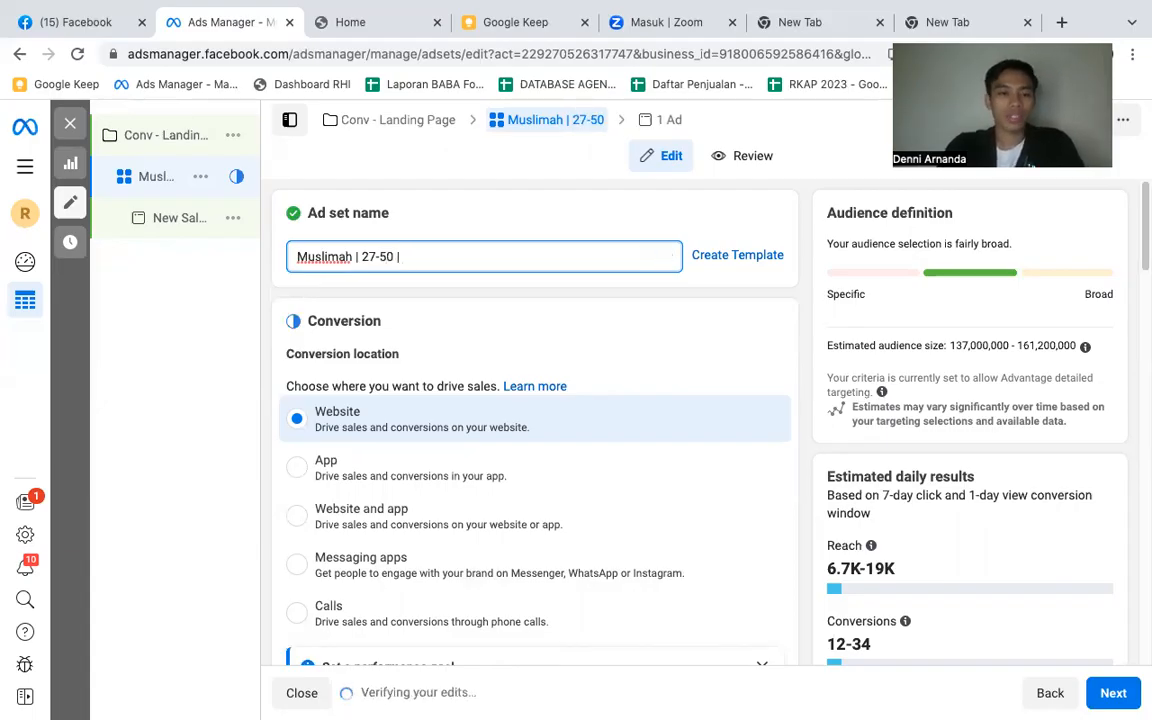
{"action": "type", "text": " Jabodetabek"}
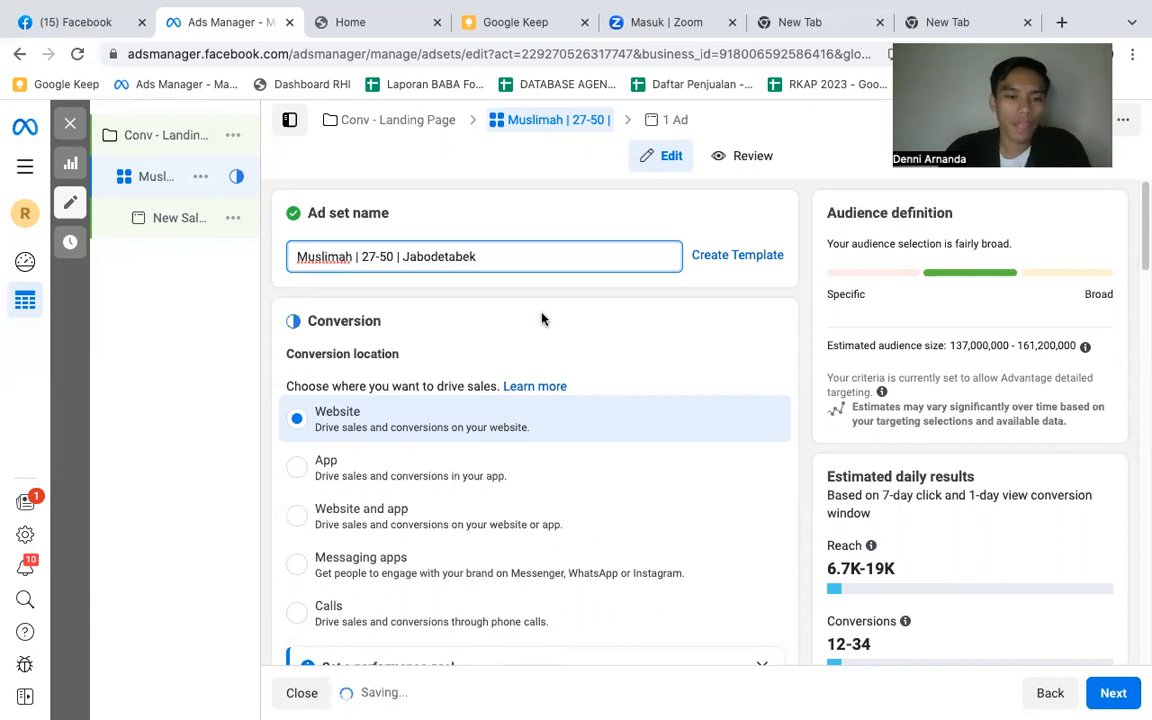
{"action": "left_click", "coordinate": [541, 338]}
- Choose Purchase as the conversion event for the ad set's website conversions
{"action": "scroll", "coordinate": [541, 338], "scroll_direction": "down", "scroll_amount": 1}
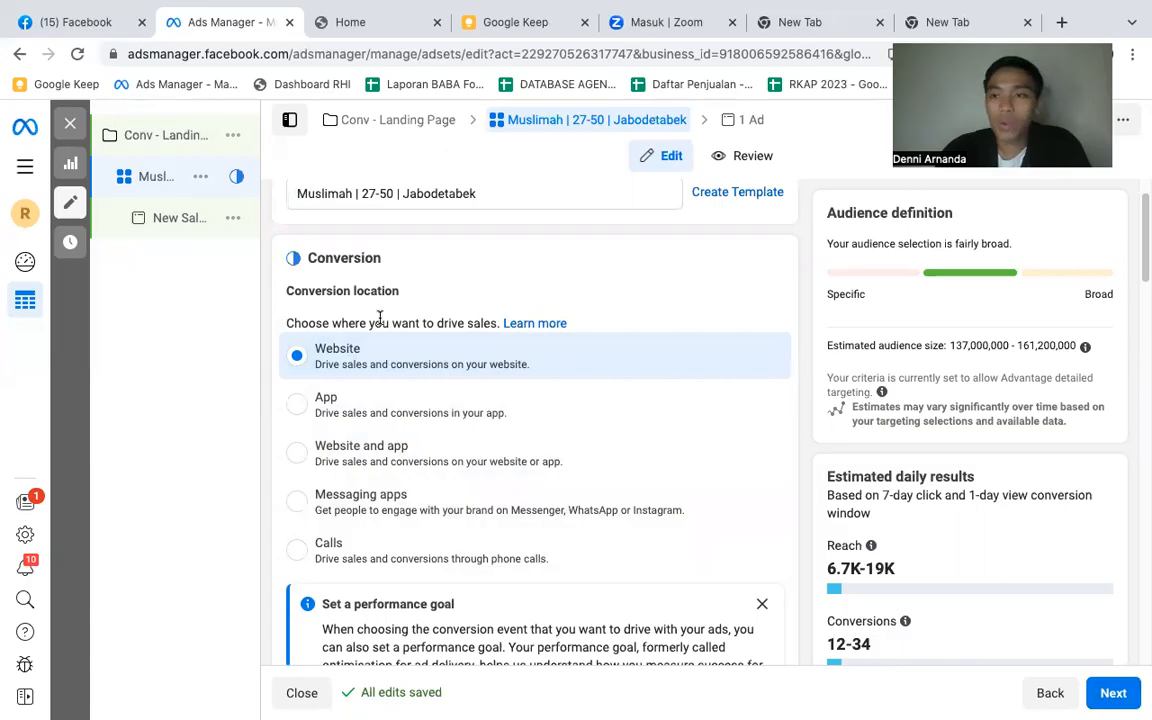
{"action": "scroll", "coordinate": [427, 363], "scroll_direction": "down", "scroll_amount": 3}
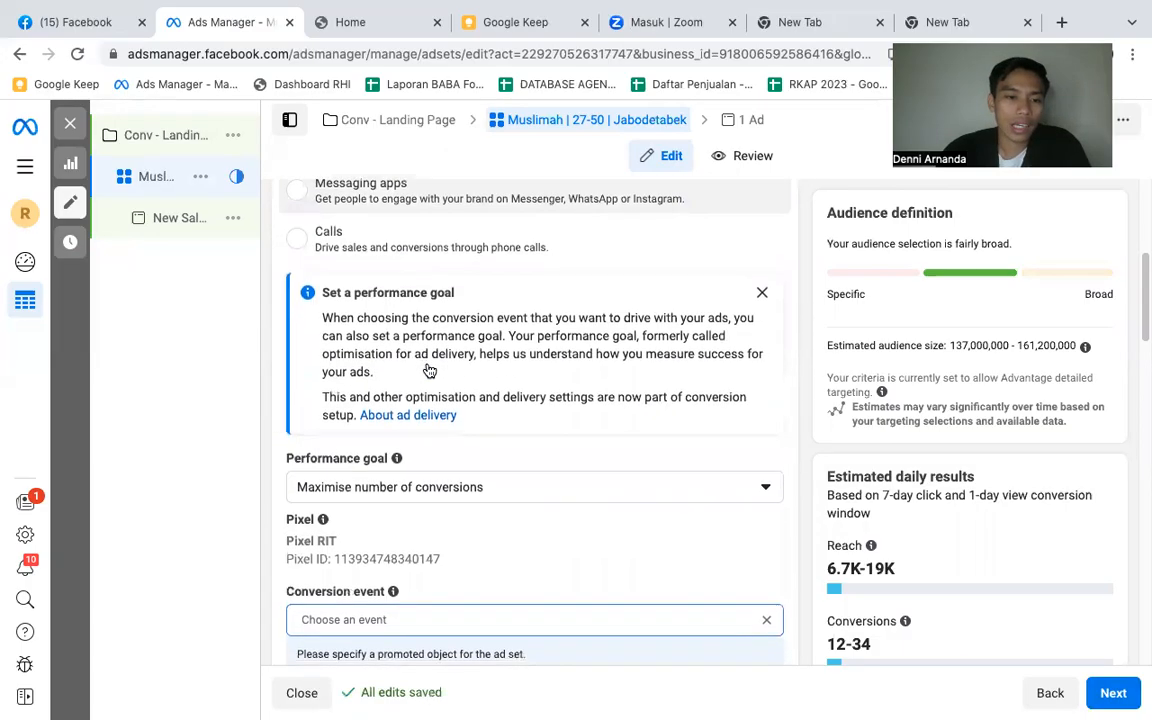
{"action": "scroll", "coordinate": [429, 371], "scroll_direction": "down", "scroll_amount": 2}
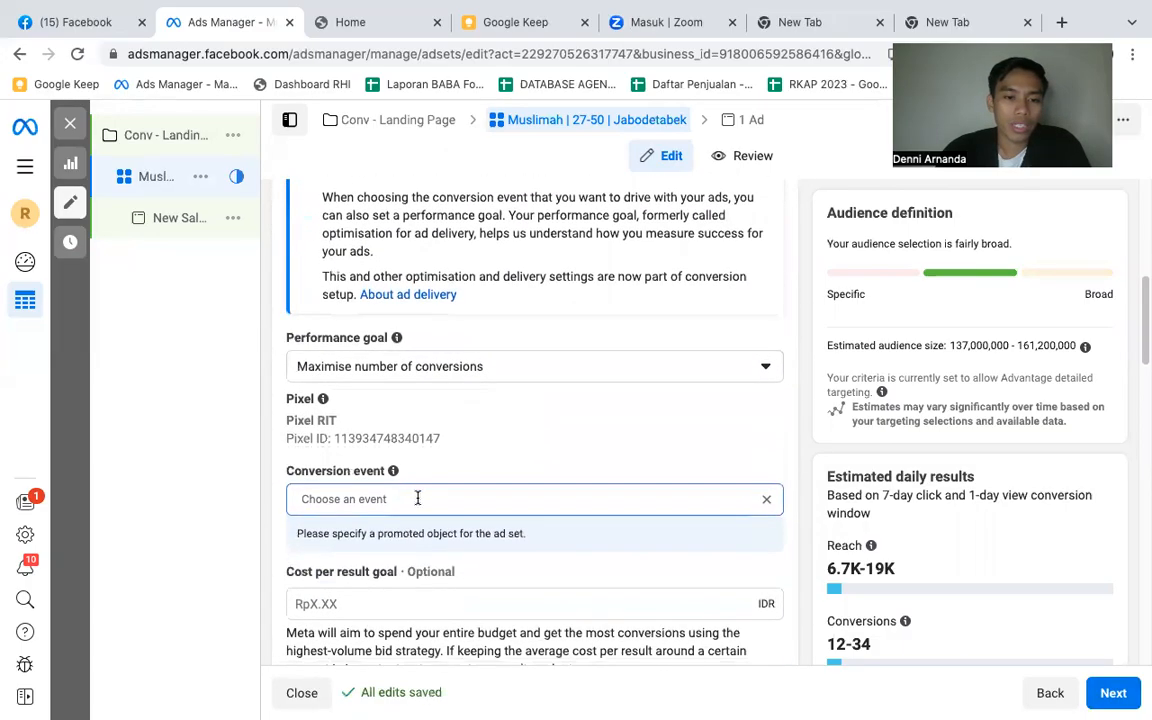
{"action": "left_click", "coordinate": [413, 499]}
{"action": "scroll", "coordinate": [410, 506], "scroll_direction": "down", "scroll_amount": 5}
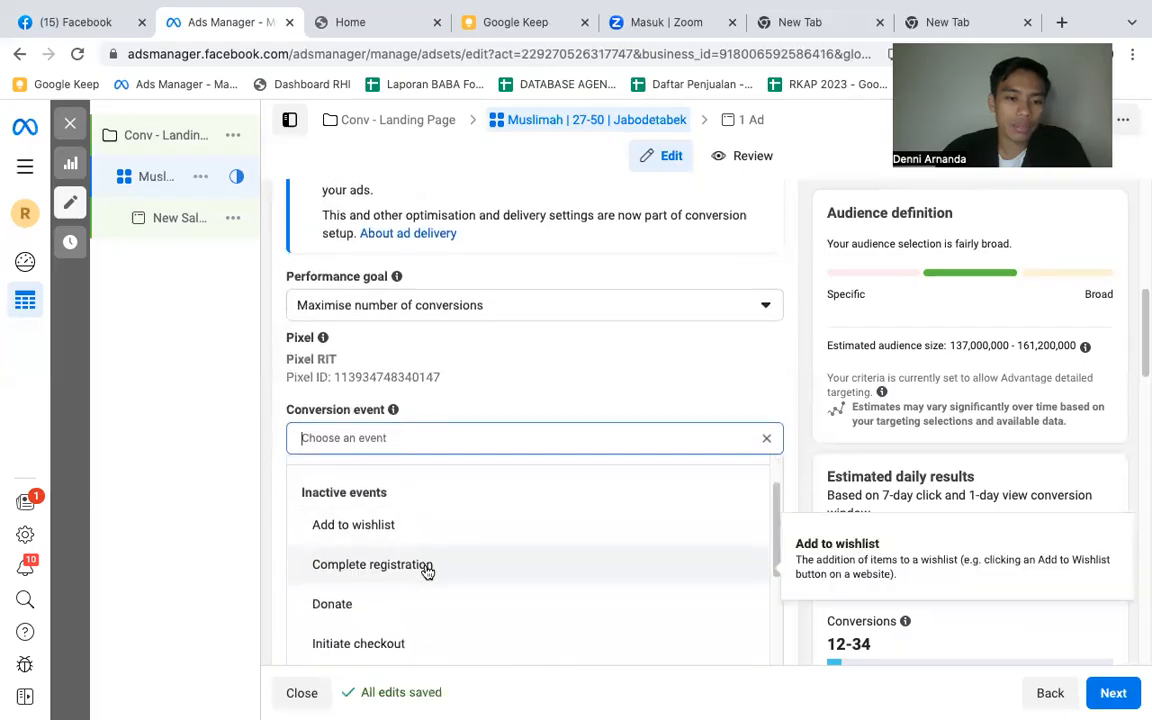
{"action": "scroll", "coordinate": [426, 634], "scroll_direction": "down", "scroll_amount": 3}
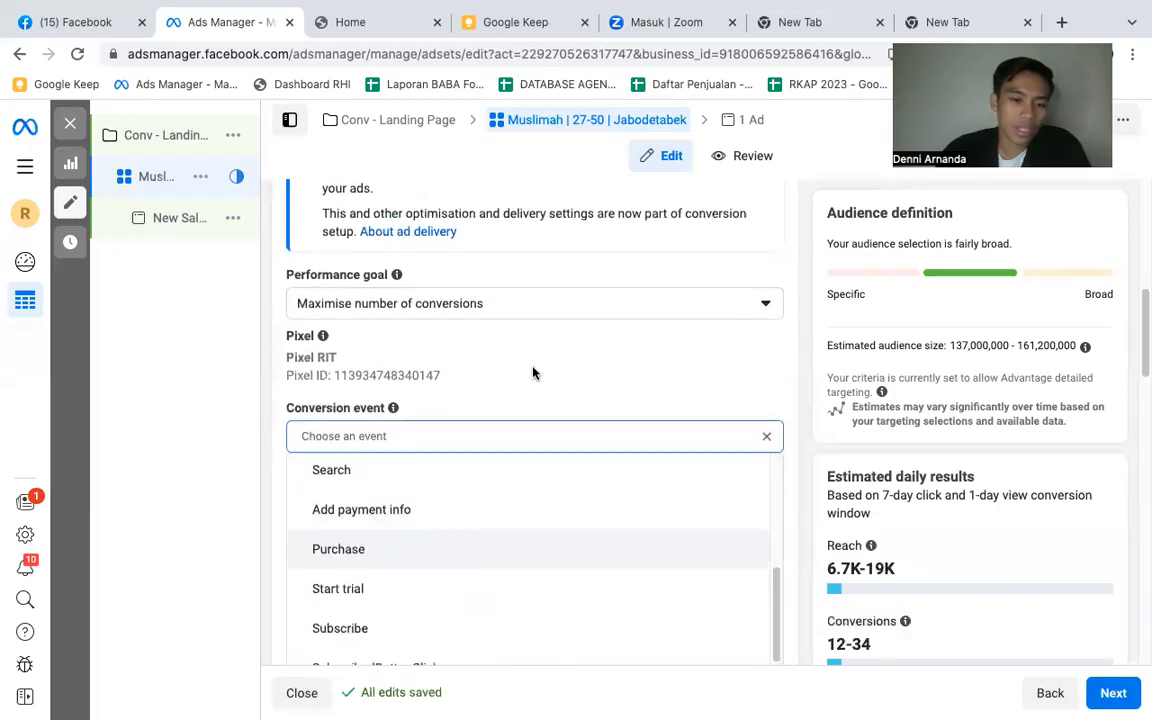
{"action": "scroll", "coordinate": [460, 465], "scroll_direction": "down", "scroll_amount": 2}
{"action": "left_click", "coordinate": [408, 460]}
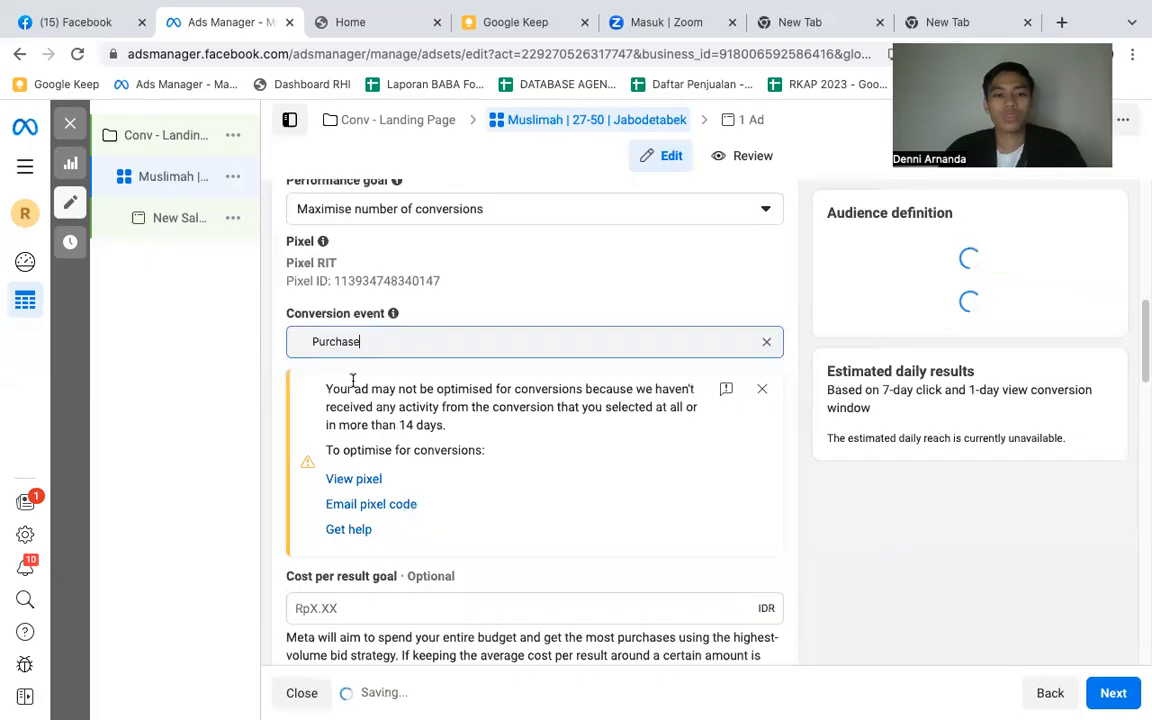
- Clear the chosen conversion event and select Add payment info instead
{"action": "left_click", "coordinate": [391, 334]}
{"action": "type", "text": "a"}
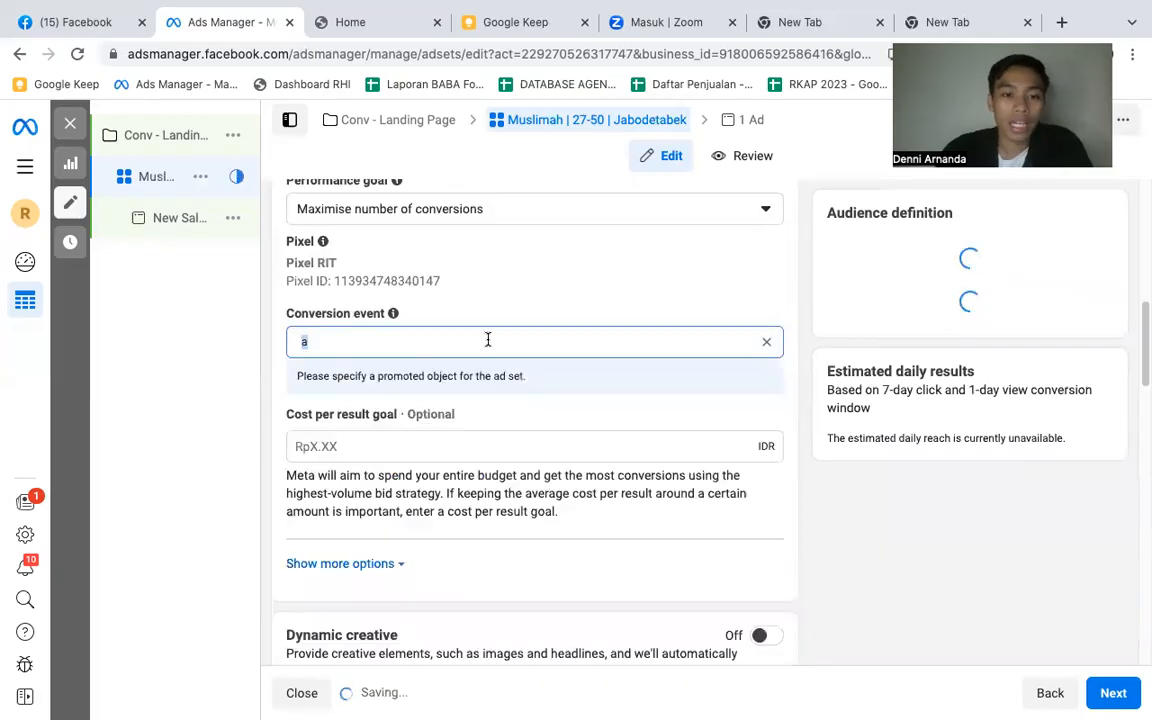
{"action": "left_click", "coordinate": [767, 341]}
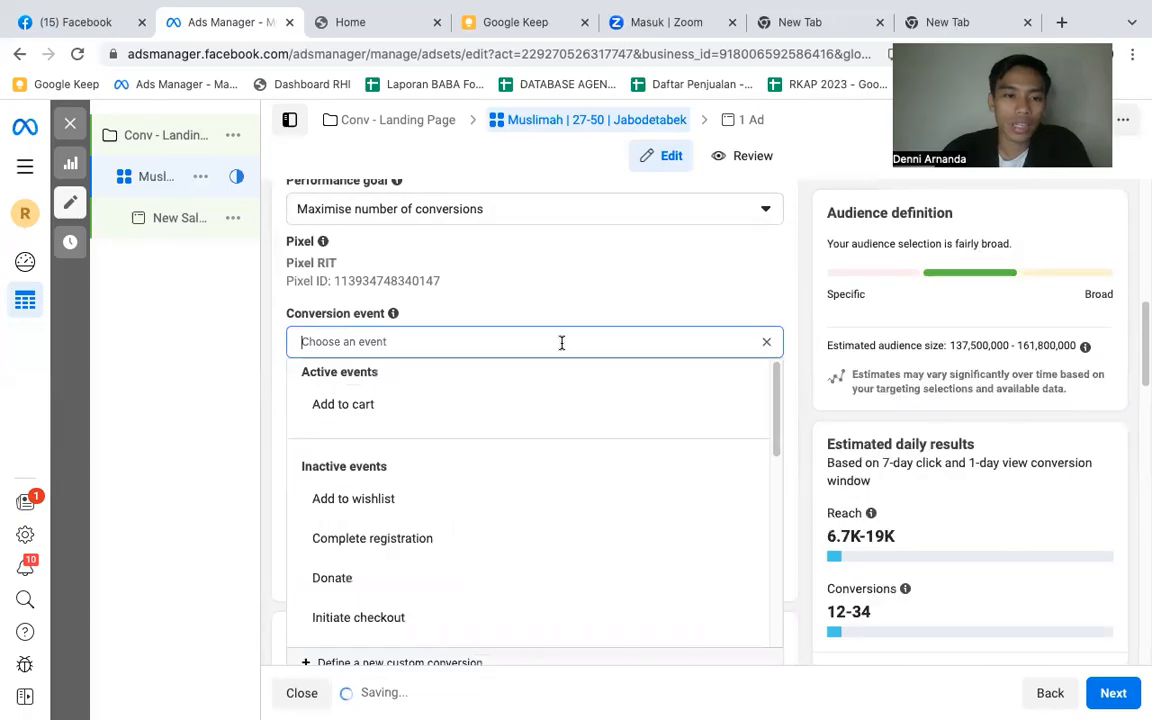
{"action": "scroll", "coordinate": [440, 547], "scroll_direction": "down", "scroll_amount": 2}
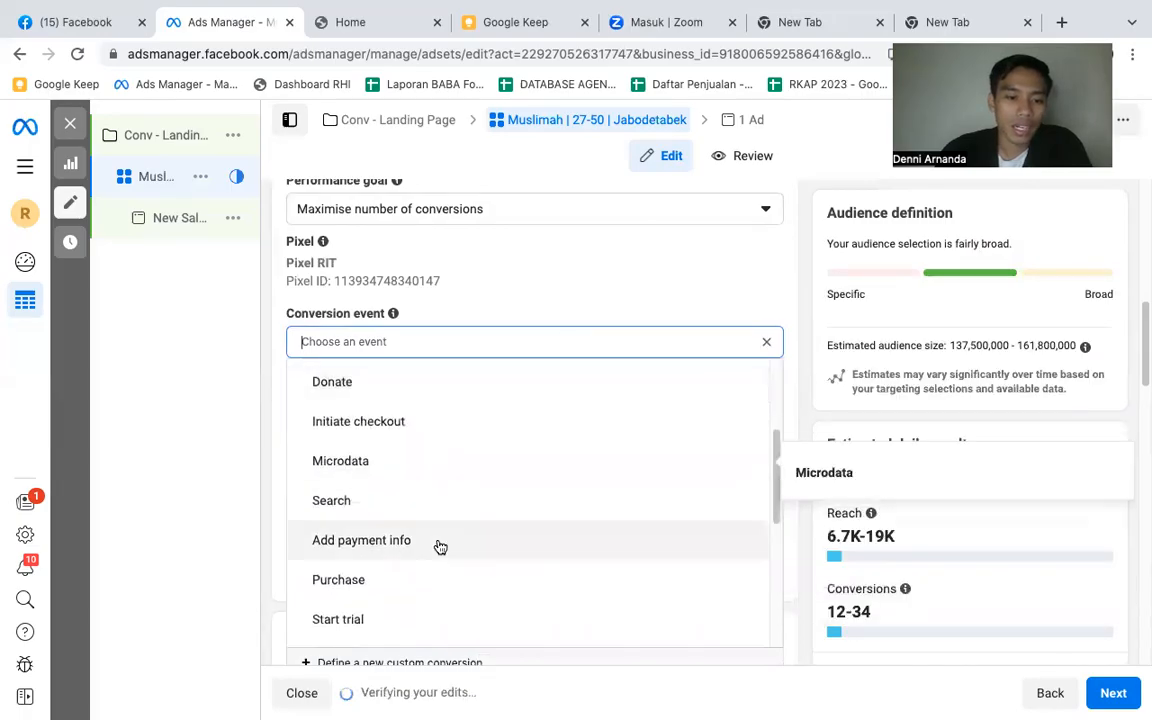
{"action": "left_click", "coordinate": [377, 541]}
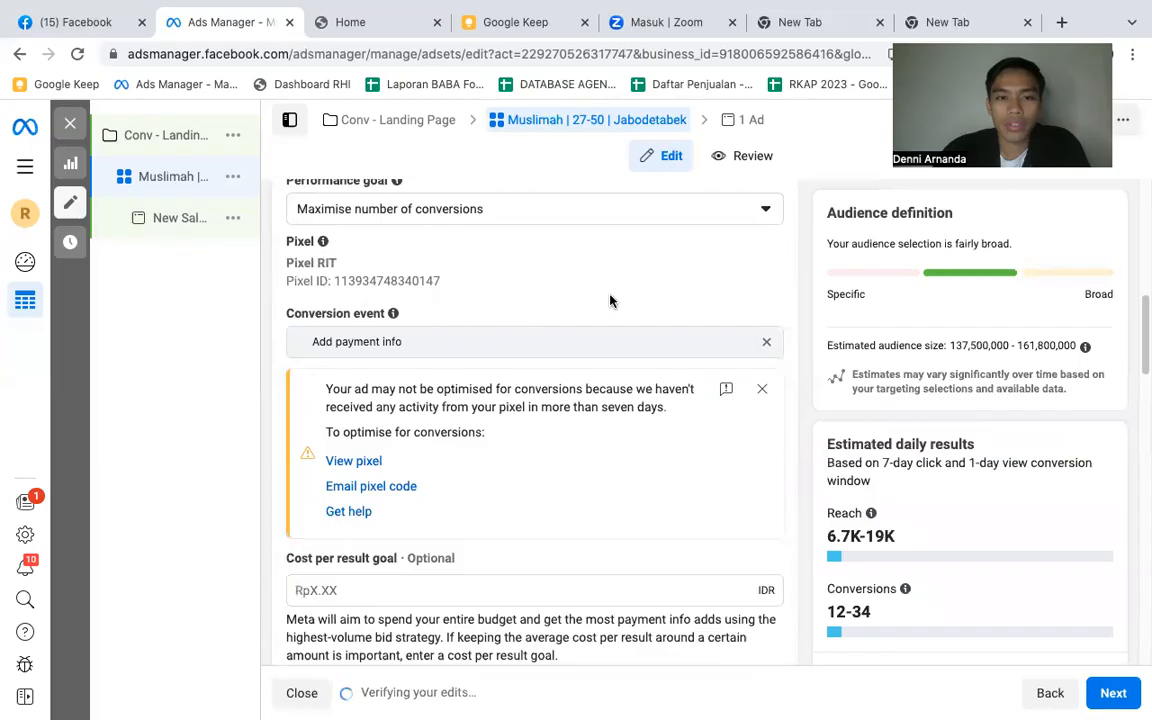
- Set the ad set's daily budget to Rp50,000
{"action": "scroll", "coordinate": [537, 325], "scroll_direction": "down", "scroll_amount": 5}
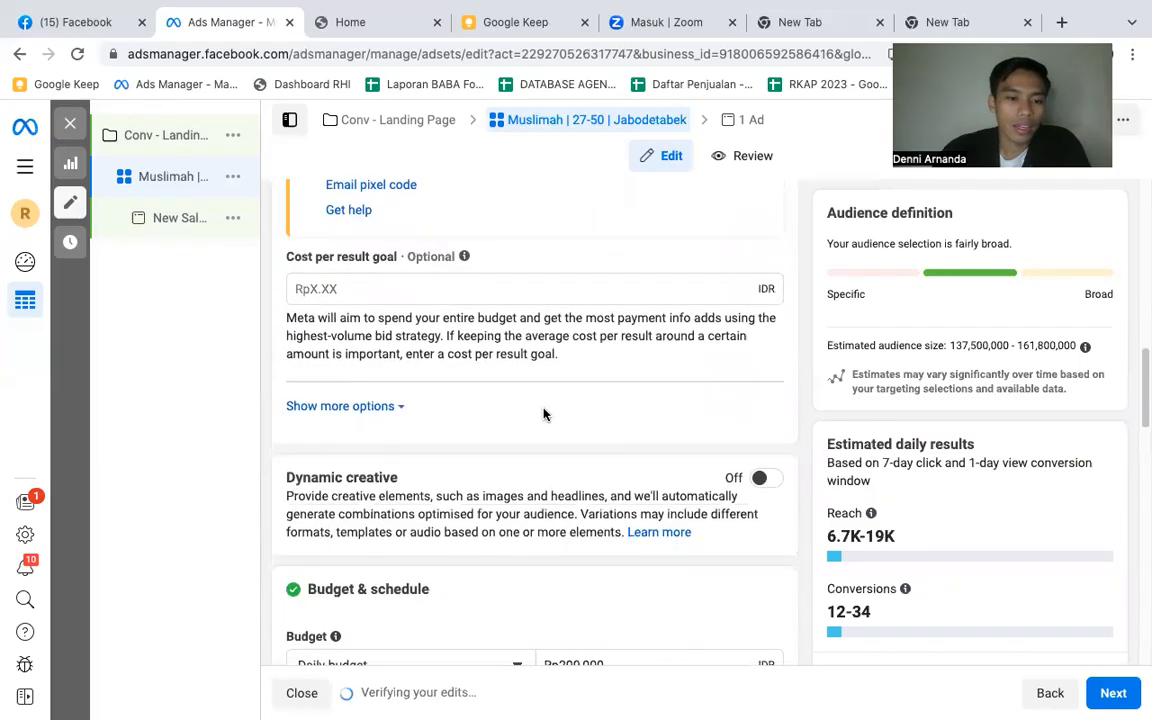
{"action": "scroll", "coordinate": [543, 405], "scroll_direction": "down", "scroll_amount": 1}
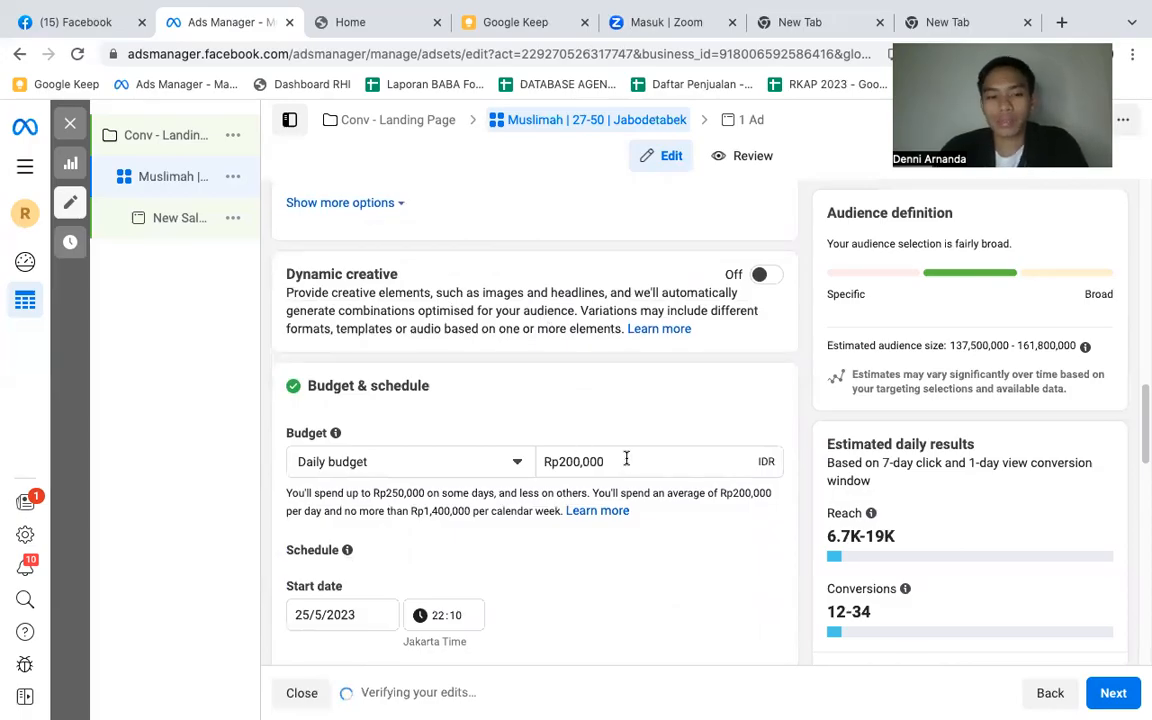
{"action": "double_click", "coordinate": [626, 458]}
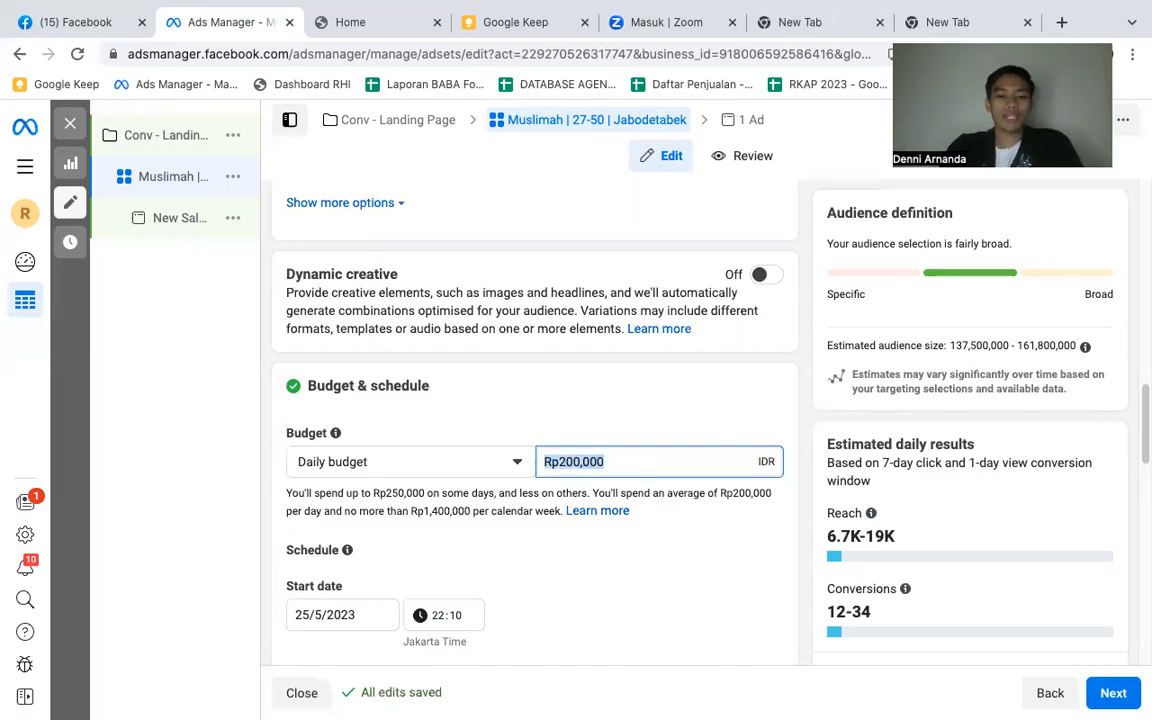
{"action": "type", "text": "50000"}
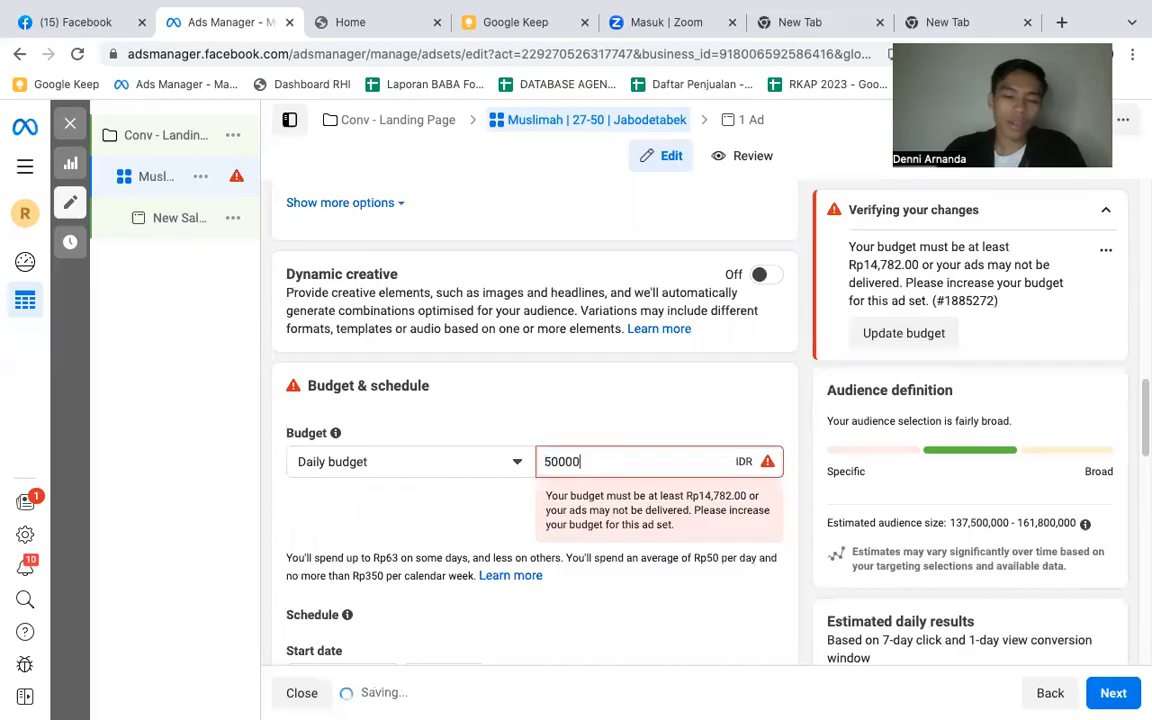
{"action": "left_click", "coordinate": [597, 392]}
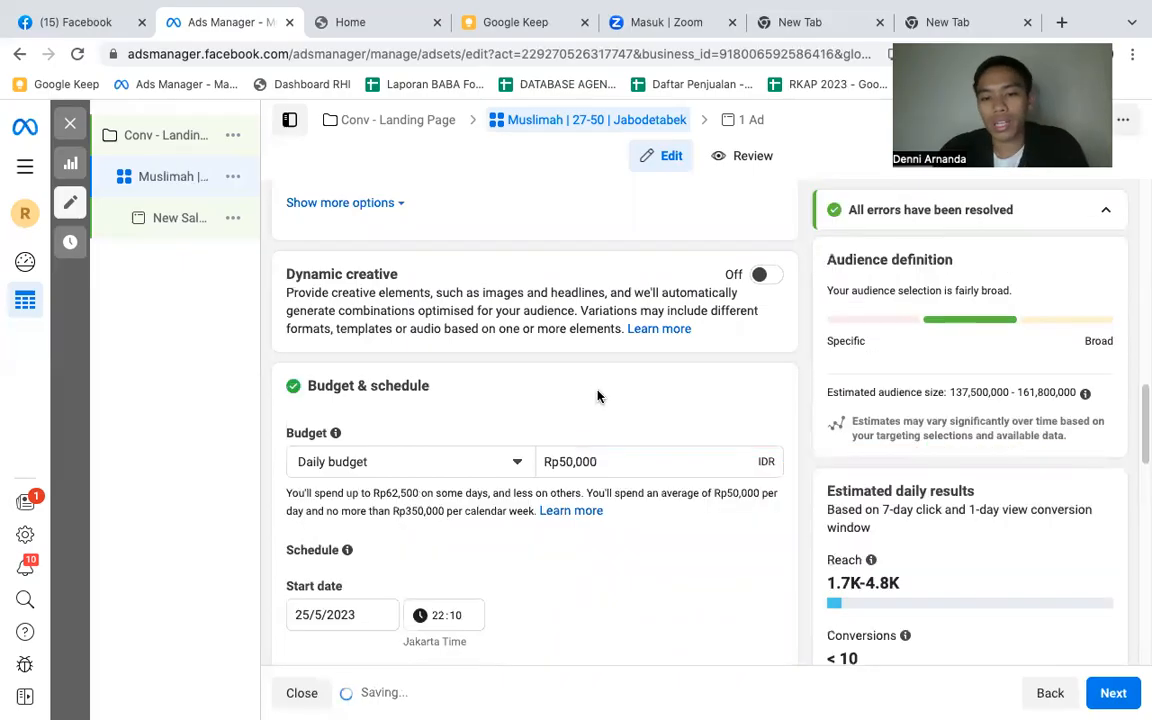
{"action": "left_click", "coordinate": [619, 461]}
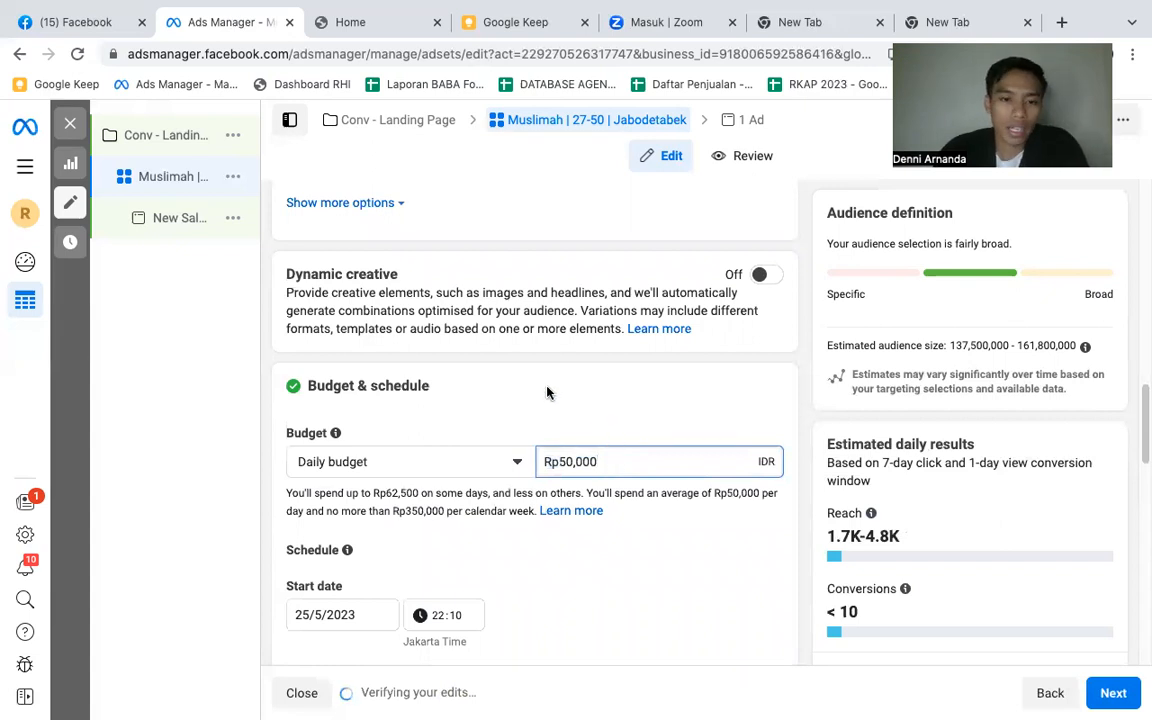
- Change the new audience's targeted location from all of Indonesia to Jakarta, Indonesia
{"action": "scroll", "coordinate": [547, 390], "scroll_direction": "down", "scroll_amount": 1}
{"action": "scroll", "coordinate": [547, 392], "scroll_direction": "down", "scroll_amount": 2}
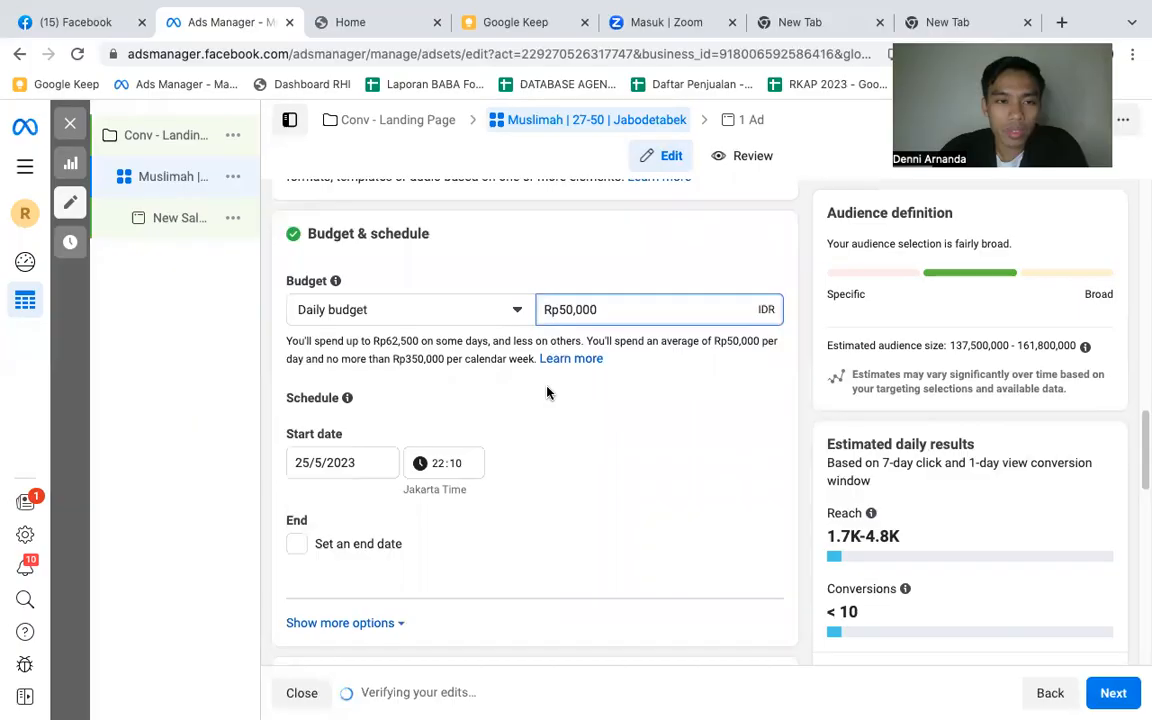
{"action": "scroll", "coordinate": [547, 392], "scroll_direction": "down", "scroll_amount": 2}
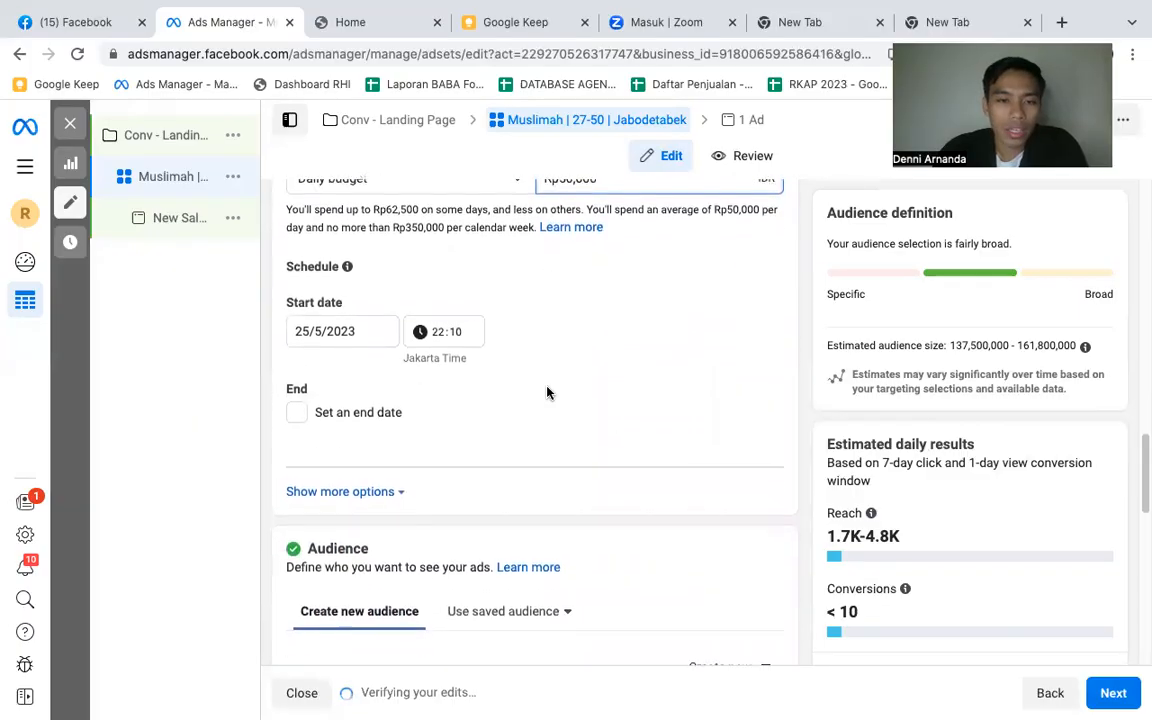
{"action": "scroll", "coordinate": [547, 392], "scroll_direction": "up", "scroll_amount": 2}
{"action": "scroll", "coordinate": [547, 392], "scroll_direction": "down", "scroll_amount": 1}
{"action": "scroll", "coordinate": [547, 392], "scroll_direction": "down", "scroll_amount": 2}
{"action": "scroll", "coordinate": [547, 392], "scroll_direction": "down", "scroll_amount": 4}
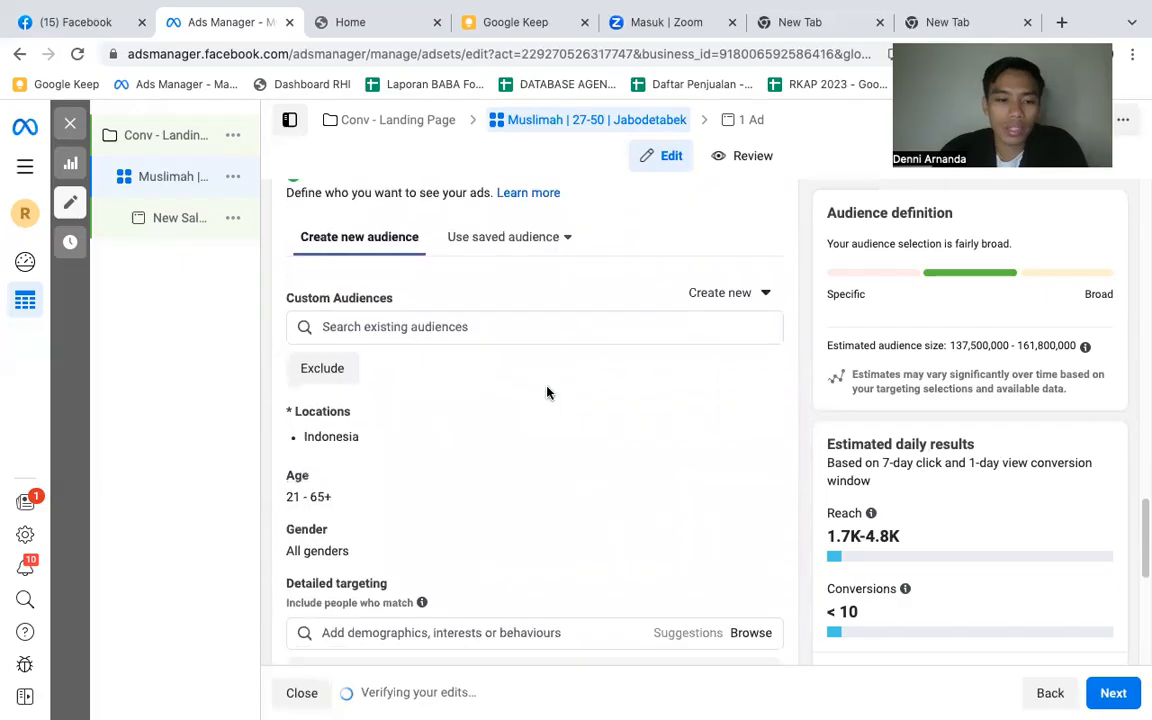
{"action": "left_click", "coordinate": [757, 388]}
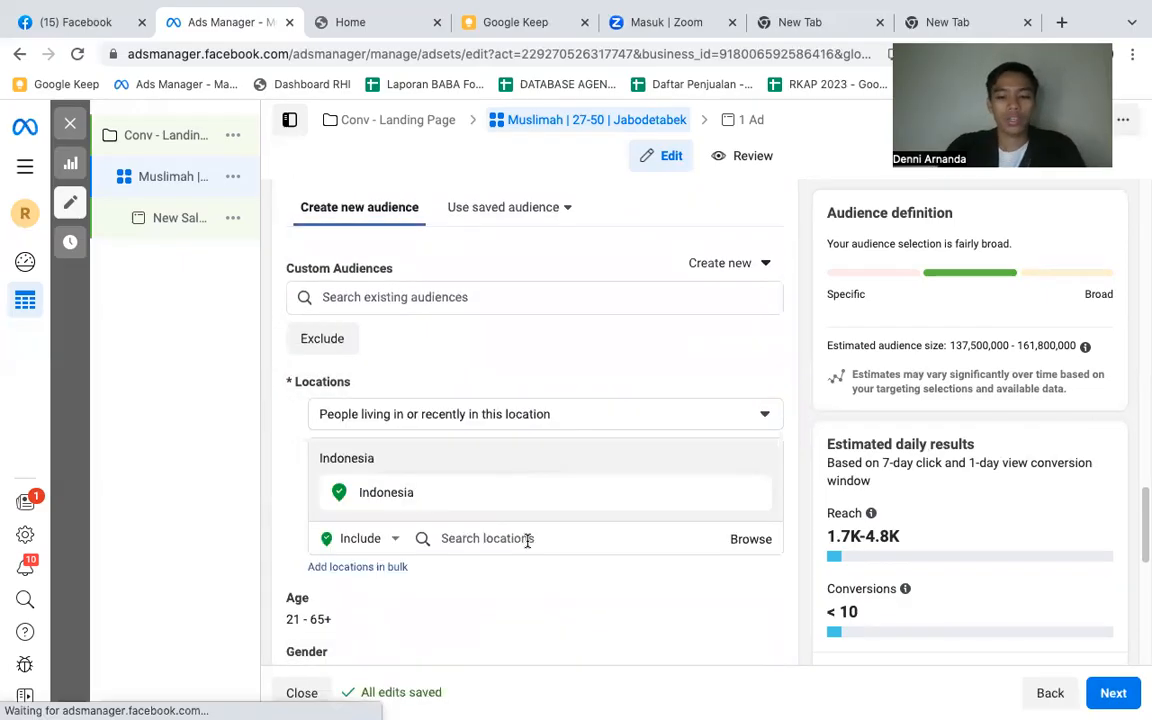
{"action": "left_click", "coordinate": [527, 540]}
{"action": "type", "text": "jakarta"}
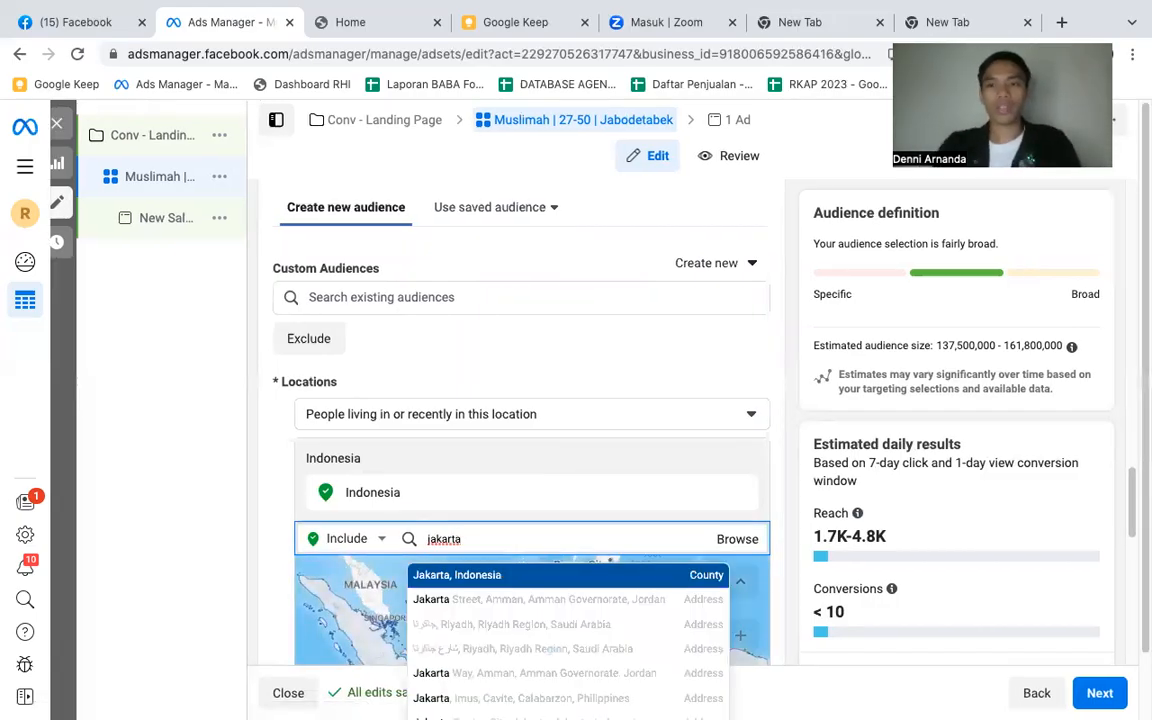
{"action": "left_click", "coordinate": [501, 585]}
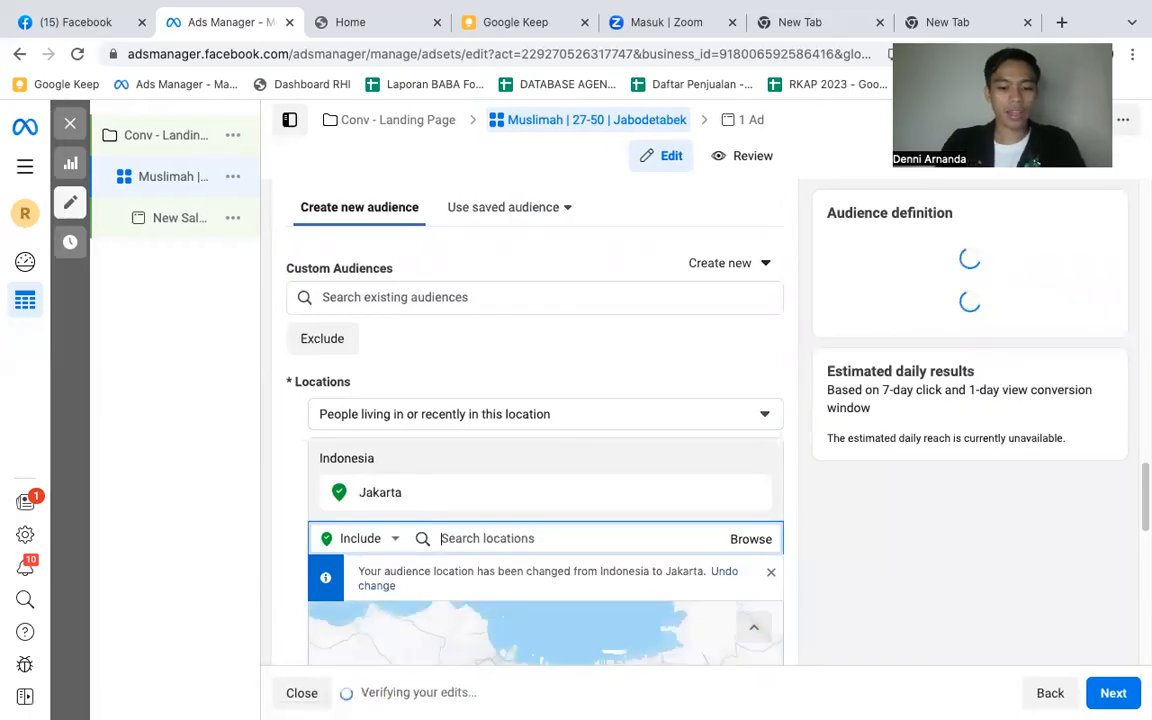
- Add the cities Bogor (West Java), Depok (West Java) and Tangerang (Banten) to the audience's included locations
{"action": "type", "text": "bogor"}
{"action": "left_click", "coordinate": [497, 576]}
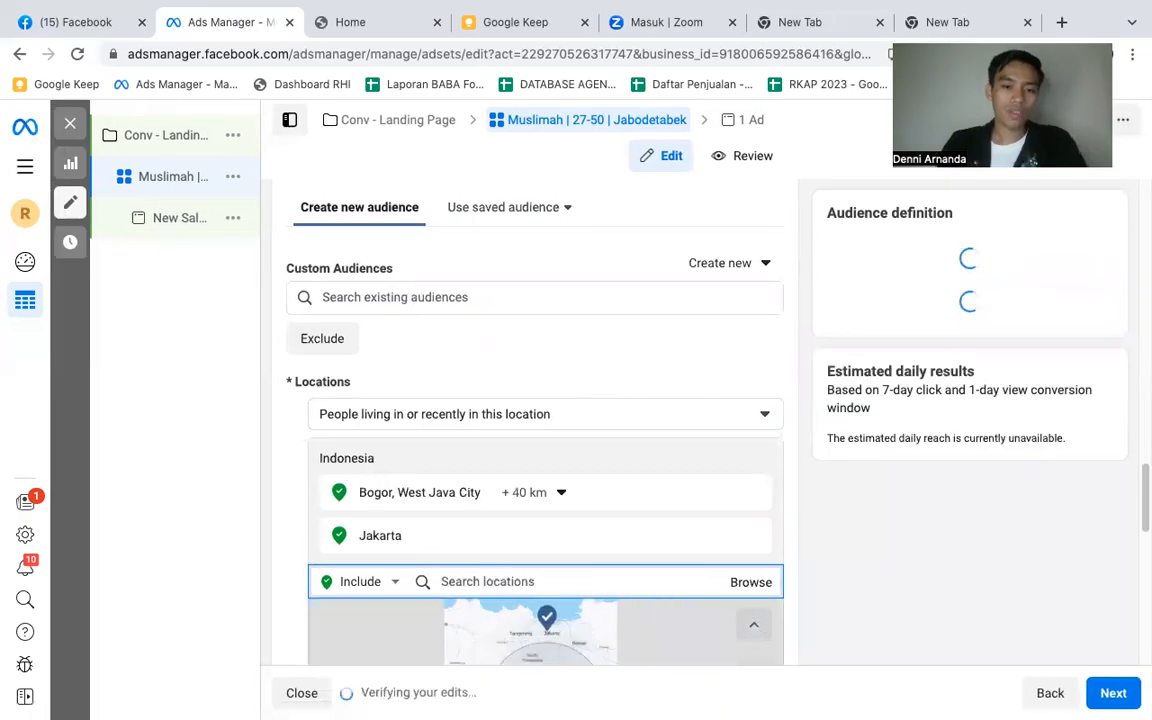
{"action": "type", "text": "depok"}
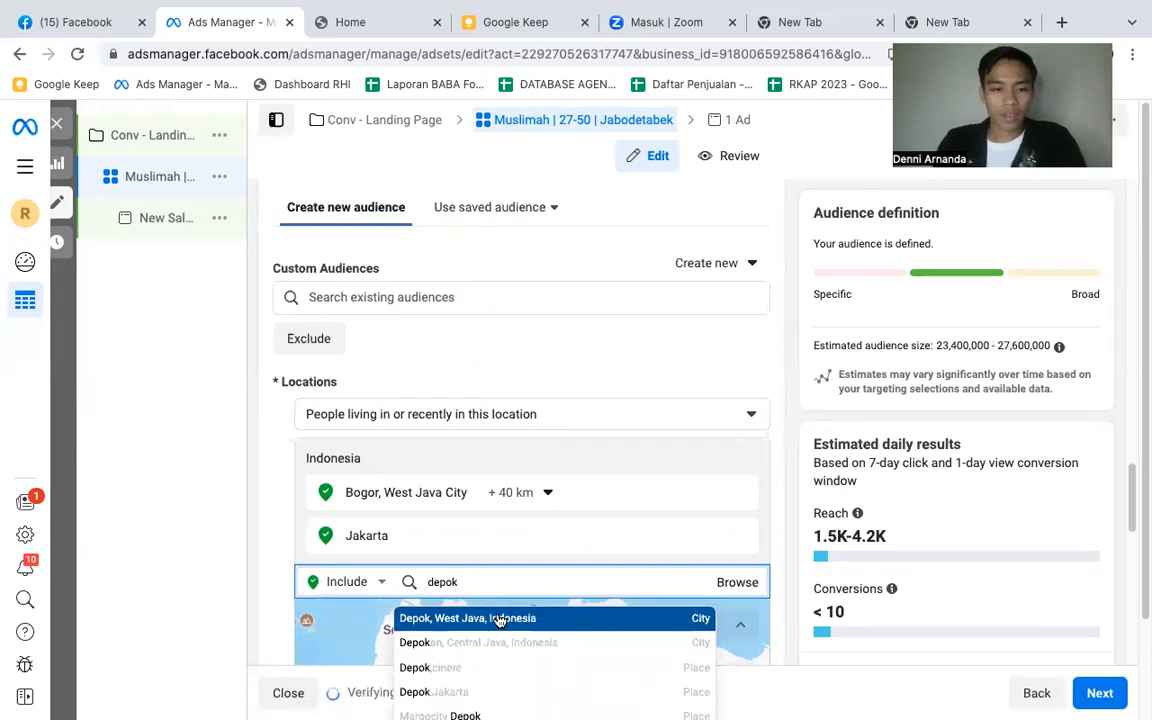
{"action": "left_click", "coordinate": [498, 617]}
{"action": "type", "text": "tangerang"}
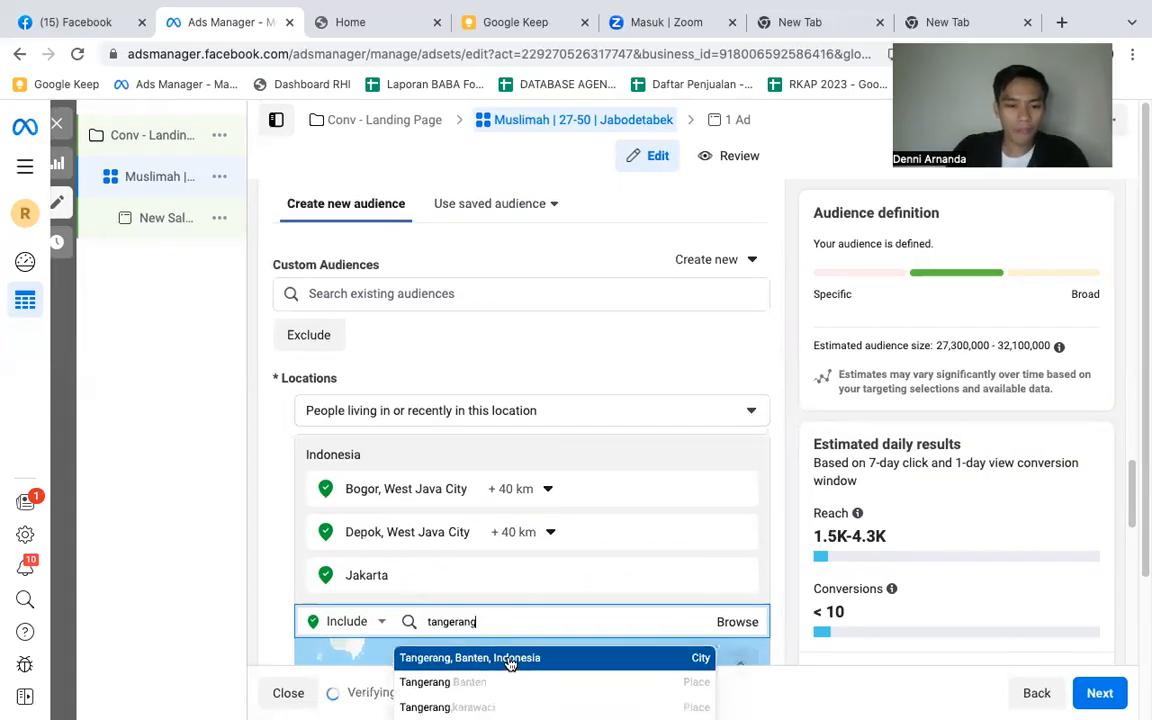
{"action": "left_click", "coordinate": [509, 658]}
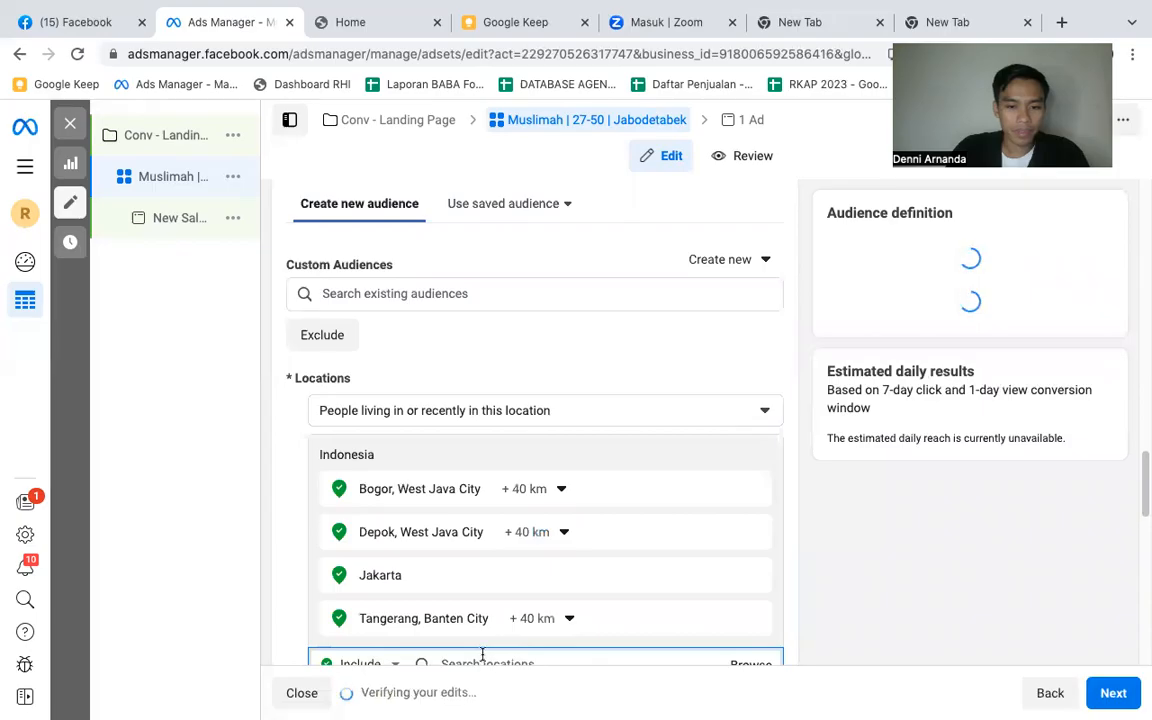
- Add the city of Bekasi, West Java, Indonesia, to the audience's included locations
{"action": "type", "text": "bekasi"}
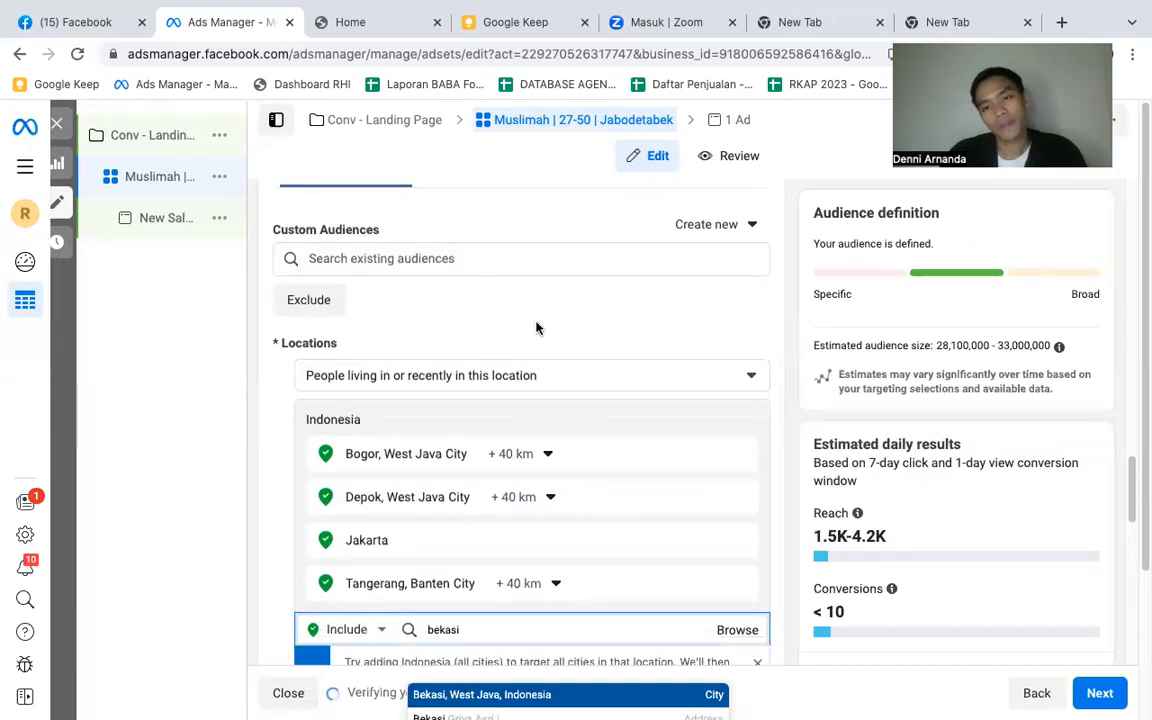
{"action": "scroll", "coordinate": [541, 316], "scroll_direction": "down", "scroll_amount": 1}
{"action": "scroll", "coordinate": [556, 518], "scroll_direction": "down", "scroll_amount": 1}
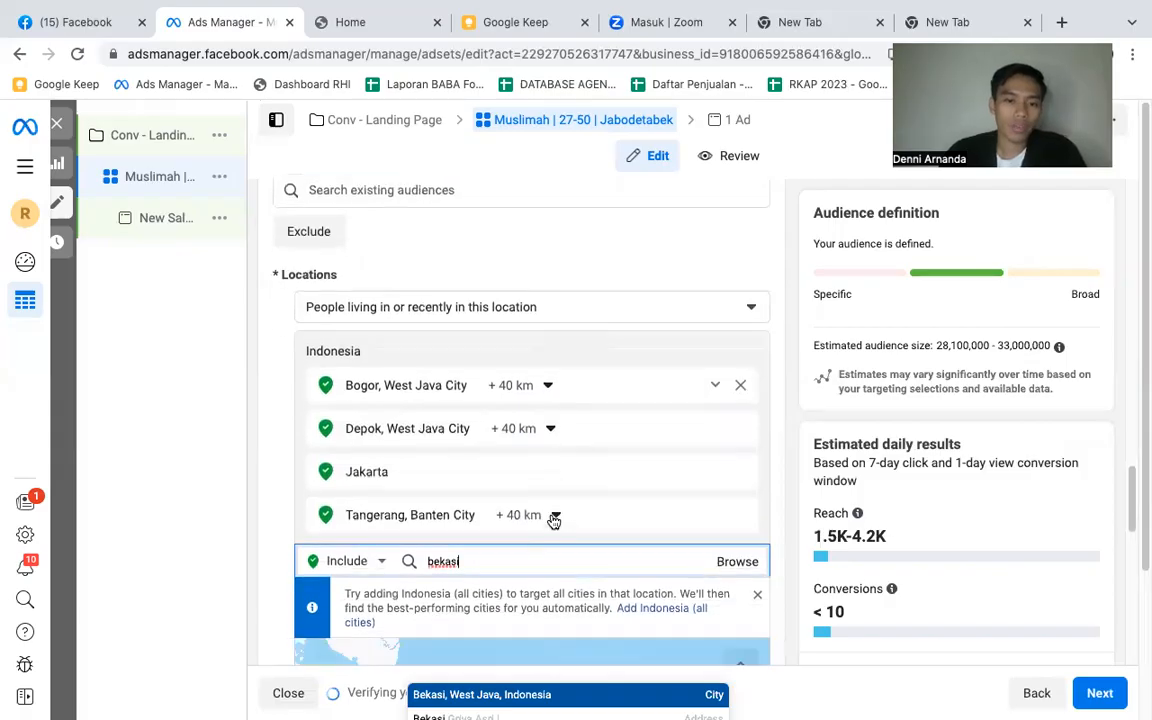
{"action": "scroll", "coordinate": [491, 557], "scroll_direction": "down", "scroll_amount": 1}
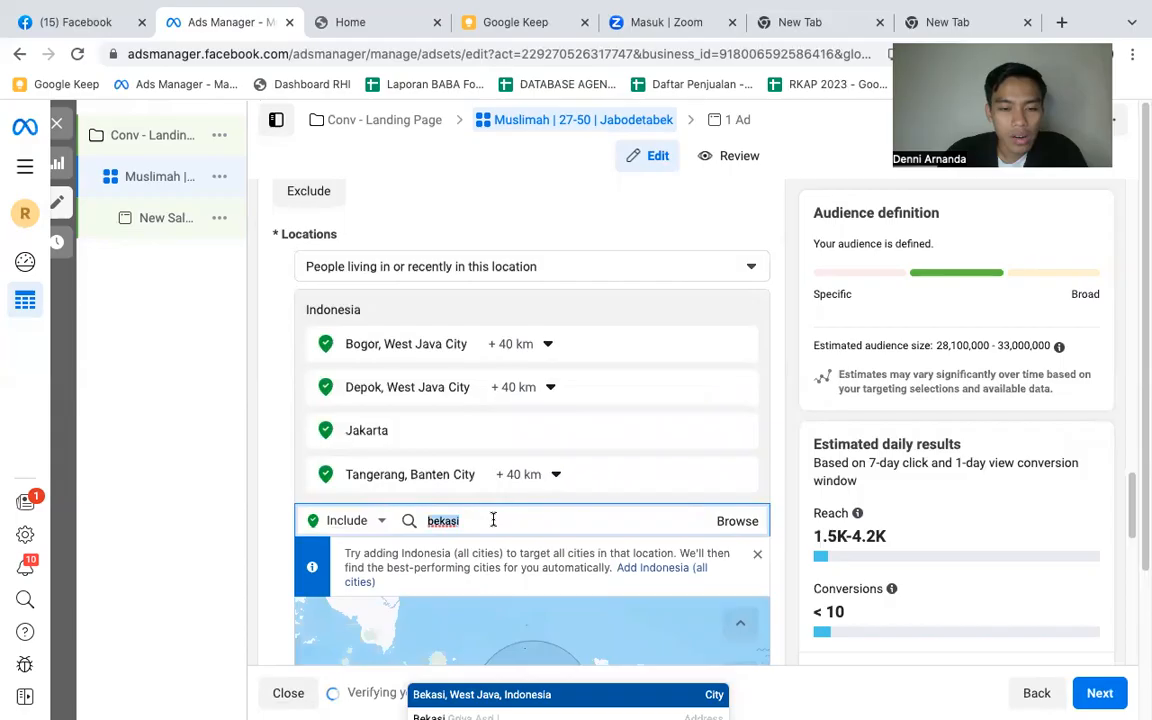
{"action": "scroll", "coordinate": [494, 512], "scroll_direction": "down", "scroll_amount": 1}
{"action": "scroll", "coordinate": [489, 470], "scroll_direction": "down", "scroll_amount": 1}
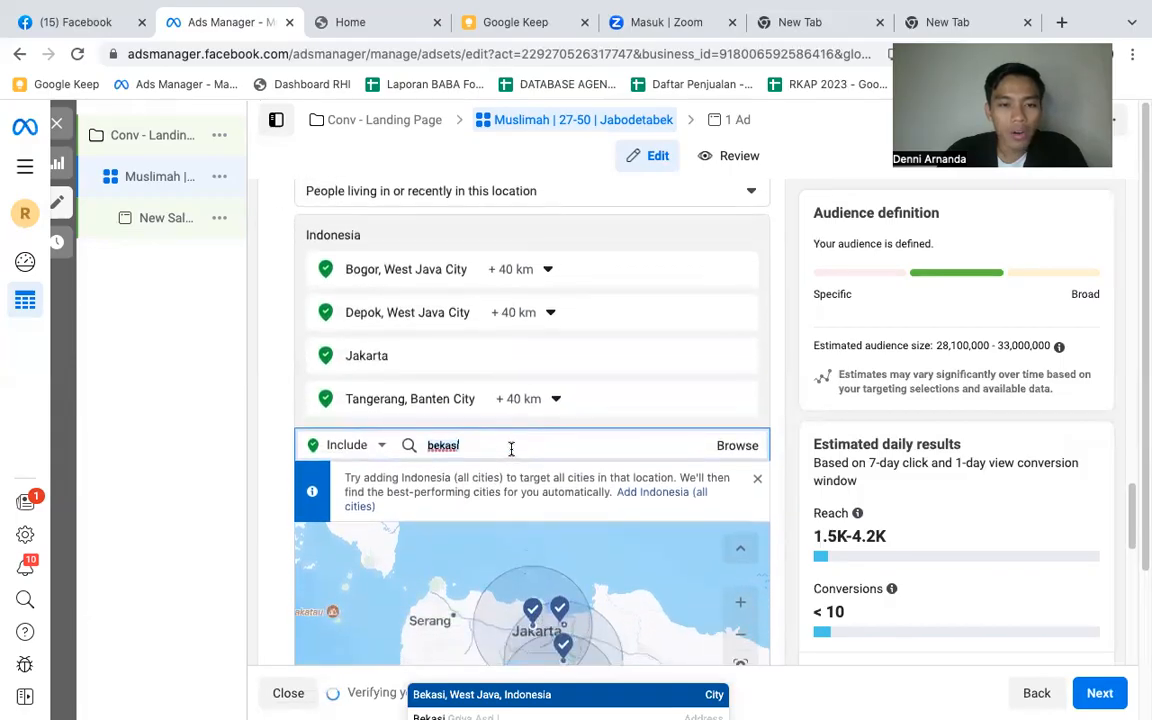
{"action": "left_click", "coordinate": [727, 445]}
{"action": "left_click", "coordinate": [526, 445]}
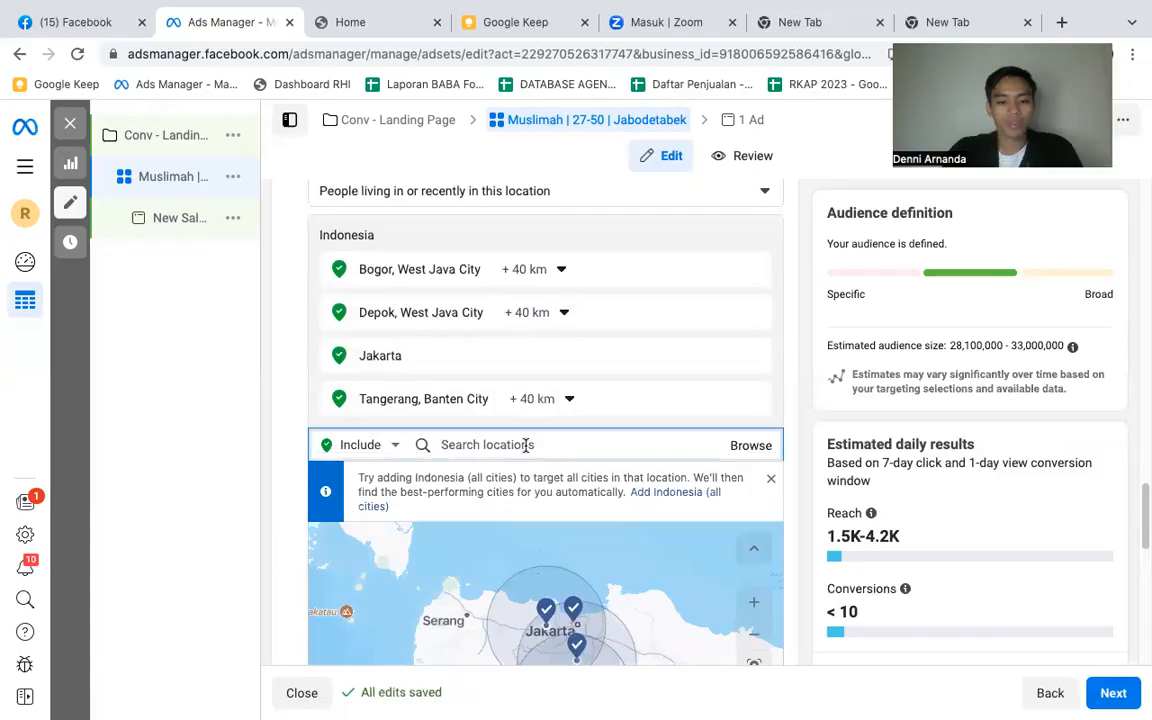
{"action": "type", "text": "bekasi"}
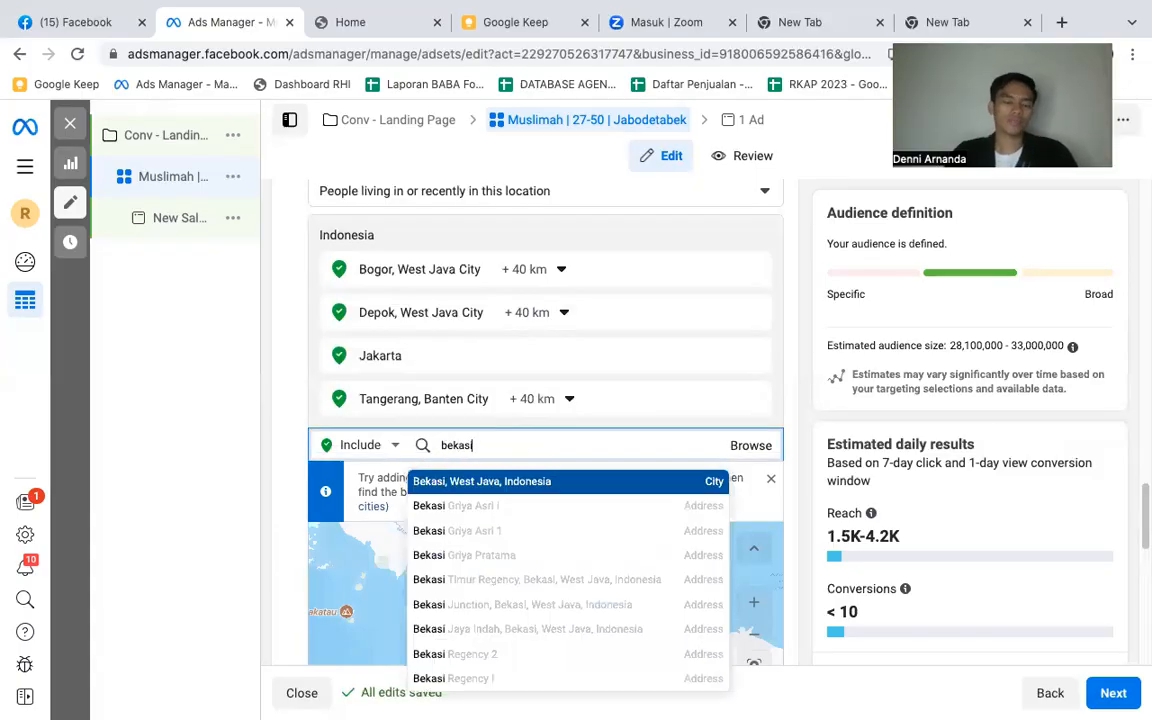
{"action": "key", "text": "Return"}
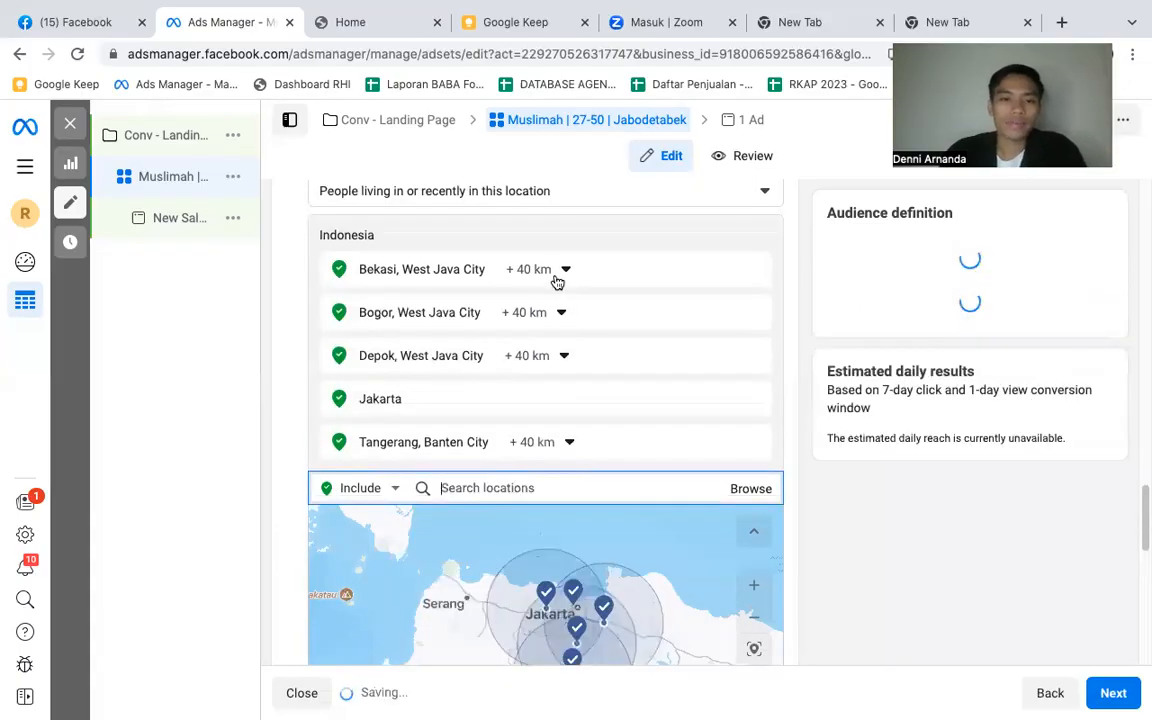
- Limit the Bekasi, Bogor, Depok and Tangerang locations to the current city only, without a surrounding radius
{"action": "left_click", "coordinate": [538, 269]}
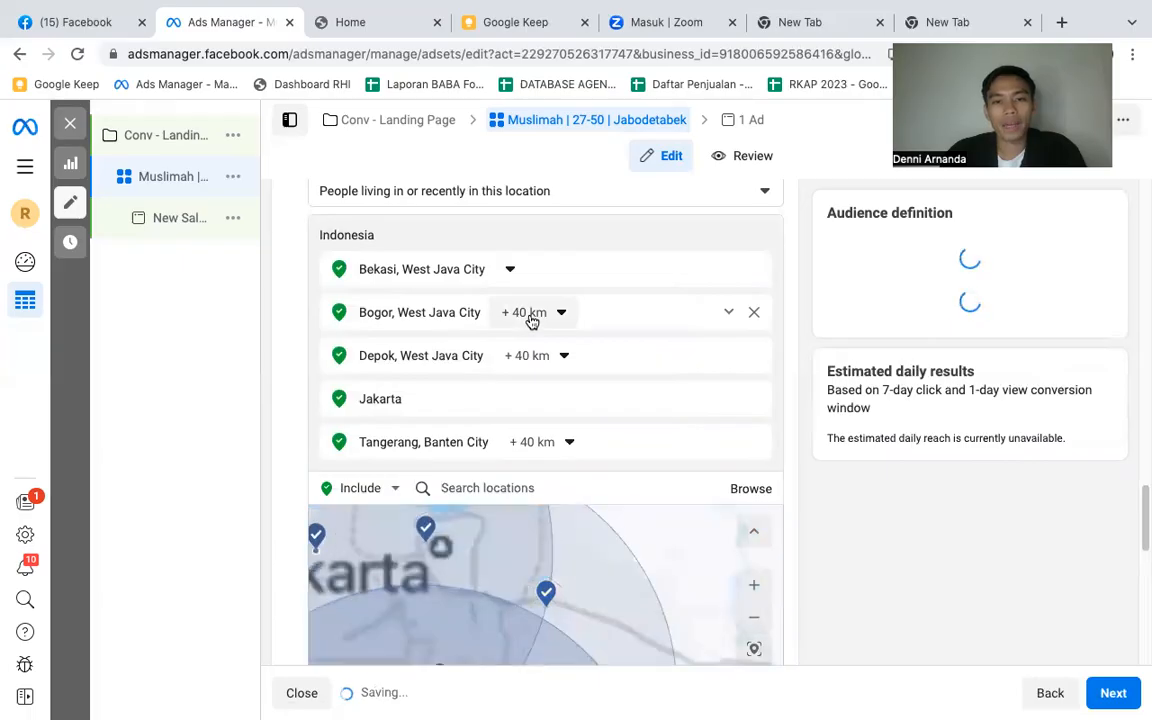
{"action": "left_click", "coordinate": [530, 316]}
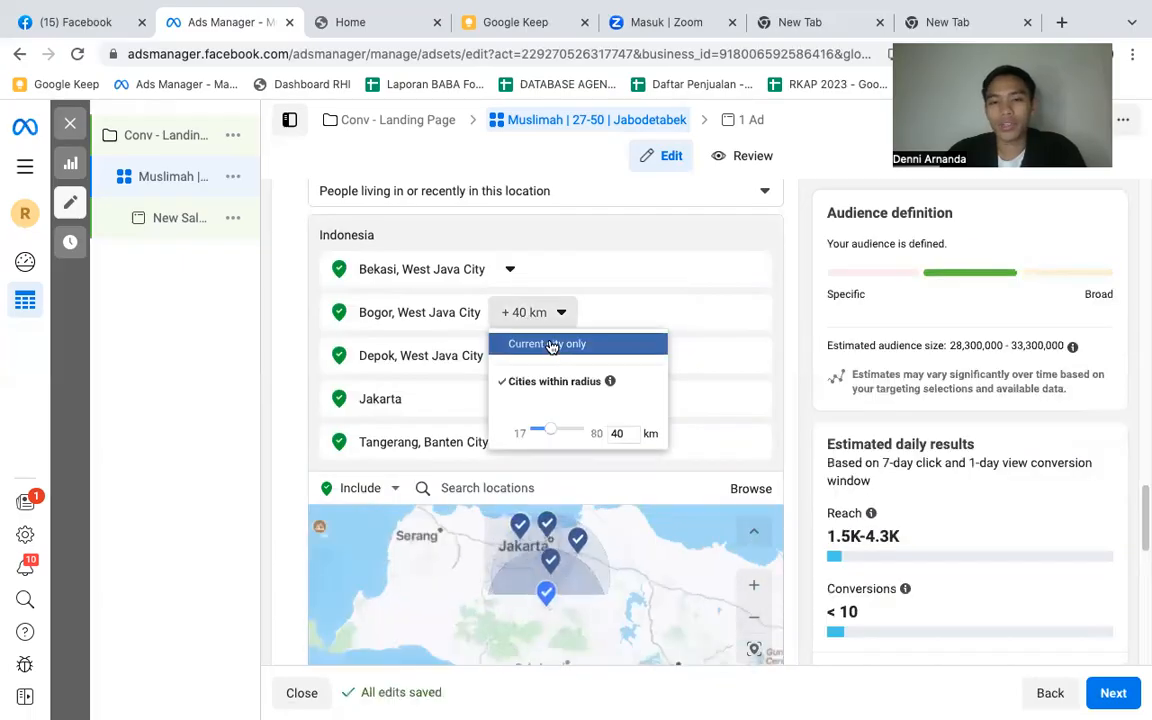
{"action": "left_click", "coordinate": [550, 344]}
{"action": "left_click", "coordinate": [545, 357]}
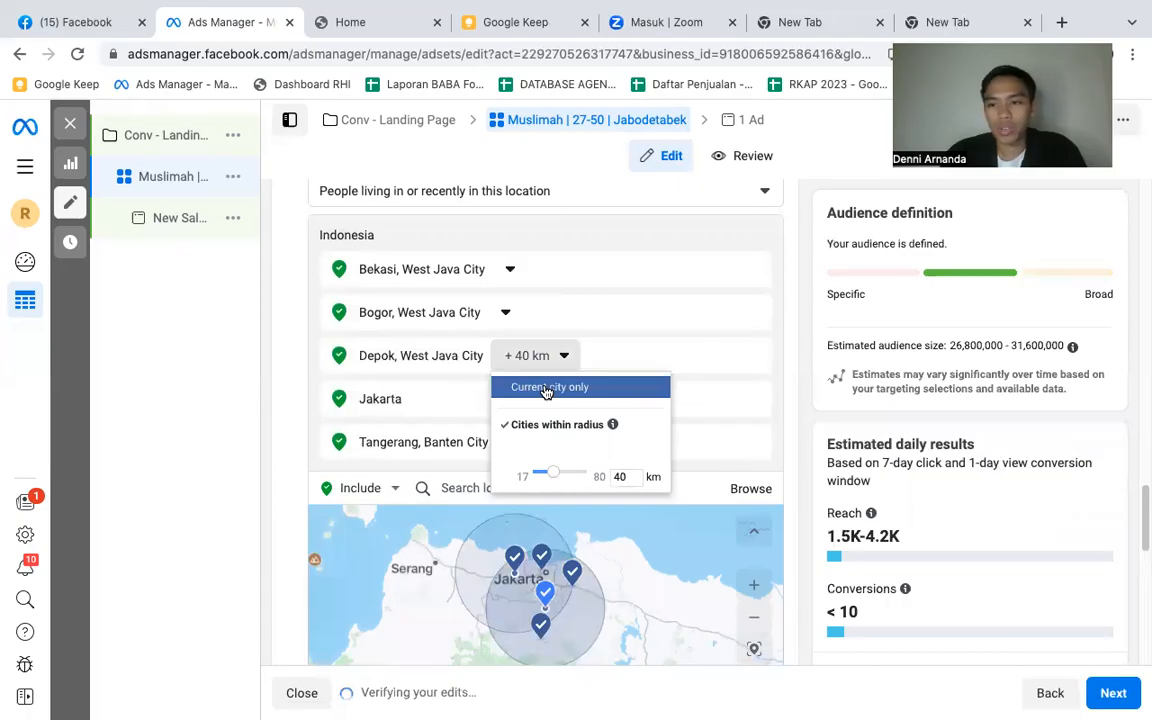
{"action": "left_click", "coordinate": [547, 390]}
{"action": "left_click", "coordinate": [543, 446]}
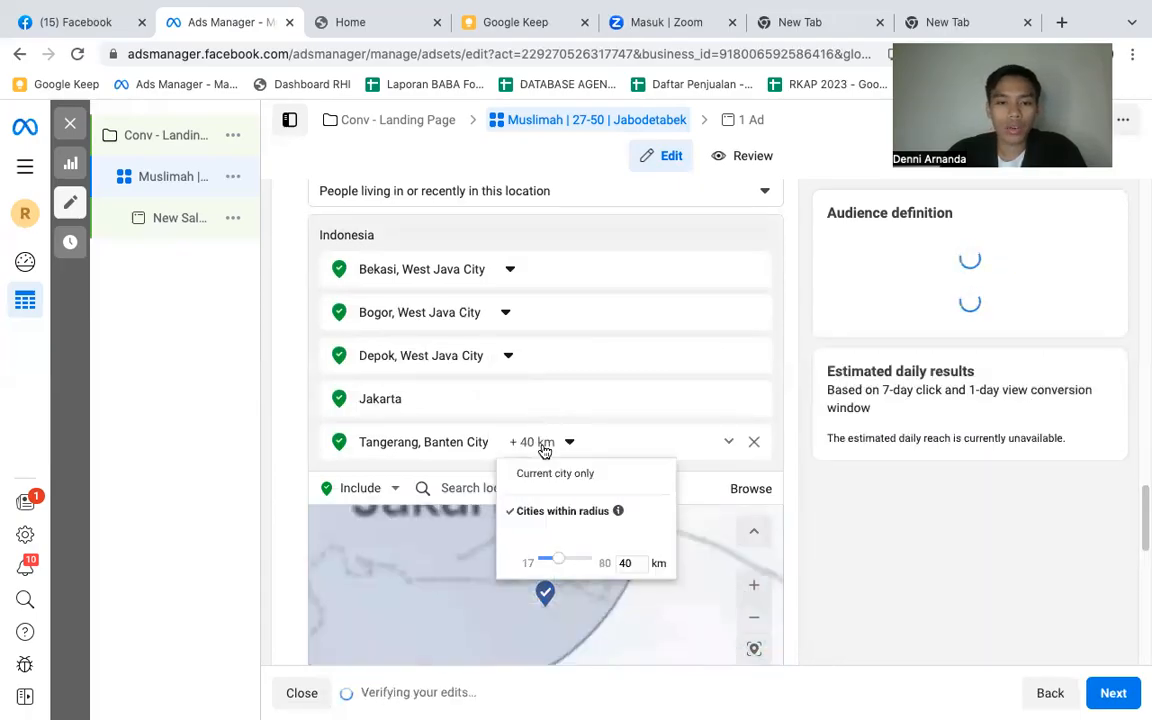
{"action": "left_click", "coordinate": [547, 472]}
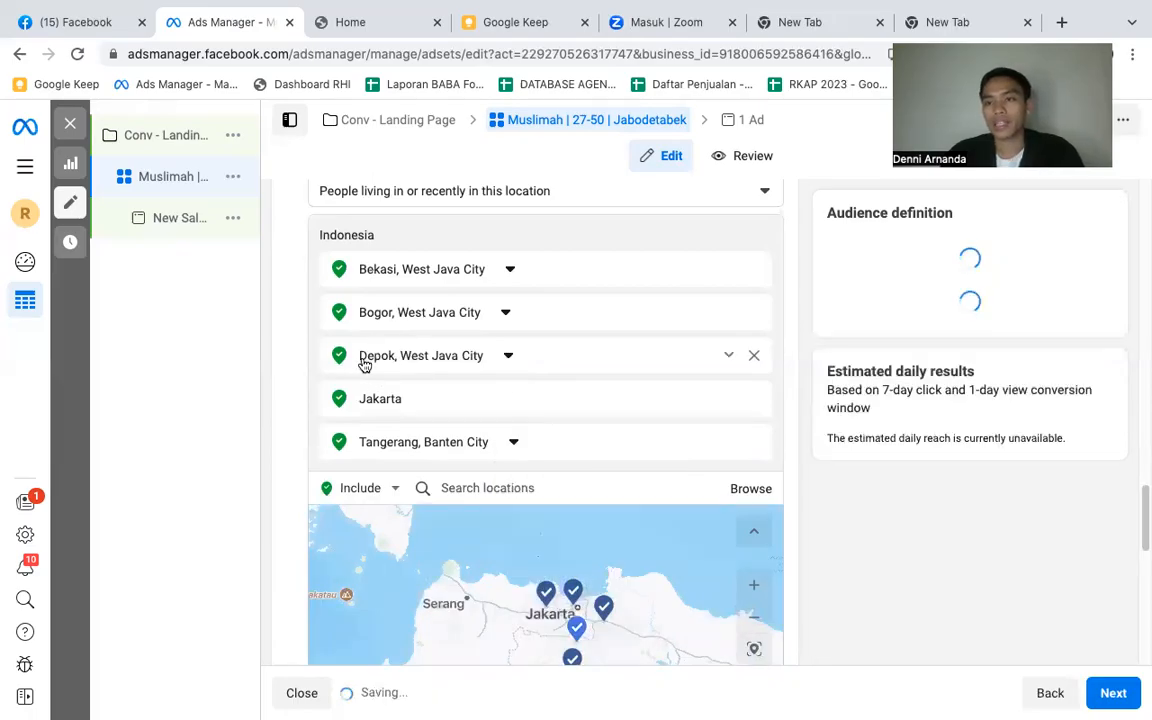
- Set the audience's age range to 27 through 50
{"action": "scroll", "coordinate": [502, 355], "scroll_direction": "down", "scroll_amount": 3}
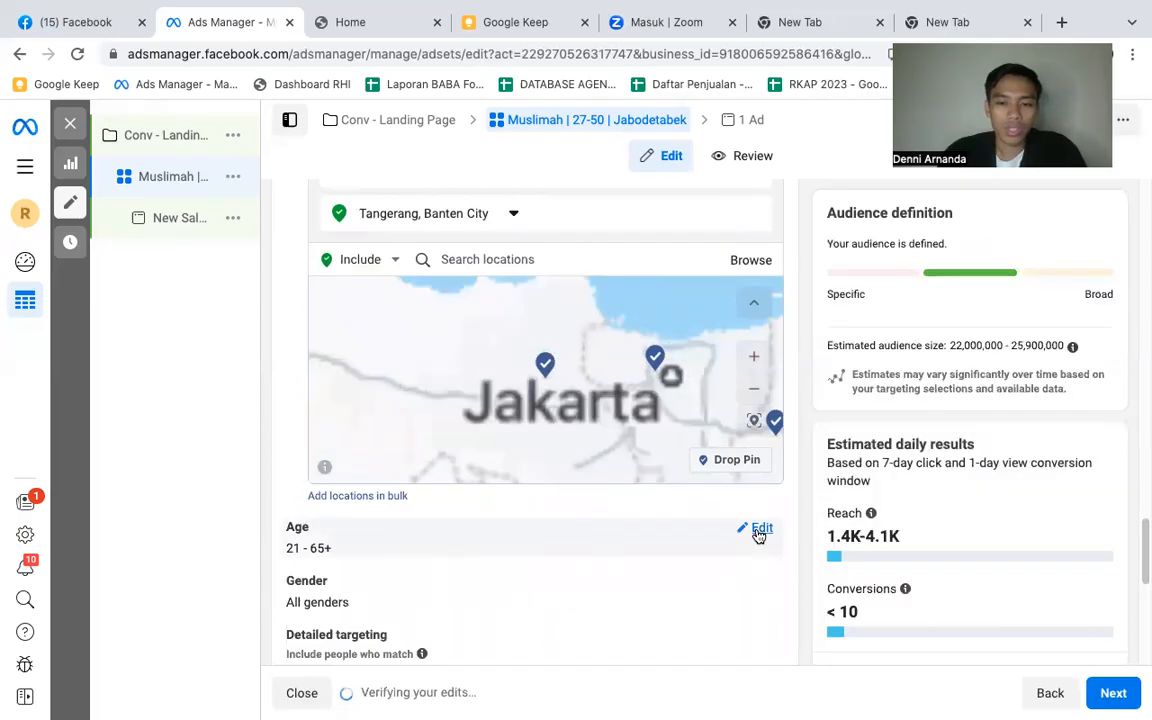
{"action": "left_click", "coordinate": [759, 535]}
{"action": "left_click", "coordinate": [306, 553]}
{"action": "scroll", "coordinate": [365, 442], "scroll_direction": "down", "scroll_amount": 5}
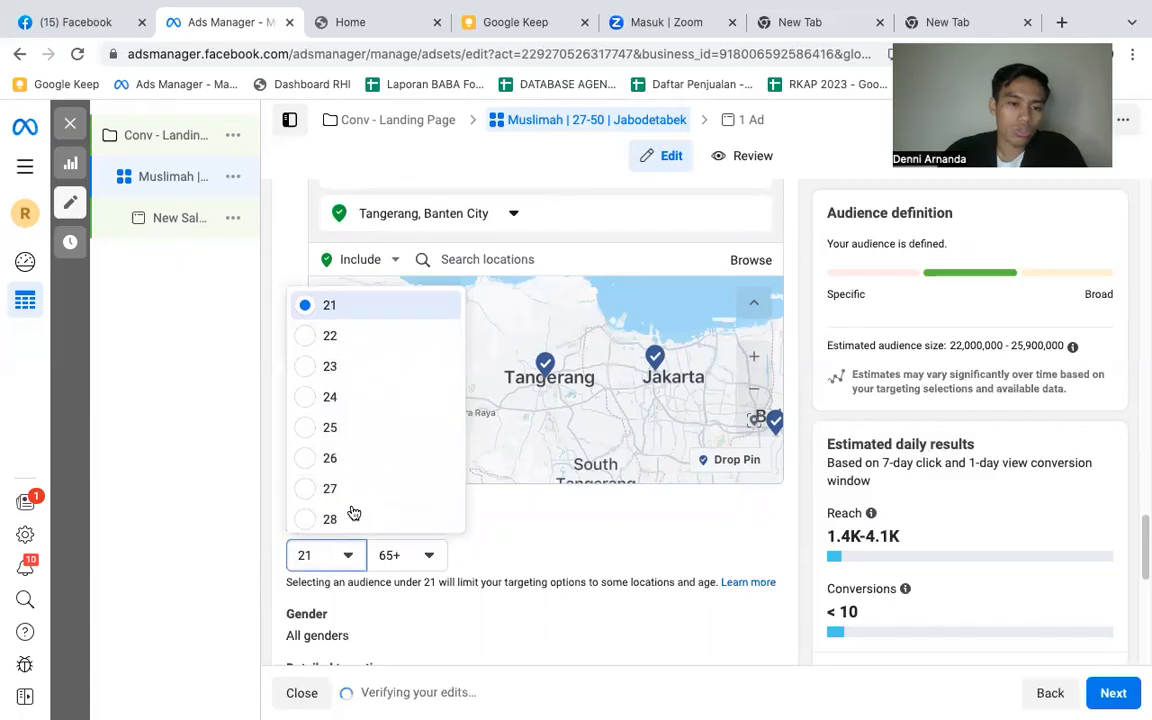
{"action": "left_click", "coordinate": [408, 561]}
{"action": "scroll", "coordinate": [450, 433], "scroll_direction": "down", "scroll_amount": 15}
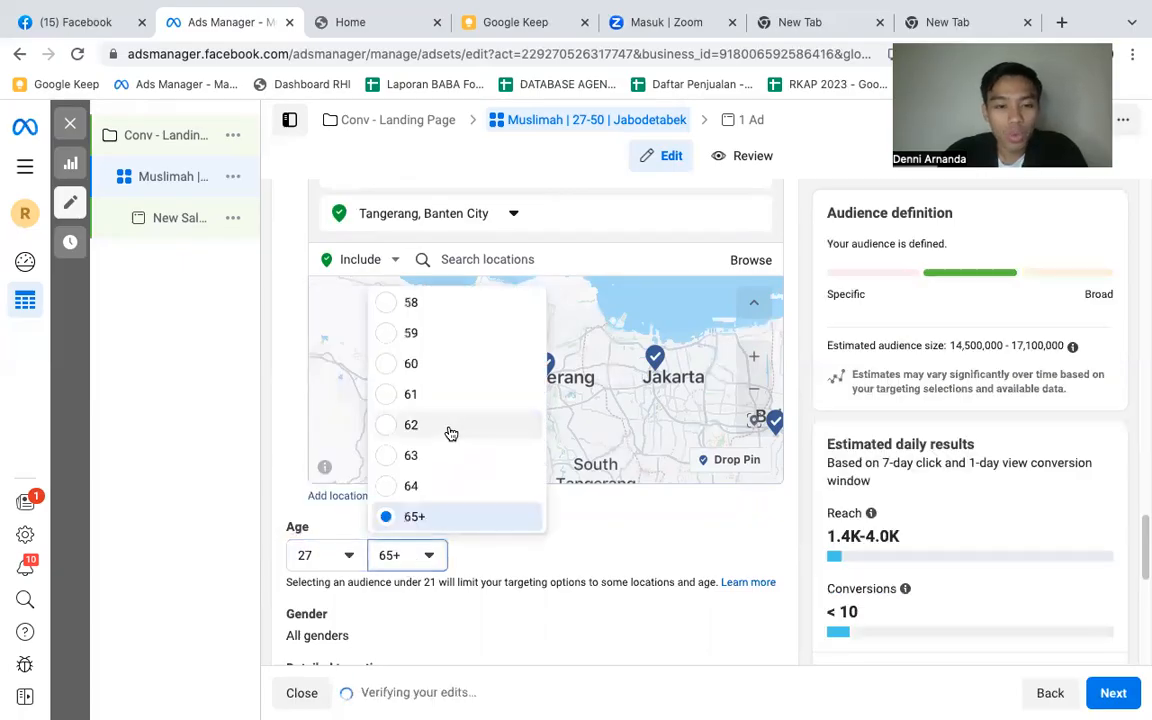
{"action": "scroll", "coordinate": [450, 433], "scroll_direction": "up", "scroll_amount": 3}
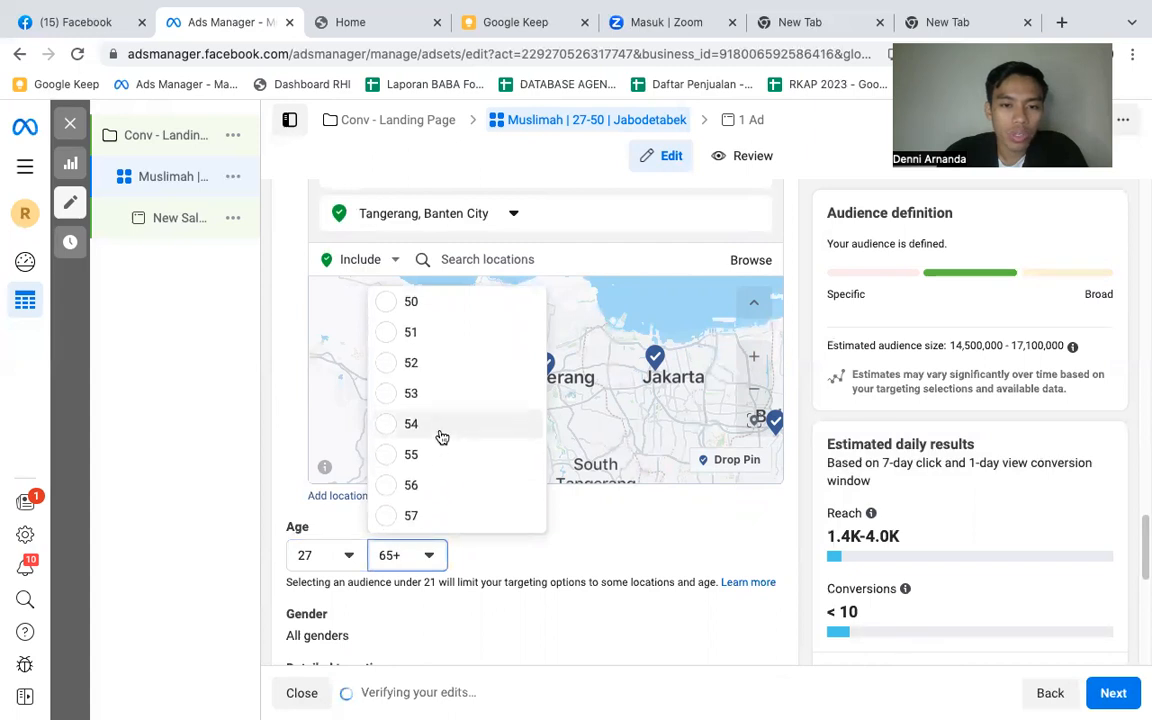
{"action": "left_click", "coordinate": [416, 328]}
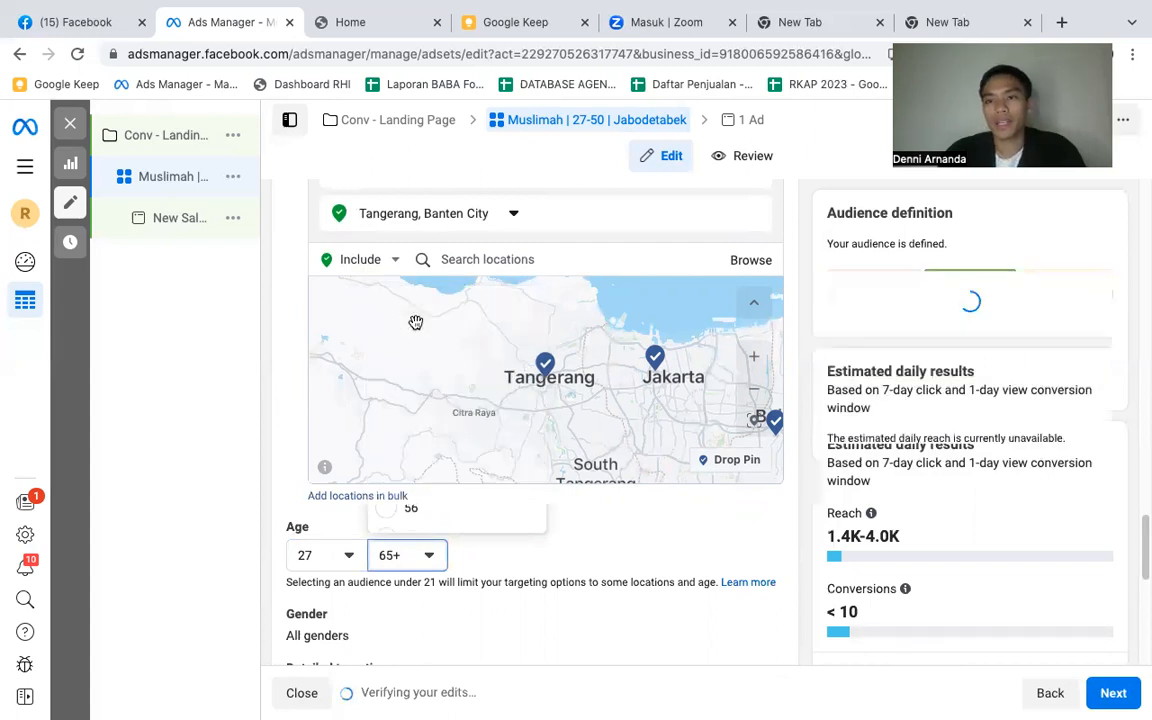
- Search the detailed targeting for "muslimah" and add the KHUSUS MUSLIMAH interest
{"action": "scroll", "coordinate": [518, 548], "scroll_direction": "down", "scroll_amount": 1}
{"action": "scroll", "coordinate": [518, 548], "scroll_direction": "down", "scroll_amount": 3}
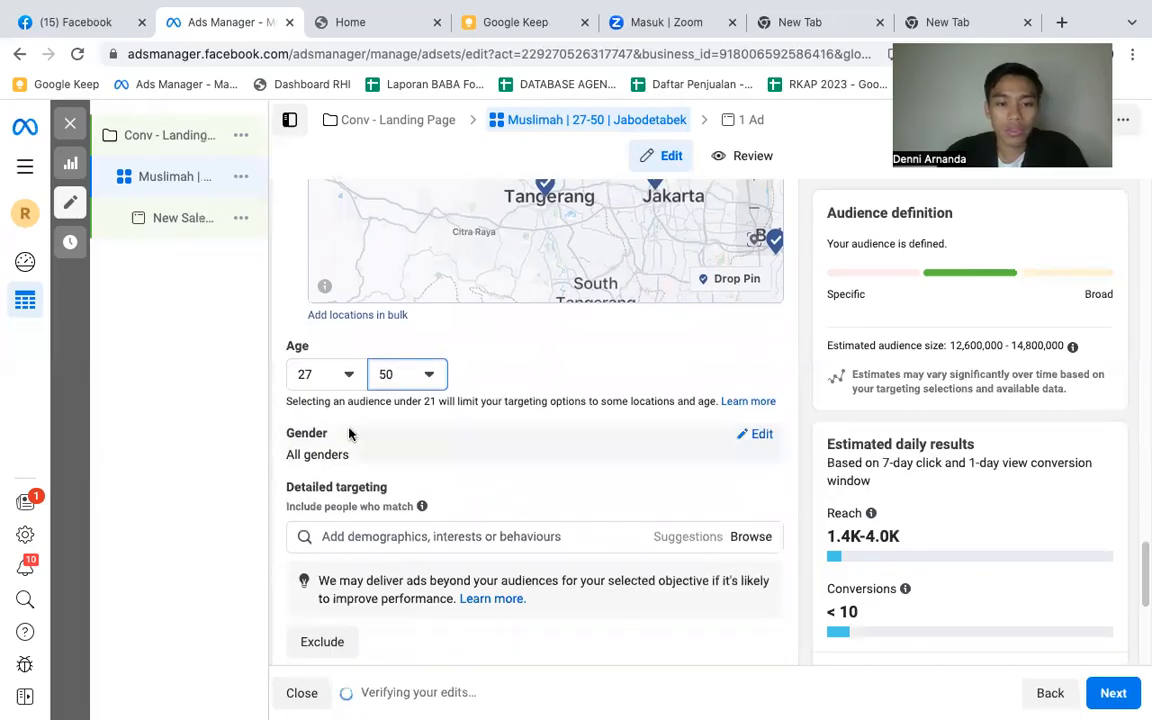
{"action": "scroll", "coordinate": [375, 410], "scroll_direction": "down", "scroll_amount": 2}
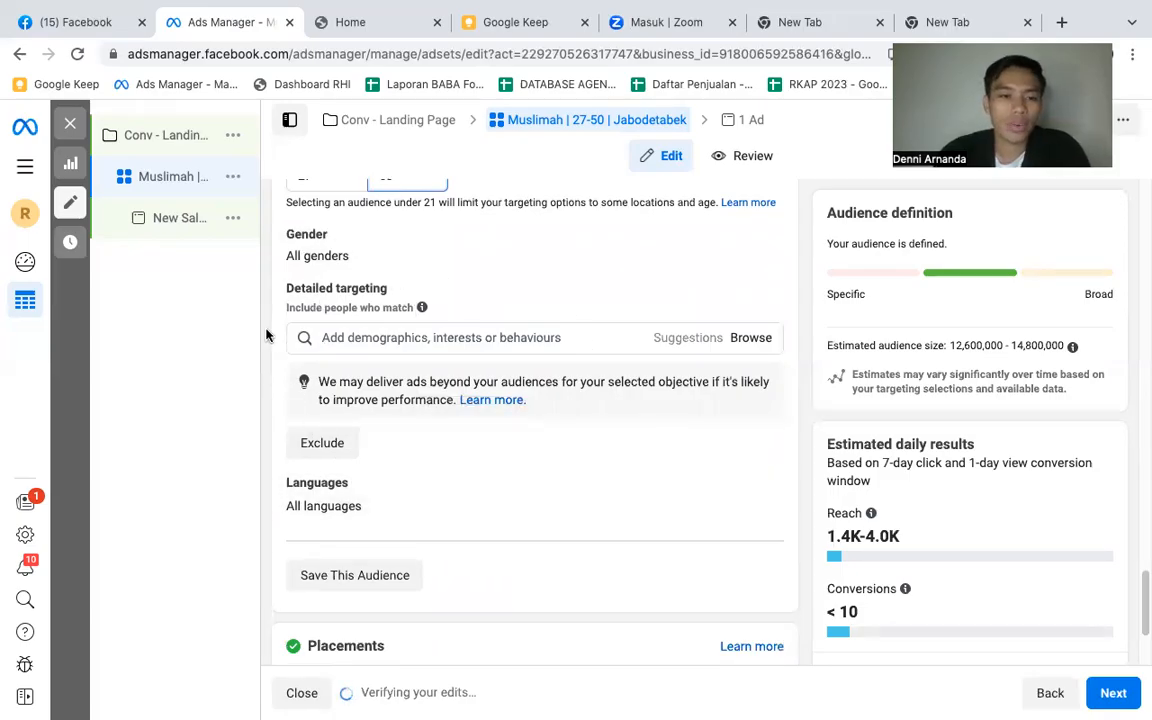
{"action": "left_click", "coordinate": [375, 340]}
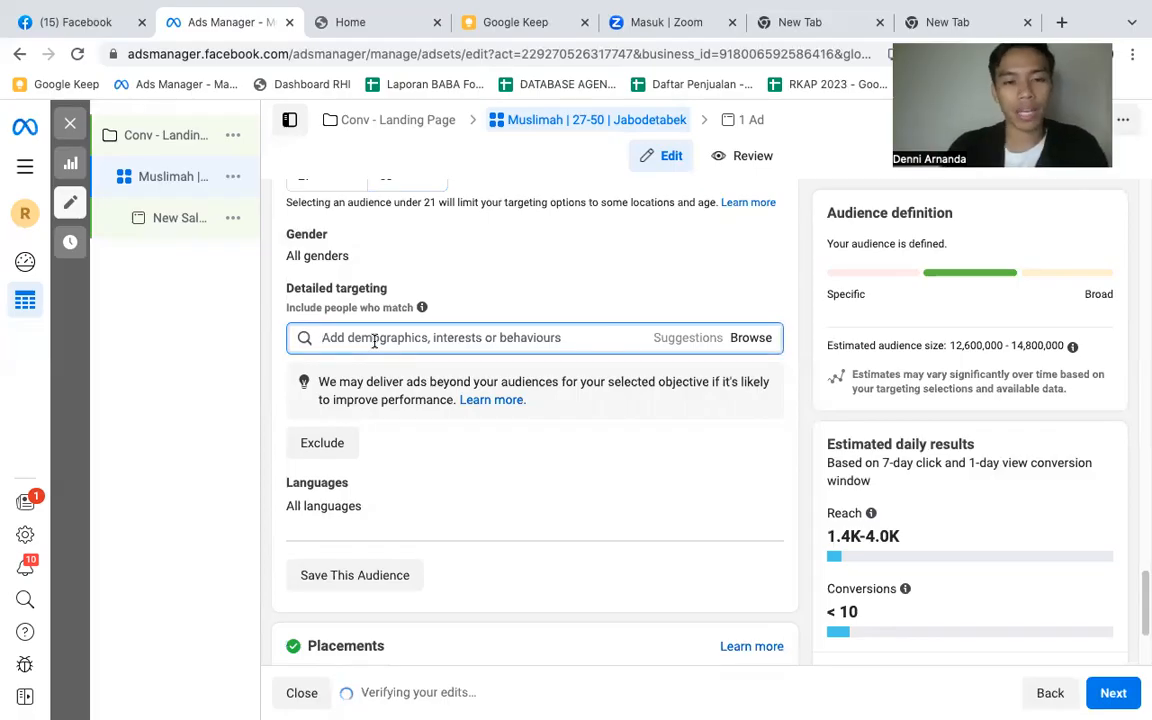
{"action": "type", "text": "muslimah"}
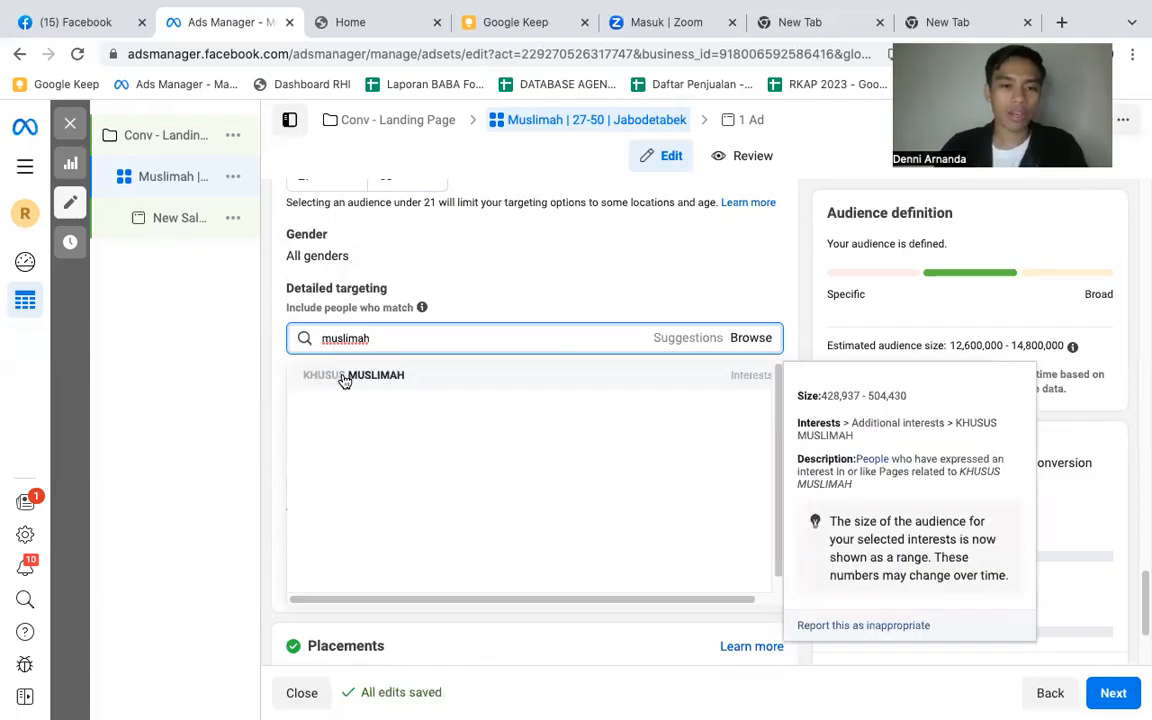
{"action": "left_click", "coordinate": [344, 376]}
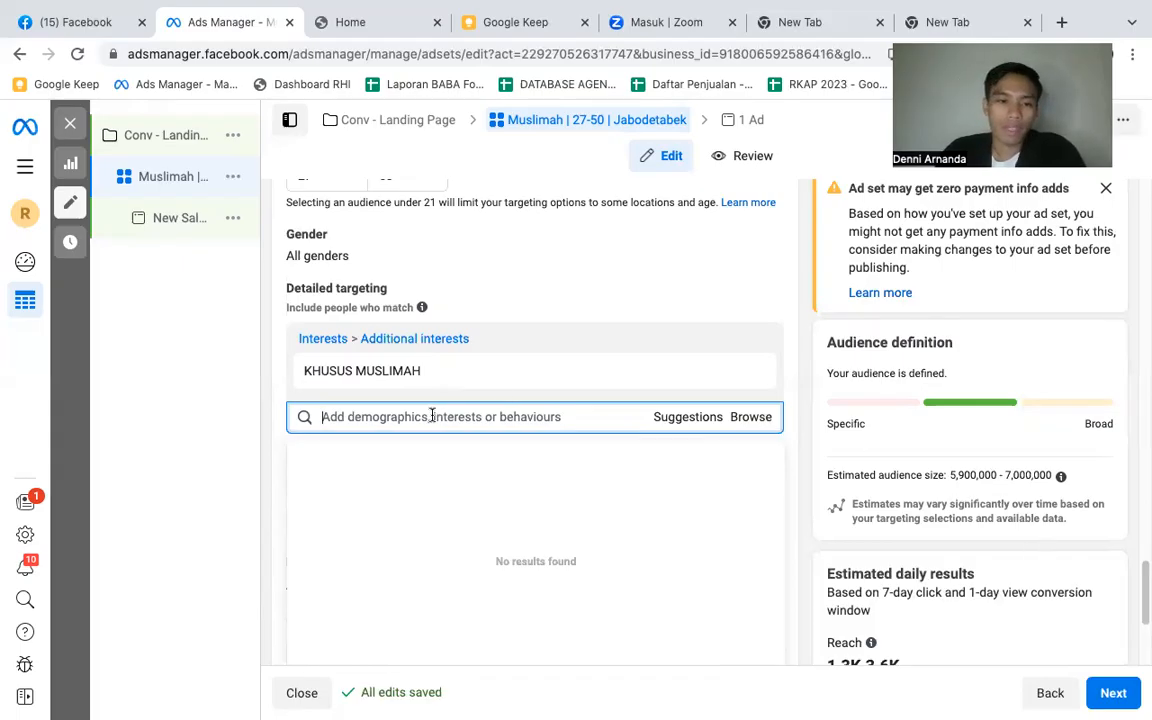
- Add the suggested interests Shireen Sungkar, Zaskia Adya Mecca, Dewi Sandra and Laudya Chintya Bella to the detailed targeting
{"action": "left_click", "coordinate": [681, 427]}
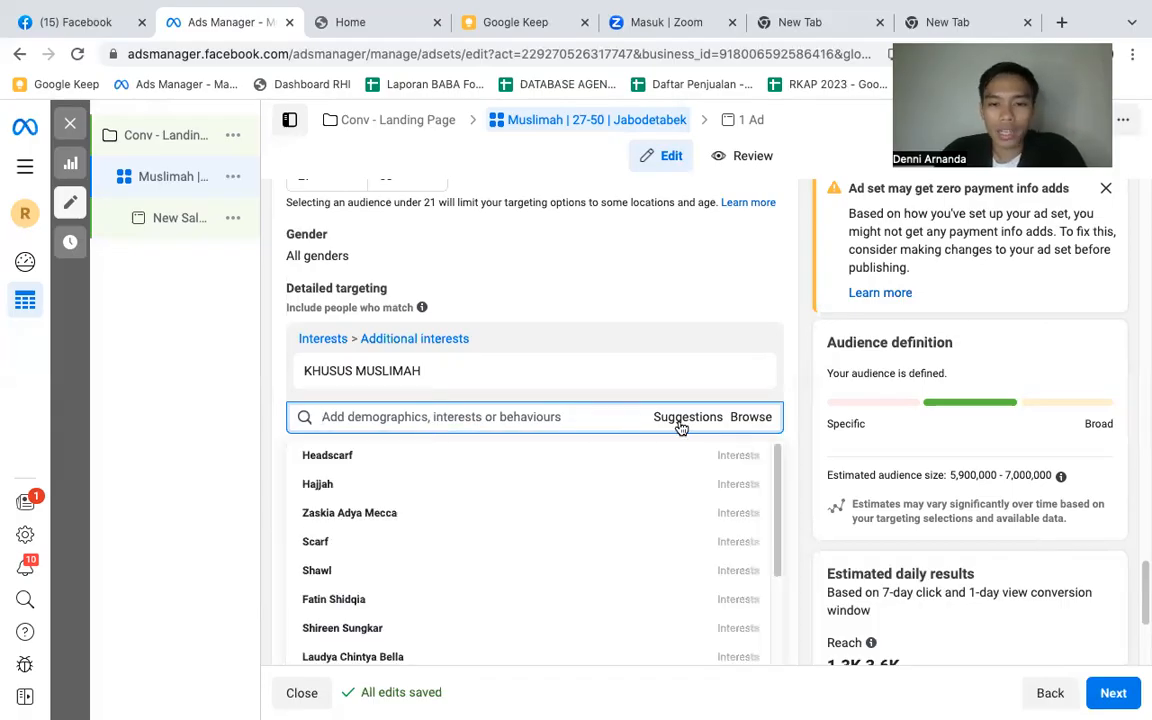
{"action": "scroll", "coordinate": [409, 520], "scroll_direction": "down", "scroll_amount": 1}
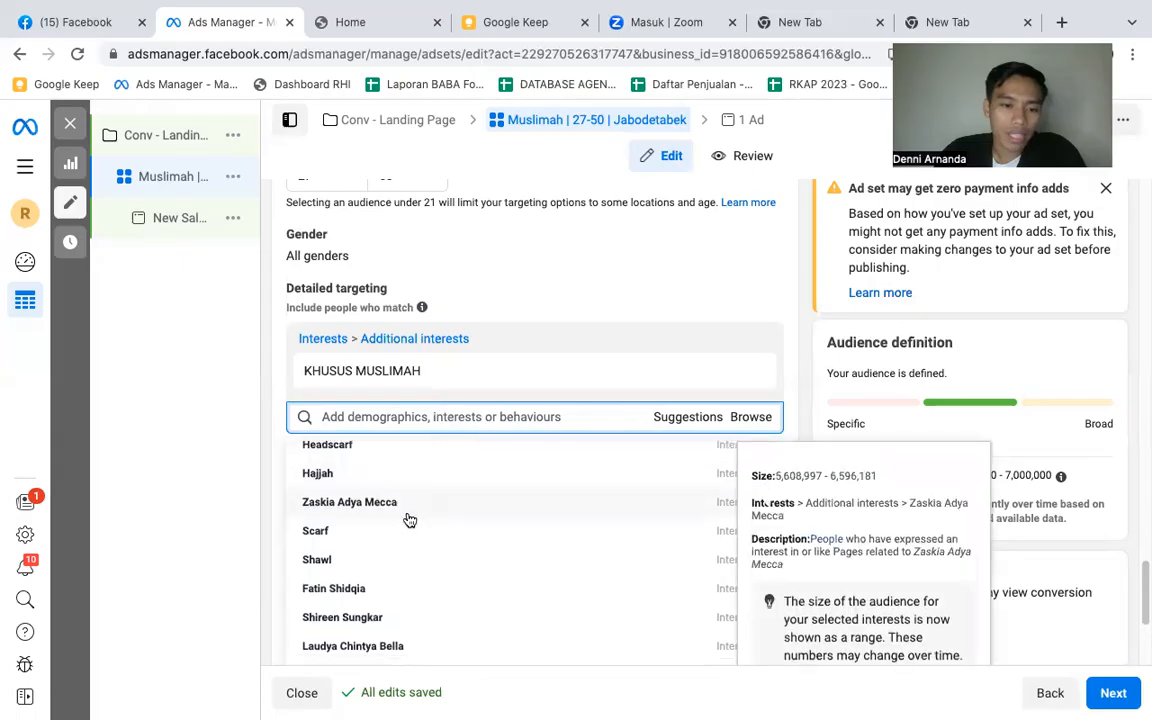
{"action": "scroll", "coordinate": [378, 630], "scroll_direction": "down", "scroll_amount": 1}
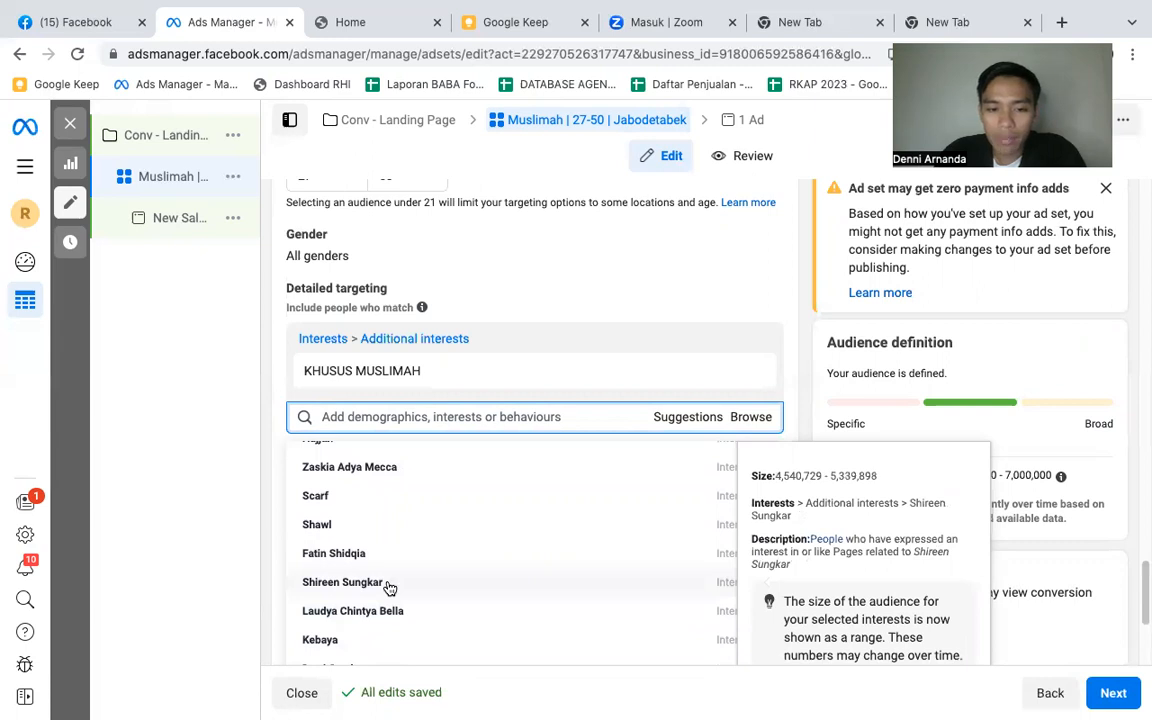
{"action": "left_click", "coordinate": [389, 587]}
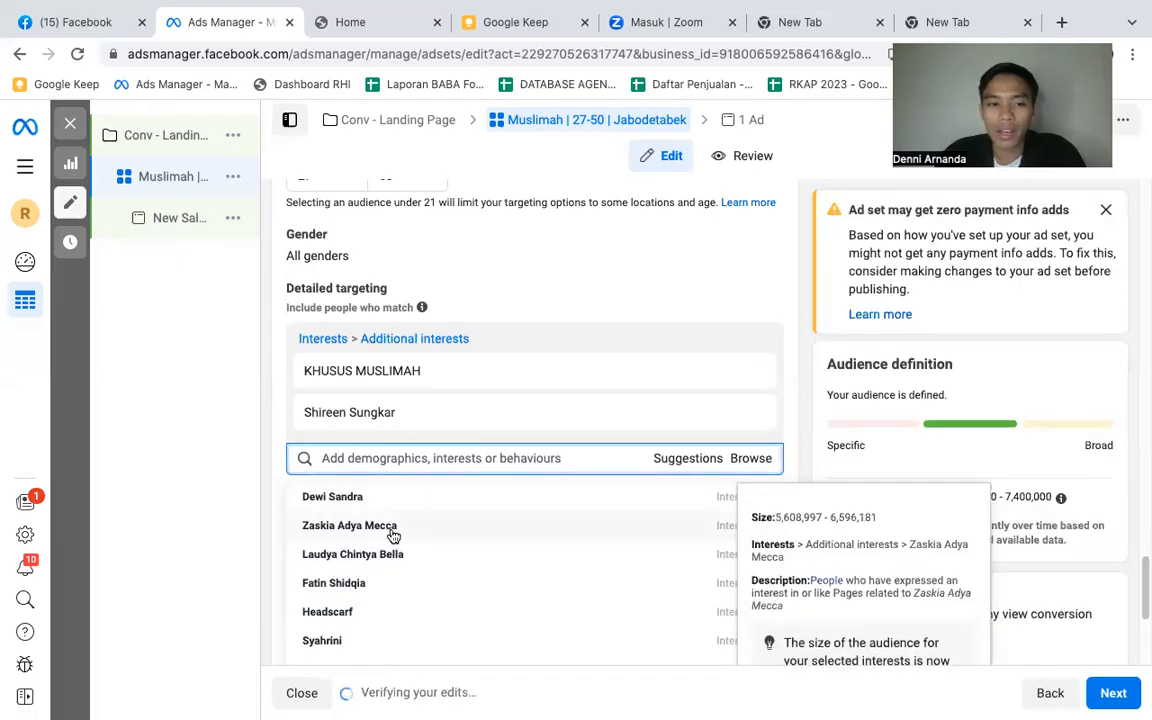
{"action": "left_click", "coordinate": [393, 535]}
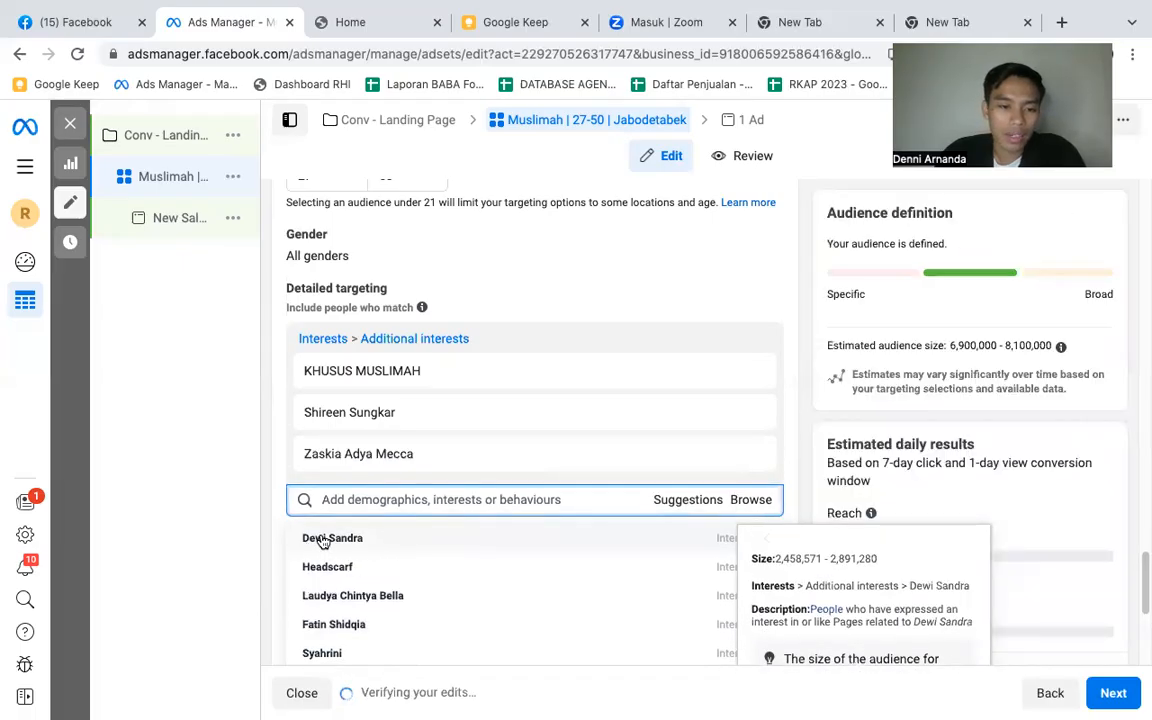
{"action": "left_click", "coordinate": [345, 538]}
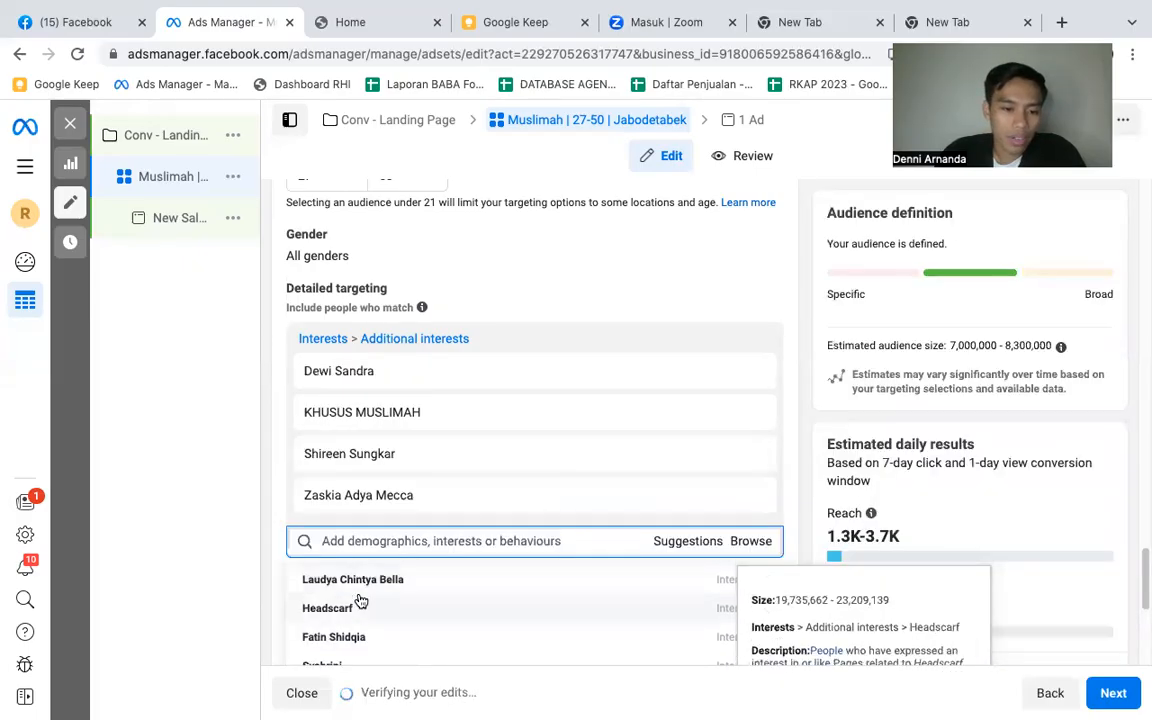
{"action": "left_click", "coordinate": [361, 585]}
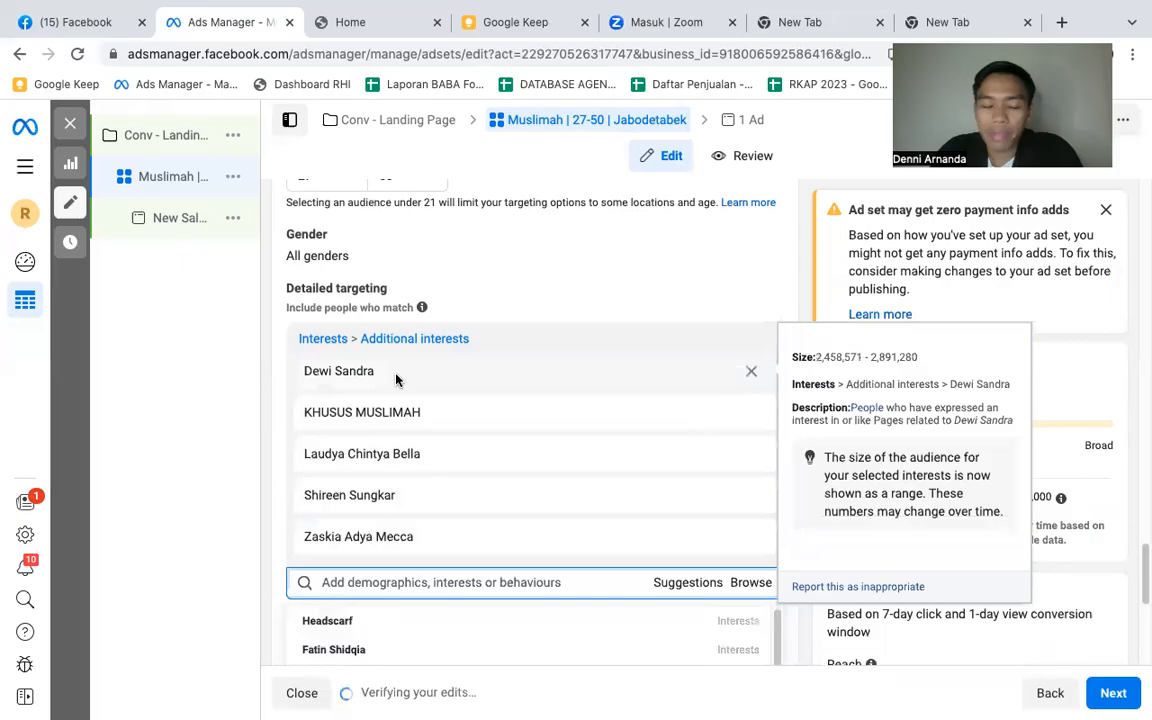
{"action": "scroll", "coordinate": [540, 443], "scroll_direction": "down", "scroll_amount": 2}
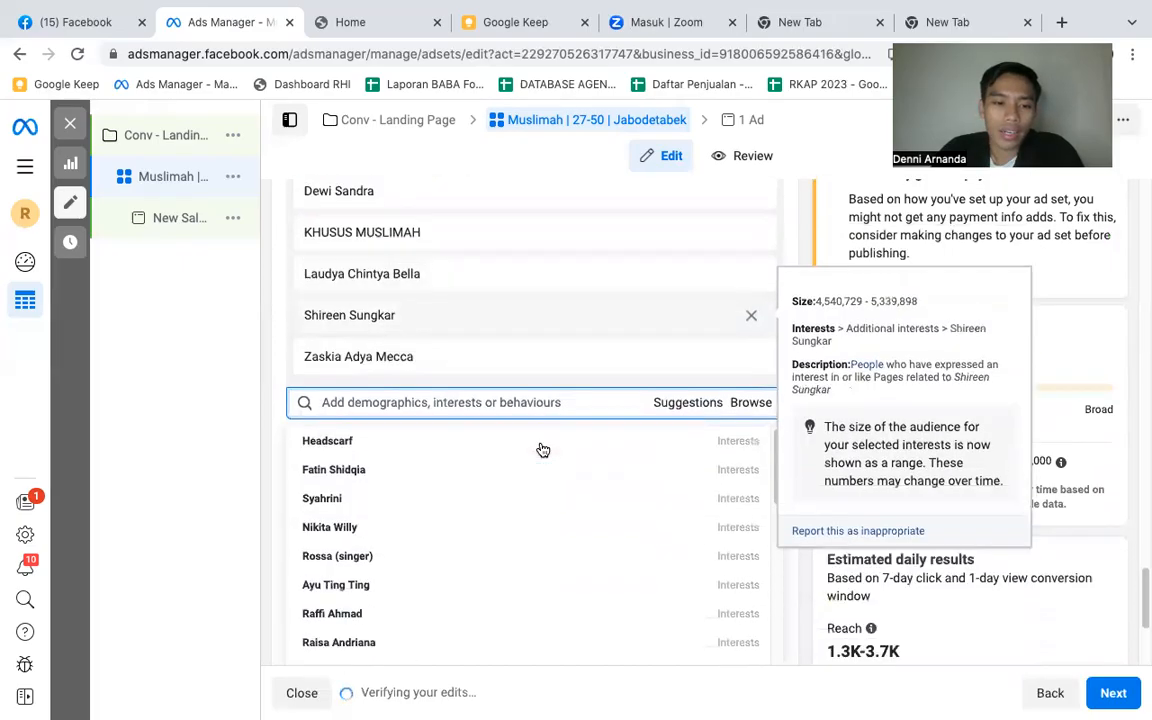
{"action": "left_click", "coordinate": [280, 356]}
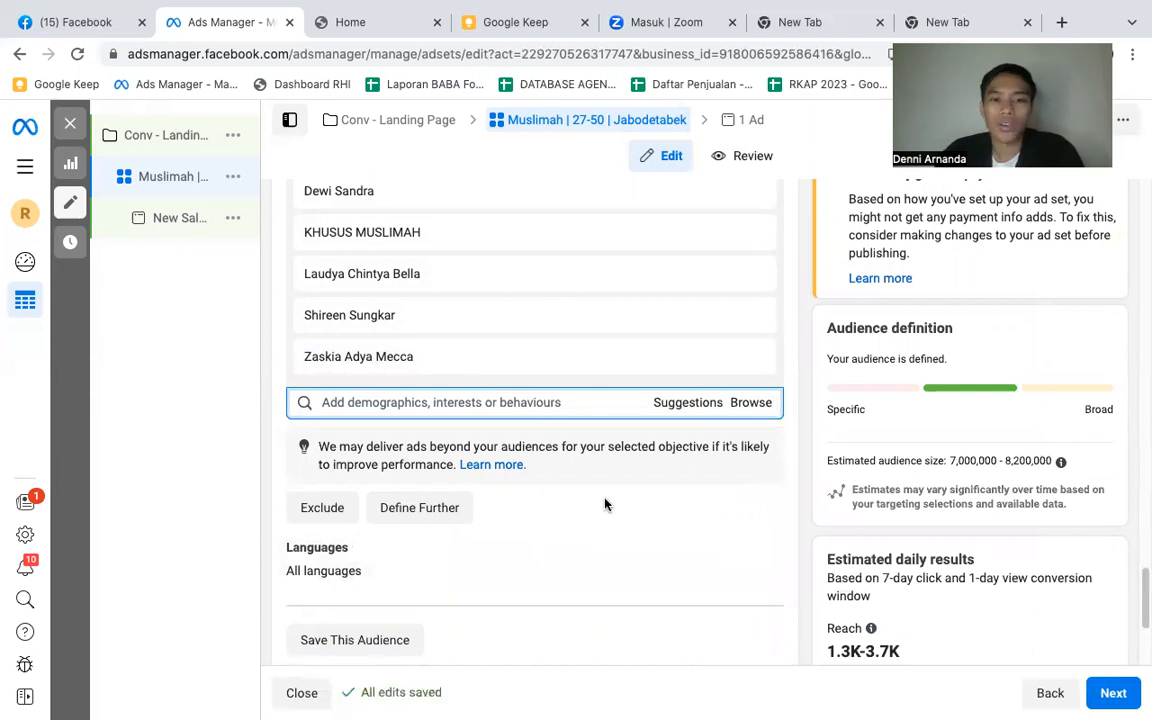
- Review the ad set's locations, age range, interests and placements, and continue to its ad
{"action": "scroll", "coordinate": [604, 504], "scroll_direction": "up", "scroll_amount": 5}
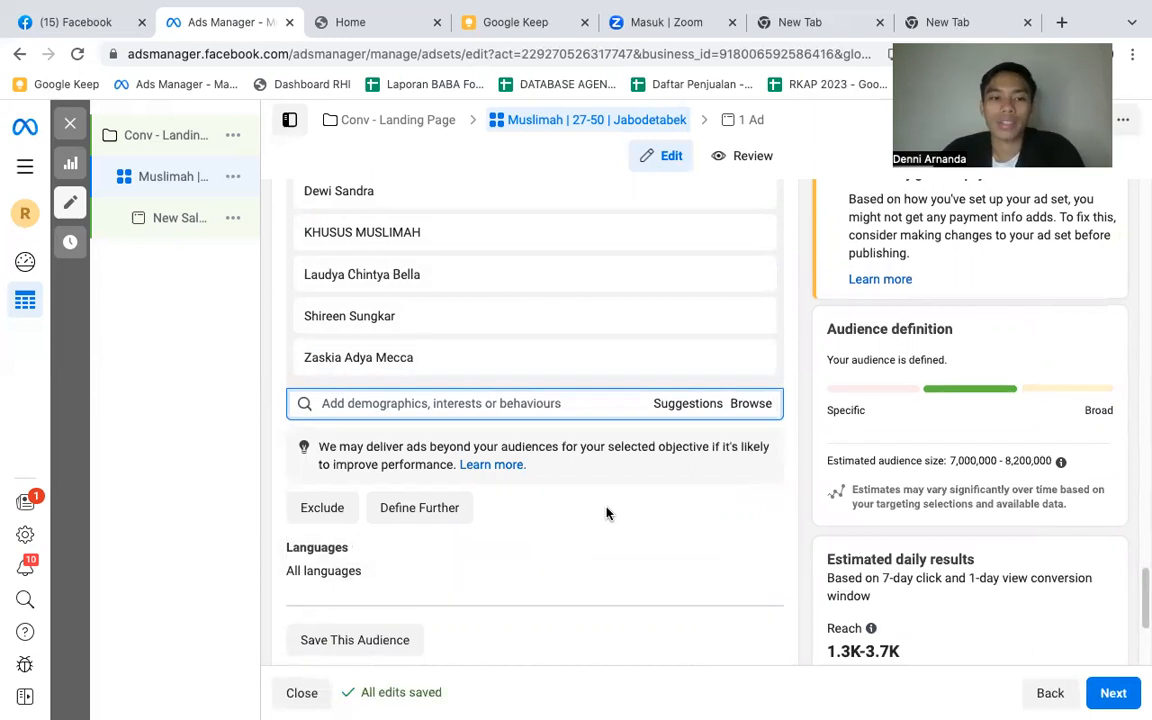
{"action": "scroll", "coordinate": [564, 437], "scroll_direction": "up", "scroll_amount": 3}
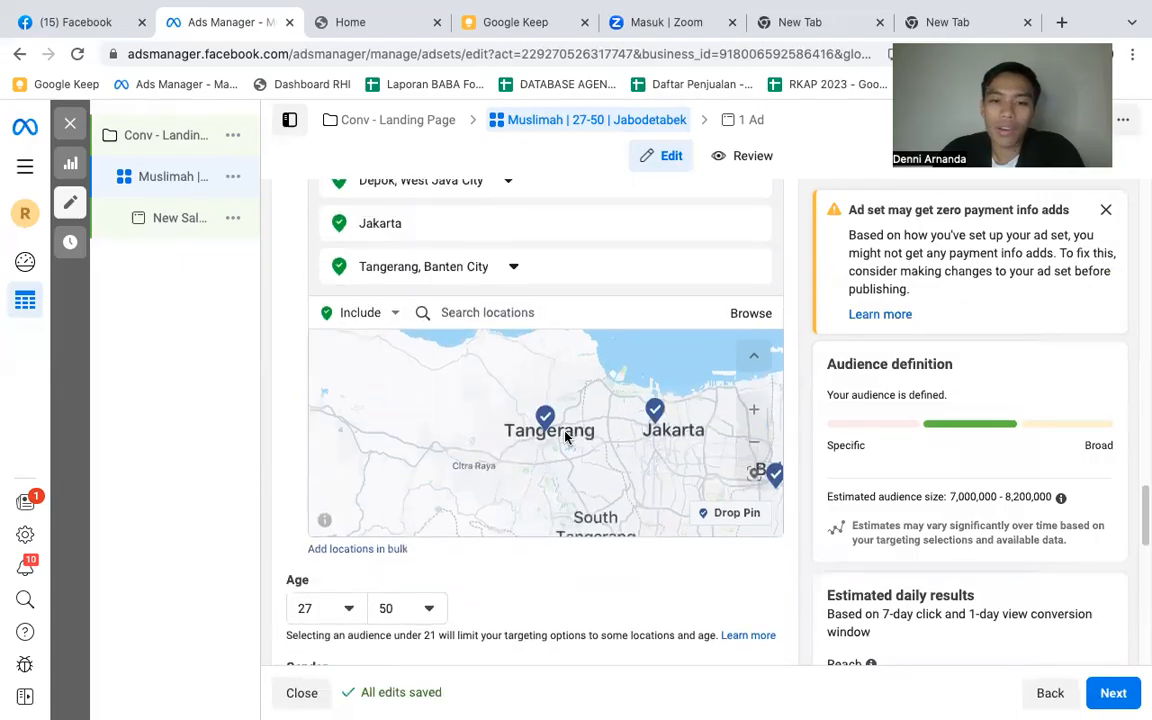
{"action": "scroll", "coordinate": [603, 574], "scroll_direction": "down", "scroll_amount": 3}
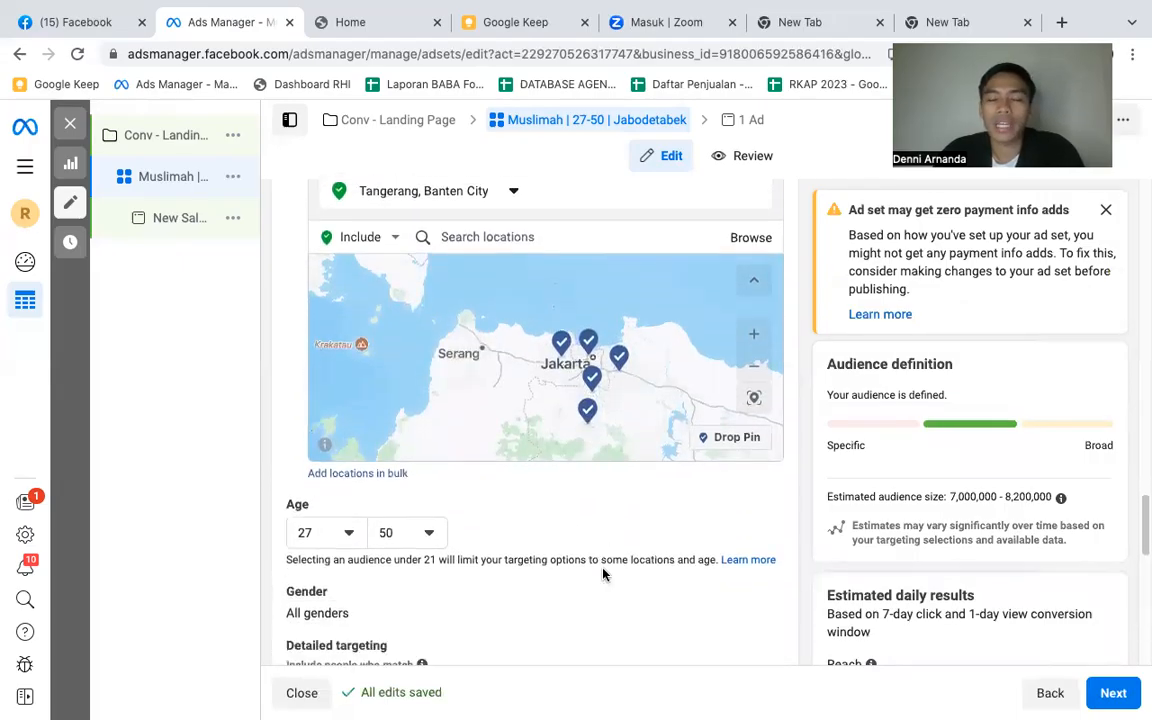
{"action": "scroll", "coordinate": [603, 574], "scroll_direction": "down", "scroll_amount": 2}
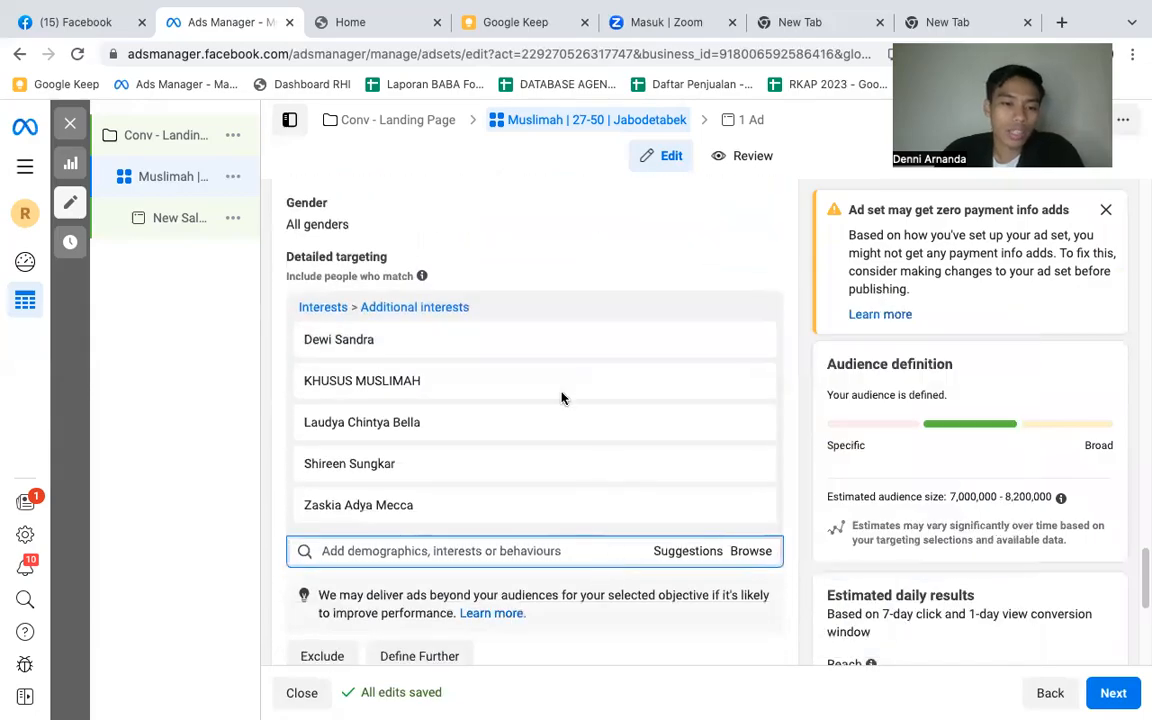
{"action": "scroll", "coordinate": [529, 404], "scroll_direction": "down", "scroll_amount": 4}
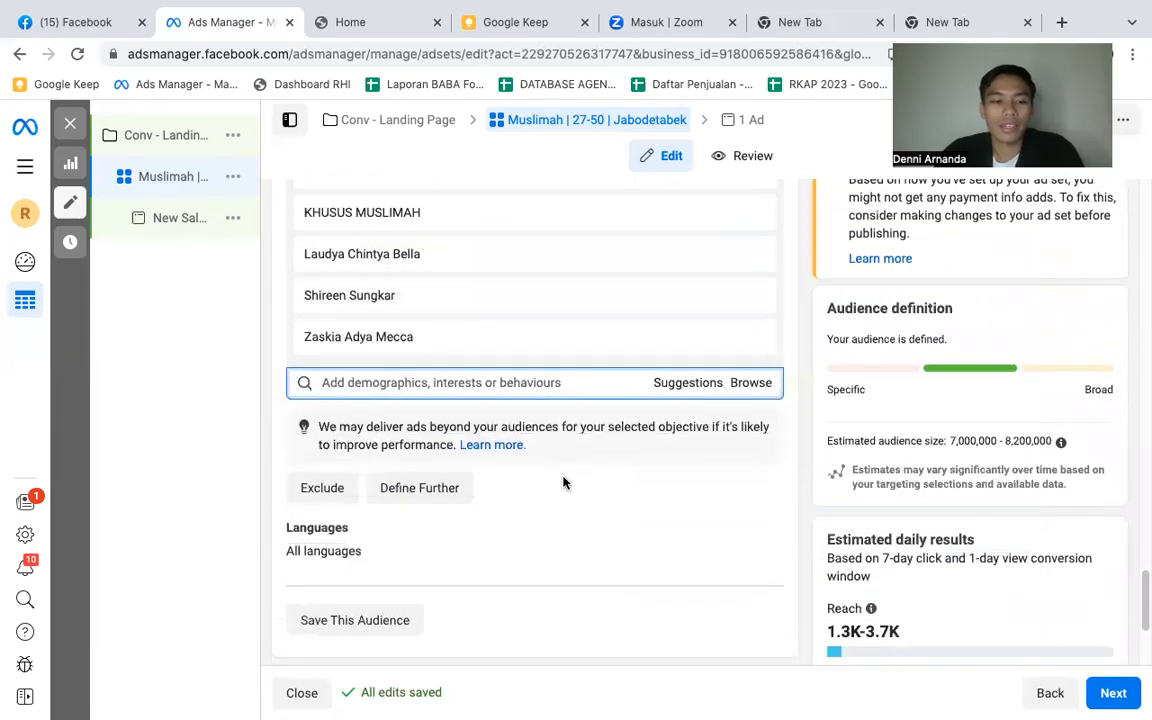
{"action": "scroll", "coordinate": [538, 360], "scroll_direction": "down", "scroll_amount": 1}
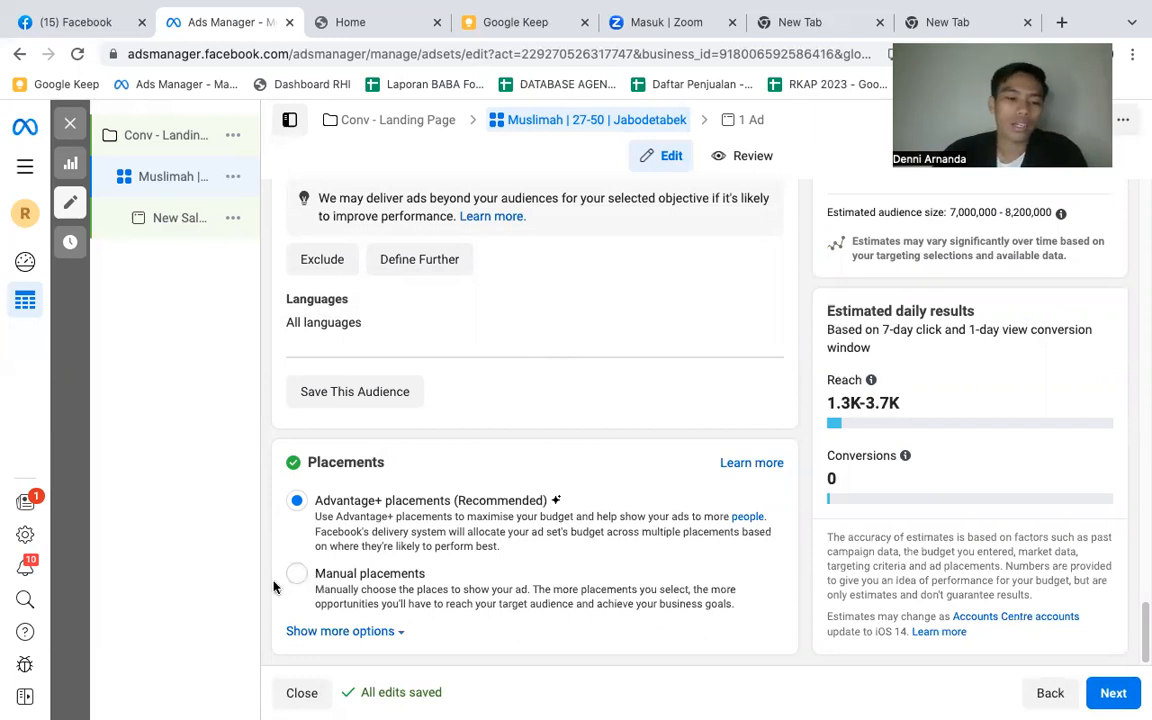
{"action": "left_click", "coordinate": [1118, 695]}
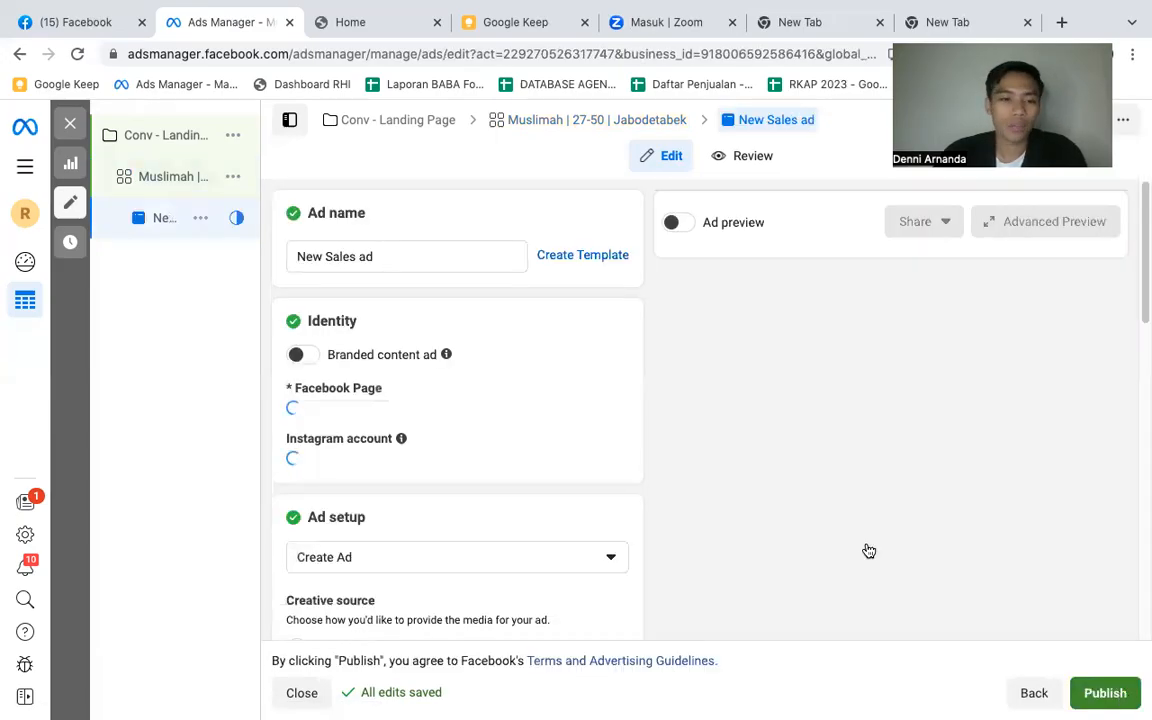
- Rename the ad as "Poster"
{"action": "left_click", "coordinate": [380, 257]}
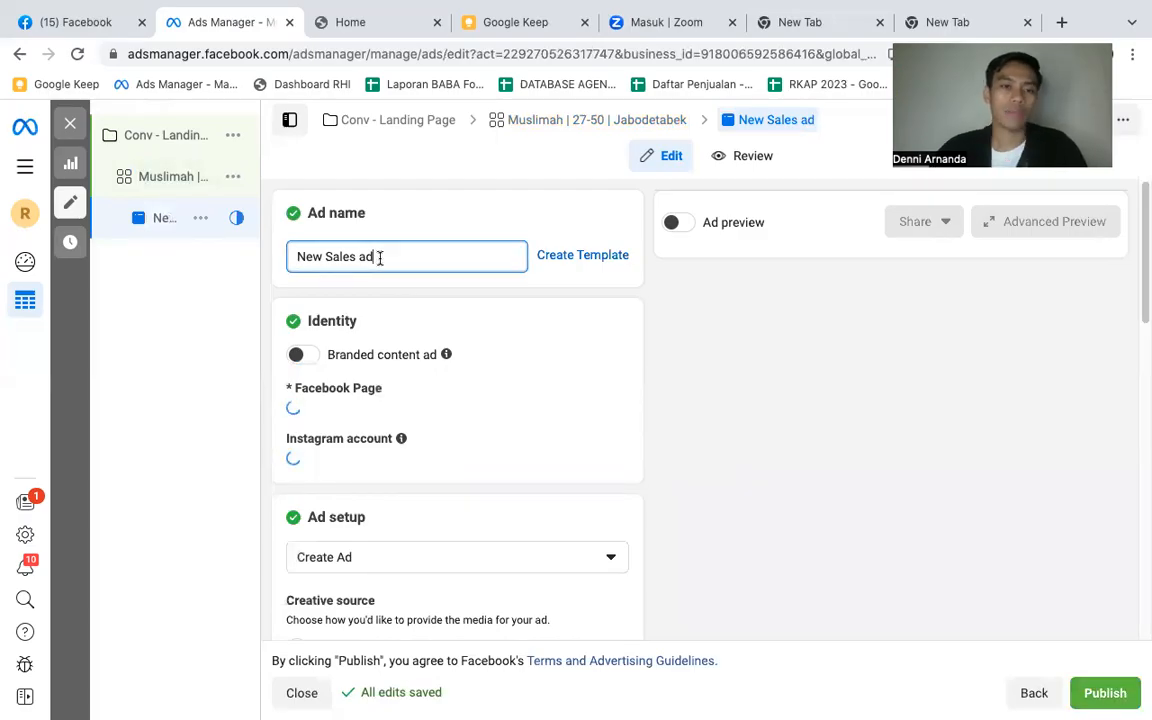
{"action": "key", "text": "BackSpace"}
{"action": "key", "text": "ctrl+a"}
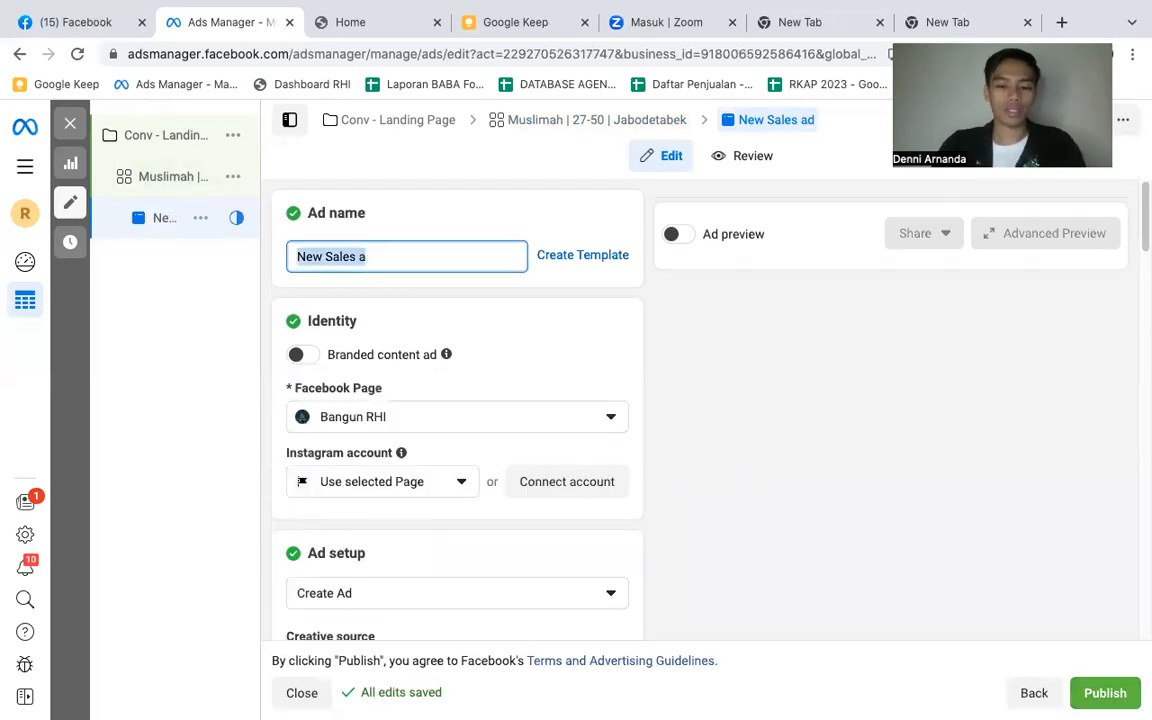
{"action": "type", "text": "Poster"}
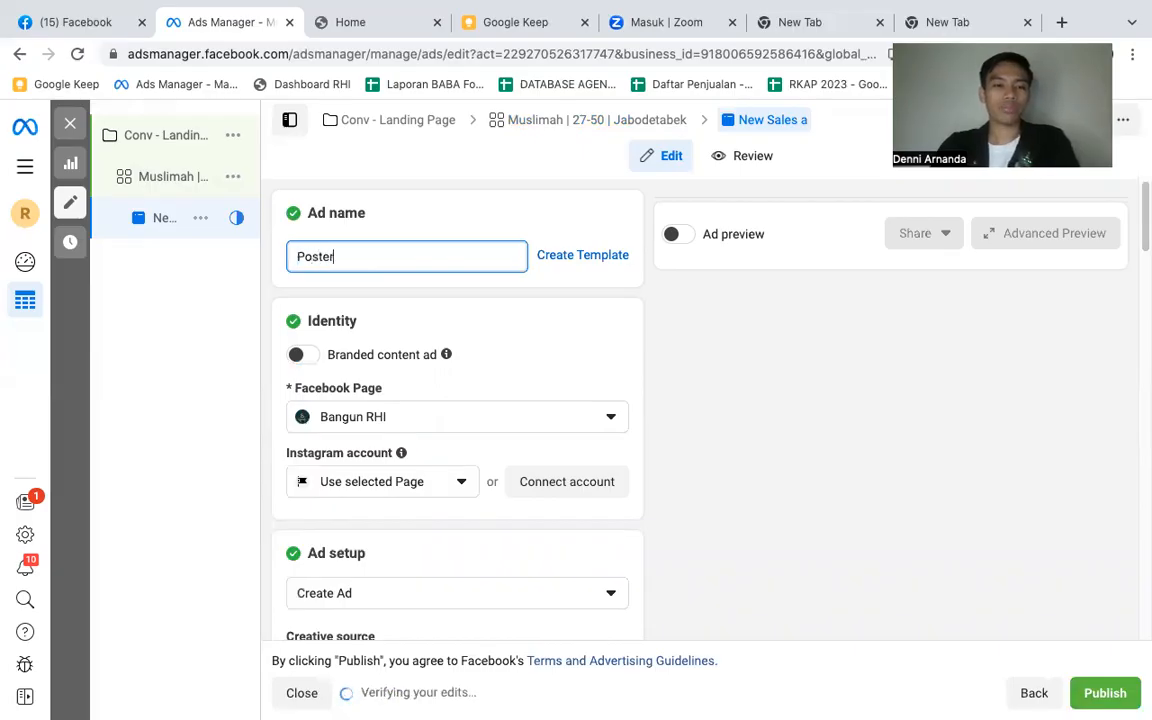
{"action": "left_click", "coordinate": [425, 220]}
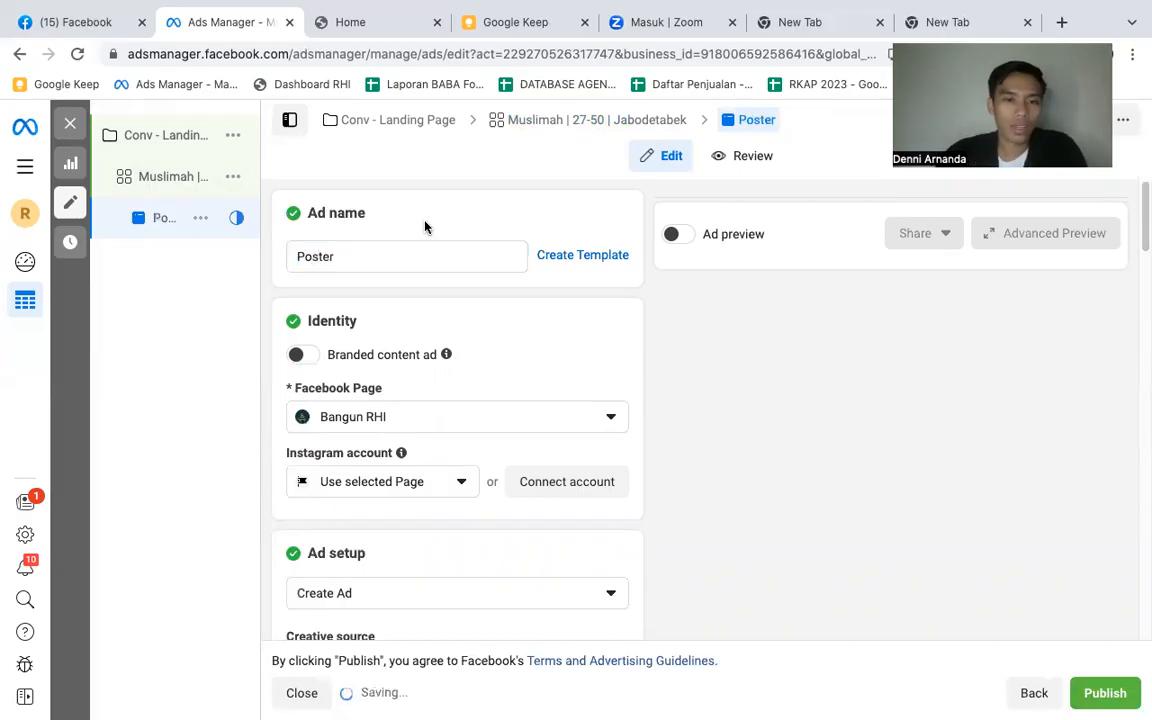
- Set the ad's Facebook Page to Royal Indonesia
{"action": "scroll", "coordinate": [450, 400], "scroll_direction": "down", "scroll_amount": 2}
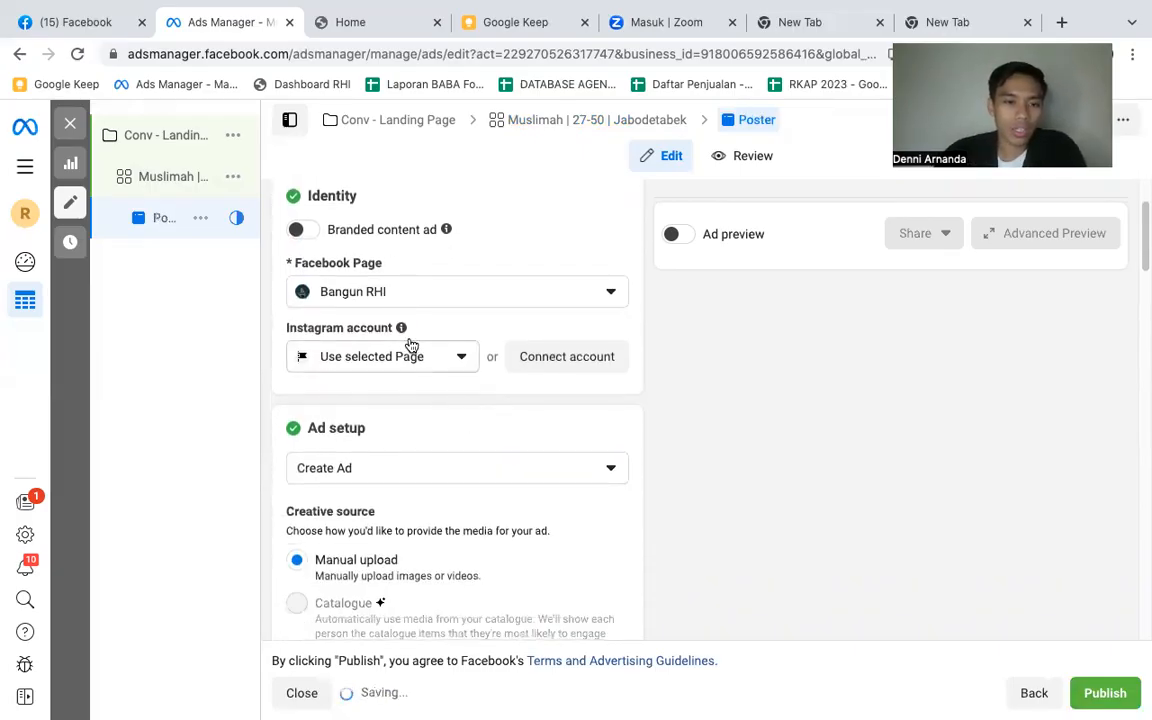
{"action": "left_click", "coordinate": [392, 292]}
{"action": "left_click", "coordinate": [465, 373]}
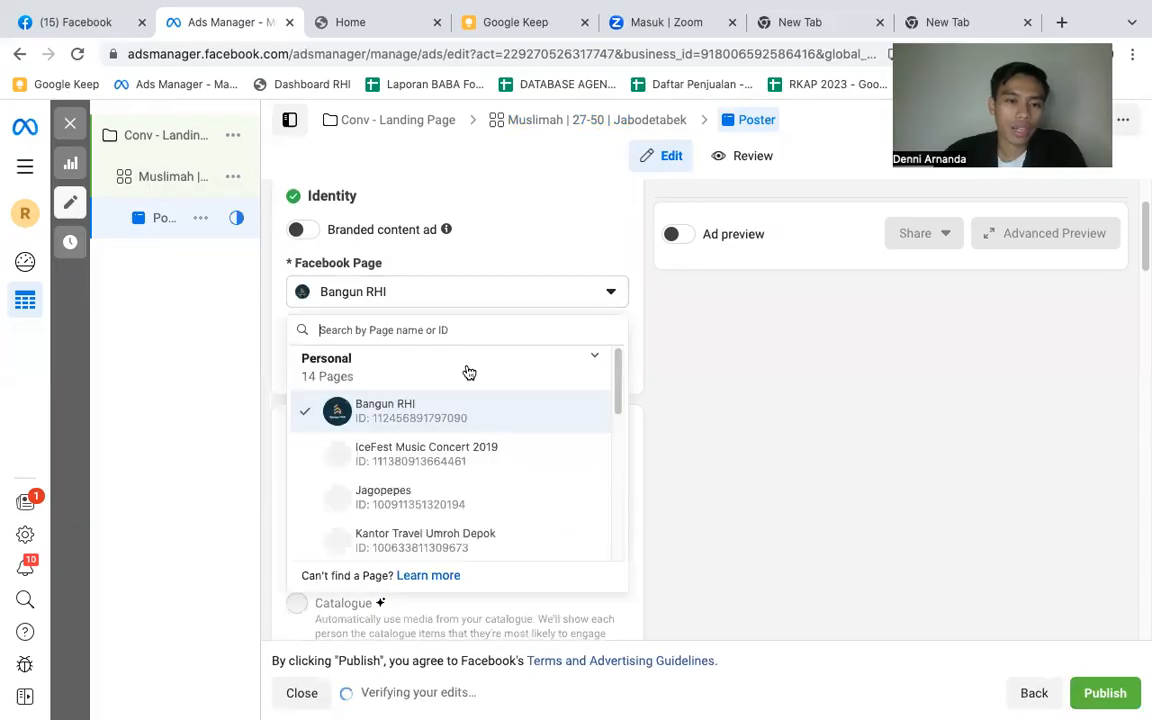
{"action": "scroll", "coordinate": [458, 463], "scroll_direction": "down", "scroll_amount": 5}
{"action": "scroll", "coordinate": [440, 420], "scroll_direction": "down", "scroll_amount": 3}
{"action": "scroll", "coordinate": [430, 415], "scroll_direction": "up", "scroll_amount": 3}
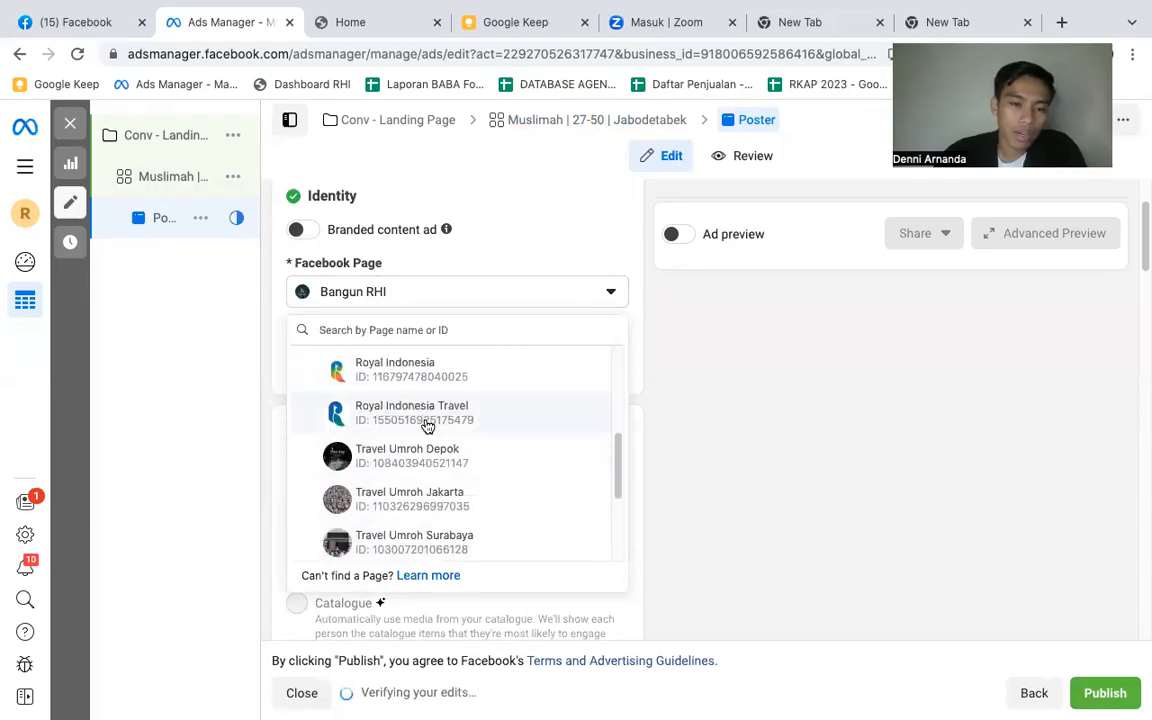
{"action": "left_click", "coordinate": [448, 373]}
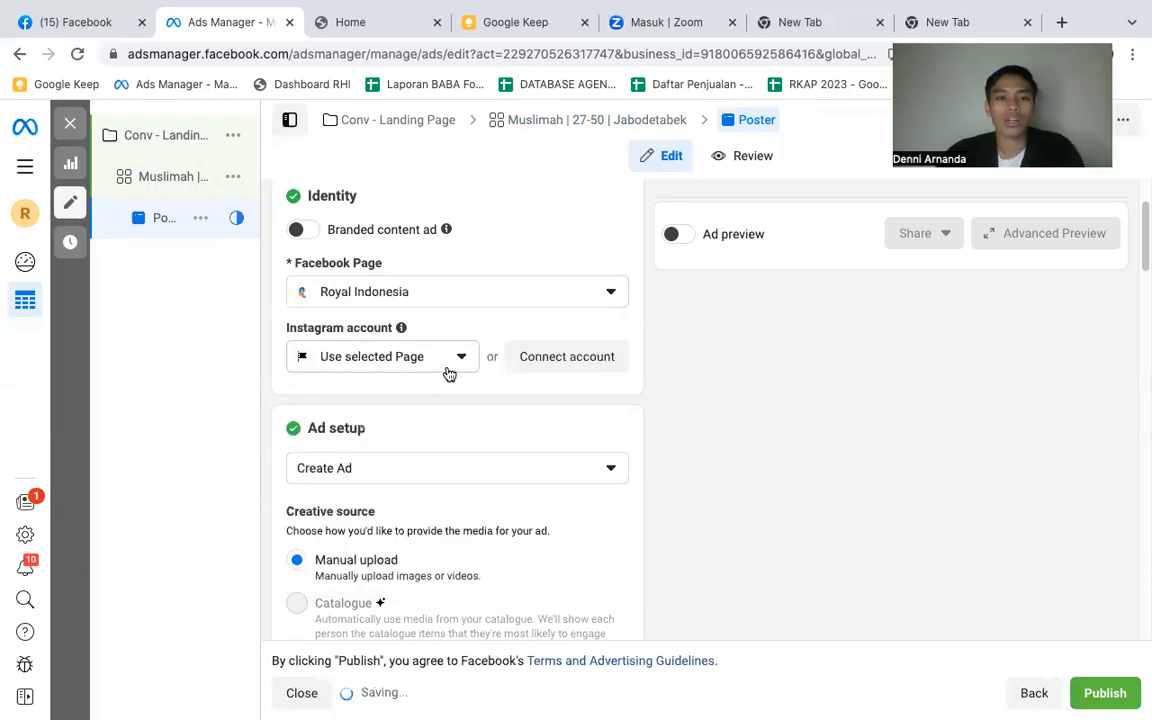
- Choose ritravel_id as the ad's Instagram account
{"action": "left_click", "coordinate": [436, 366]}
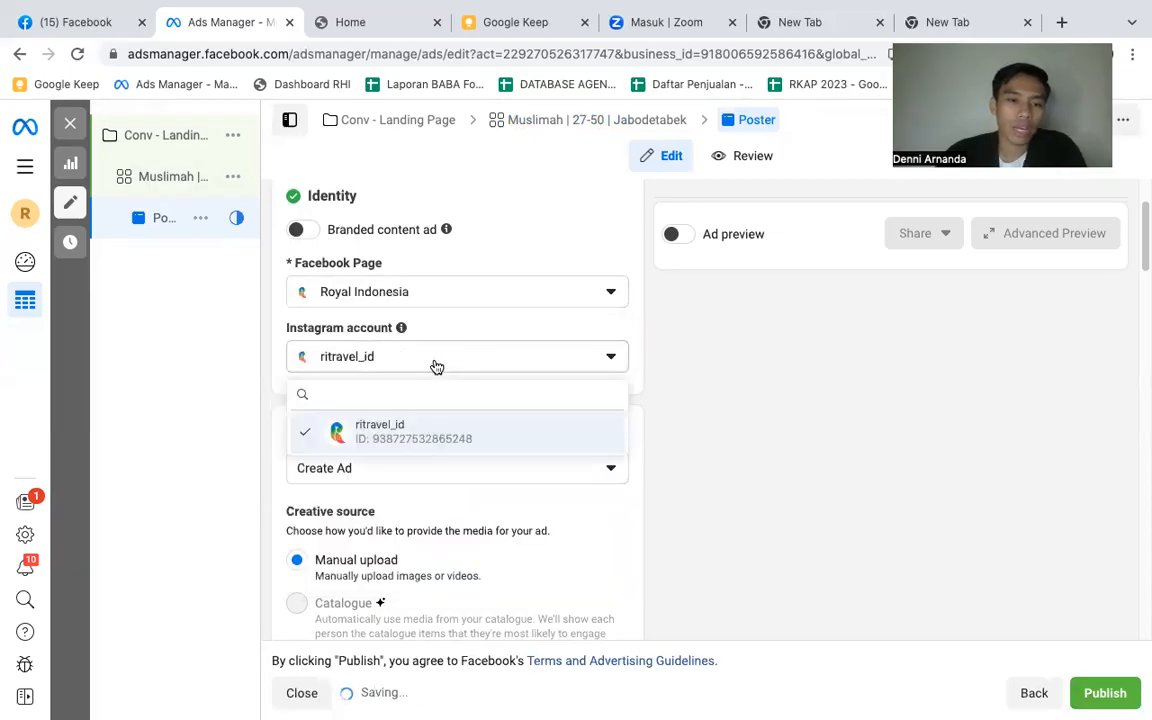
{"action": "left_click", "coordinate": [435, 365]}
{"action": "left_click", "coordinate": [436, 431]}
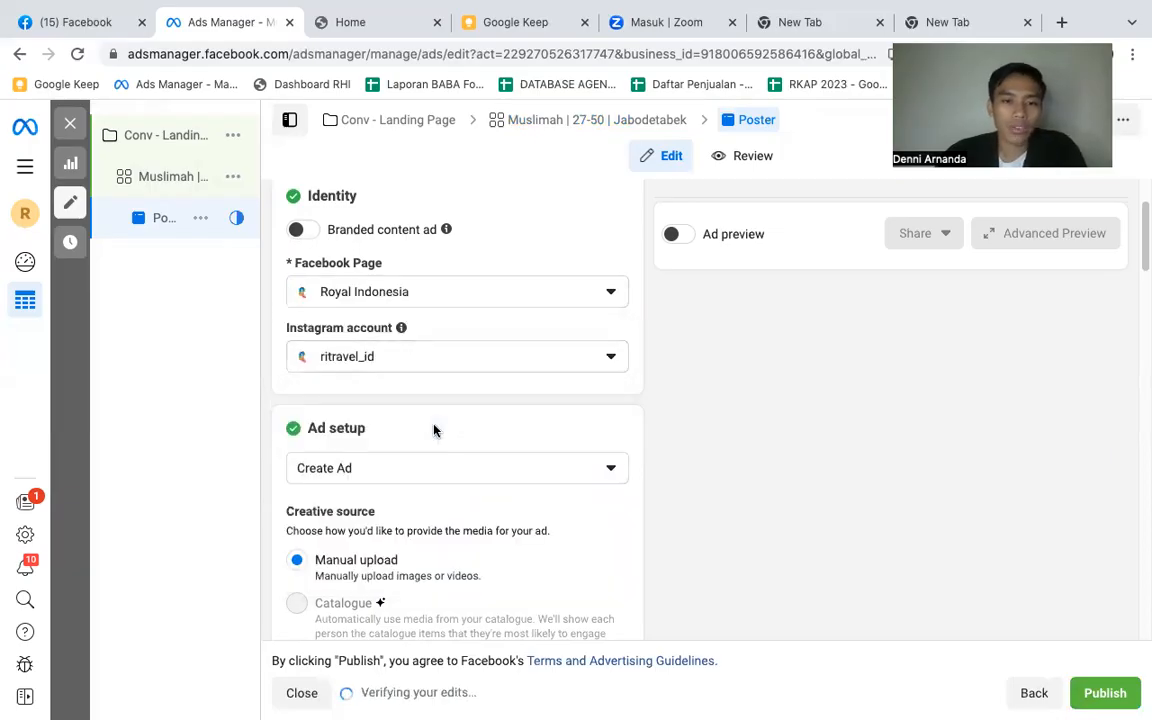
- Add the 1024 × 1280 Umrah Akbar poster from the account images as the ad's media
{"action": "scroll", "coordinate": [442, 396], "scroll_direction": "down", "scroll_amount": 1}
{"action": "scroll", "coordinate": [443, 398], "scroll_direction": "down", "scroll_amount": 3}
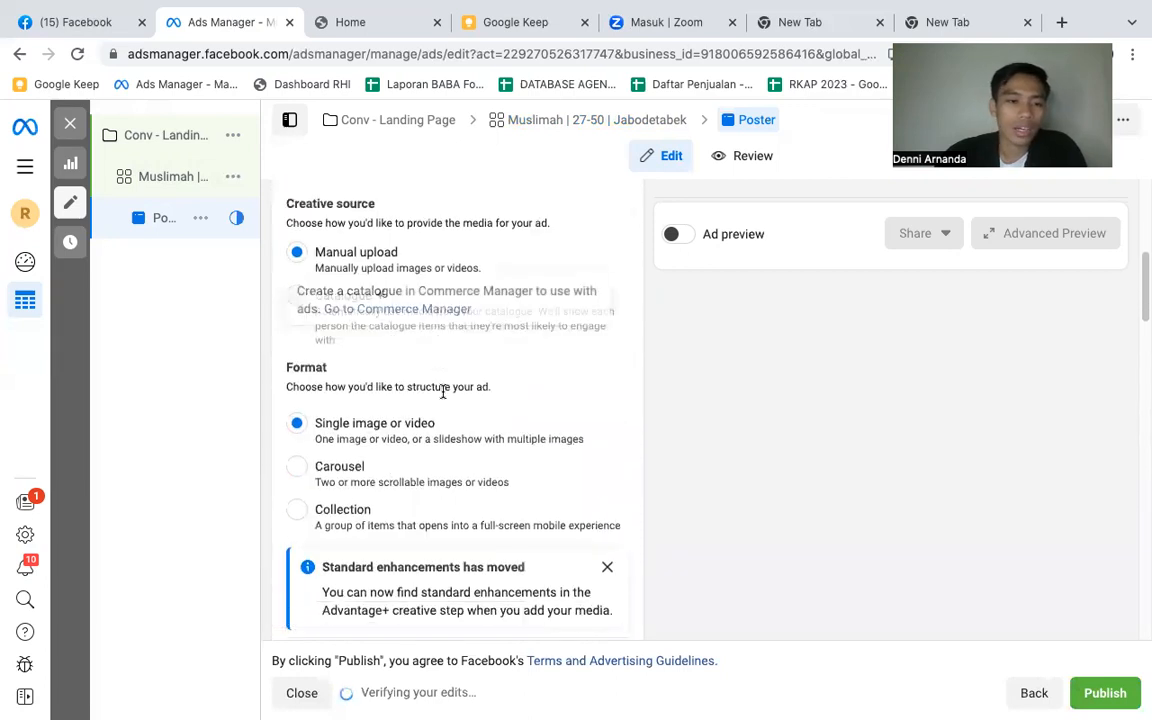
{"action": "scroll", "coordinate": [443, 398], "scroll_direction": "down", "scroll_amount": 1}
{"action": "scroll", "coordinate": [442, 403], "scroll_direction": "down", "scroll_amount": 3}
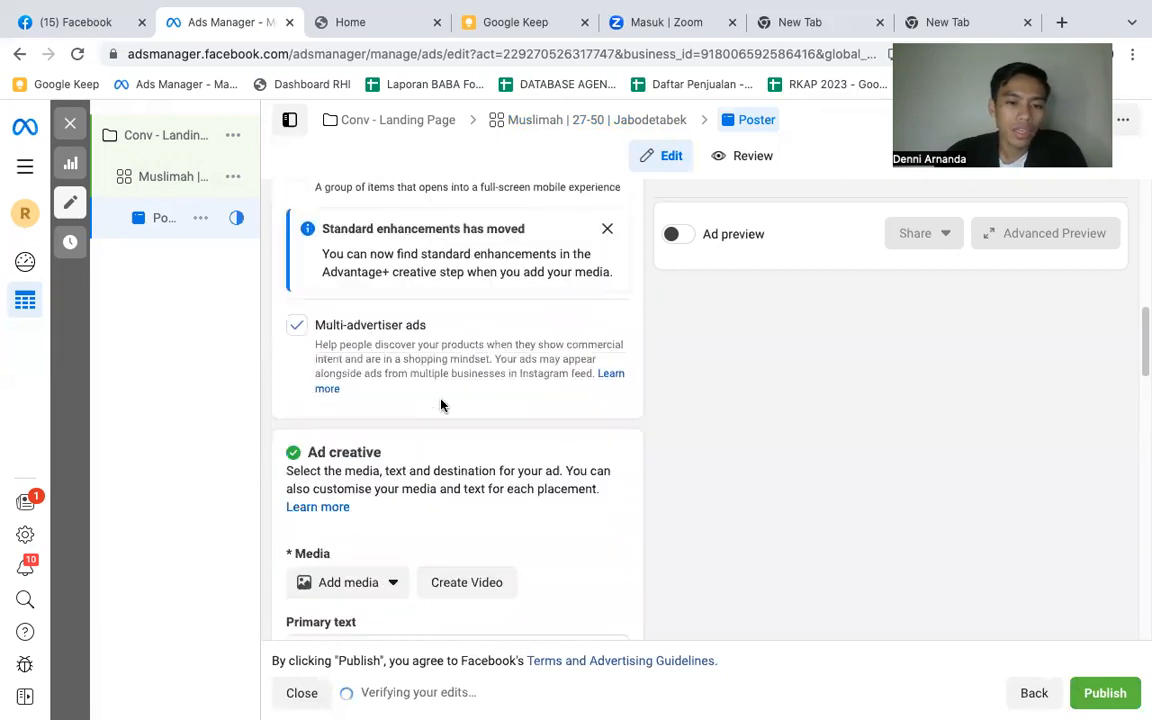
{"action": "scroll", "coordinate": [380, 420], "scroll_direction": "down", "scroll_amount": 3}
{"action": "scroll", "coordinate": [383, 444], "scroll_direction": "up", "scroll_amount": 3}
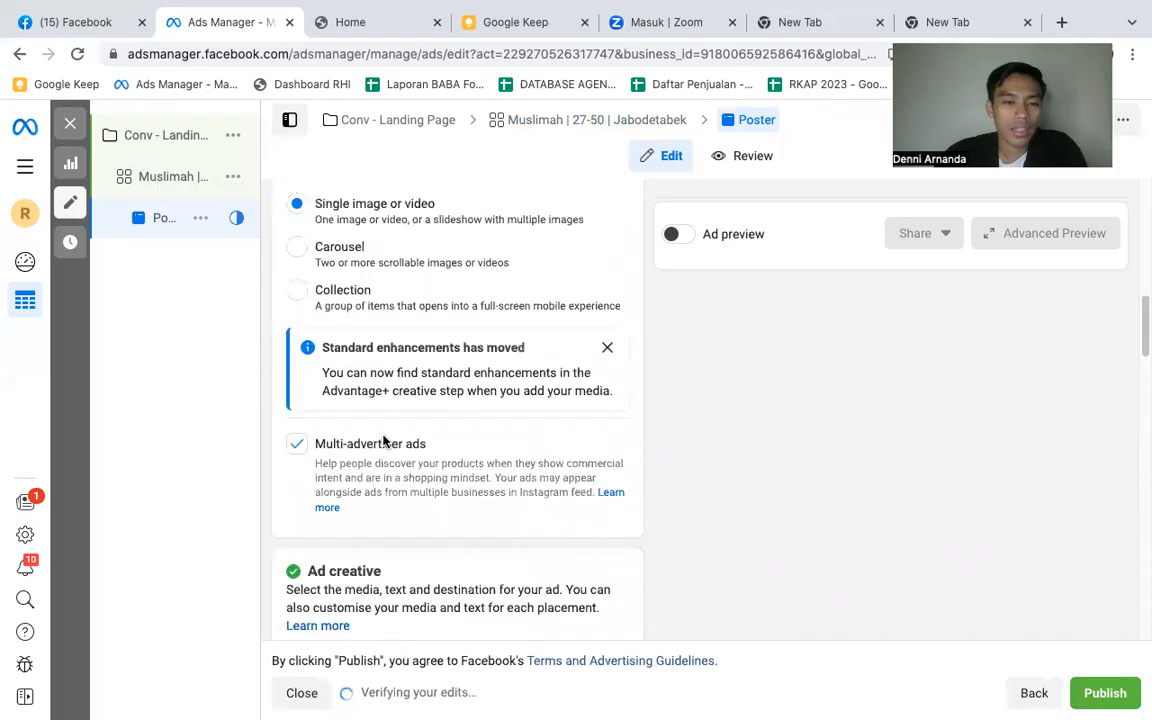
{"action": "scroll", "coordinate": [385, 440], "scroll_direction": "down", "scroll_amount": 1}
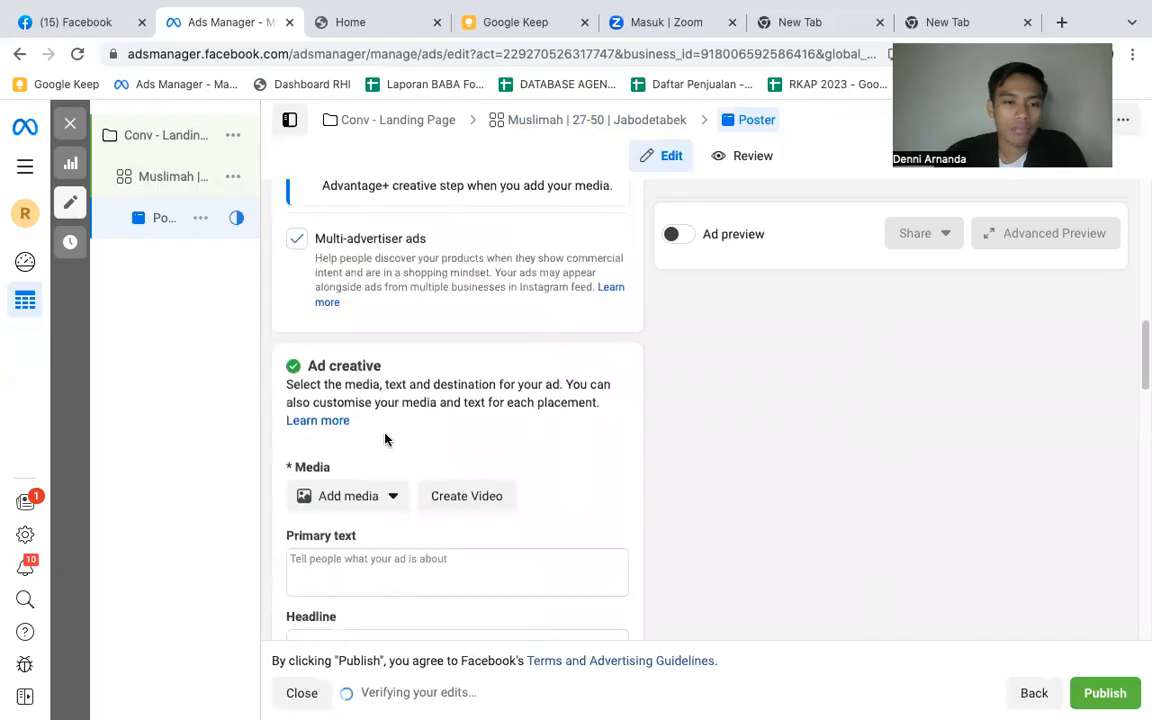
{"action": "left_click", "coordinate": [365, 479]}
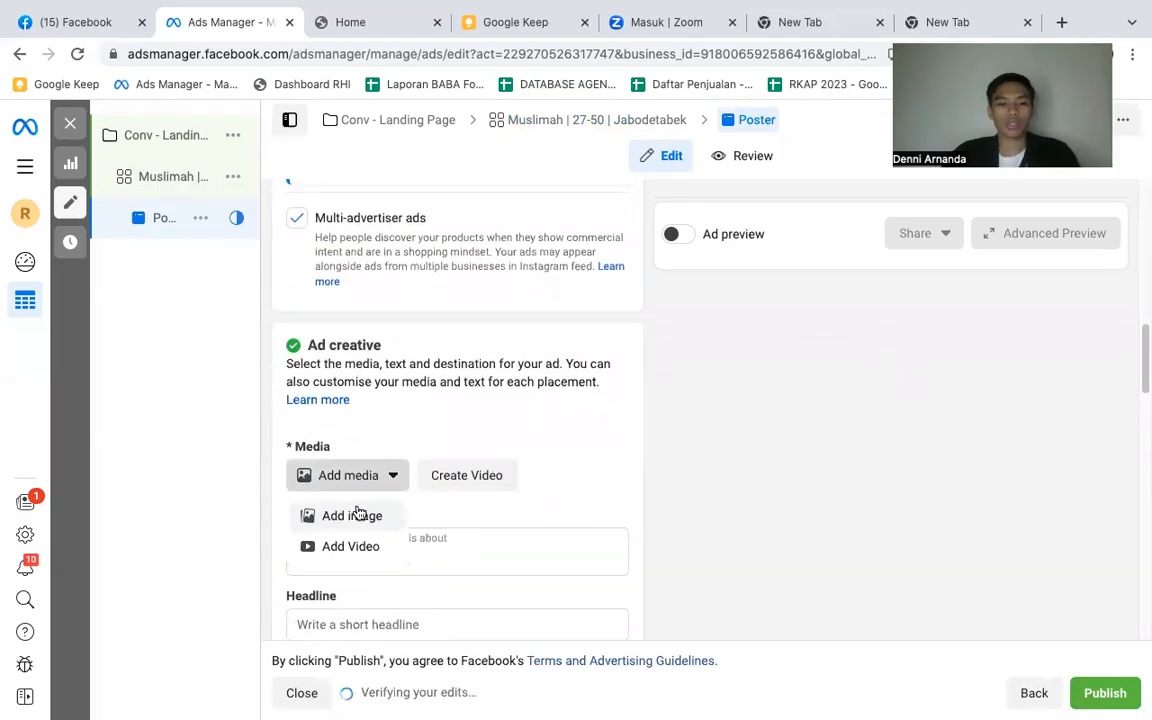
{"action": "left_click", "coordinate": [352, 515]}
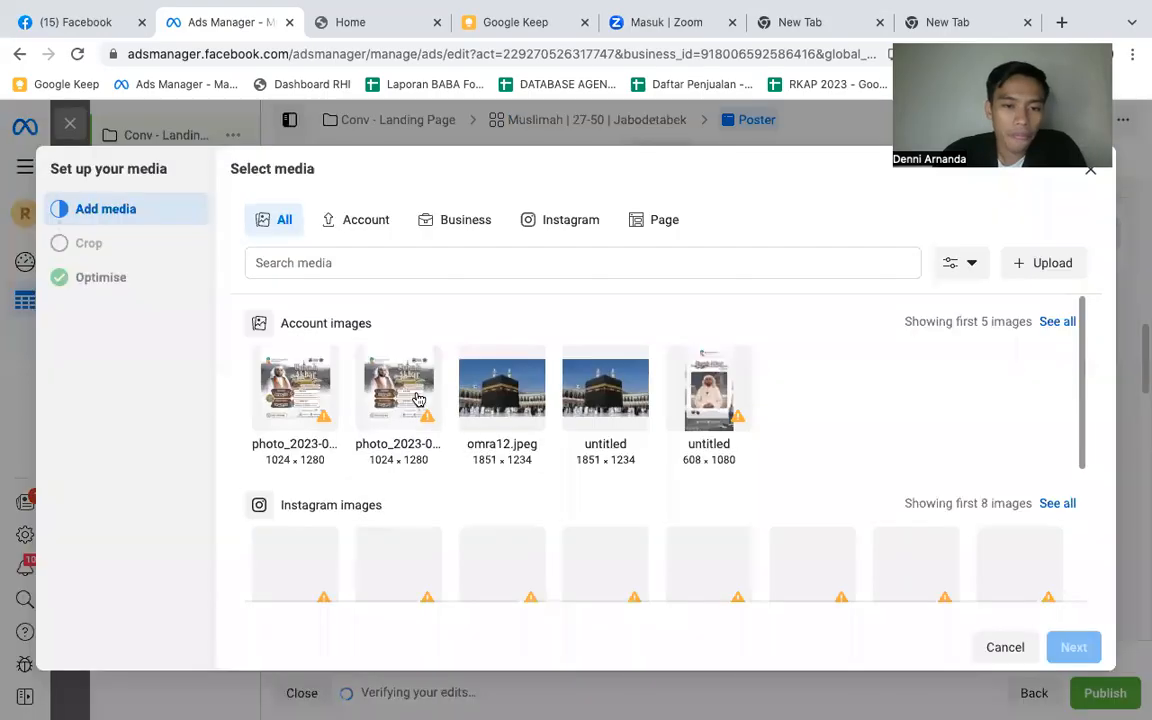
{"action": "left_click", "coordinate": [286, 397]}
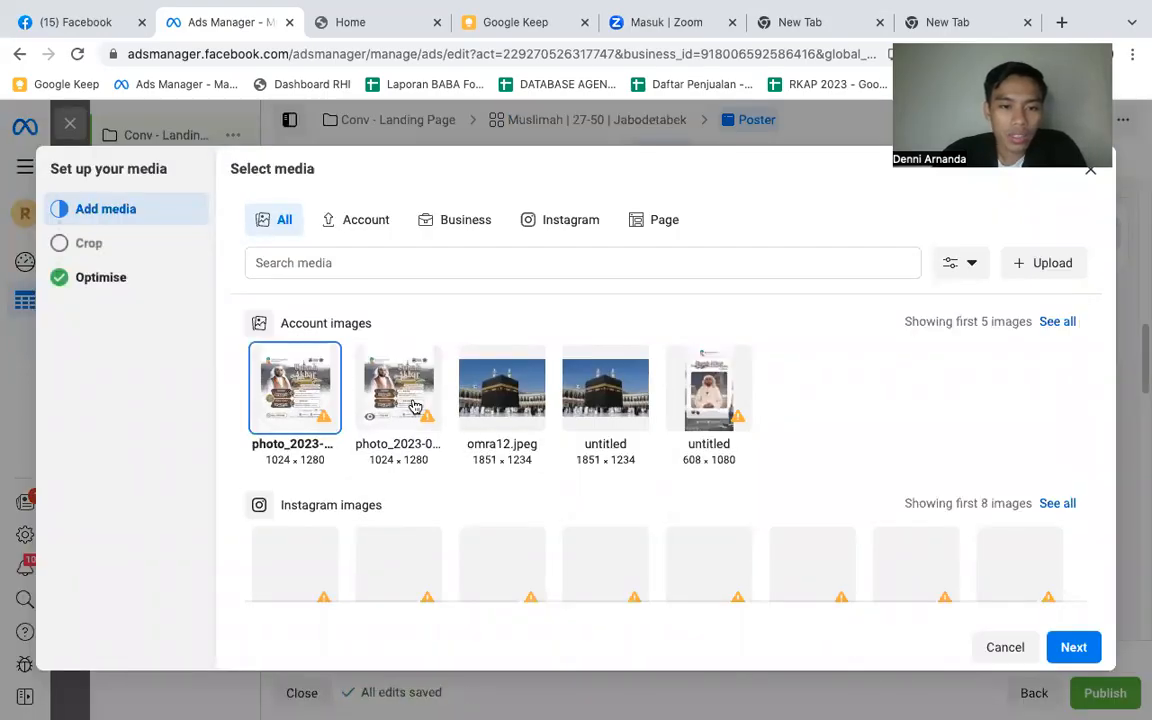
{"action": "left_click", "coordinate": [378, 398]}
{"action": "left_click", "coordinate": [1070, 648]}
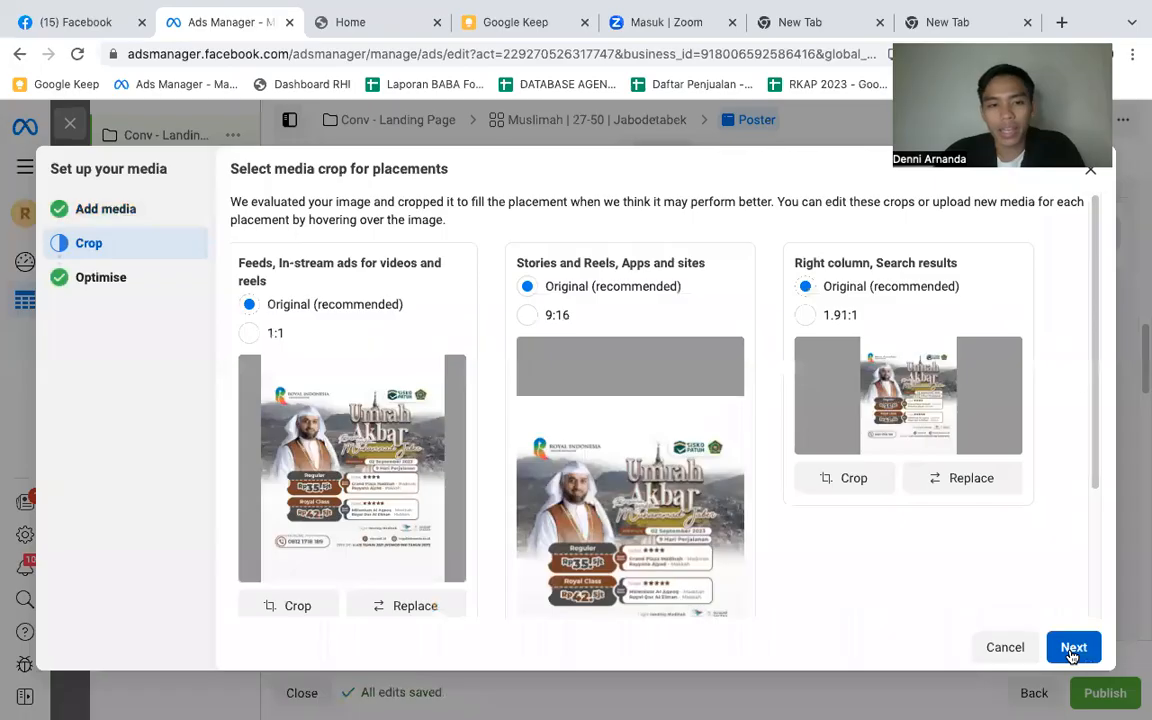
- Accept the original crops and all Advantage+ creative optimisations for the image, and dismiss the recommendations
{"action": "left_click", "coordinate": [1072, 649]}
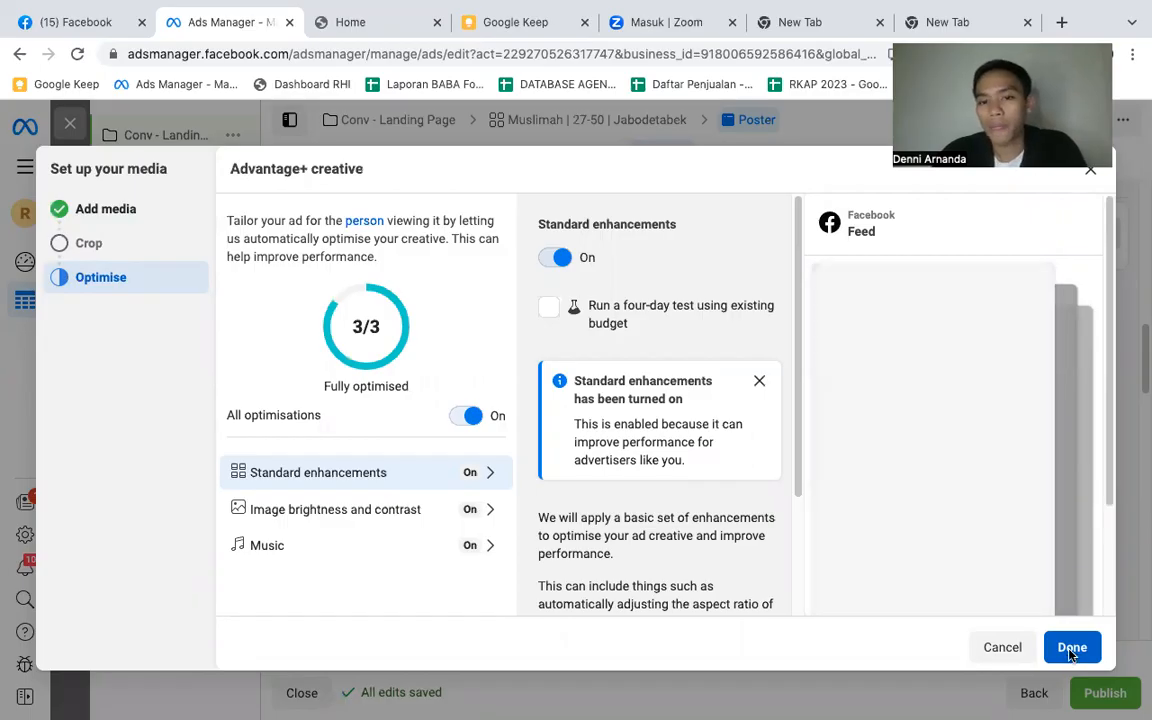
{"action": "left_click", "coordinate": [1071, 648]}
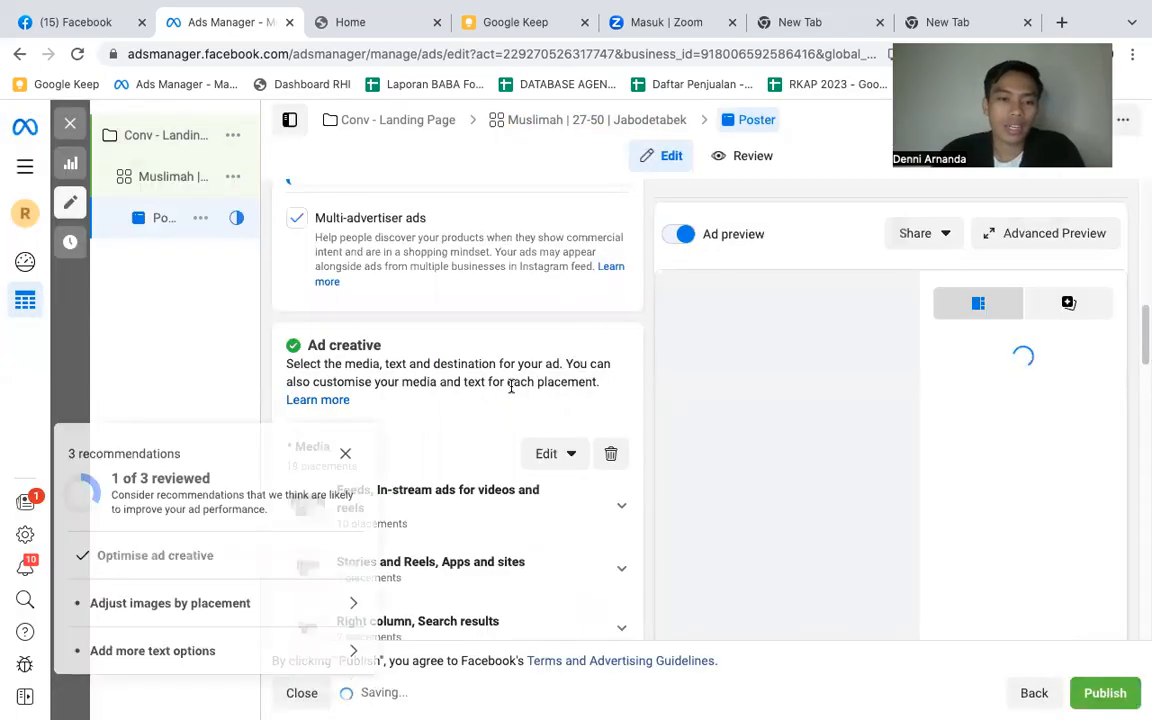
{"action": "scroll", "coordinate": [375, 363], "scroll_direction": "down", "scroll_amount": 1}
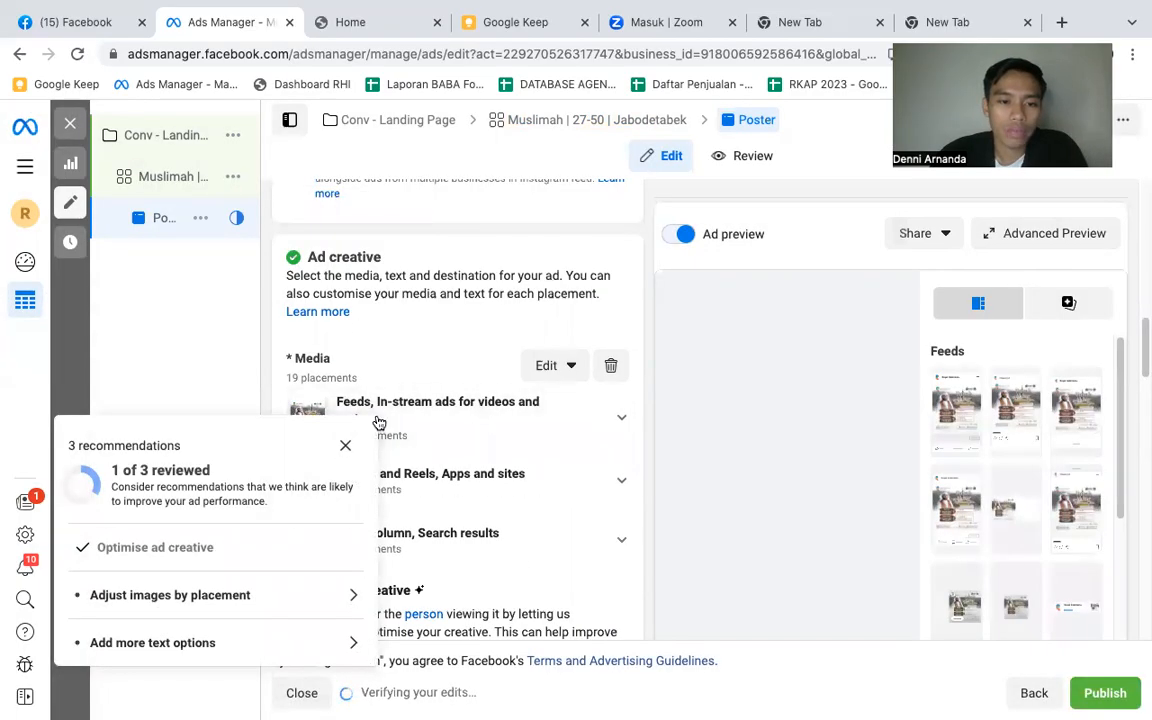
{"action": "left_click", "coordinate": [346, 448]}
- Paste the copied umrah package promotion as the ad's primary text
{"action": "scroll", "coordinate": [437, 437], "scroll_direction": "down", "scroll_amount": 2}
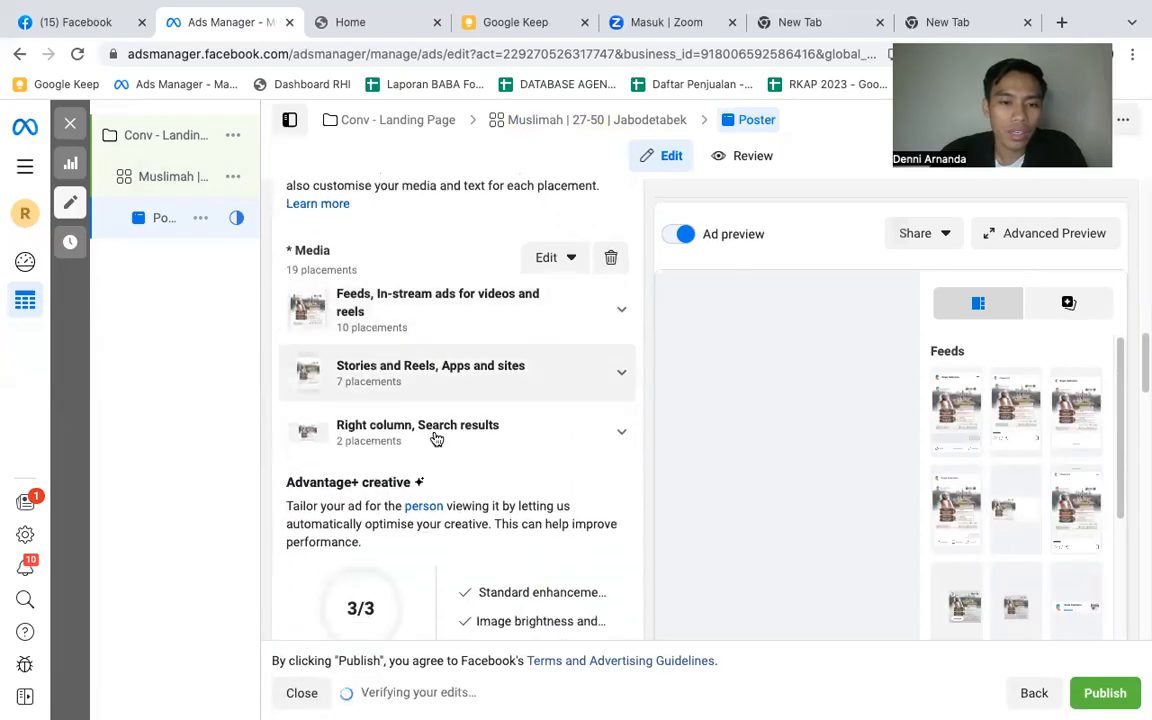
{"action": "scroll", "coordinate": [437, 435], "scroll_direction": "down", "scroll_amount": 3}
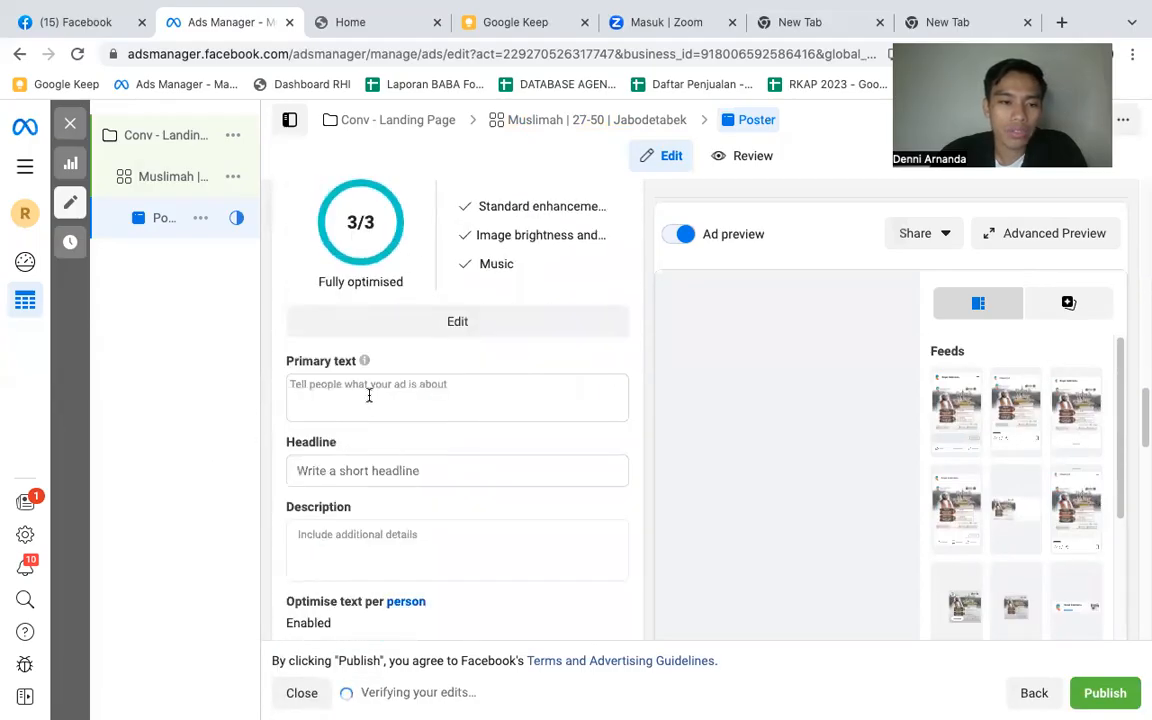
{"action": "left_click", "coordinate": [369, 395]}
{"action": "key", "text": "ctrl+v"}
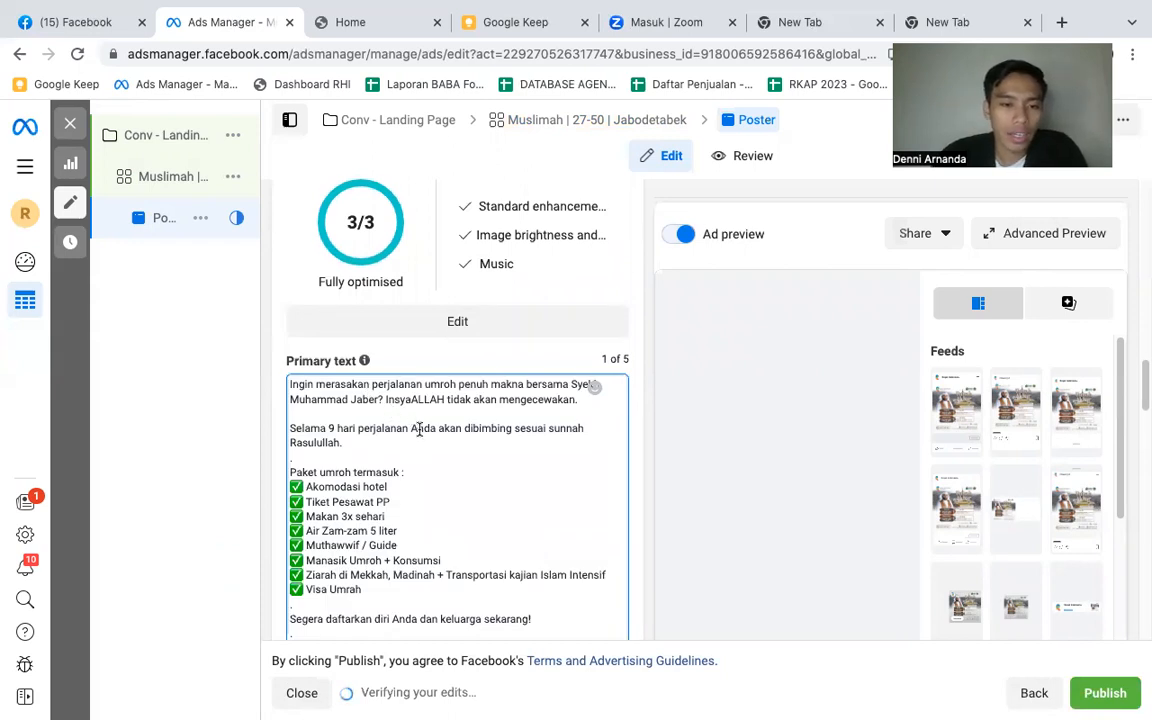
- Enter "Umrah Penuh Makna >>" as the ad's headline
{"action": "scroll", "coordinate": [450, 456], "scroll_direction": "down", "scroll_amount": 1}
{"action": "scroll", "coordinate": [464, 455], "scroll_direction": "down", "scroll_amount": 4}
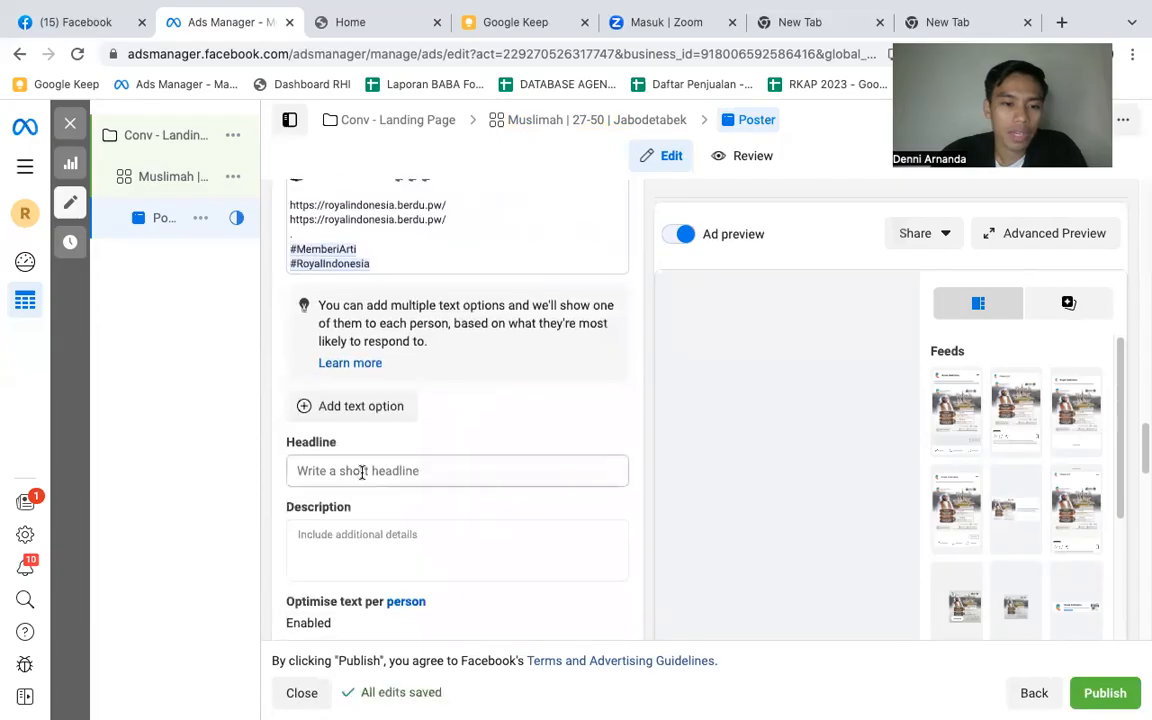
{"action": "left_click", "coordinate": [367, 464]}
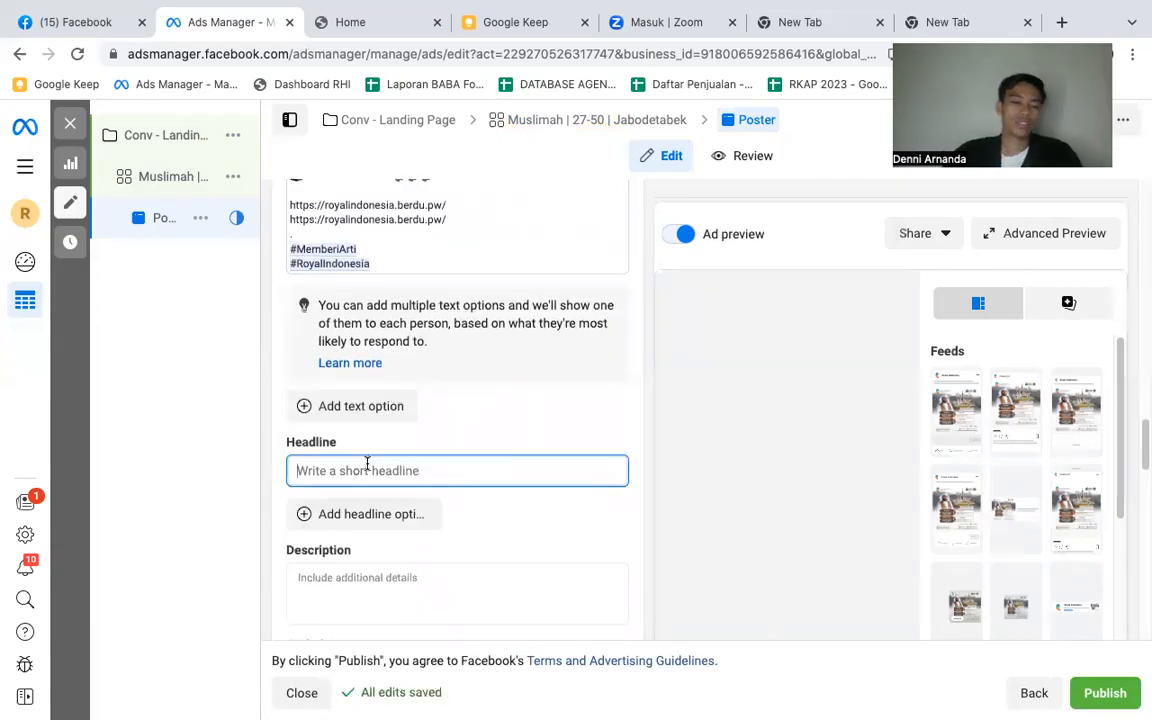
{"action": "type", "text": "Umr"}
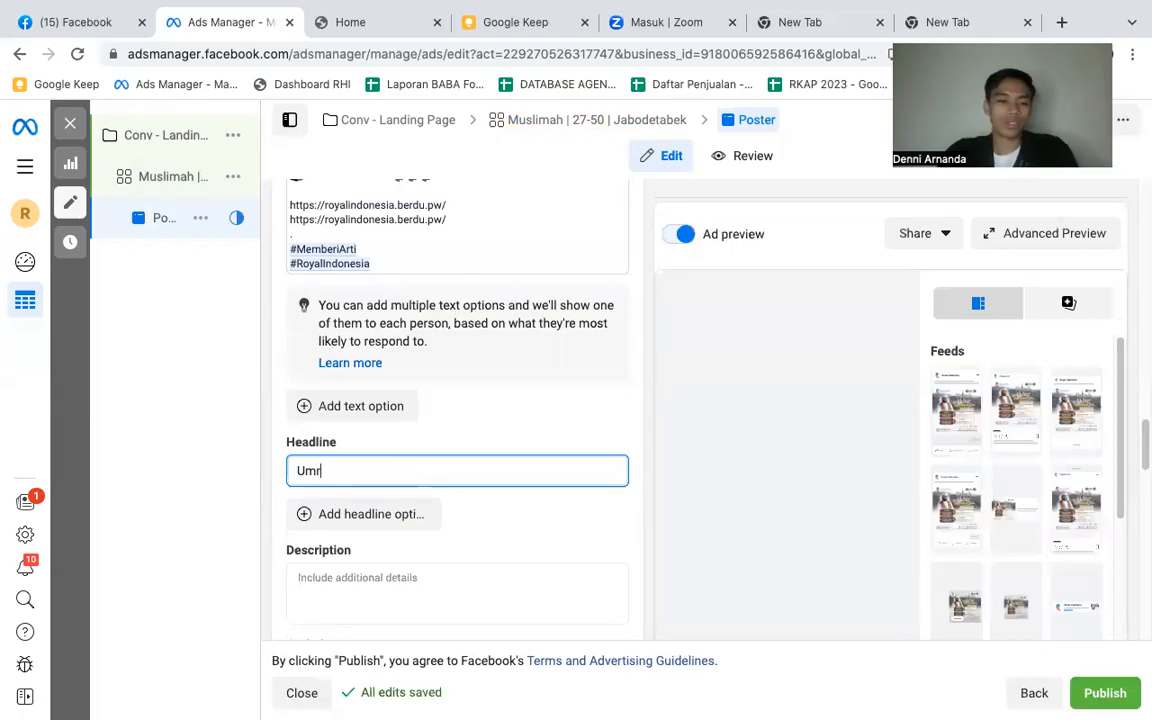
{"action": "type", "text": "ah Penuh"}
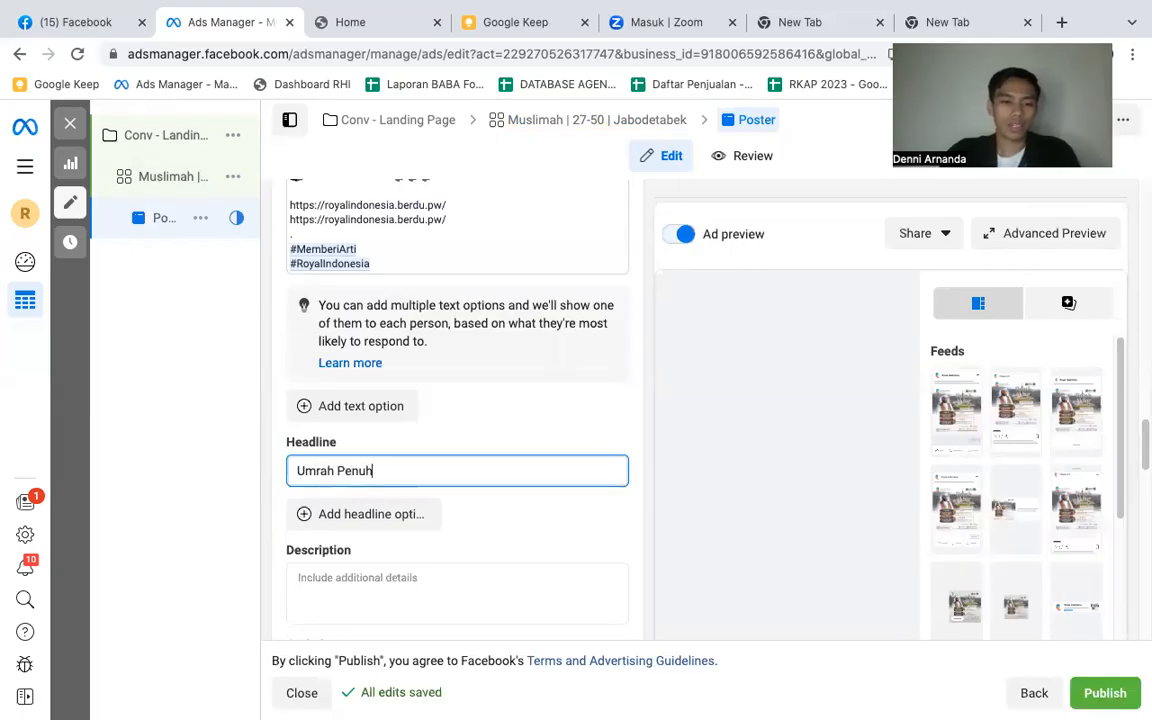
{"action": "type", "text": " Makna "}
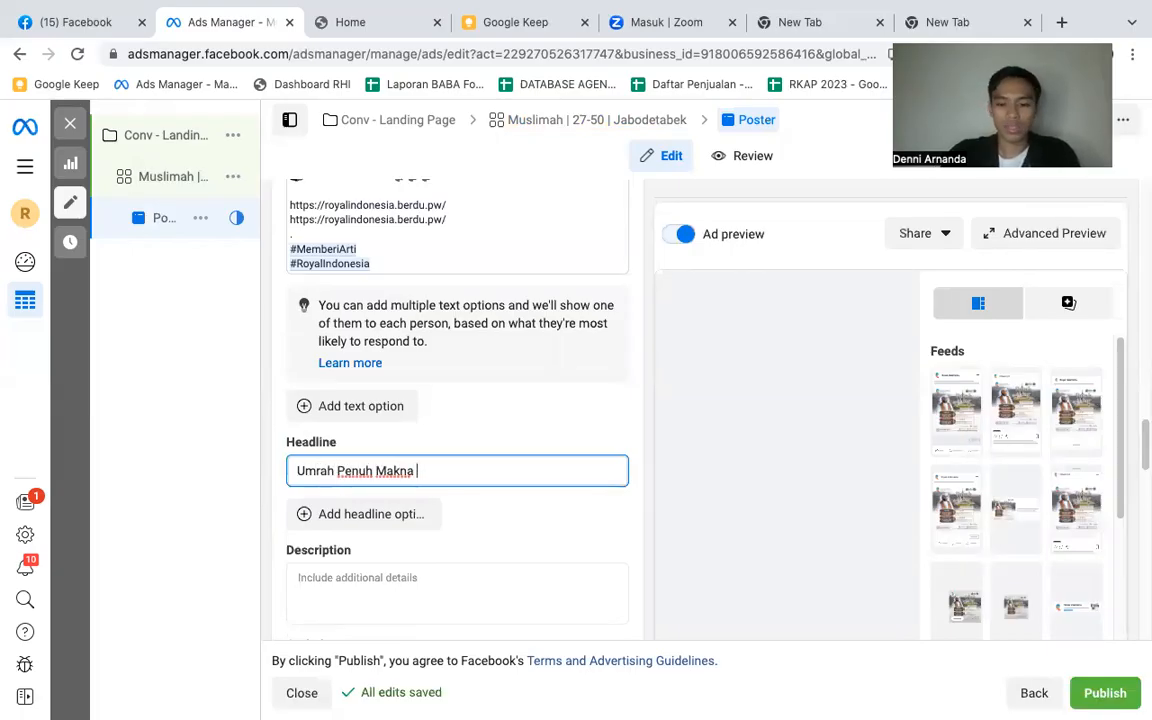
{"action": "type", "text": ">>"}
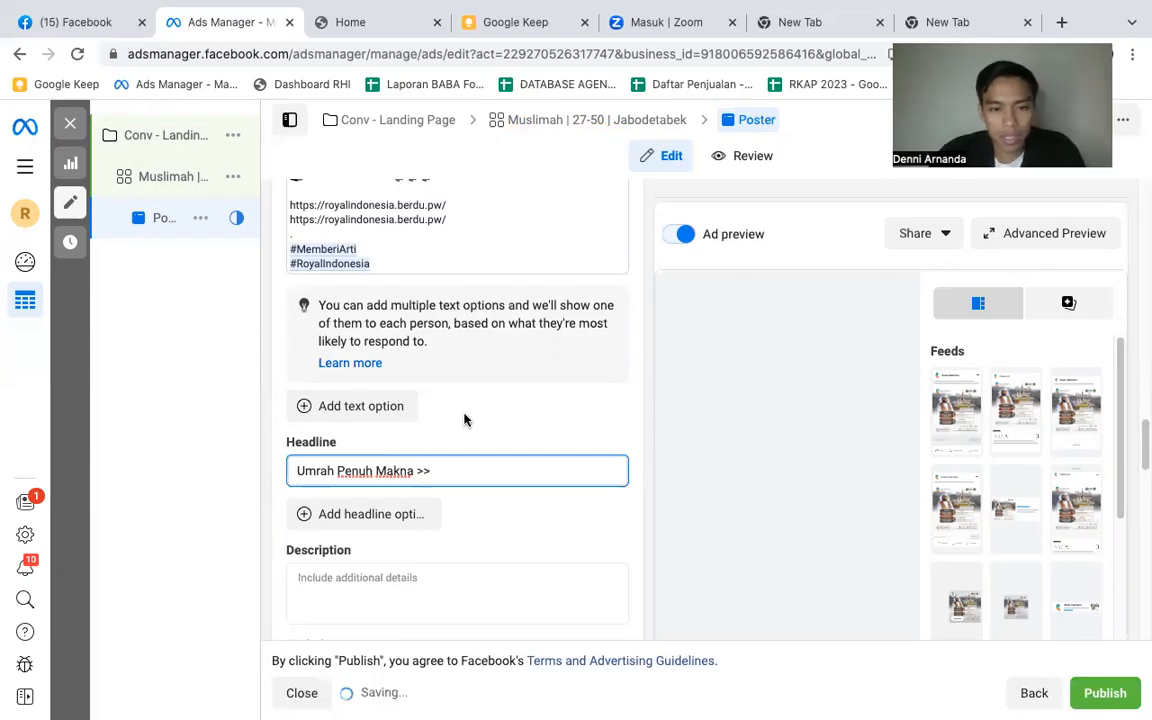
- Browse the call-to-action options and choose Learn more for the ad
{"action": "scroll", "coordinate": [512, 400], "scroll_direction": "down", "scroll_amount": 2}
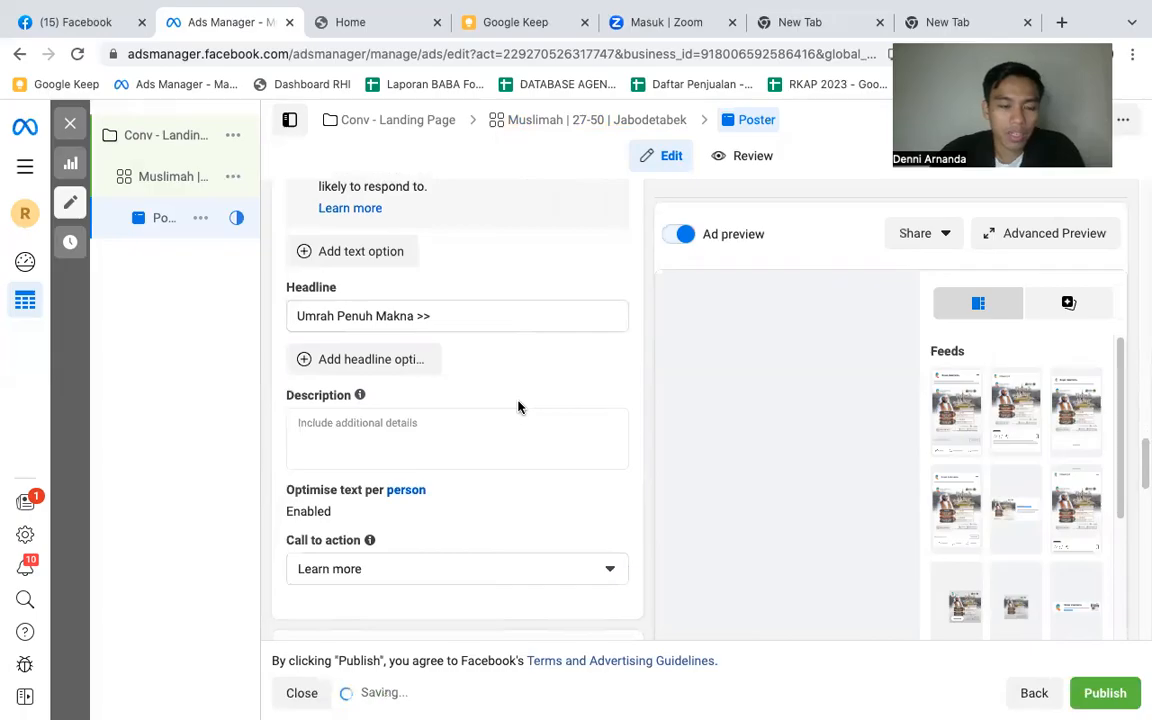
{"action": "scroll", "coordinate": [515, 402], "scroll_direction": "down", "scroll_amount": 3}
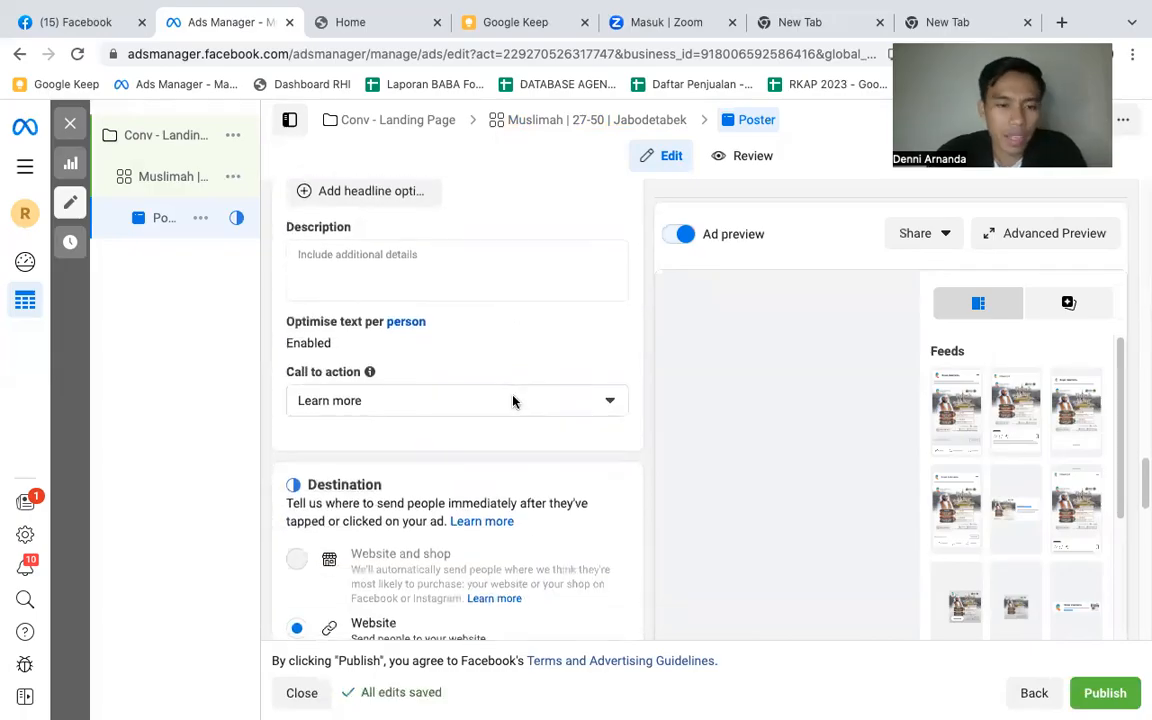
{"action": "left_click", "coordinate": [511, 399]}
{"action": "scroll", "coordinate": [506, 465], "scroll_direction": "down", "scroll_amount": 3}
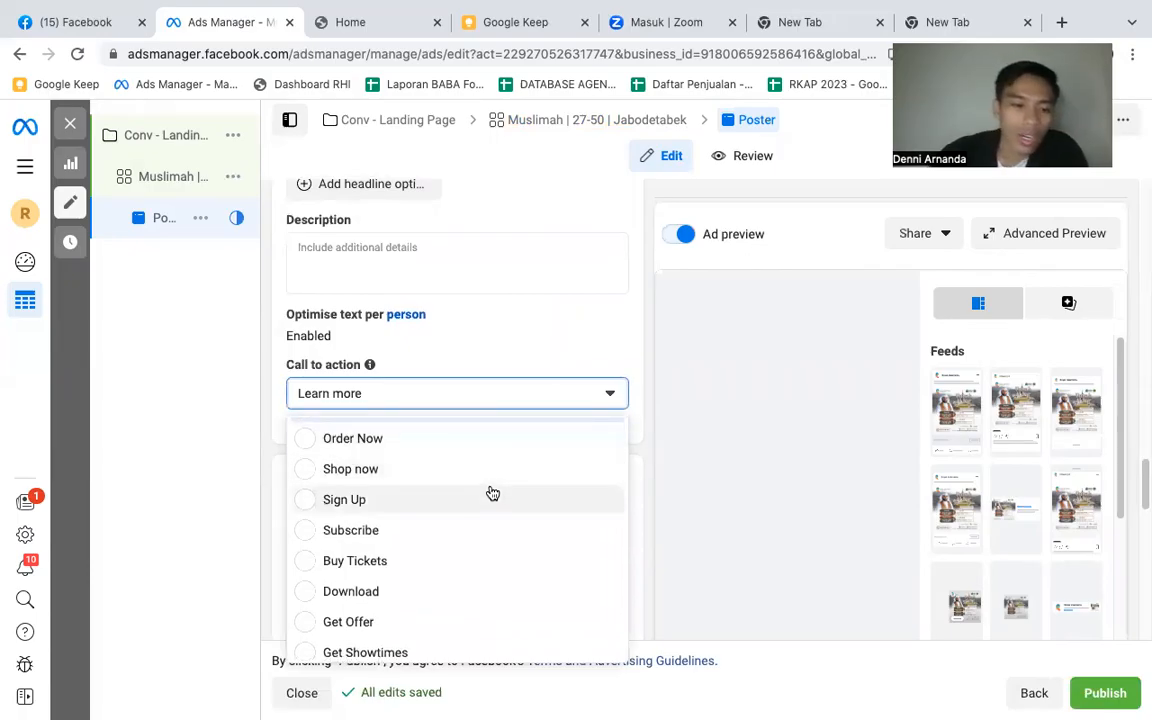
{"action": "scroll", "coordinate": [492, 493], "scroll_direction": "up", "scroll_amount": 3}
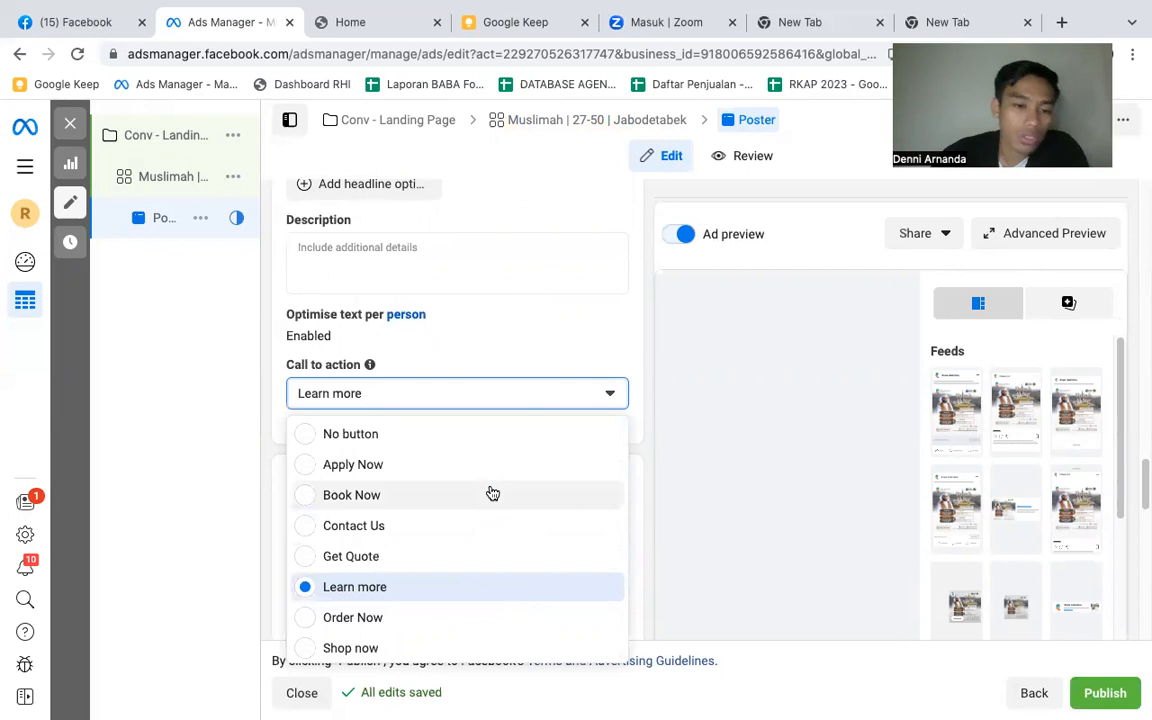
{"action": "left_click", "coordinate": [424, 590]}
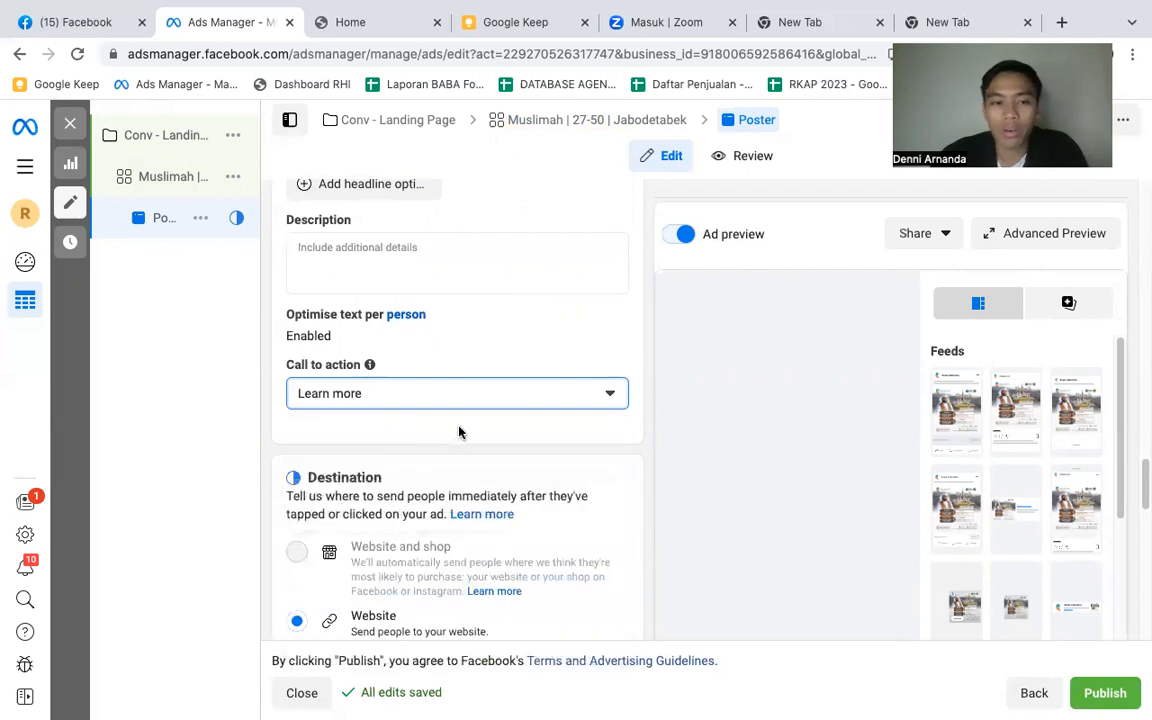
{"action": "scroll", "coordinate": [459, 432], "scroll_direction": "down", "scroll_amount": 5}
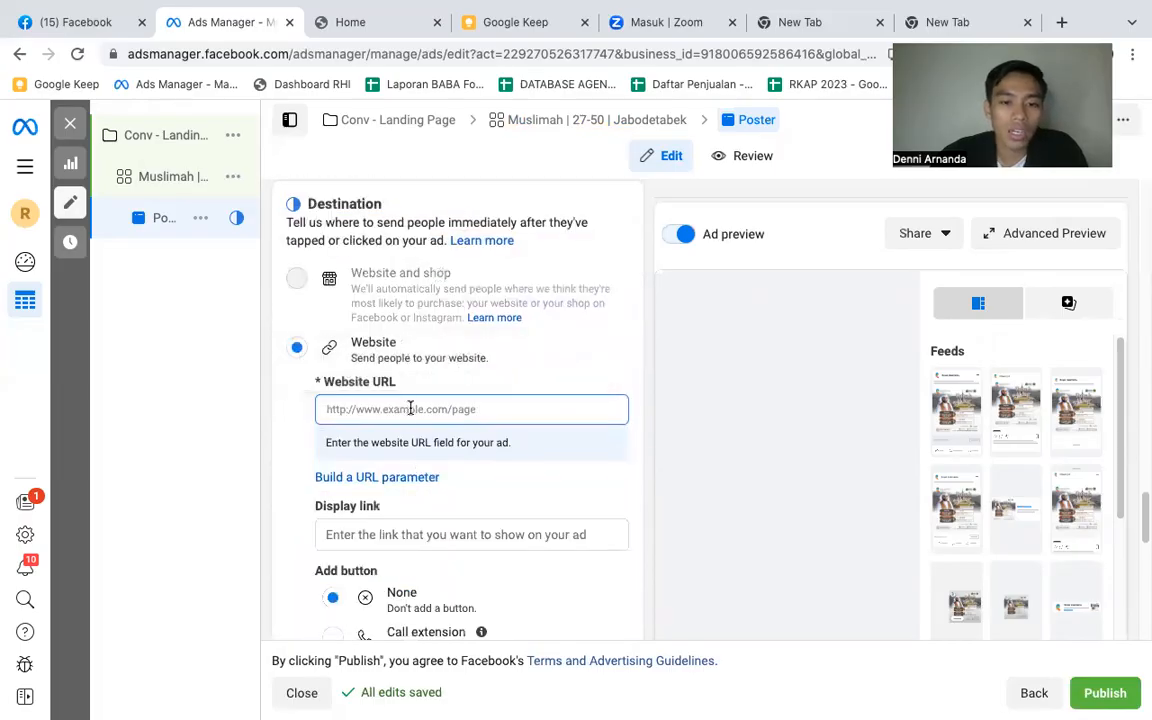
{"action": "left_click", "coordinate": [410, 408]}
{"action": "scroll", "coordinate": [455, 362], "scroll_direction": "up", "scroll_amount": 6}
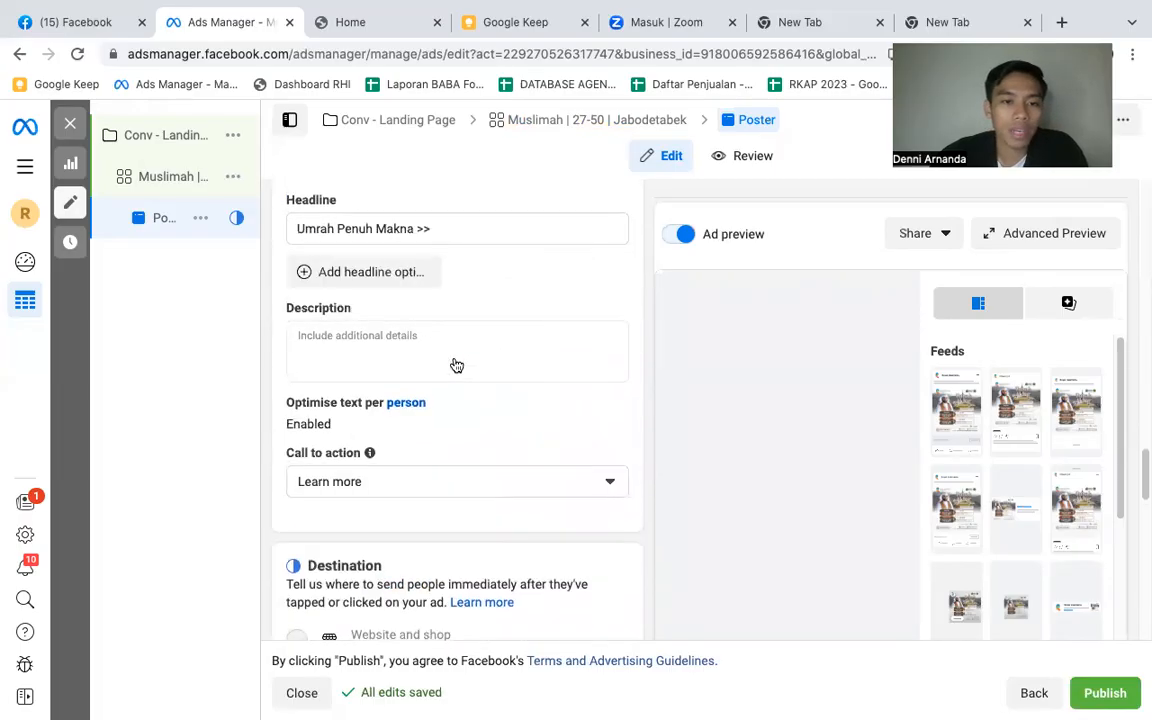
{"action": "scroll", "coordinate": [456, 365], "scroll_direction": "up", "scroll_amount": 3}
{"action": "left_click_drag", "start_coordinate": [460, 302], "coordinate": [284, 301]}
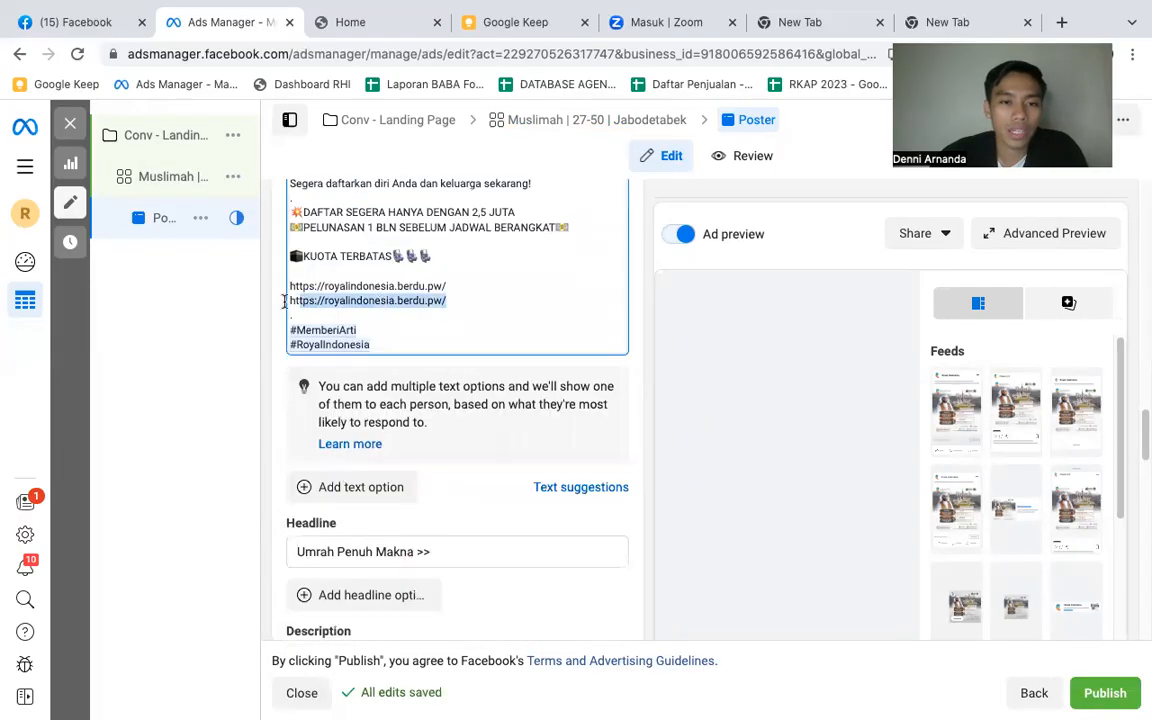
{"action": "scroll", "coordinate": [437, 437], "scroll_direction": "down", "scroll_amount": 5}
{"action": "scroll", "coordinate": [447, 452], "scroll_direction": "down", "scroll_amount": 6}
{"action": "left_click", "coordinate": [418, 421]}
{"action": "type", "text": "https://royalindonesia.berdu.pw/"}
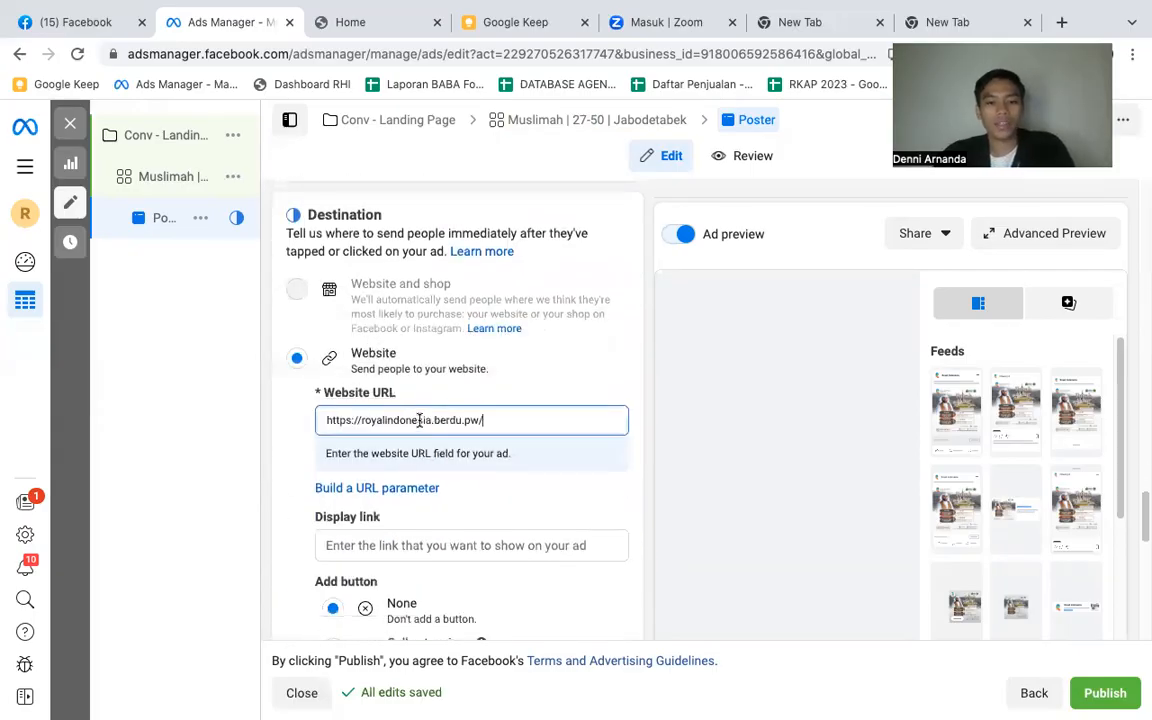
{"action": "left_click", "coordinate": [528, 375]}
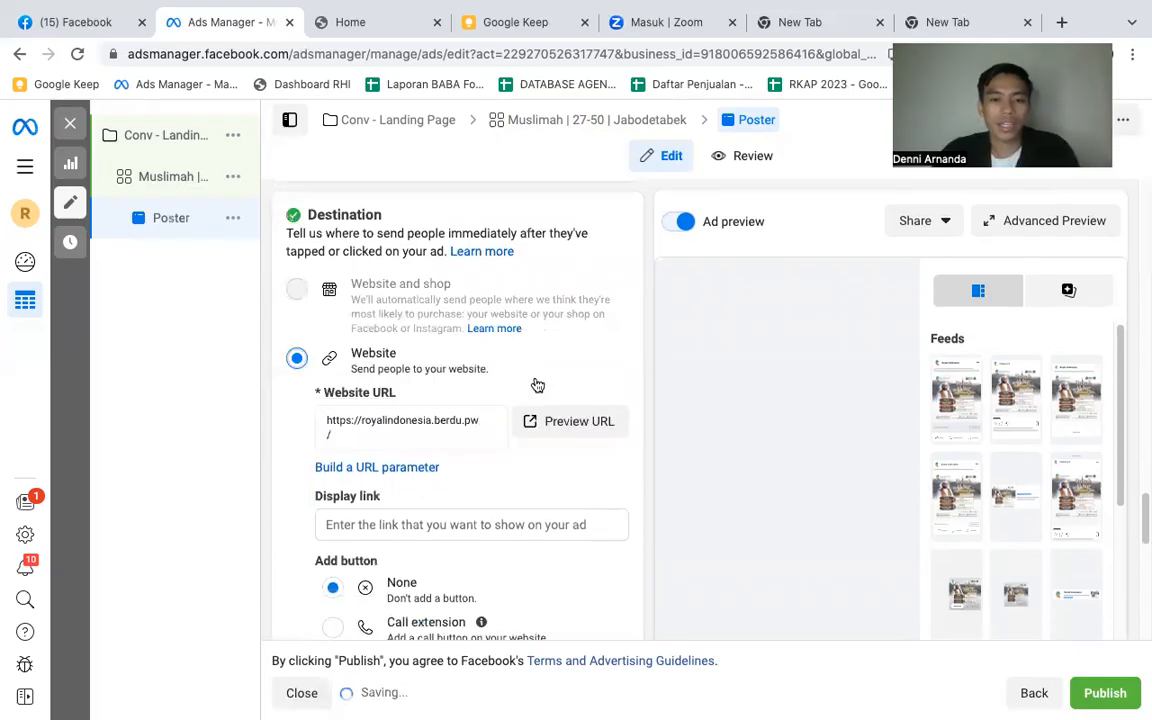
- Preview the website URL to check the landing page's content, and return to the ad editor in Ads Manager
{"action": "left_click", "coordinate": [571, 423]}
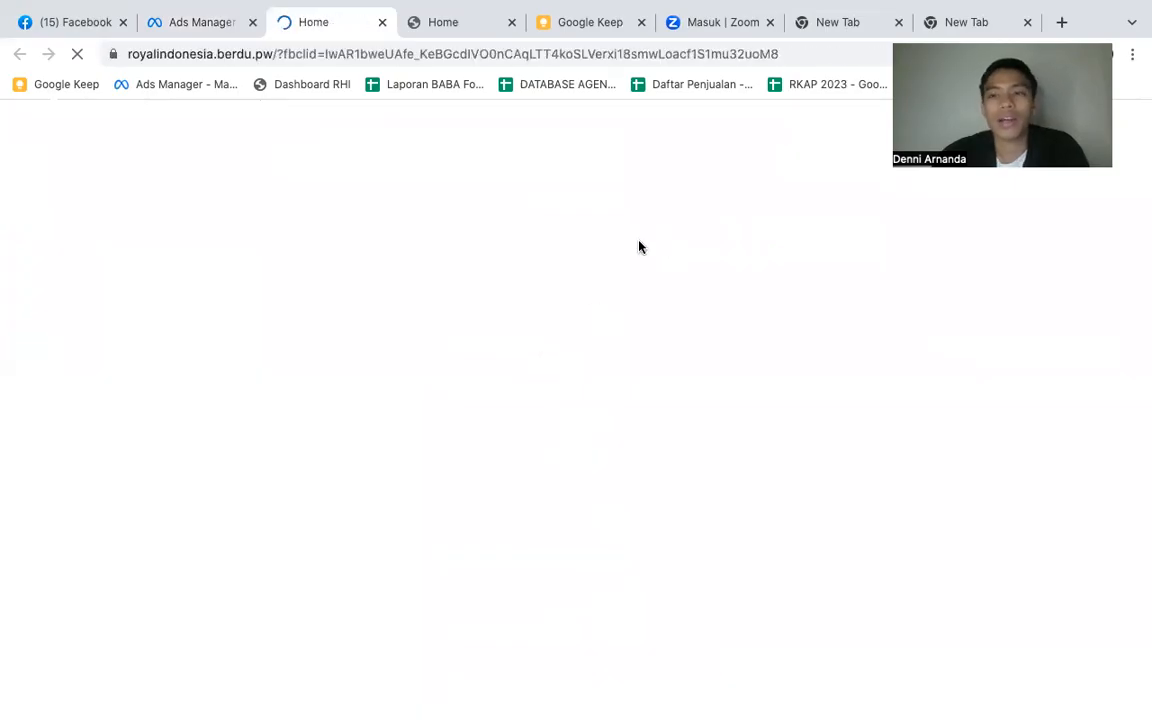
{"action": "scroll", "coordinate": [640, 241], "scroll_direction": "down", "scroll_amount": 2}
{"action": "scroll", "coordinate": [640, 241], "scroll_direction": "down", "scroll_amount": 6}
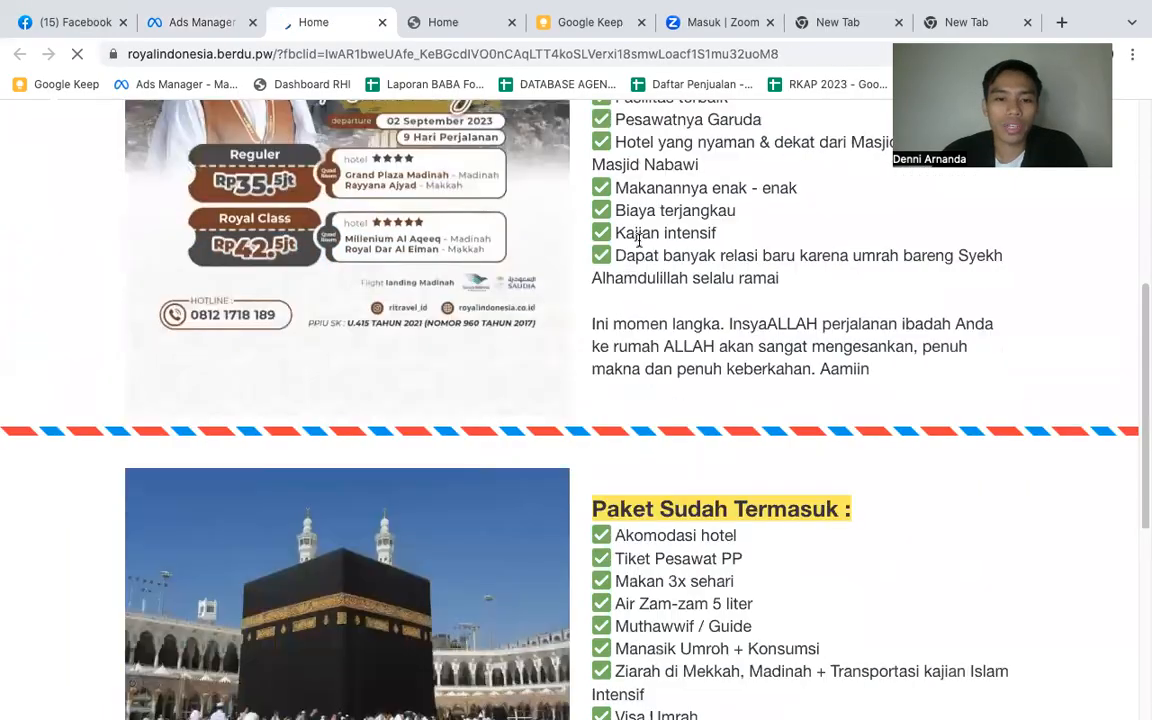
{"action": "scroll", "coordinate": [640, 245], "scroll_direction": "up", "scroll_amount": 4}
{"action": "scroll", "coordinate": [640, 245], "scroll_direction": "up", "scroll_amount": 4}
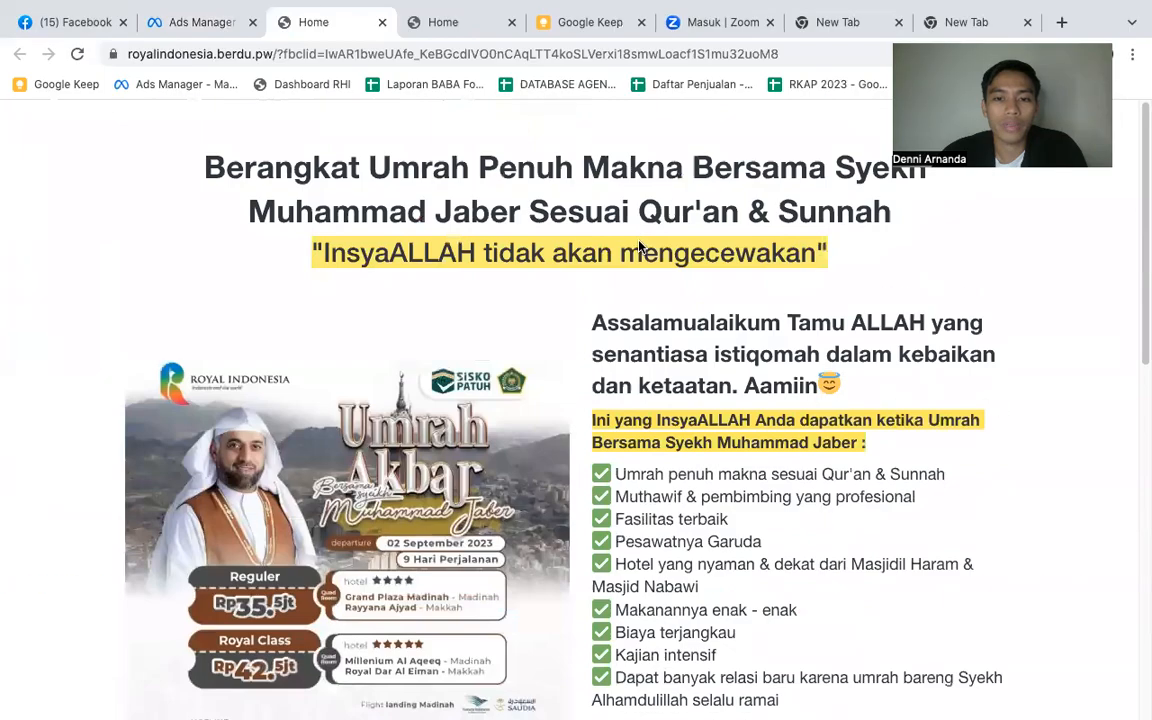
{"action": "left_click", "coordinate": [204, 24]}
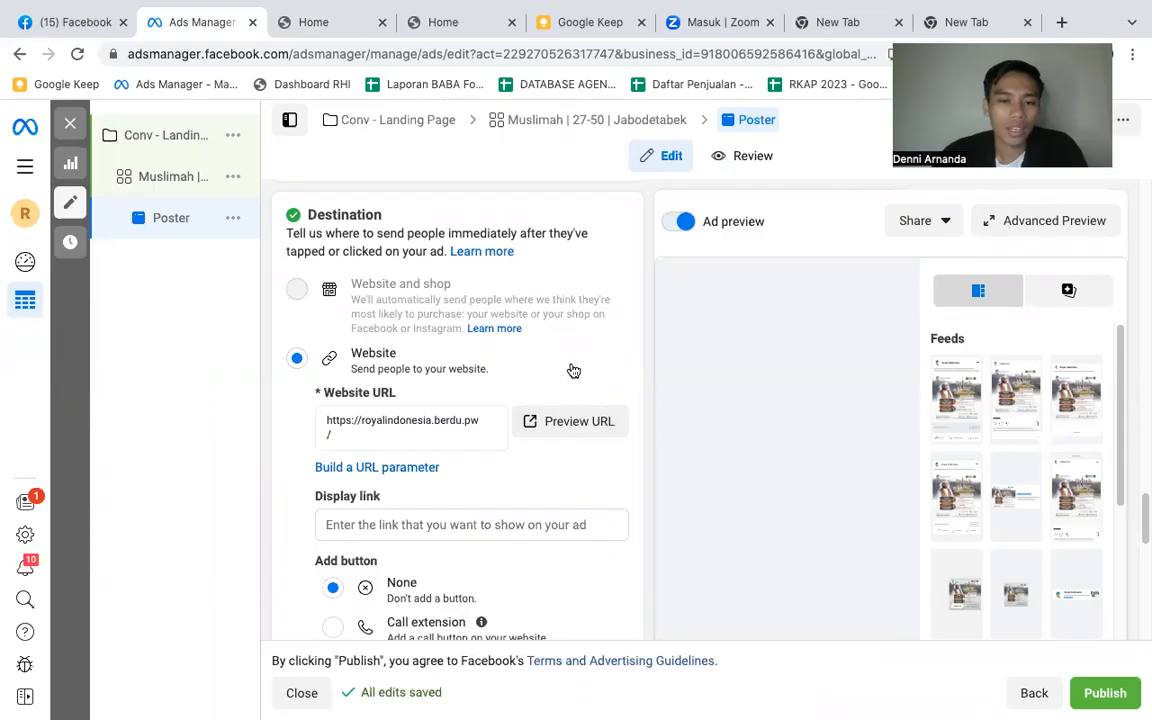
{"action": "scroll", "coordinate": [573, 371], "scroll_direction": "down", "scroll_amount": 2}
{"action": "left_click", "coordinate": [401, 399]}
{"action": "type", "text": "https://royalindonesia.berdu.pw/"}
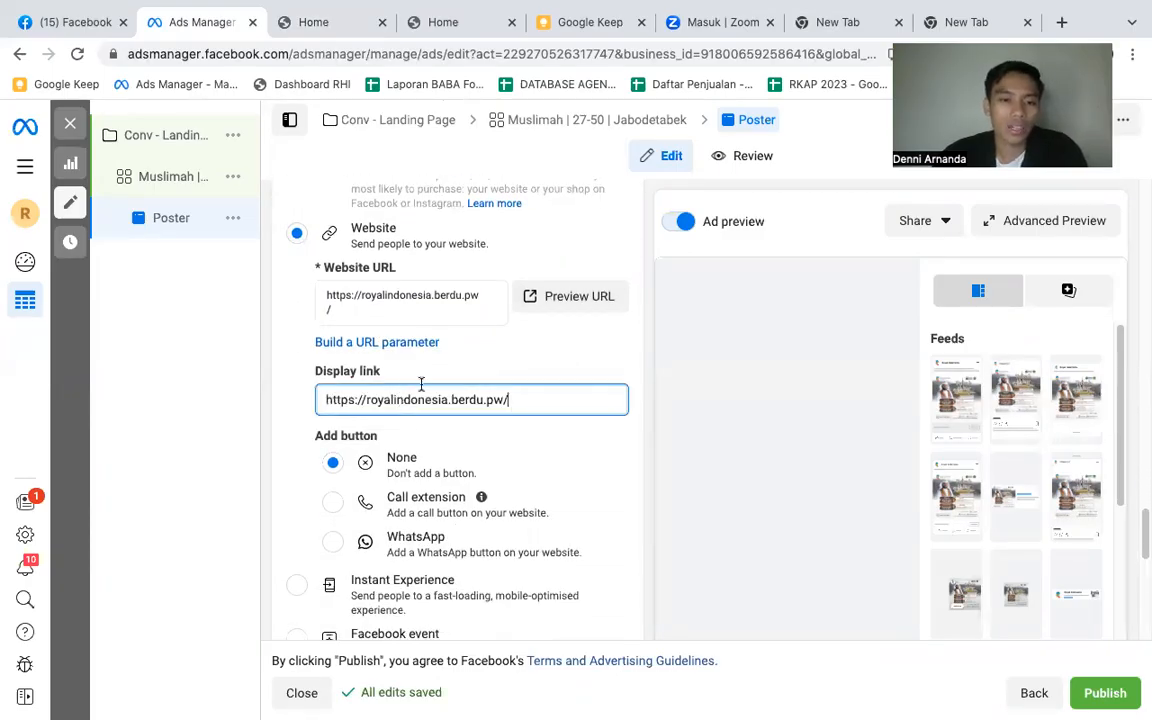
{"action": "left_click", "coordinate": [555, 425]}
- Review the ad's button, language and tracking settings, and recheck its headline, primary text and media
{"action": "scroll", "coordinate": [556, 425], "scroll_direction": "down", "scroll_amount": 1}
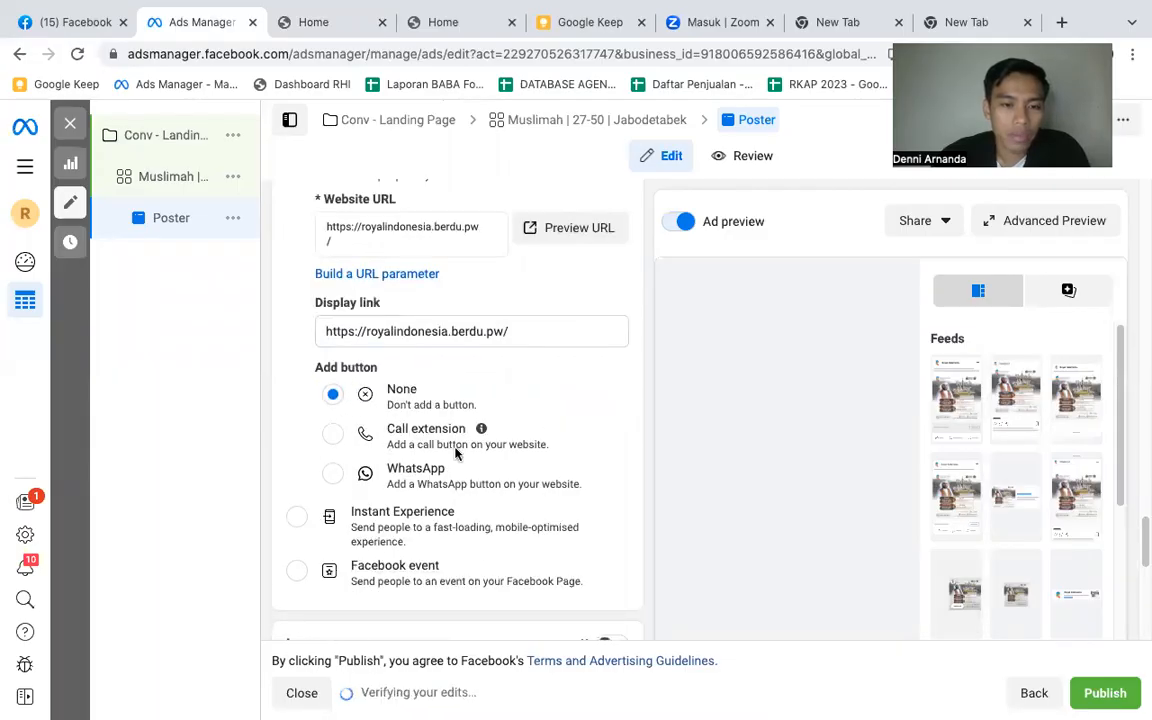
{"action": "scroll", "coordinate": [456, 441], "scroll_direction": "down", "scroll_amount": 1}
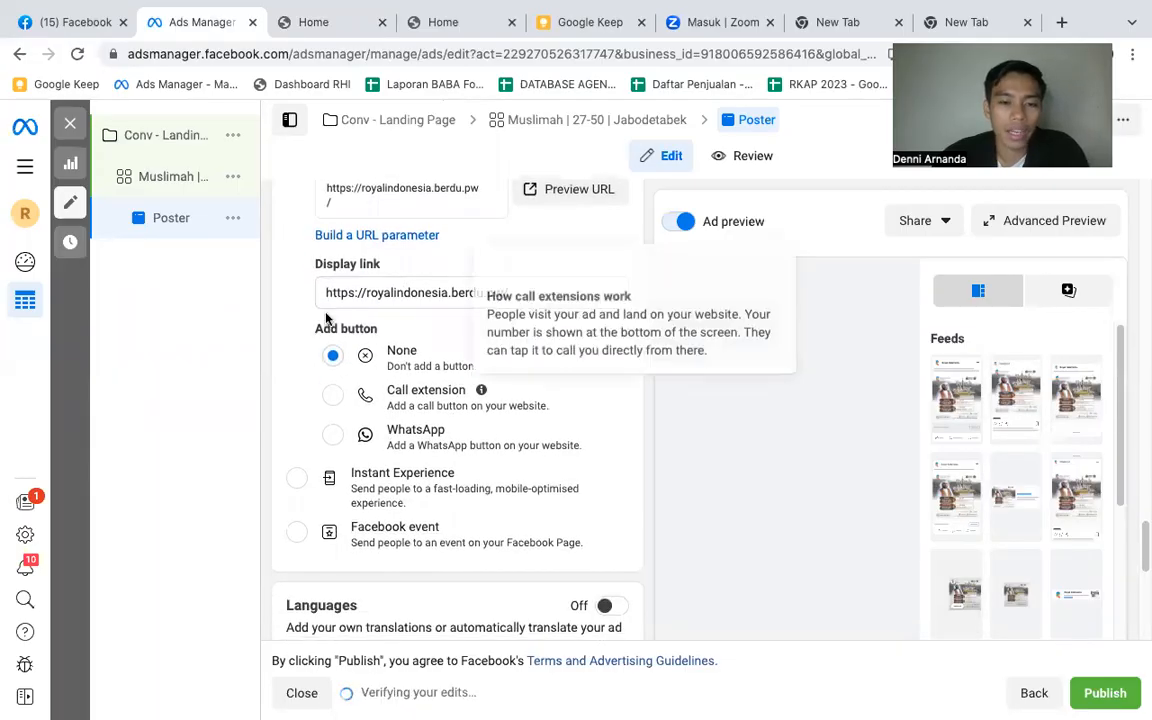
{"action": "scroll", "coordinate": [481, 368], "scroll_direction": "down", "scroll_amount": 3}
{"action": "scroll", "coordinate": [436, 387], "scroll_direction": "down", "scroll_amount": 2}
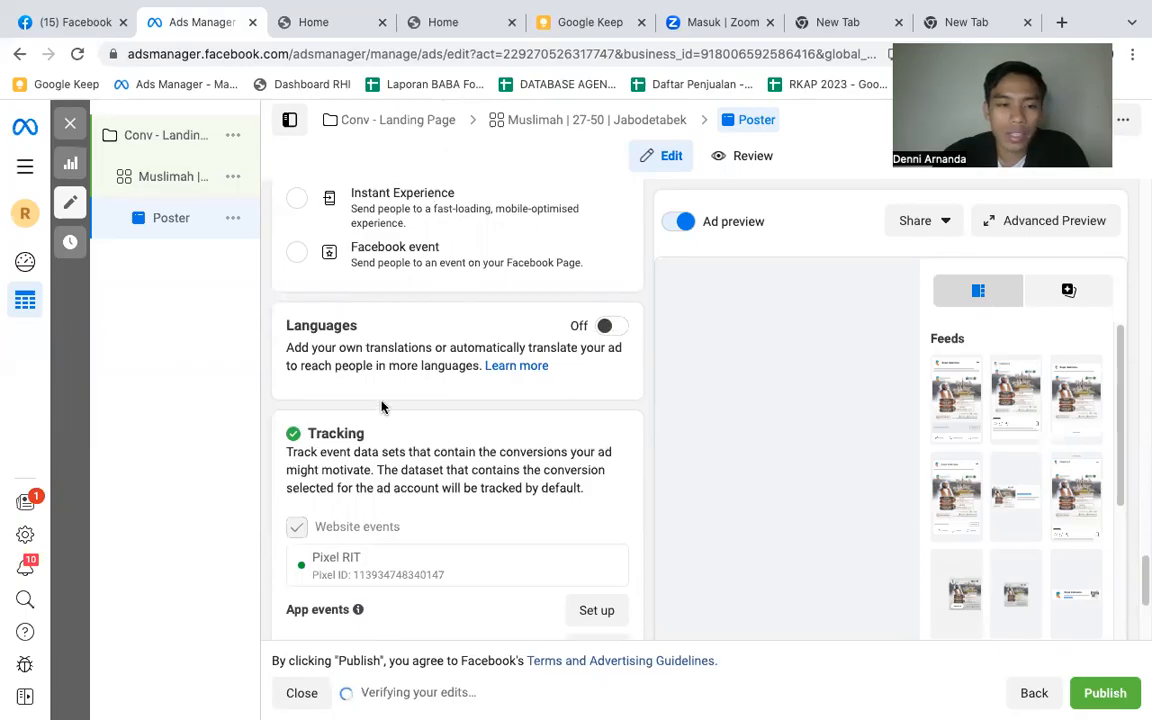
{"action": "scroll", "coordinate": [385, 410], "scroll_direction": "down", "scroll_amount": 3}
{"action": "scroll", "coordinate": [399, 408], "scroll_direction": "down", "scroll_amount": 2}
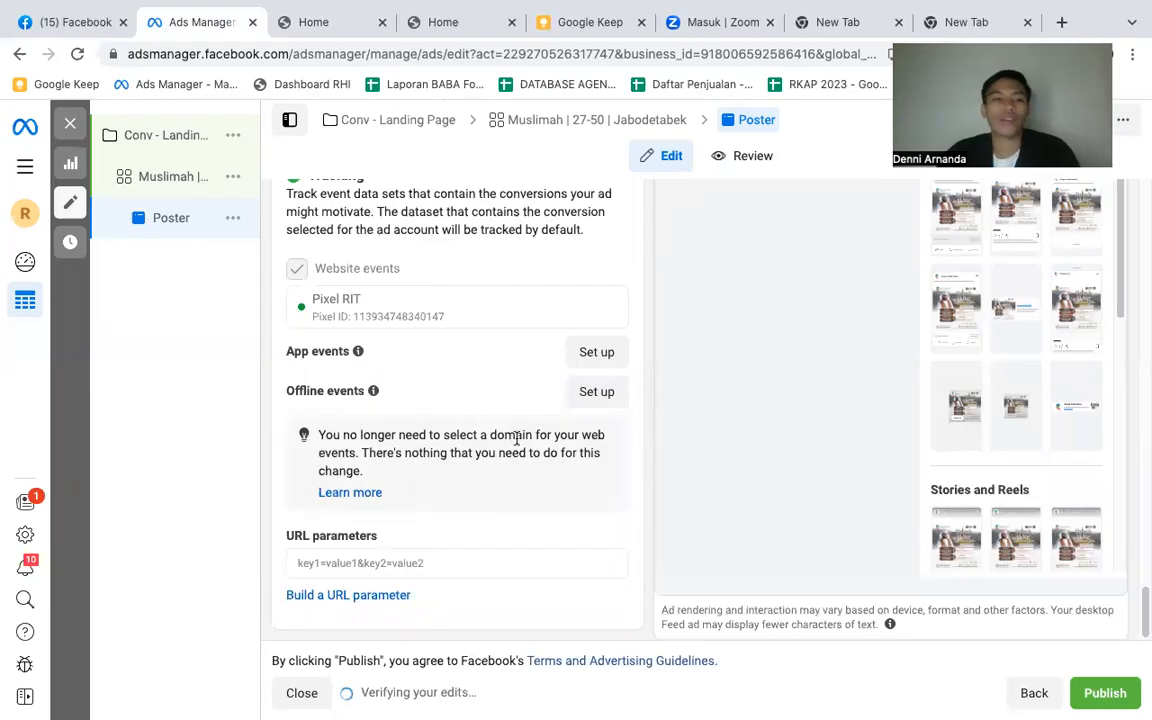
{"action": "scroll", "coordinate": [516, 440], "scroll_direction": "up", "scroll_amount": 5}
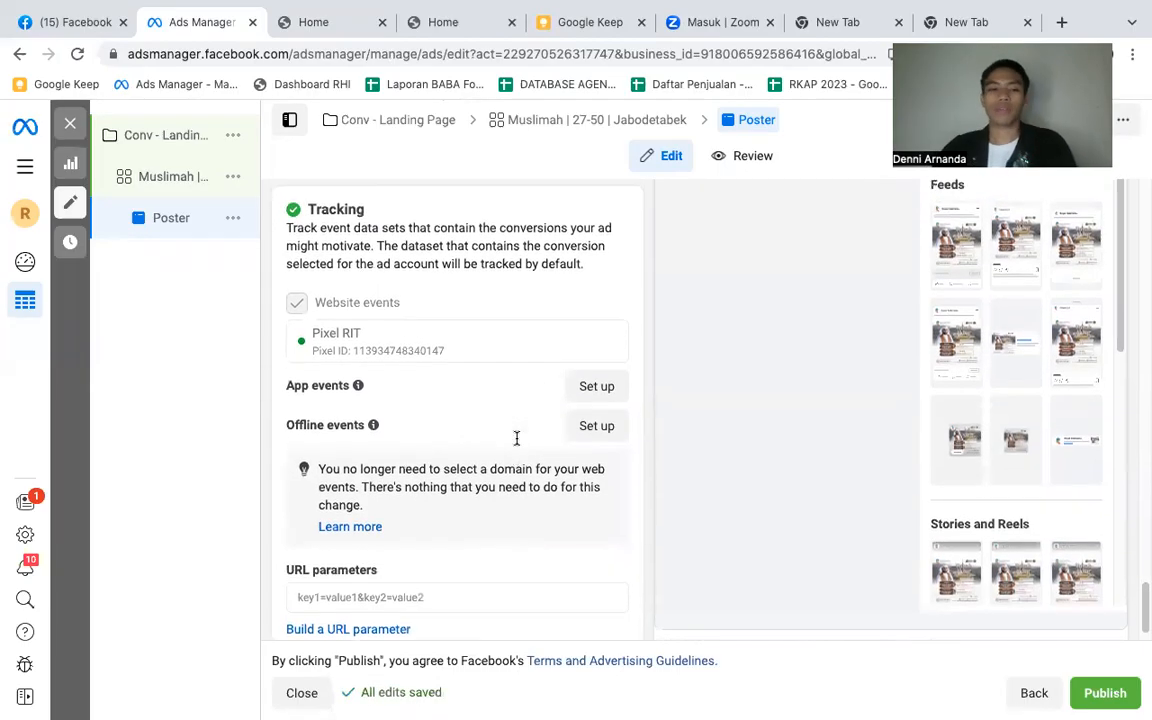
{"action": "scroll", "coordinate": [495, 453], "scroll_direction": "up", "scroll_amount": 15}
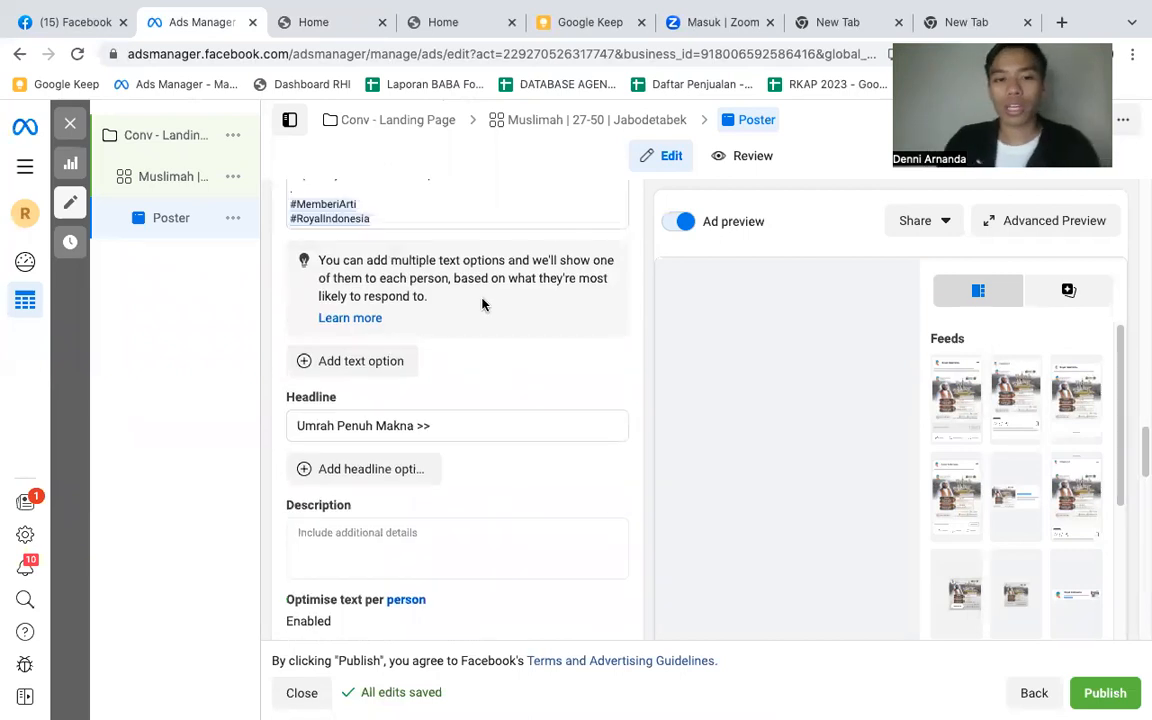
{"action": "scroll", "coordinate": [545, 413], "scroll_direction": "up", "scroll_amount": 5}
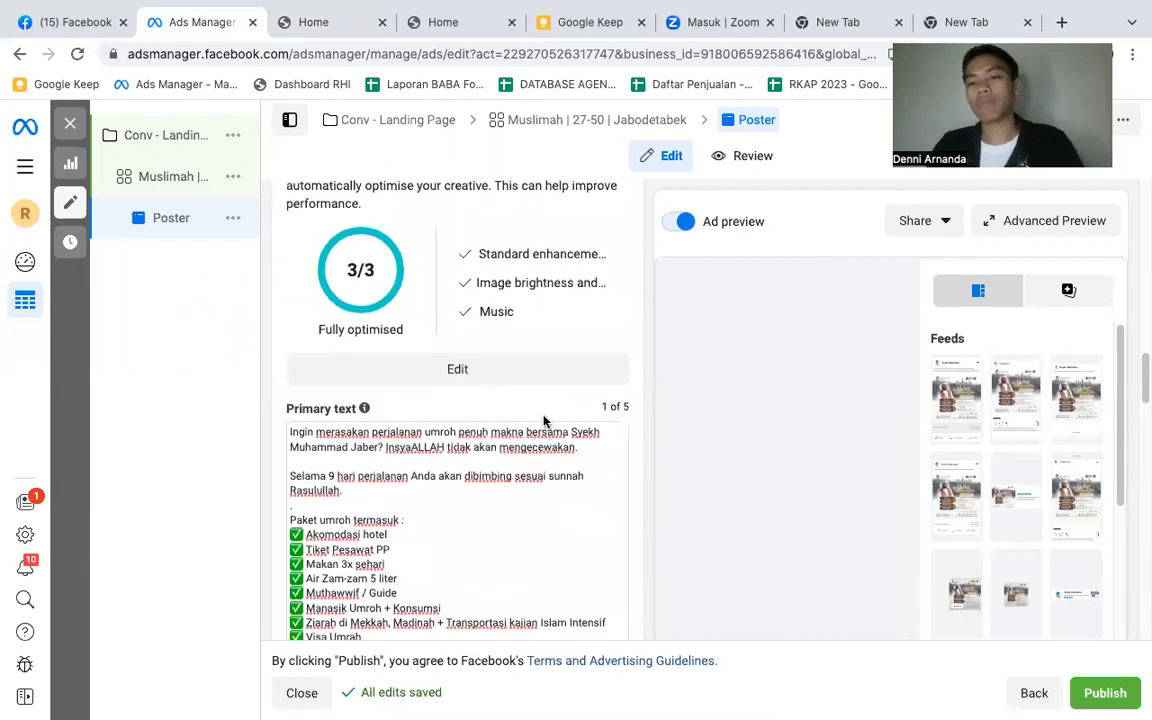
{"action": "scroll", "coordinate": [544, 421], "scroll_direction": "up", "scroll_amount": 2}
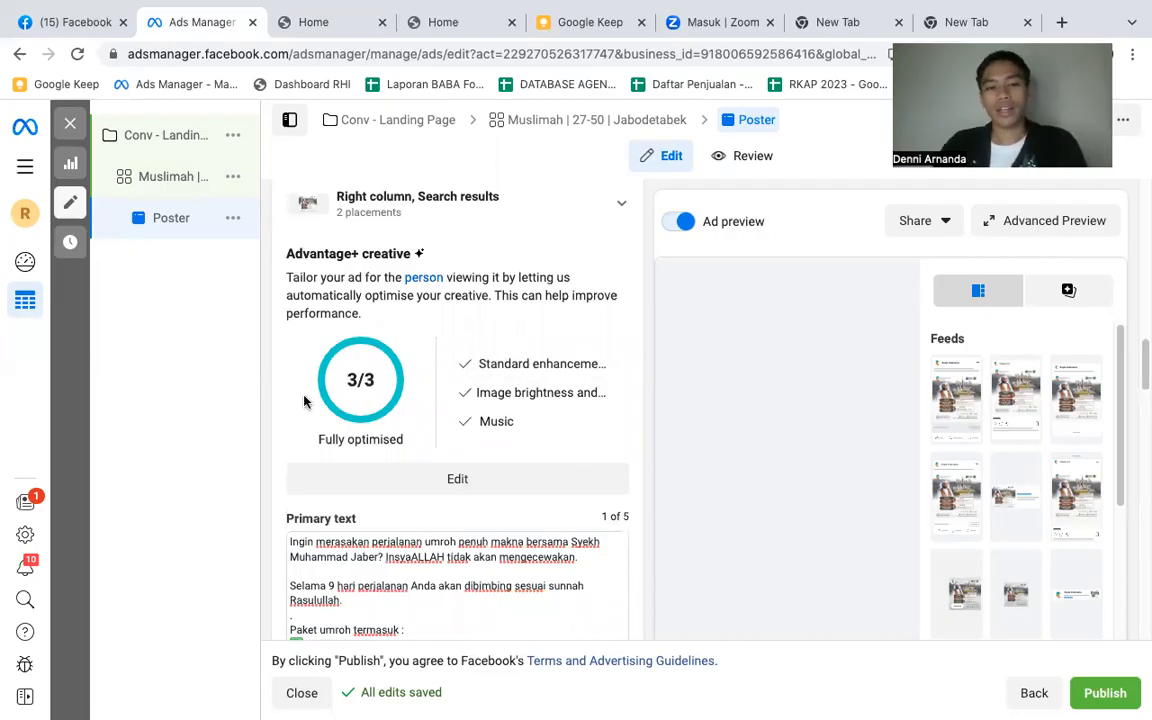
{"action": "scroll", "coordinate": [918, 424], "scroll_direction": "up", "scroll_amount": 1}
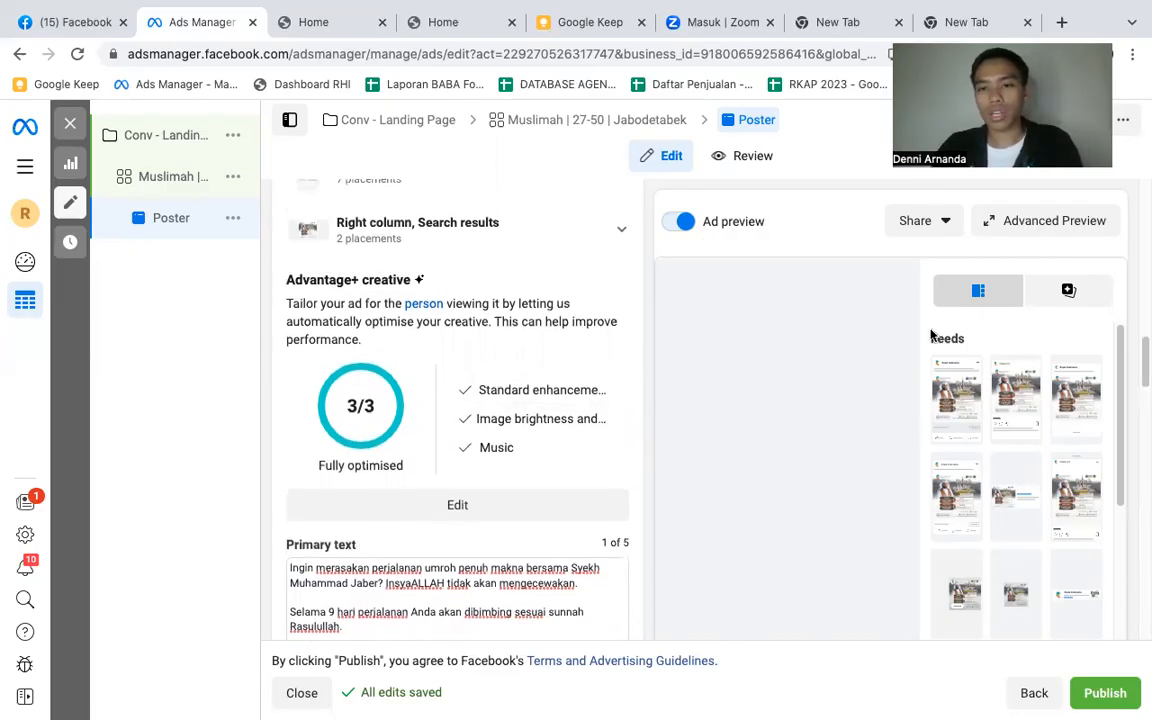
{"action": "scroll", "coordinate": [982, 356], "scroll_direction": "up", "scroll_amount": 3}
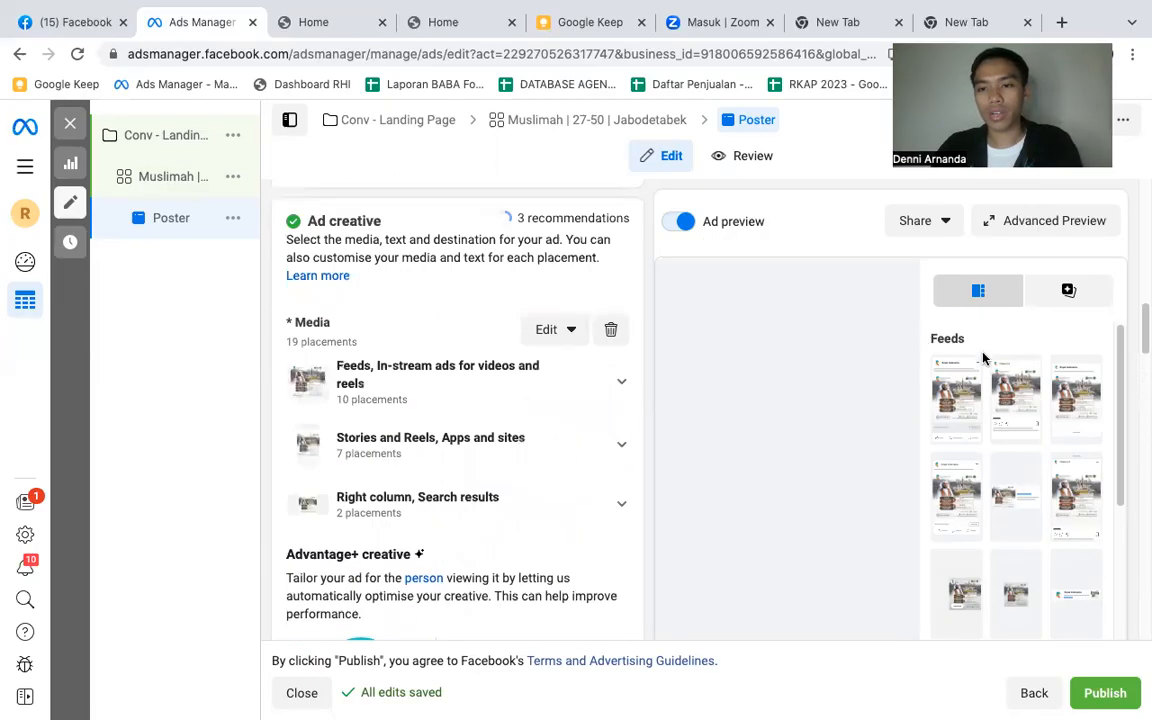
- Preview the Poster ad in the Facebook Feed, Instagram Feed and Facebook Marketplace placements
{"action": "left_click", "coordinate": [952, 401]}
{"action": "scroll", "coordinate": [760, 420], "scroll_direction": "down", "scroll_amount": 1}
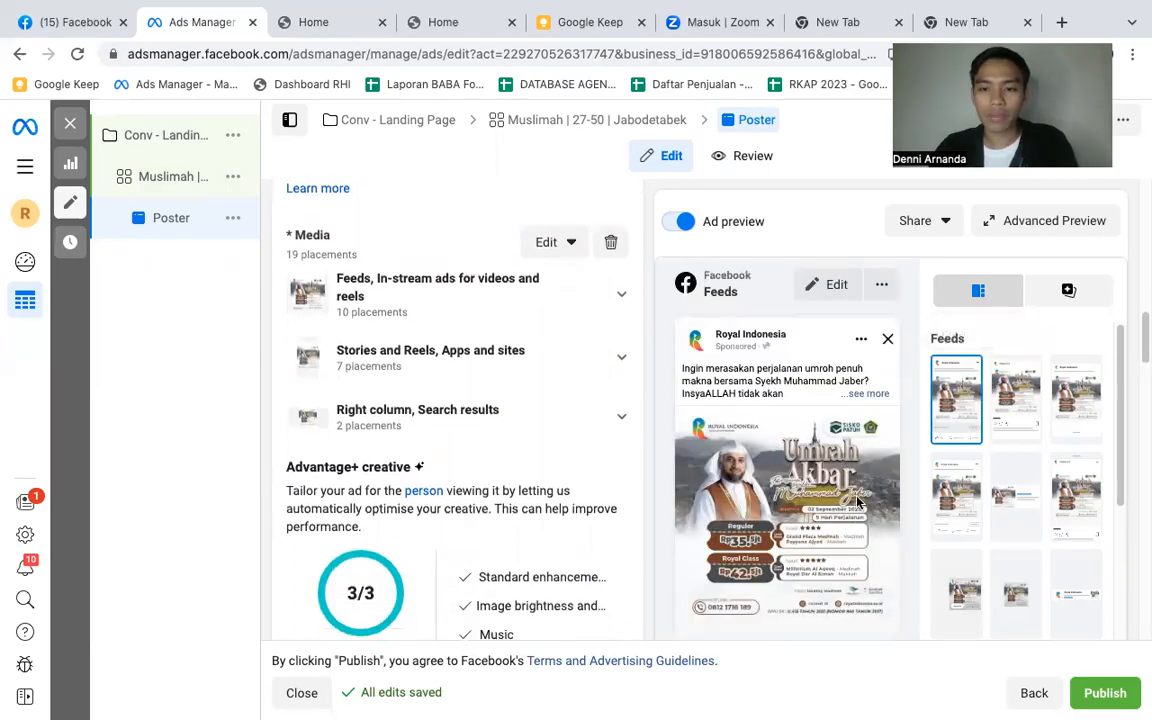
{"action": "scroll", "coordinate": [857, 500], "scroll_direction": "down", "scroll_amount": 1}
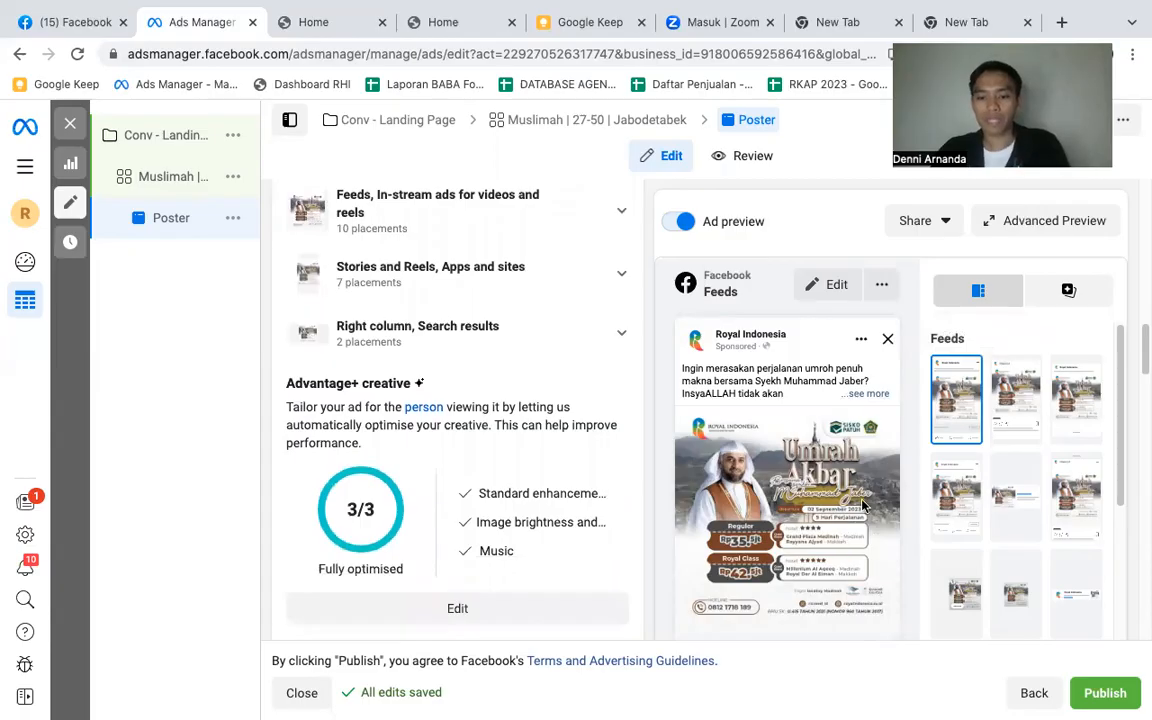
{"action": "left_click", "coordinate": [1015, 395]}
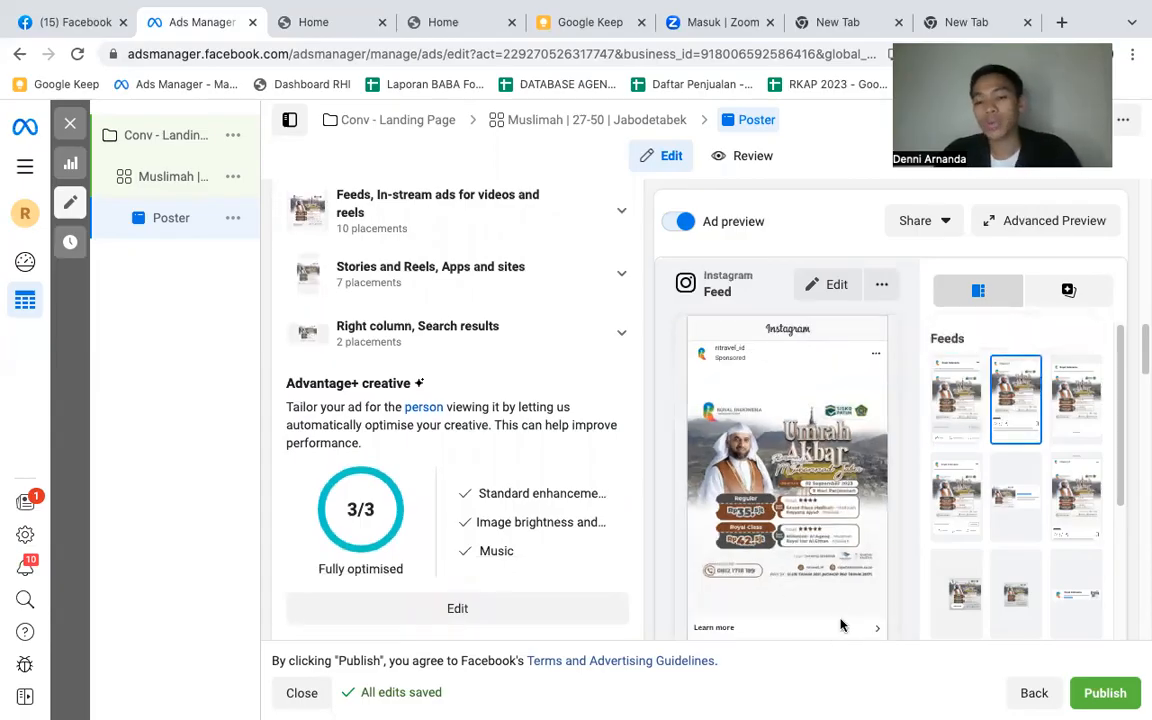
{"action": "left_click", "coordinate": [1068, 423]}
{"action": "scroll", "coordinate": [808, 512], "scroll_direction": "down", "scroll_amount": 1}
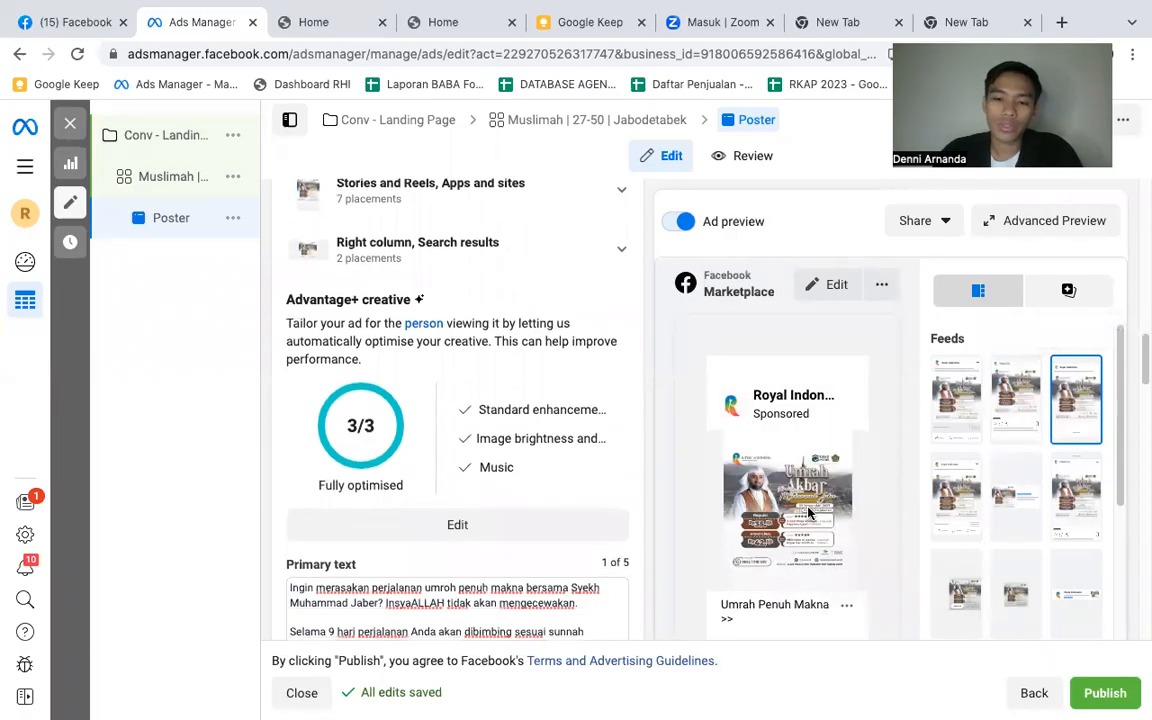
- Preview the Poster ad in Facebook video feeds, and publish the Conv - Landing Page campaign with its ad set and ad
{"action": "left_click", "coordinate": [972, 506]}
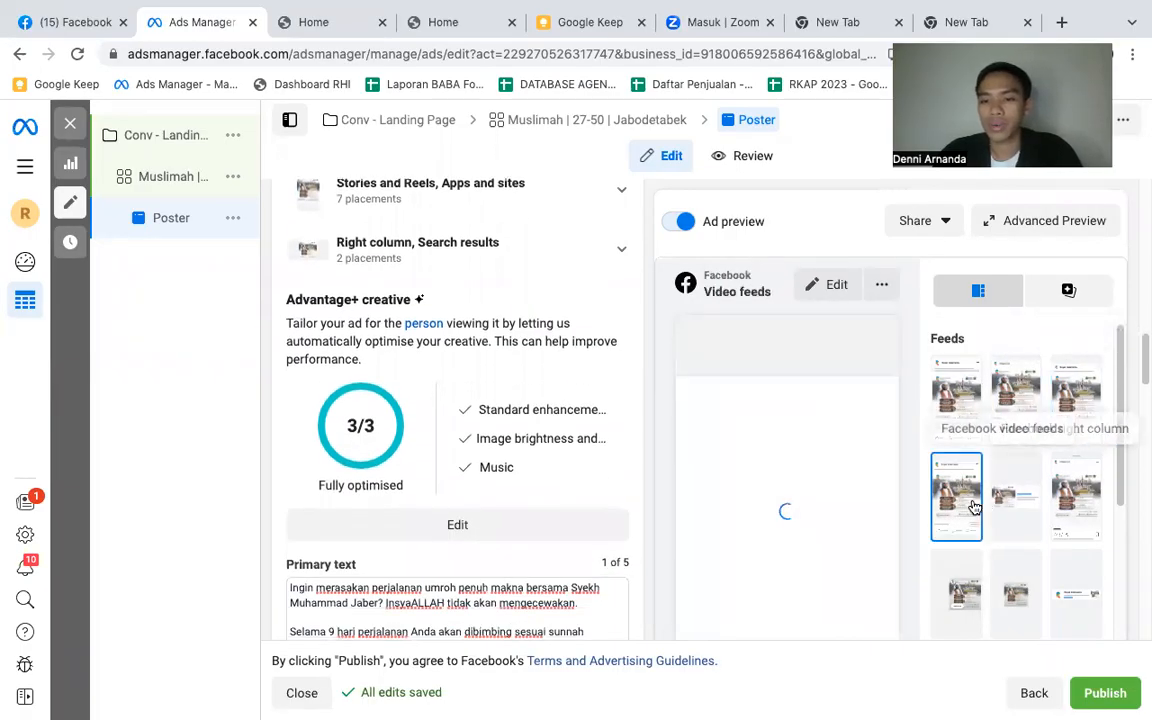
{"action": "scroll", "coordinate": [762, 480], "scroll_direction": "down", "scroll_amount": 1}
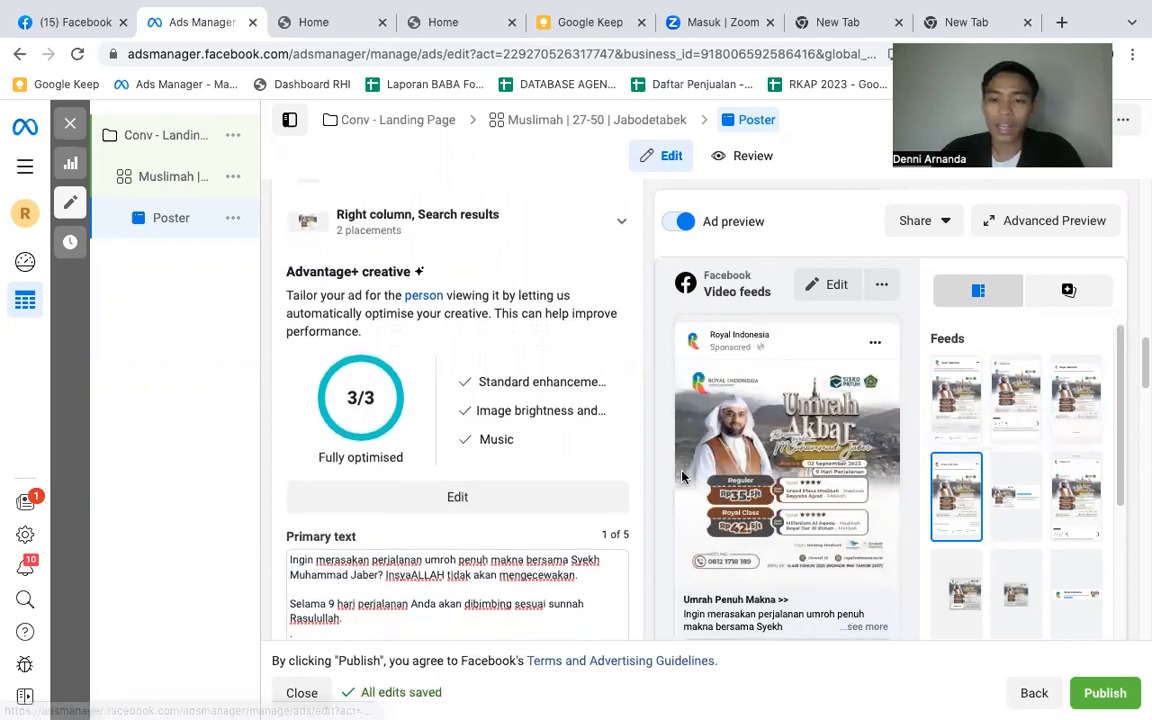
{"action": "left_click", "coordinate": [1112, 694]}
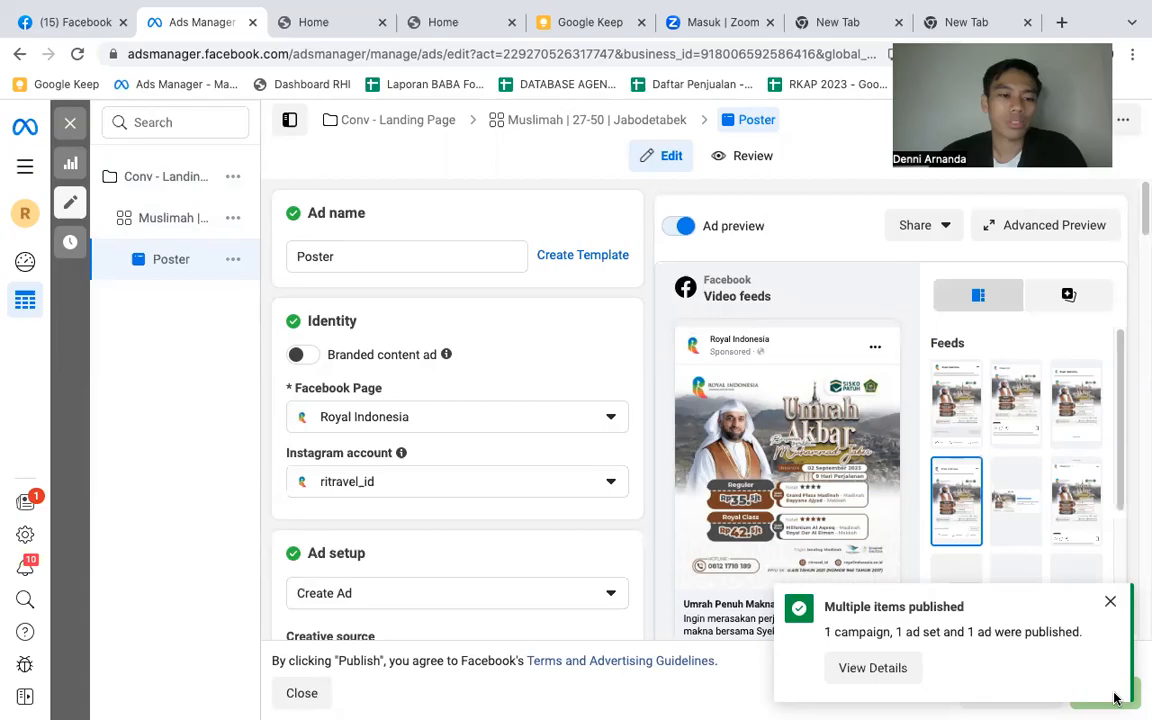
{"action": "left_click", "coordinate": [1110, 602]}
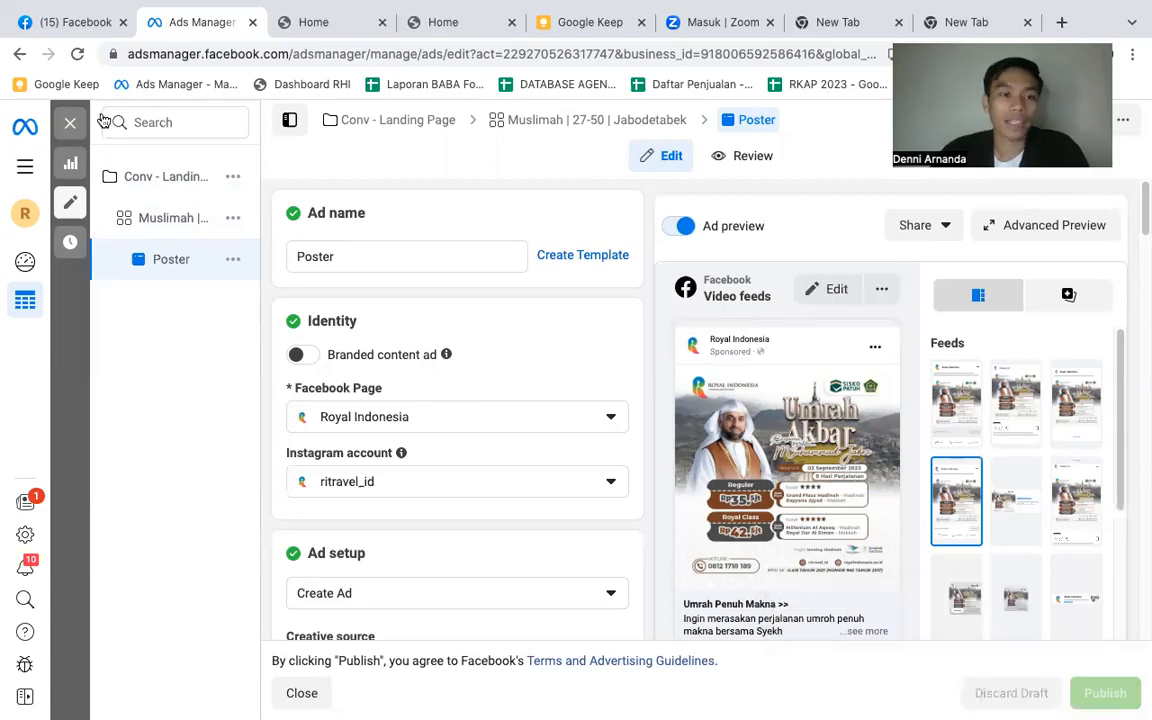
- Return from the ad editor to the campaign list, checking the ad set level on the way, and deselect the Conv - Landing Page campaign
{"action": "left_click", "coordinate": [71, 125]}
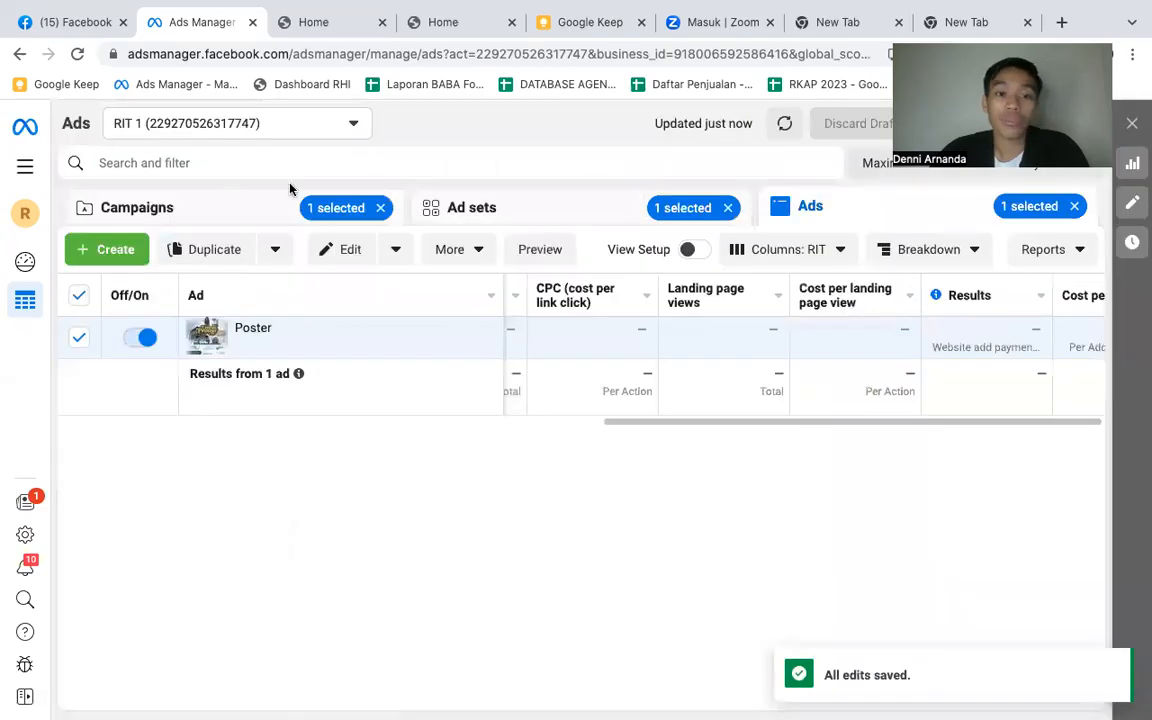
{"action": "left_click", "coordinate": [528, 214]}
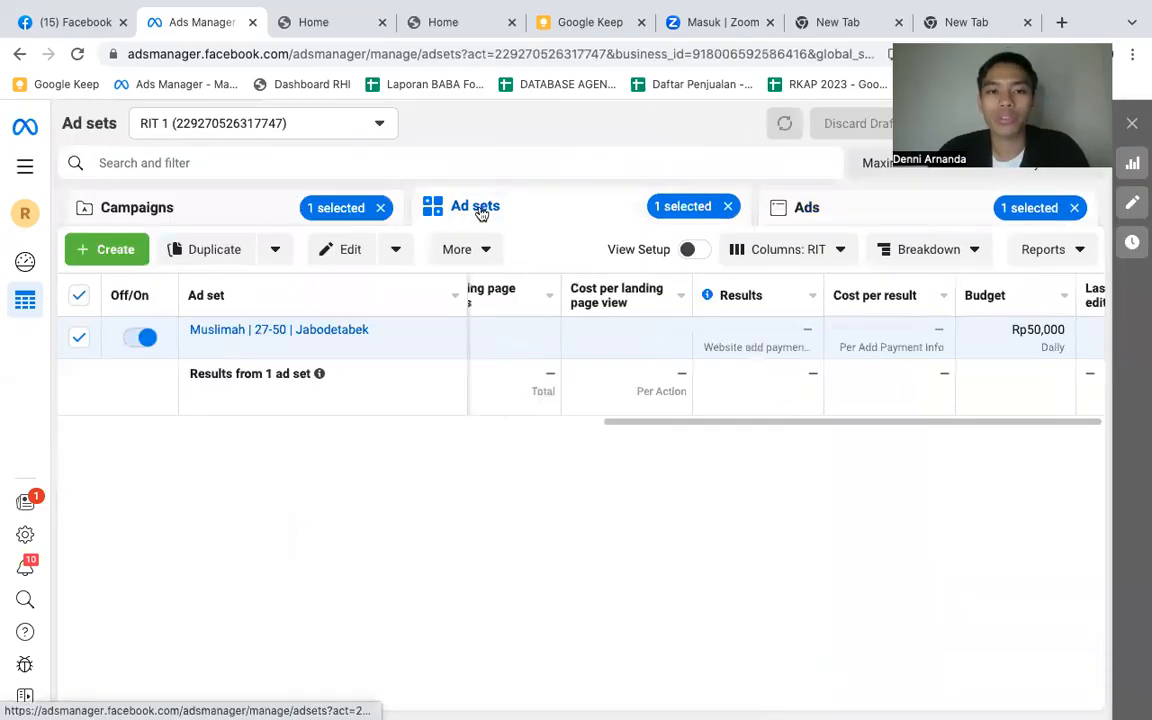
{"action": "left_click", "coordinate": [258, 203]}
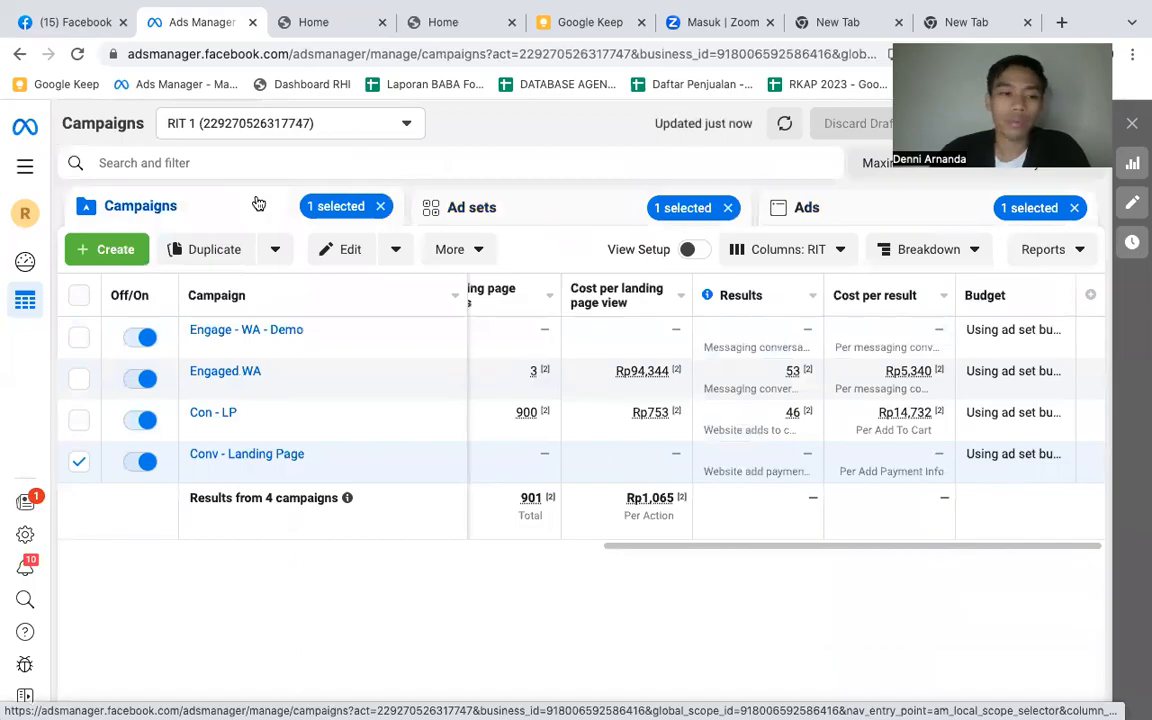
{"action": "left_click", "coordinate": [79, 461]}
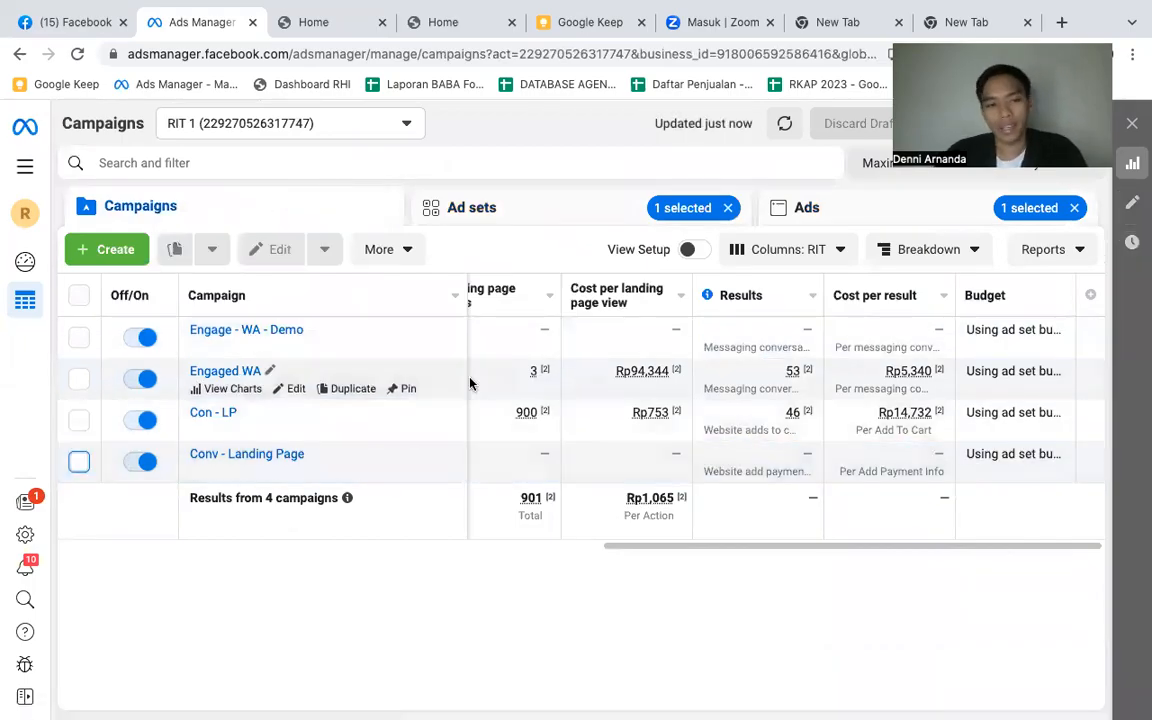